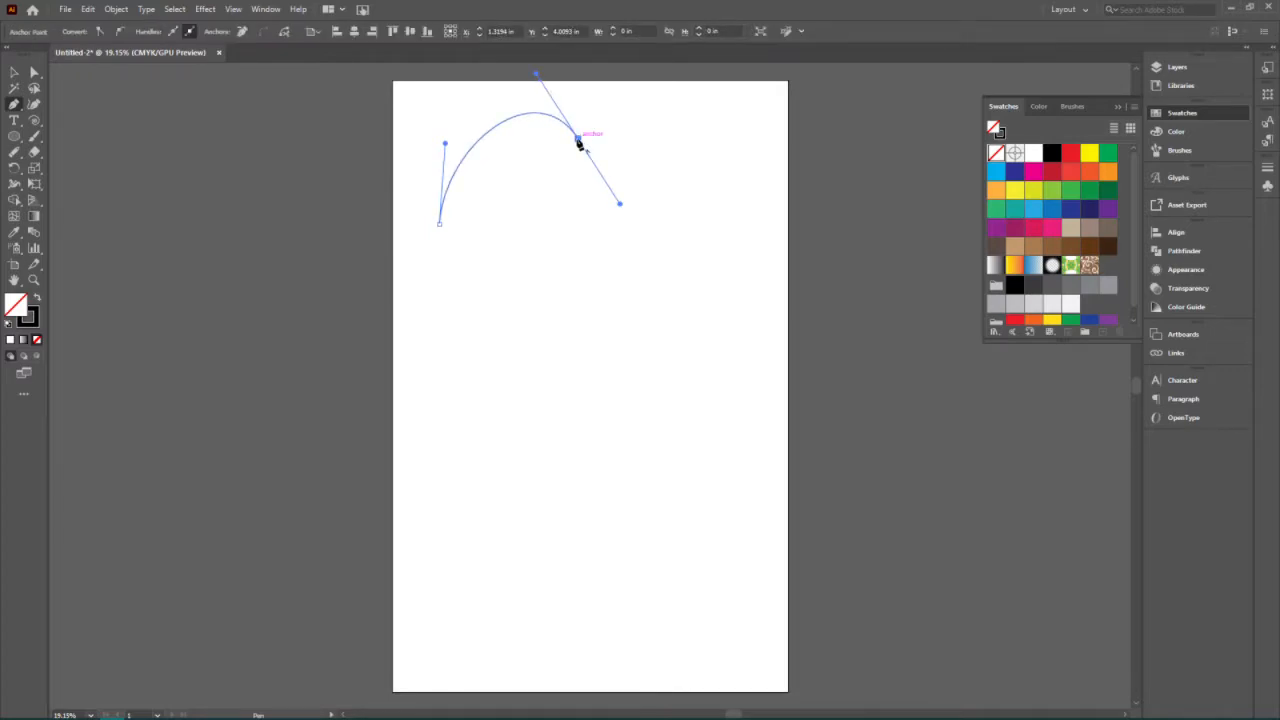
- Continue the Pen path with a shallow curve and a jagged run of straight segments down the page's right side, closing it at its starting anchor
click(694, 146)
click(711, 327)
click(742, 259)
click(745, 395)
click(765, 343)
click(757, 473)
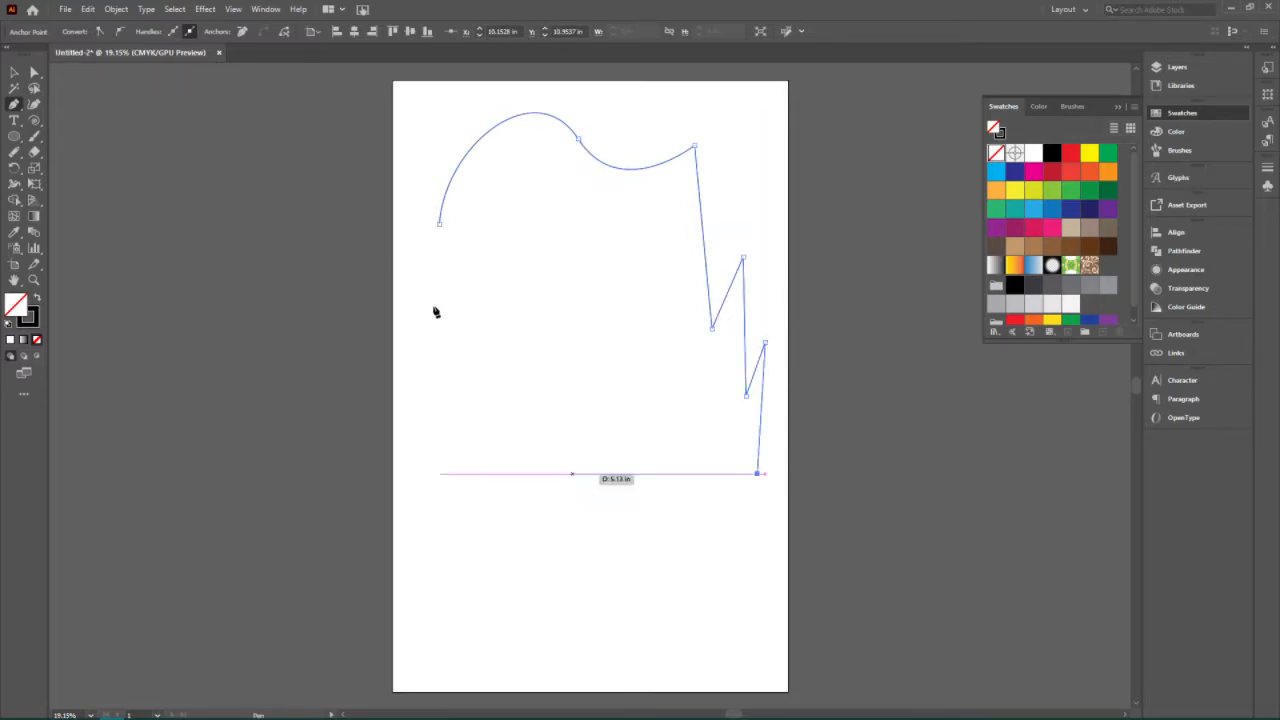
click(439, 225)
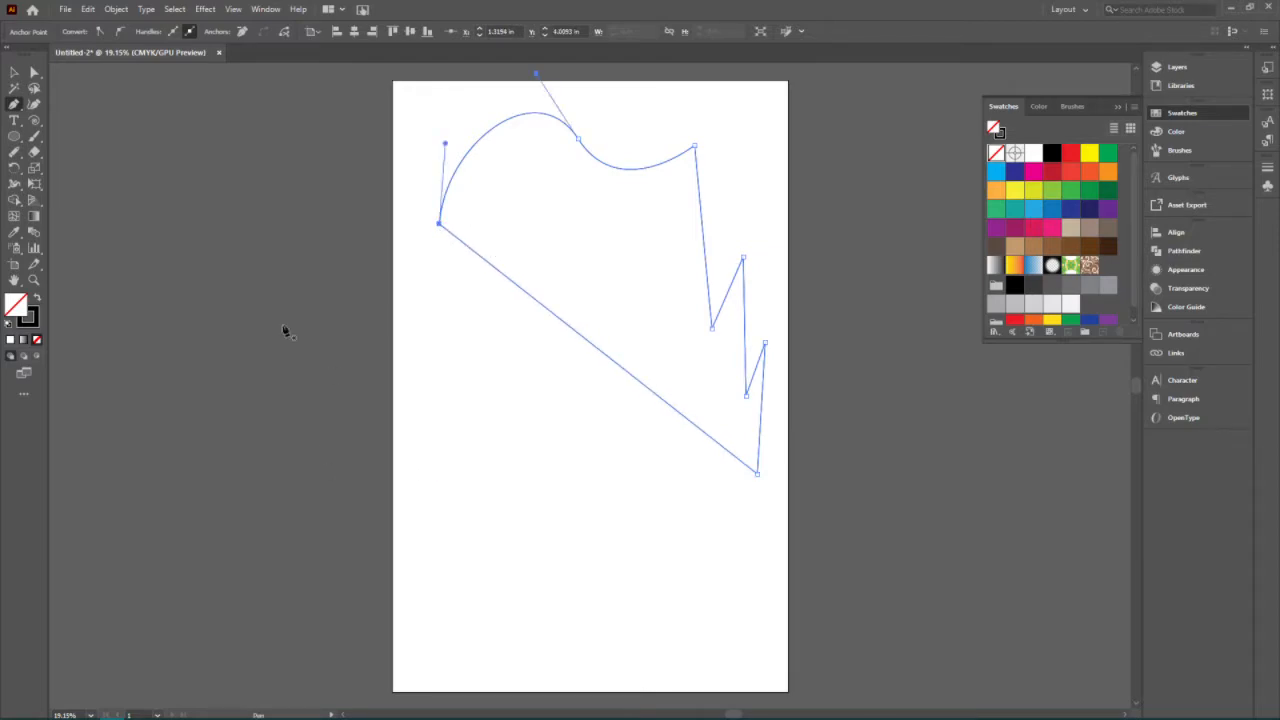
- Draw an open zigzag path with five corner points below the closed shape using the Pen tool, and end it unclosed
click(413, 457)
click(428, 323)
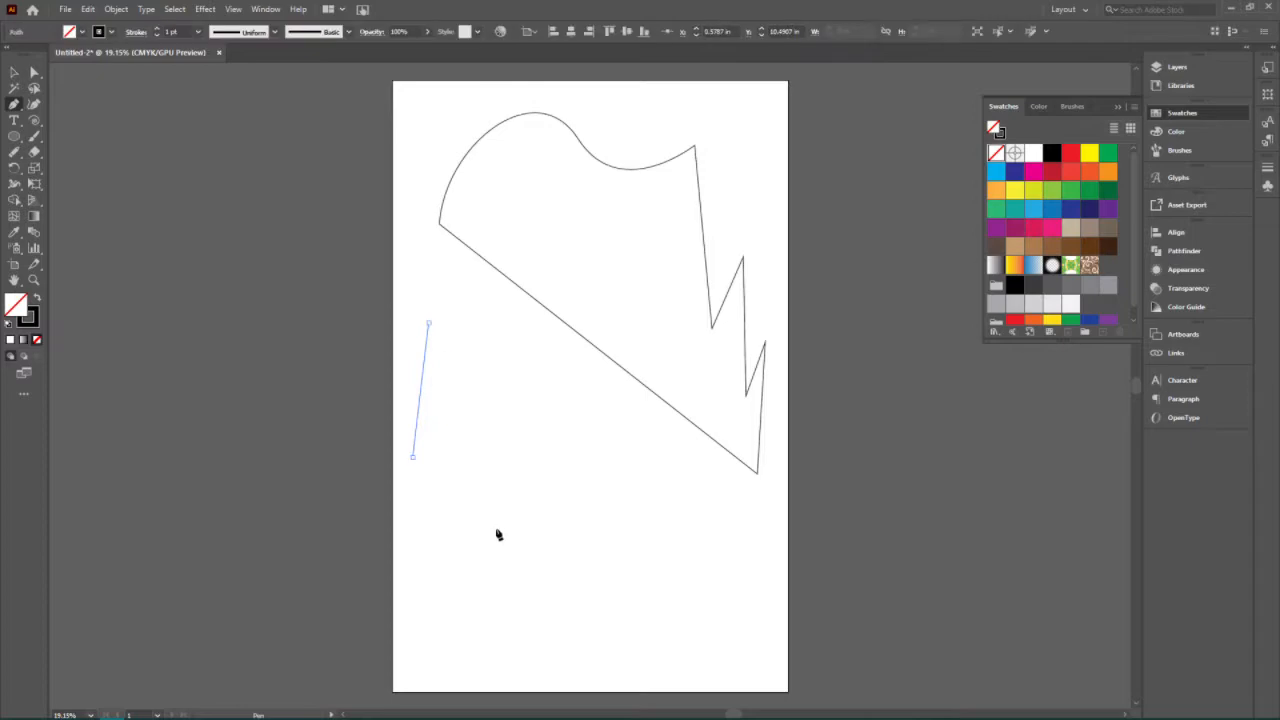
click(500, 495)
click(536, 399)
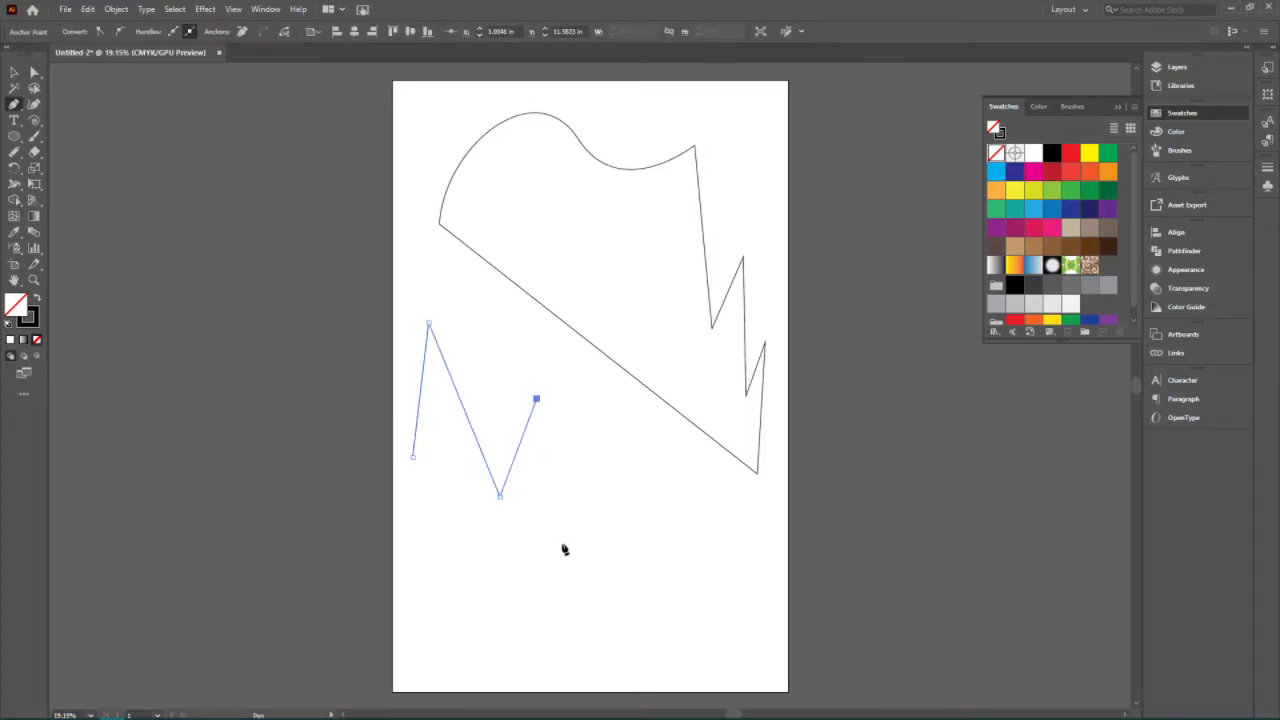
click(581, 473)
key(Return)
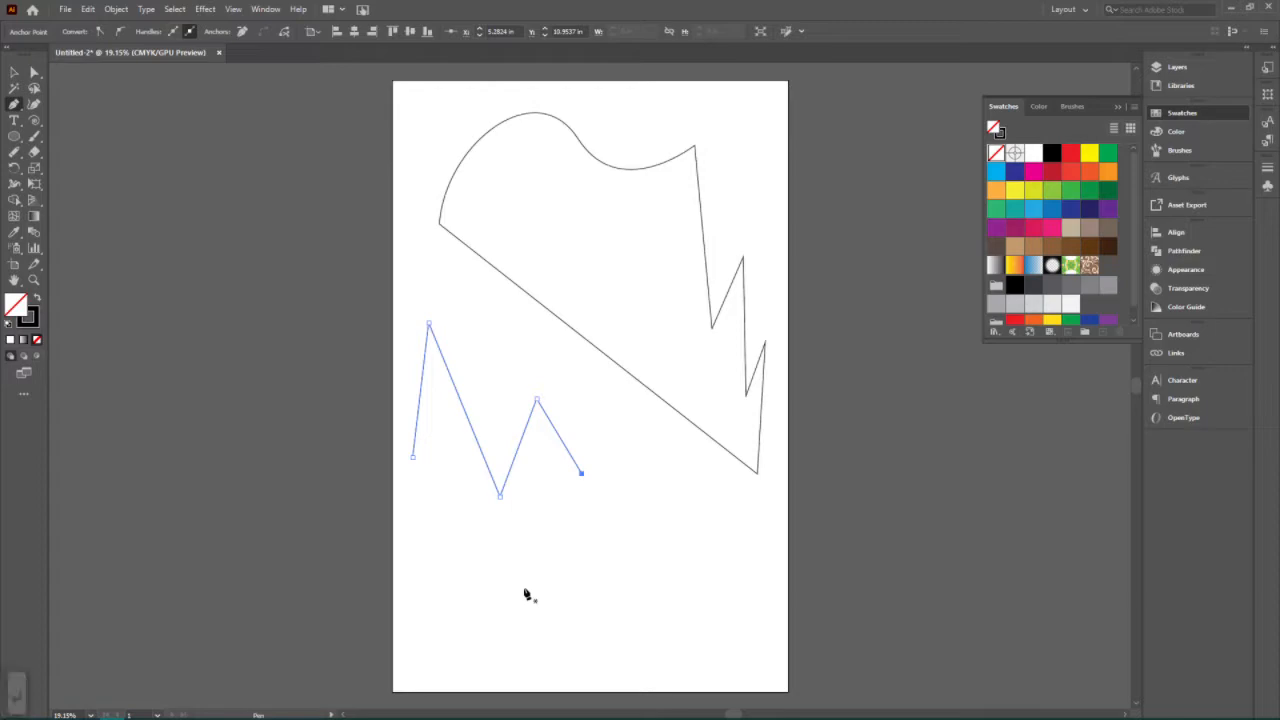
- Draw a small open W-shaped path with five corner points near the page's lower left using the Pen tool
click(434, 565)
click(457, 617)
click(481, 565)
click(510, 610)
click(523, 565)
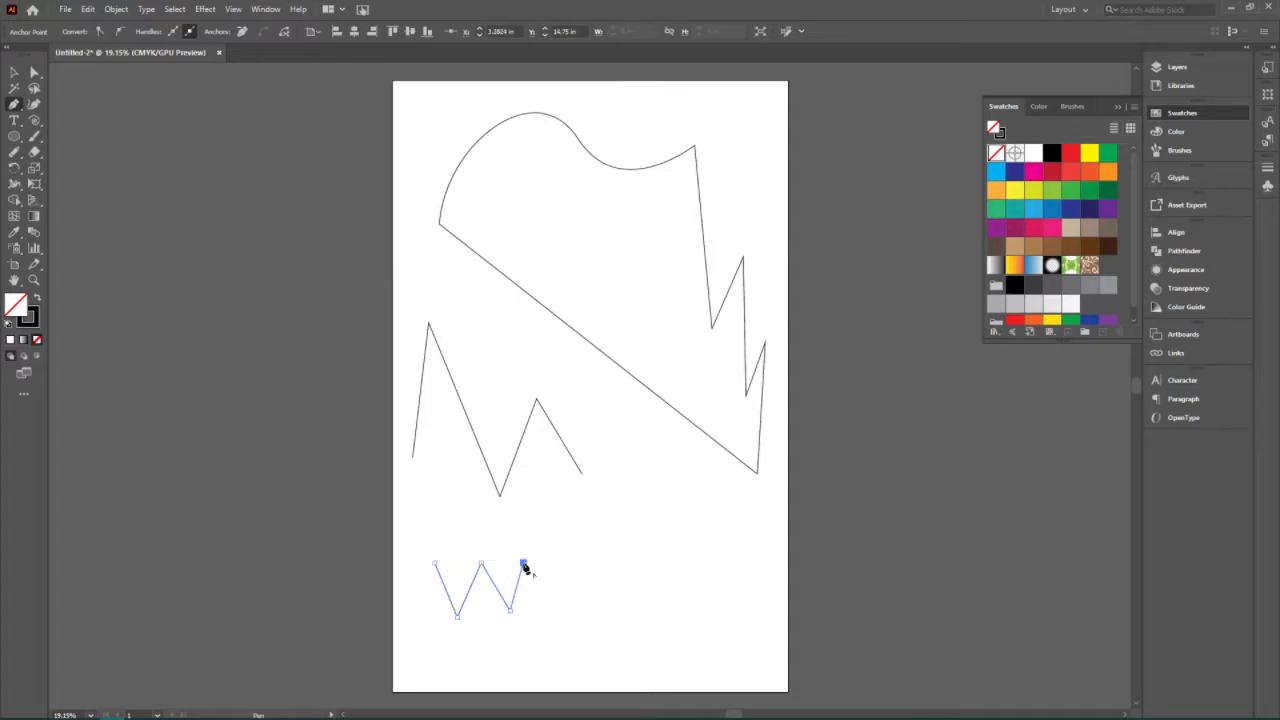
key(Return)
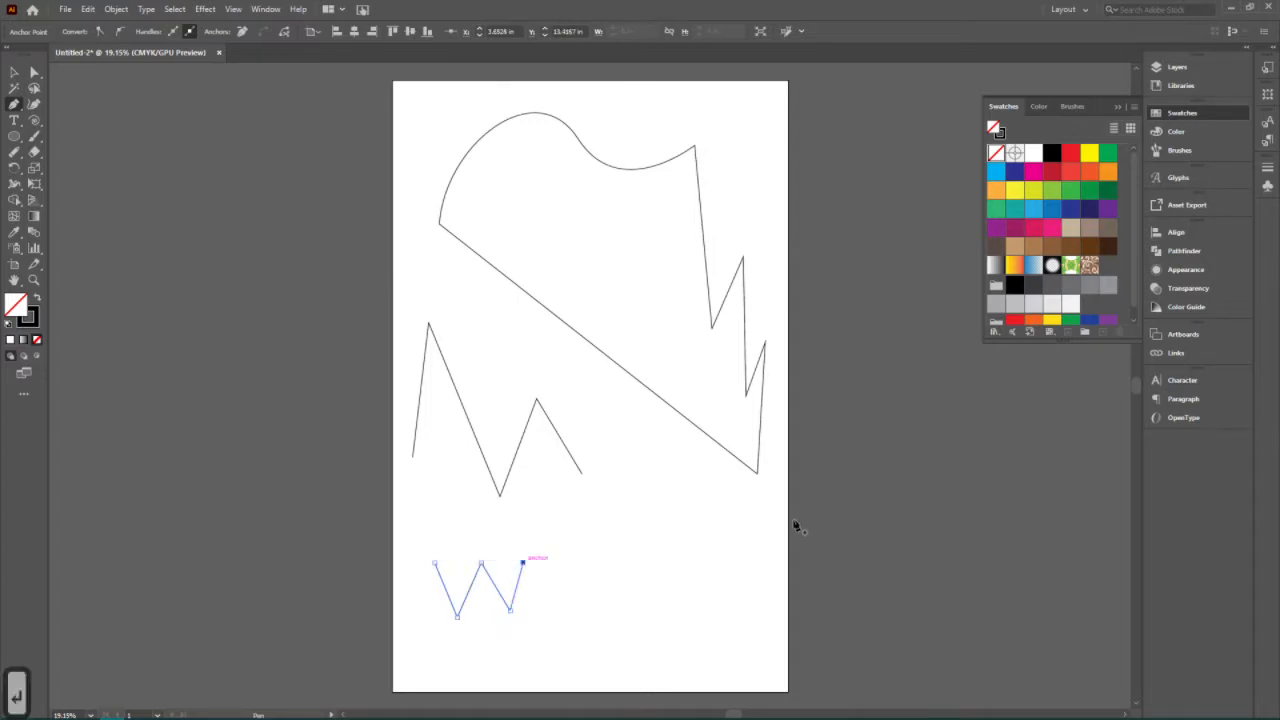
- Resume the larger zigzag from its open right end, add straight segments around the lower page, and close it at its first anchor
click(581, 472)
click(653, 464)
click(643, 556)
click(702, 537)
click(598, 648)
click(463, 535)
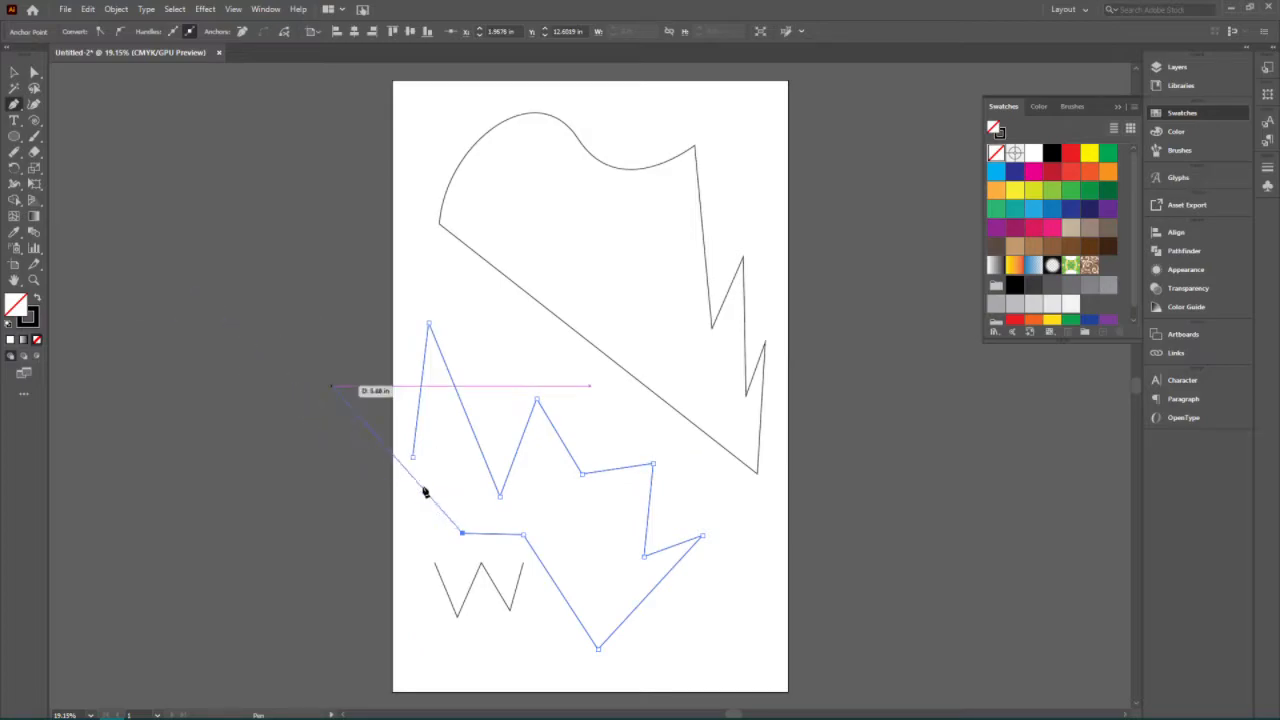
click(413, 458)
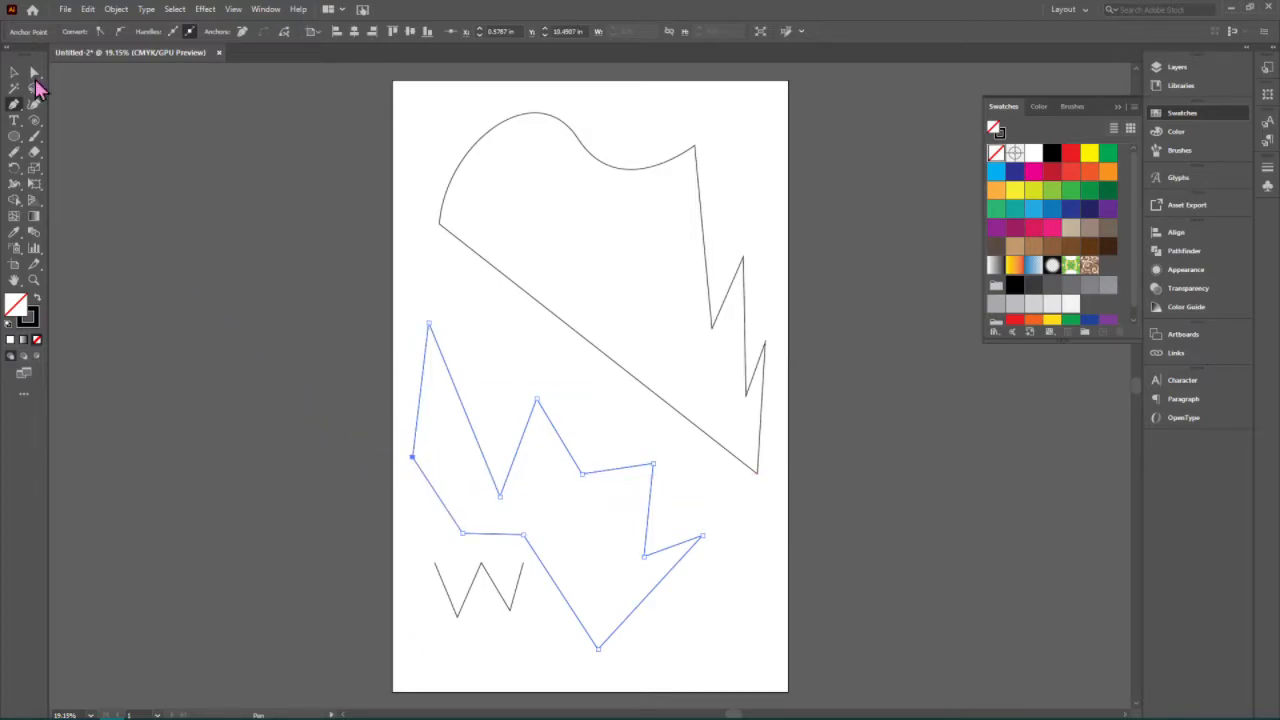
- Fill the large closed shape in the upper part of the page with the red swatch
click(16, 80)
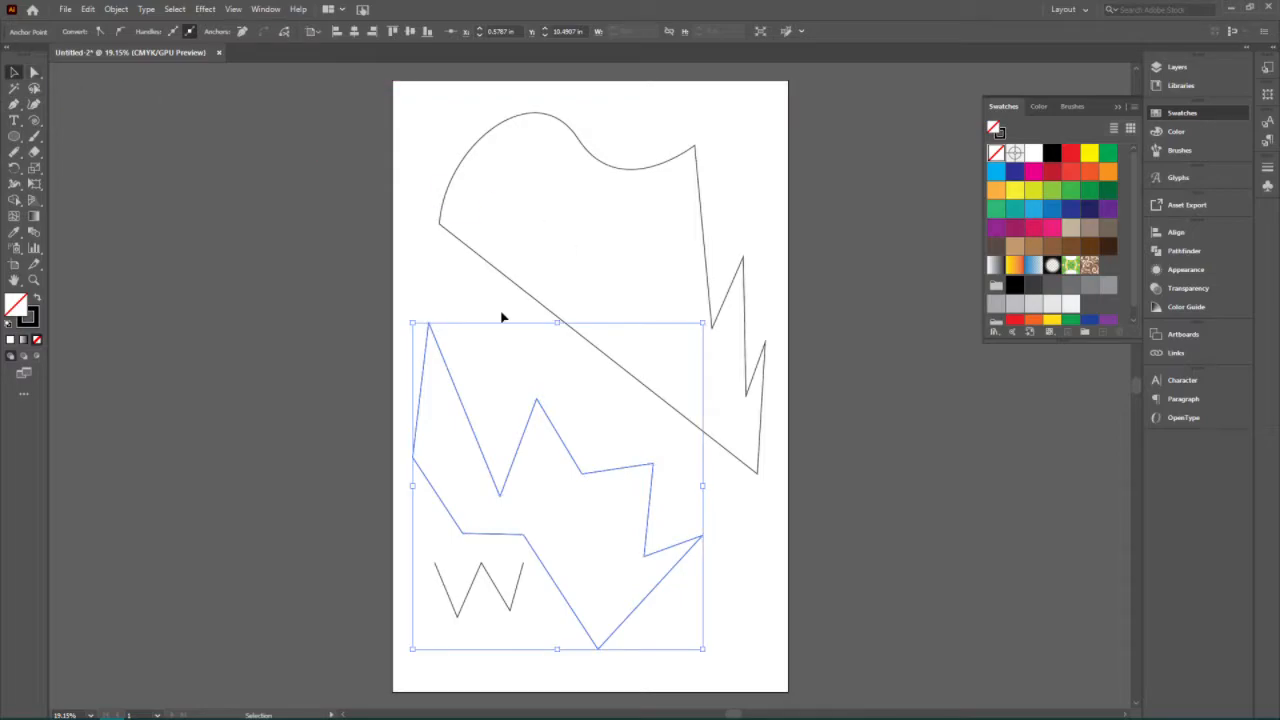
click(527, 291)
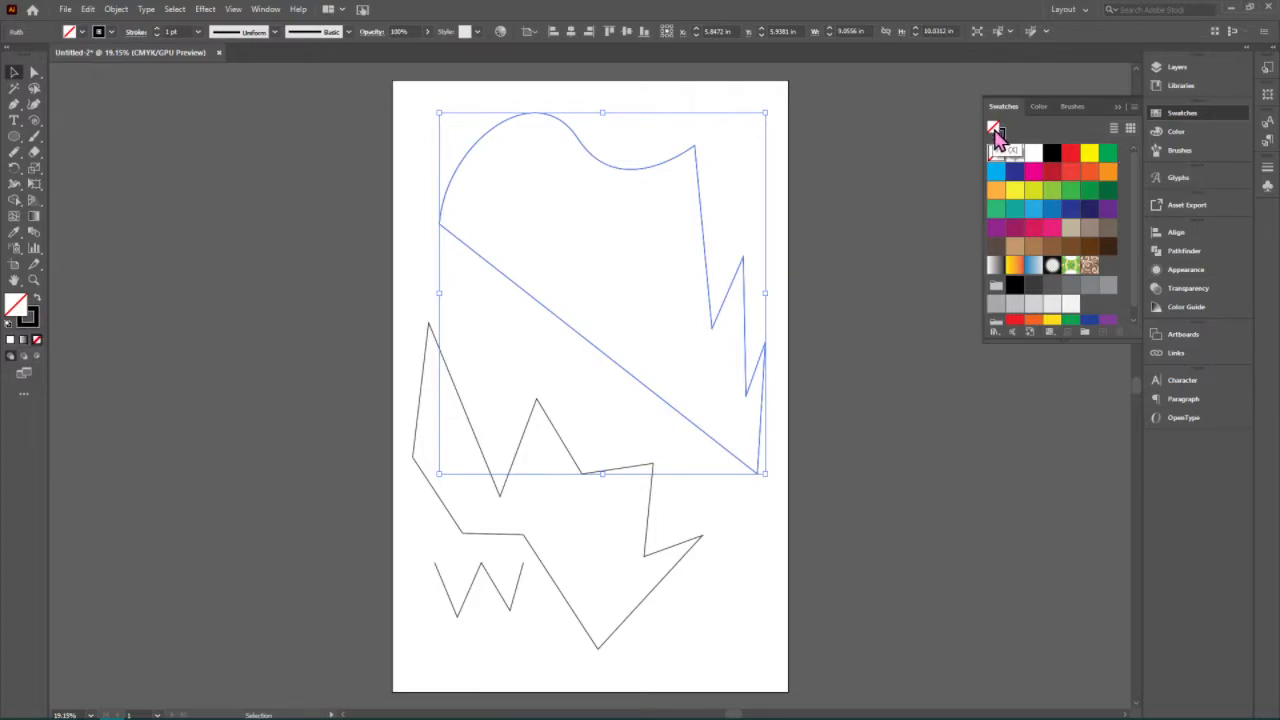
drag(1070, 152, 493, 250)
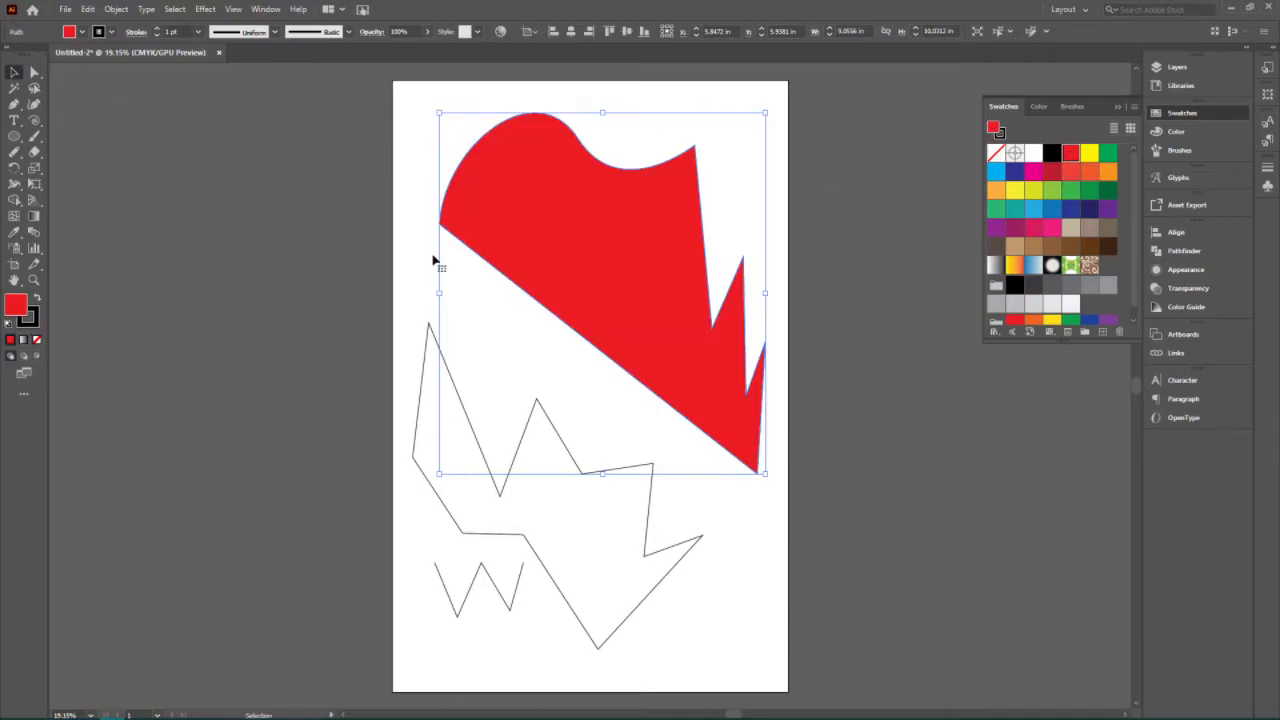
- Make the stroke active and set the red shape's black stroke weight to 10 pt
click(35, 314)
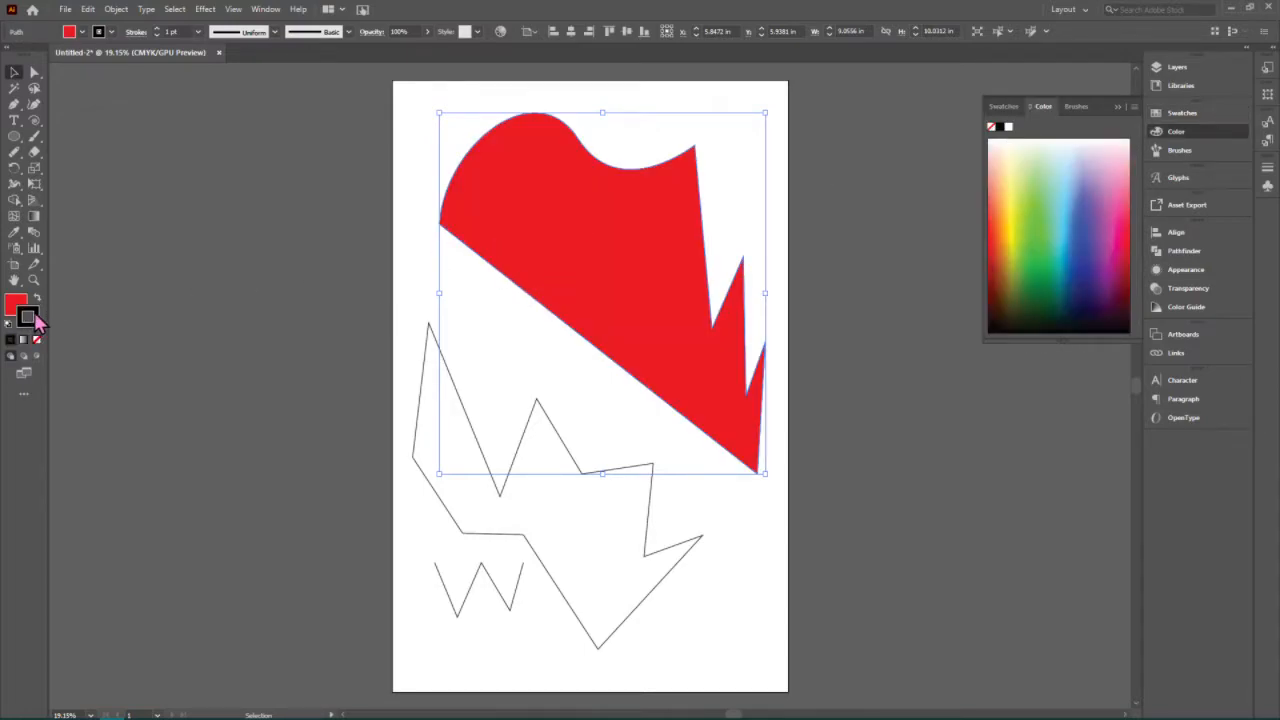
click(157, 29)
click(157, 29)
click(157, 29)
click(157, 29)
click(157, 29)
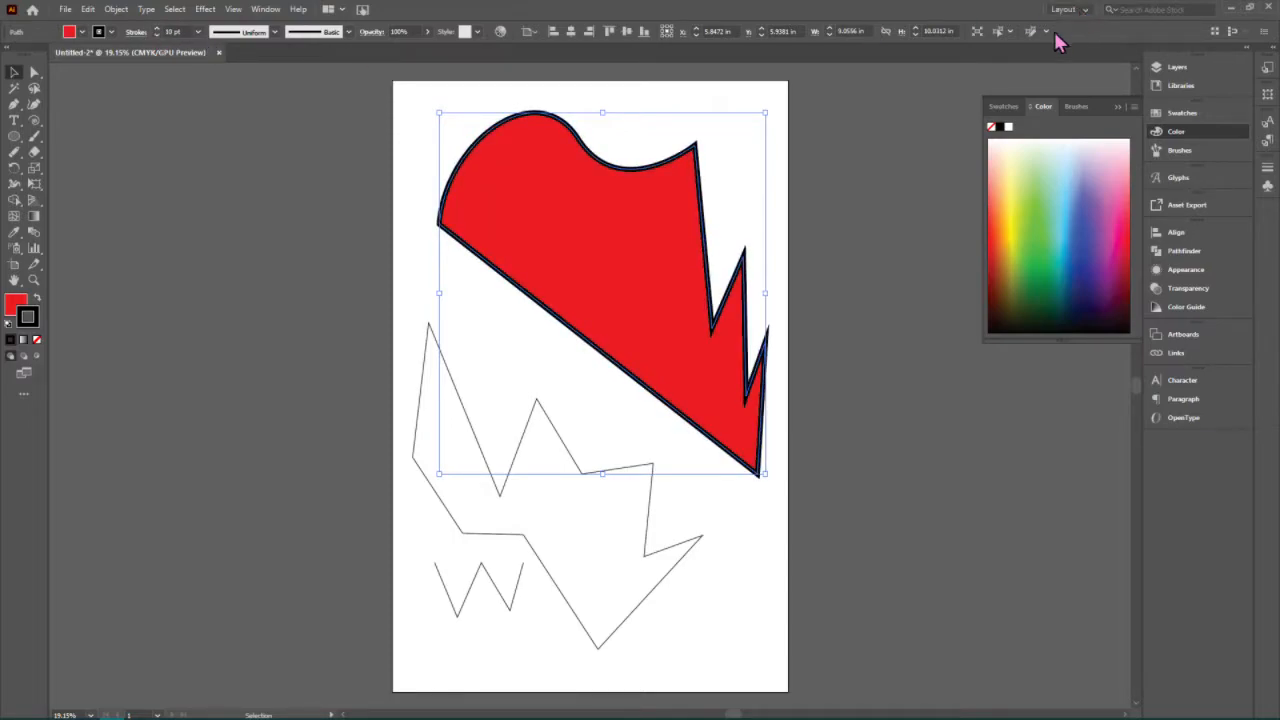
- Delete all the artwork from the artboard
click(881, 331)
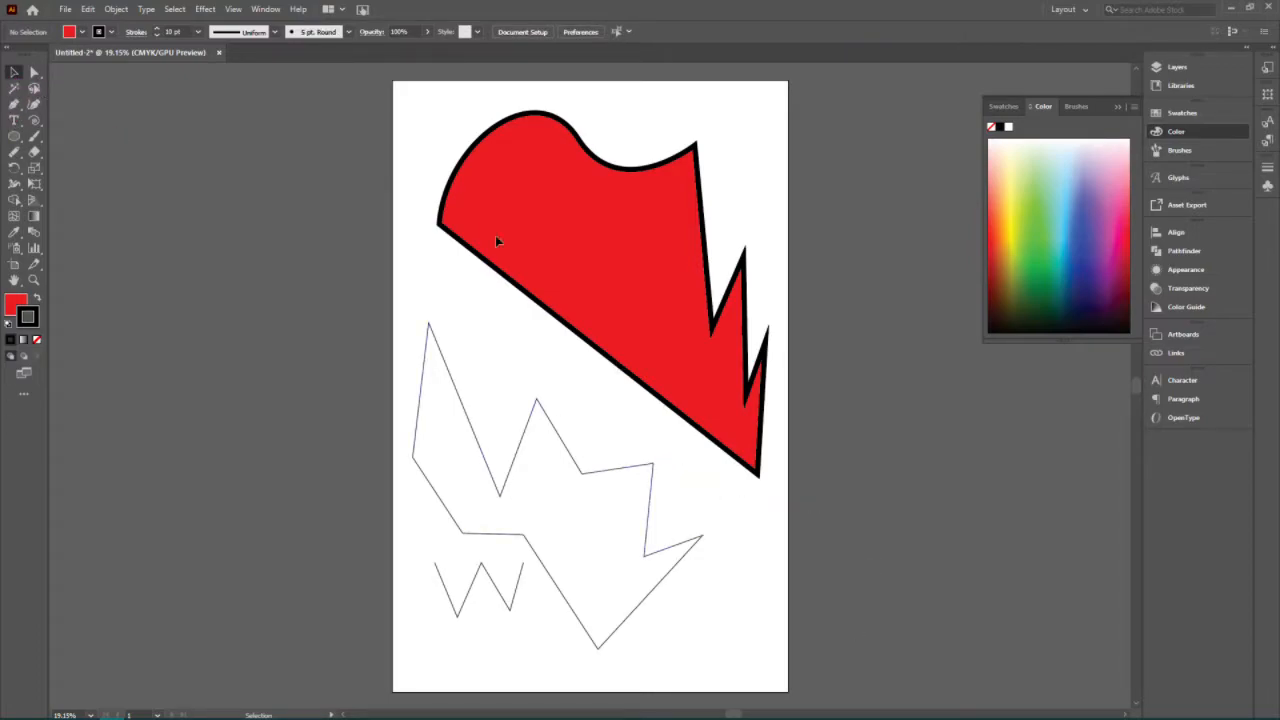
key(ctrl+a)
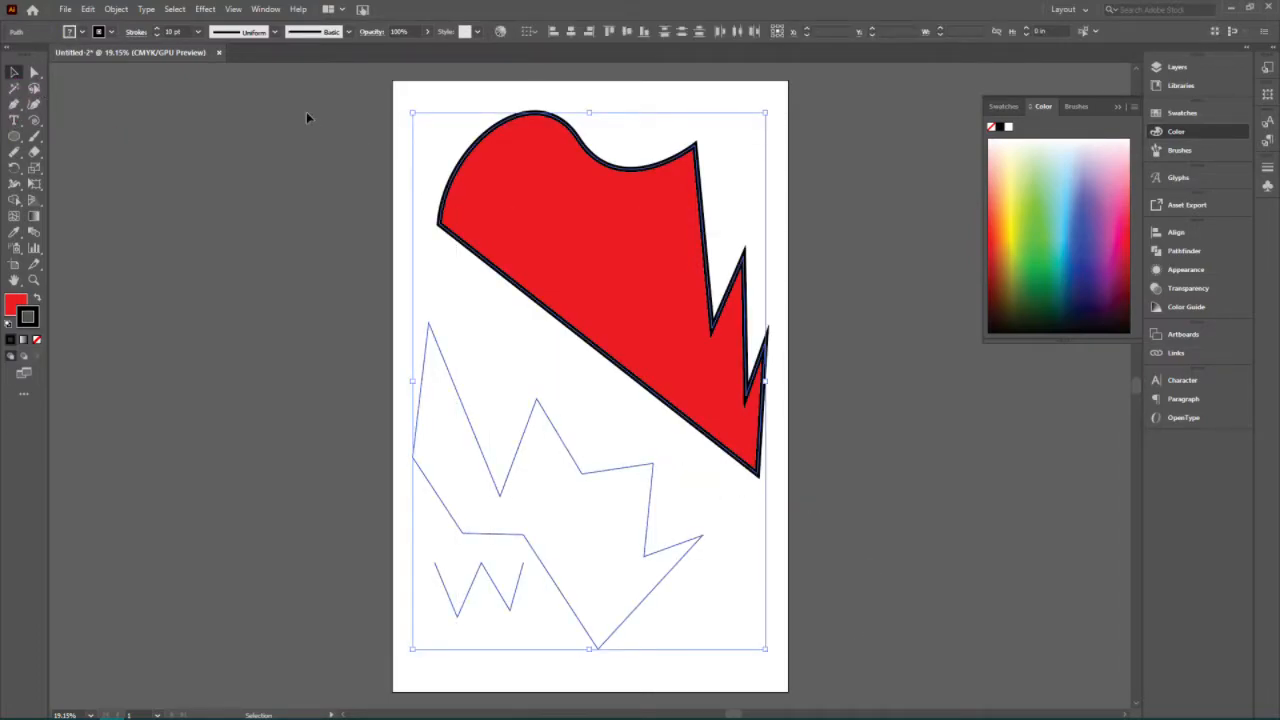
key(Delete)
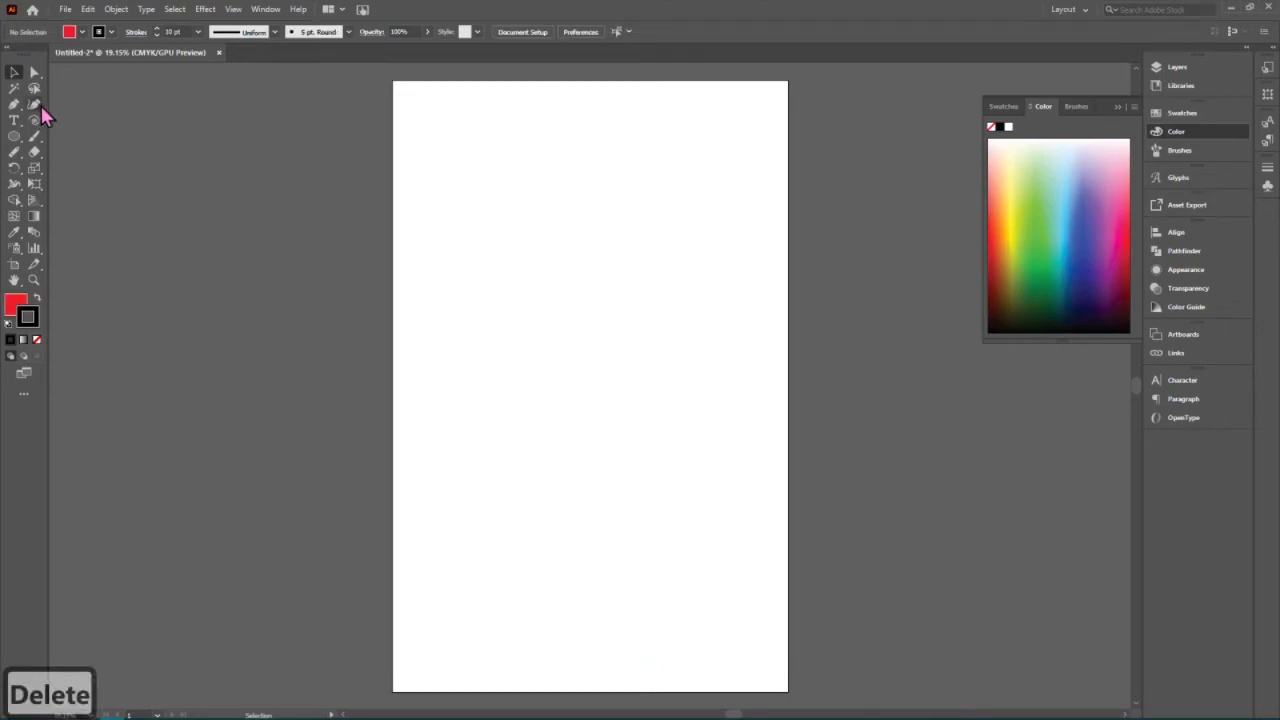
- Draw a flowing path of eight points with the Curvature tool, from the upper left across the page and down to the lower right
click(34, 106)
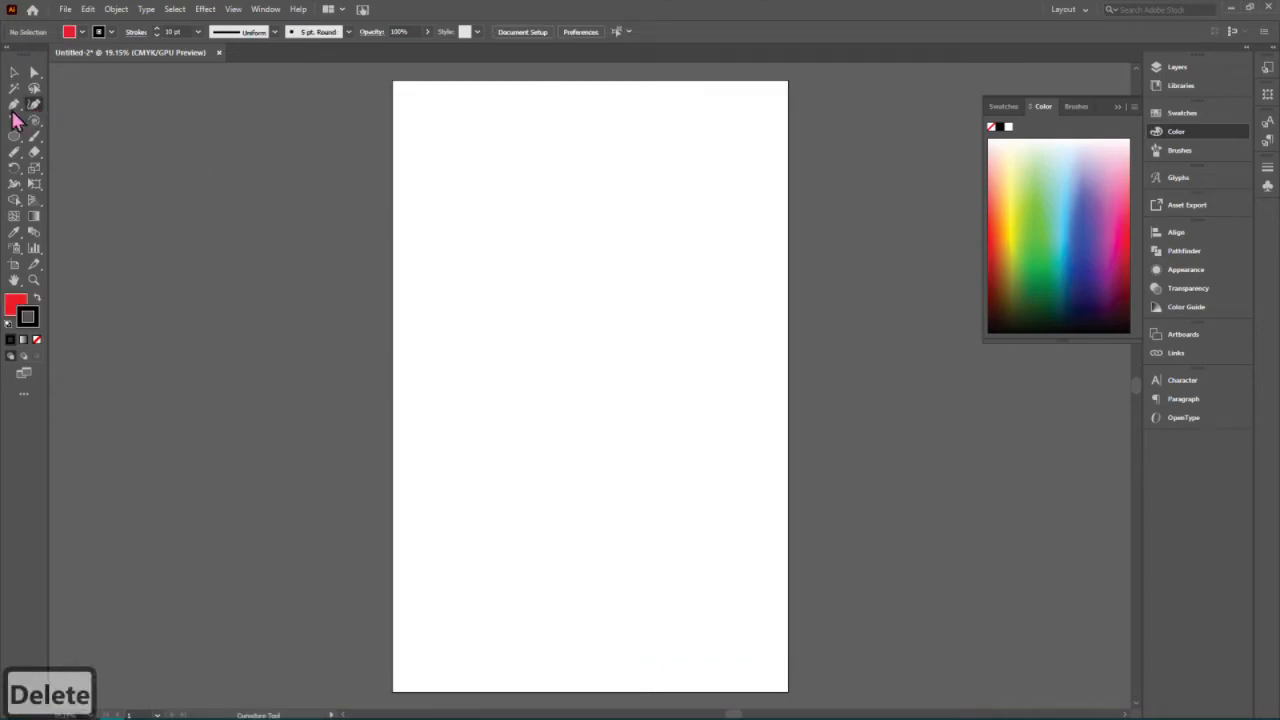
click(428, 232)
click(499, 132)
click(584, 184)
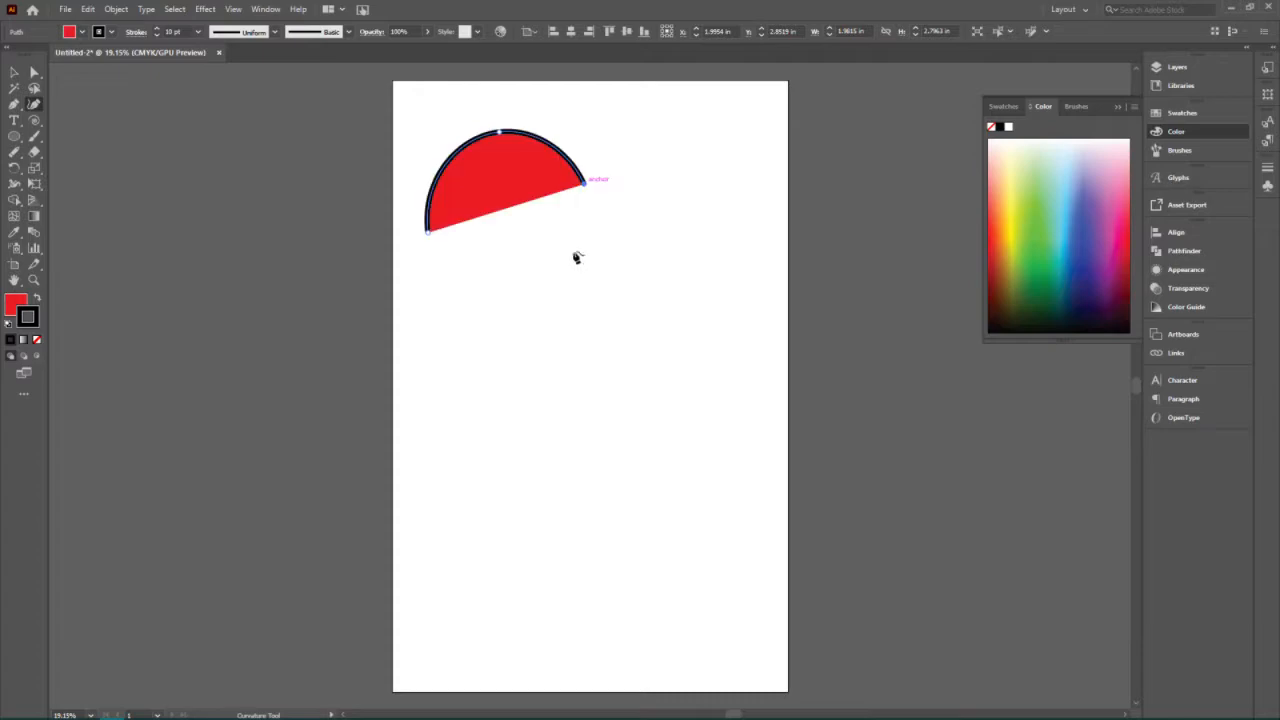
click(534, 320)
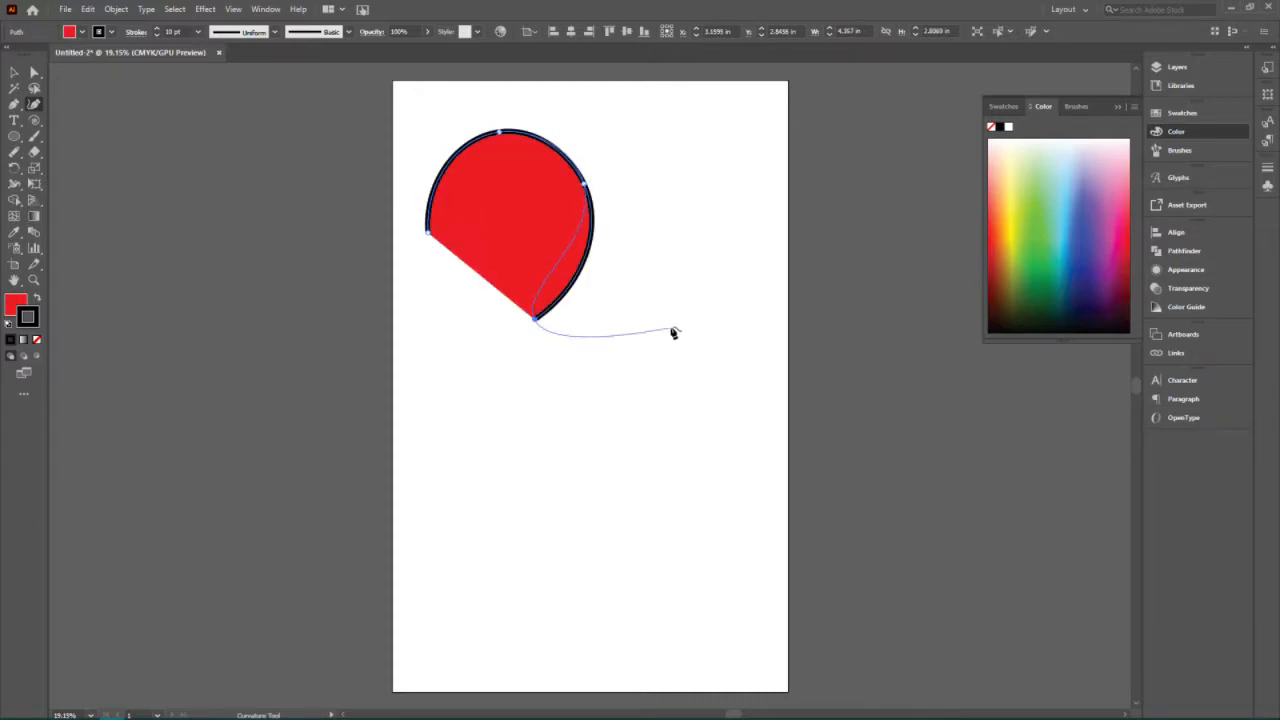
click(668, 326)
click(696, 207)
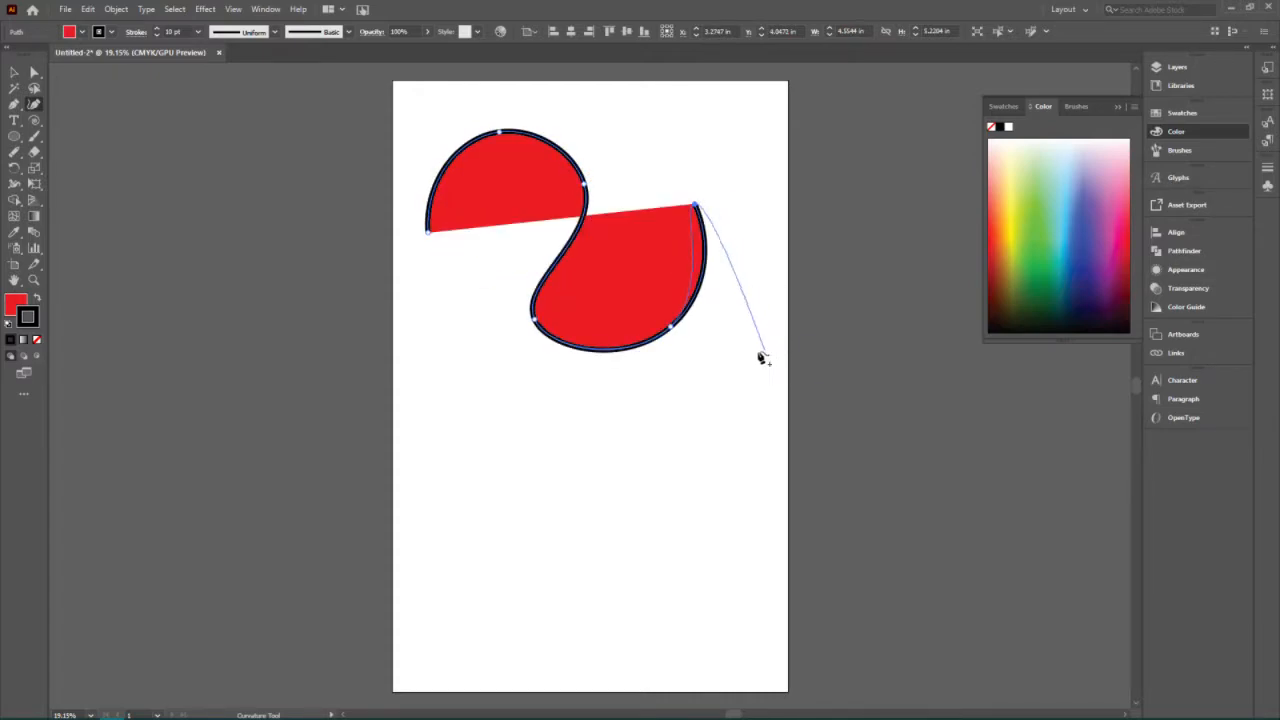
click(764, 349)
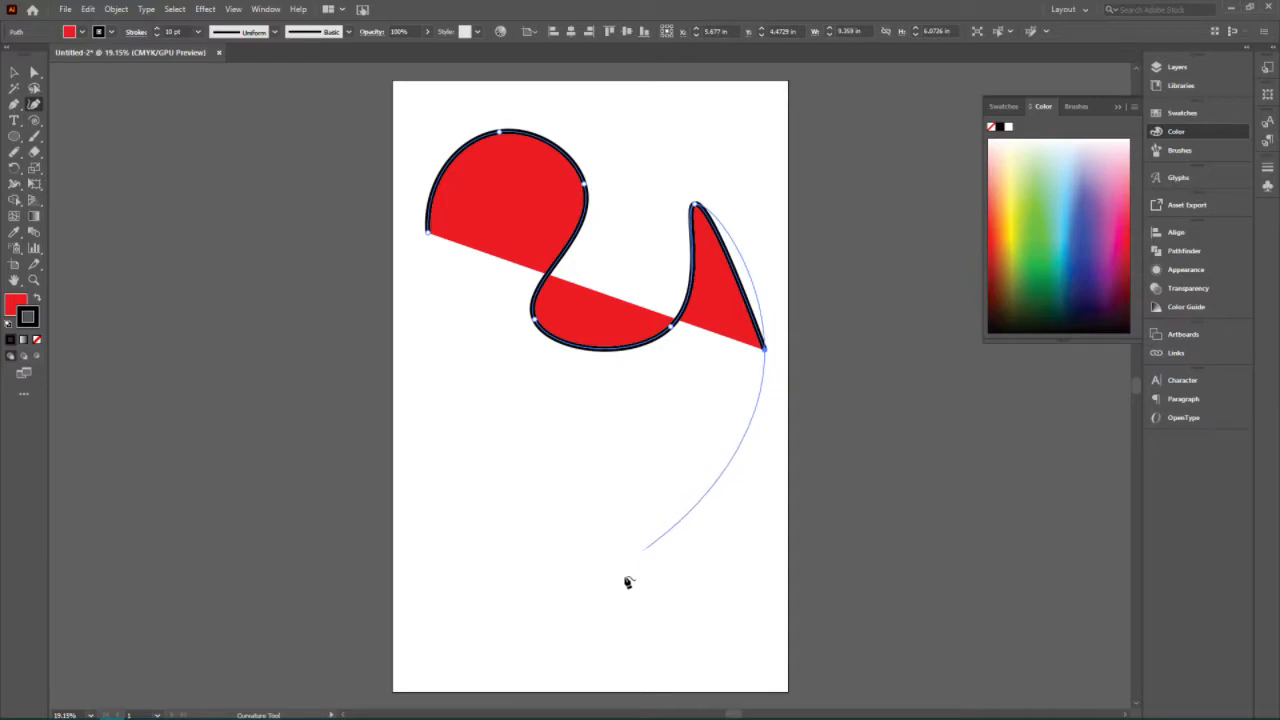
click(625, 577)
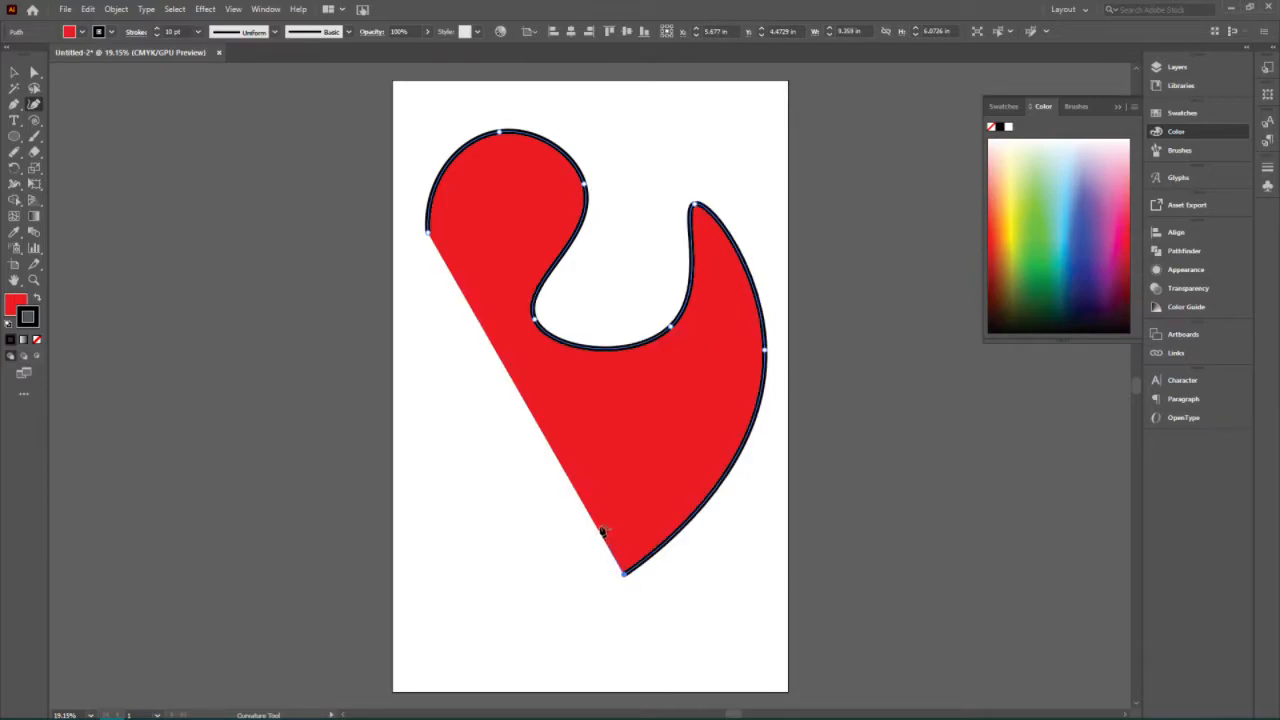
- Add zigzag corner points along the shape's lower edge, and close the path at its start through a rounded lobe past the page's left edge
click(540, 577)
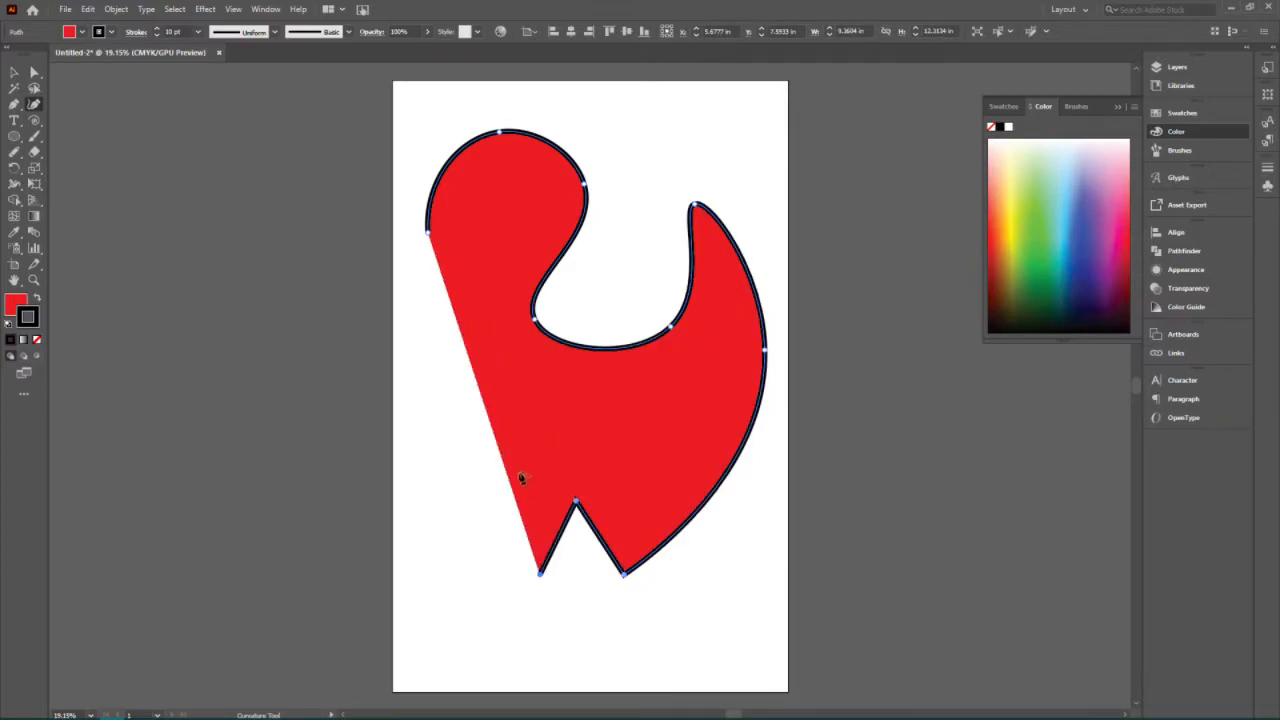
click(512, 465)
click(430, 581)
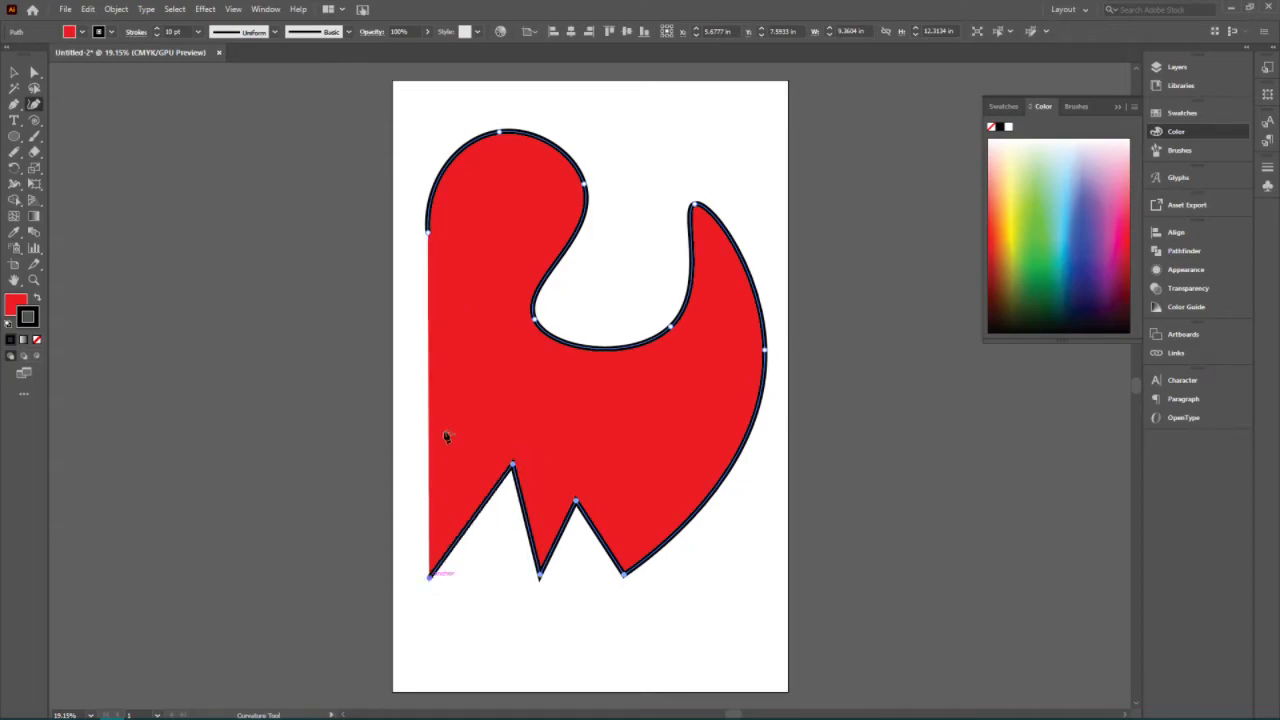
click(448, 411)
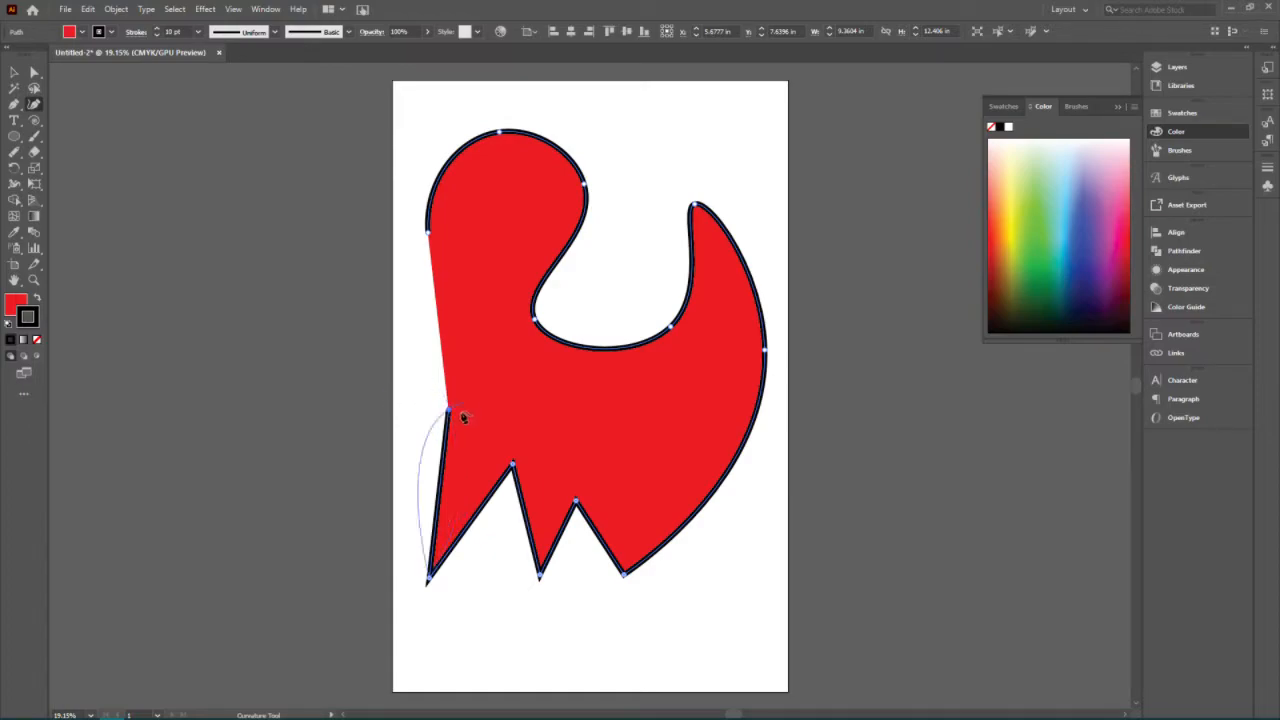
click(362, 363)
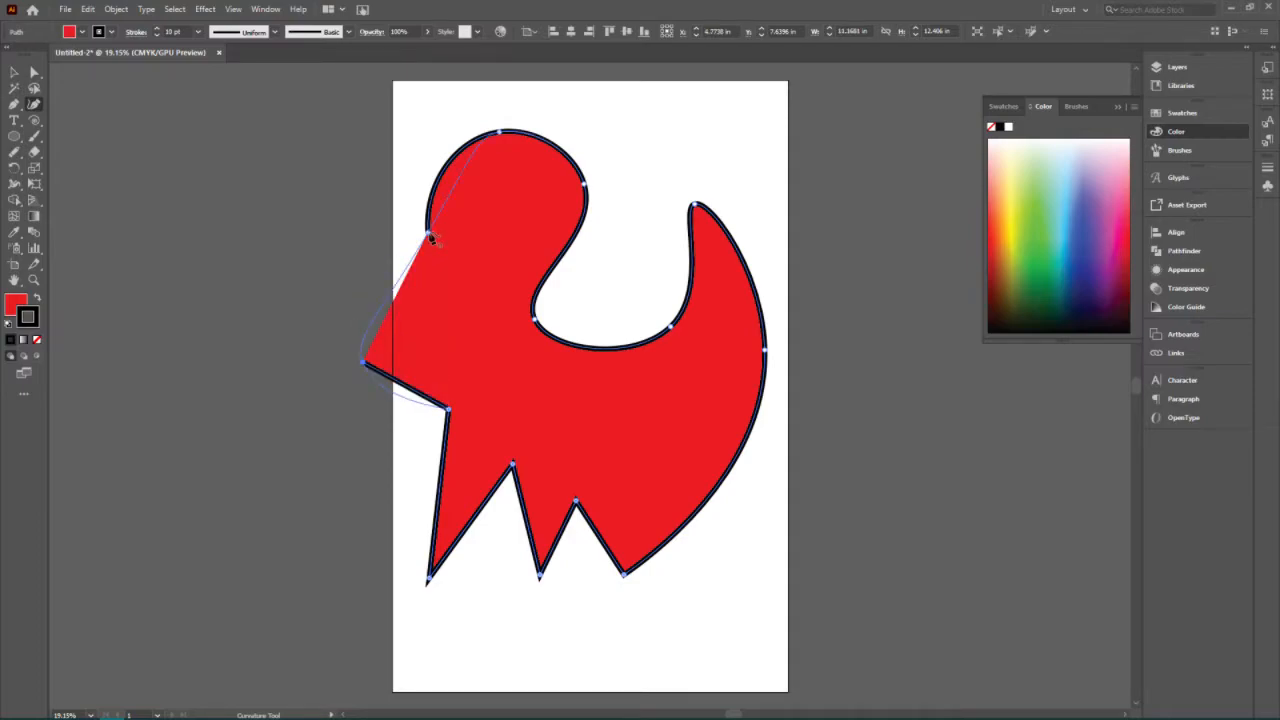
click(429, 234)
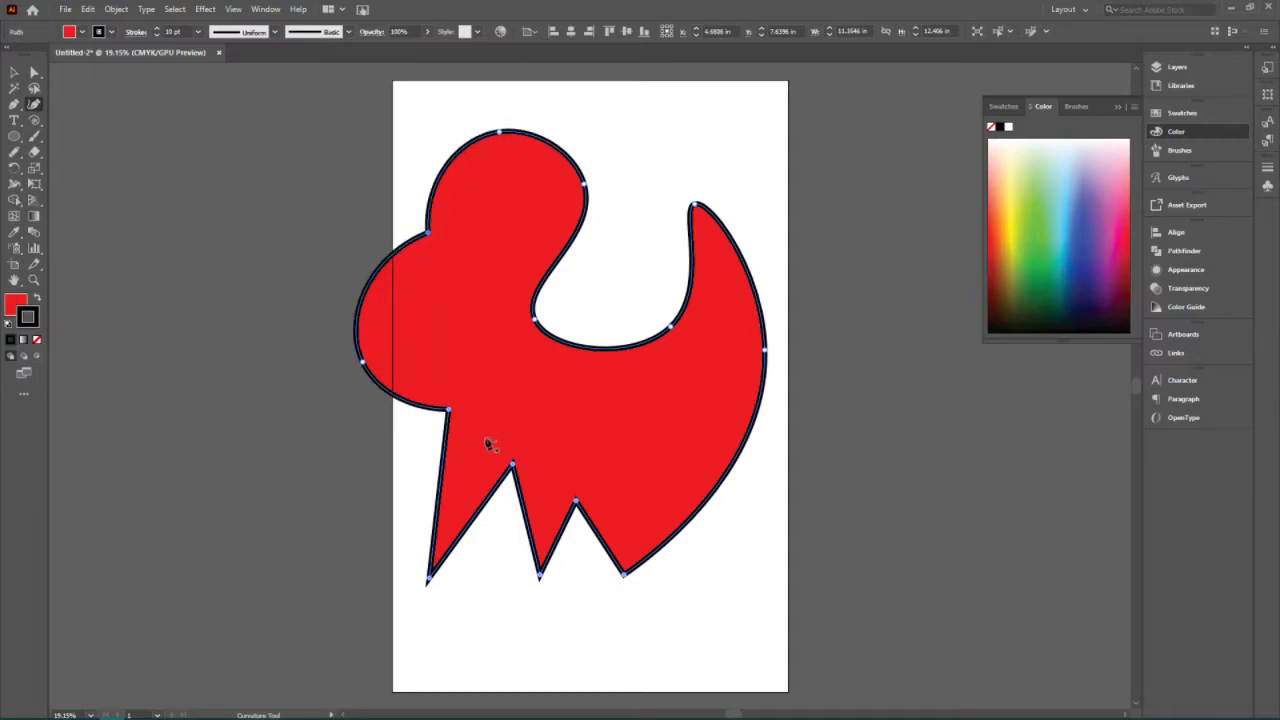
- Delete the red curved shape
click(15, 74)
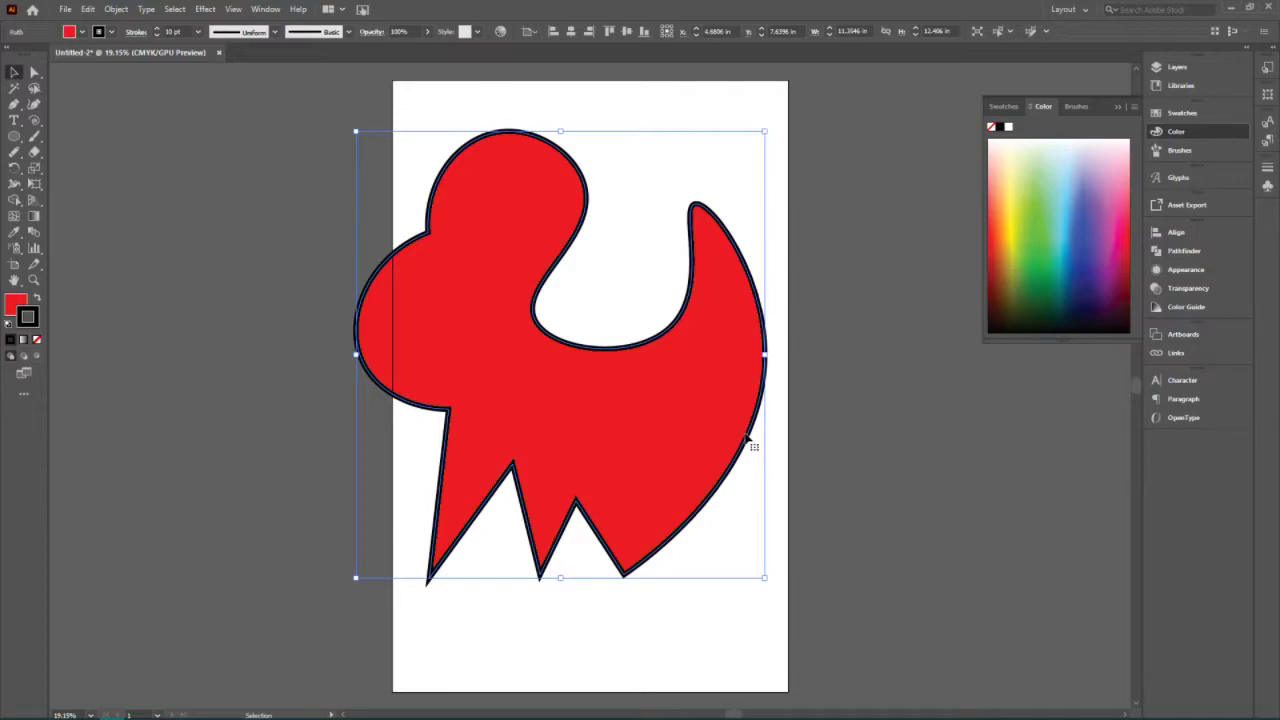
key(Delete)
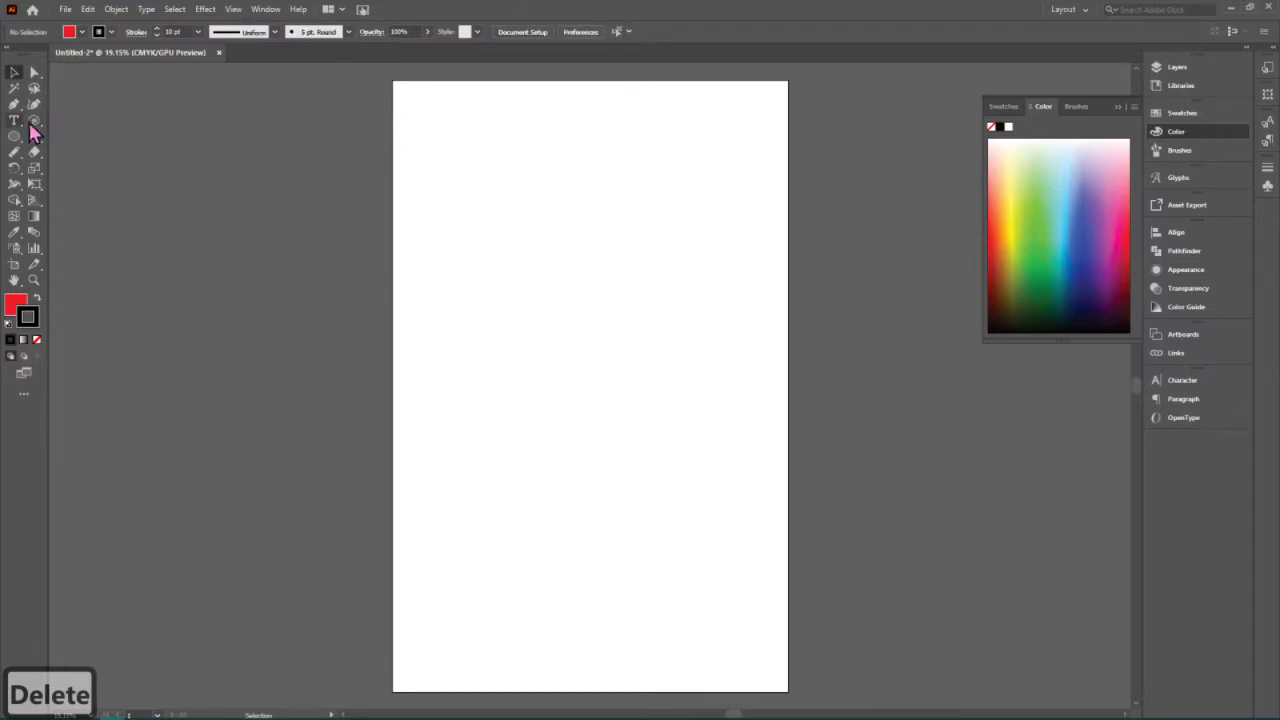
- Draw three crossing straight lines in the page's upper part with the Line Segment tool, and check its length and angle options without adding a line
drag(36, 128, 74, 121)
mouse_move(444, 285)
mouse_down()
mouse_move(500, 77)
mouse_move(582, 264)
mouse_up()
key(ctrl+z)
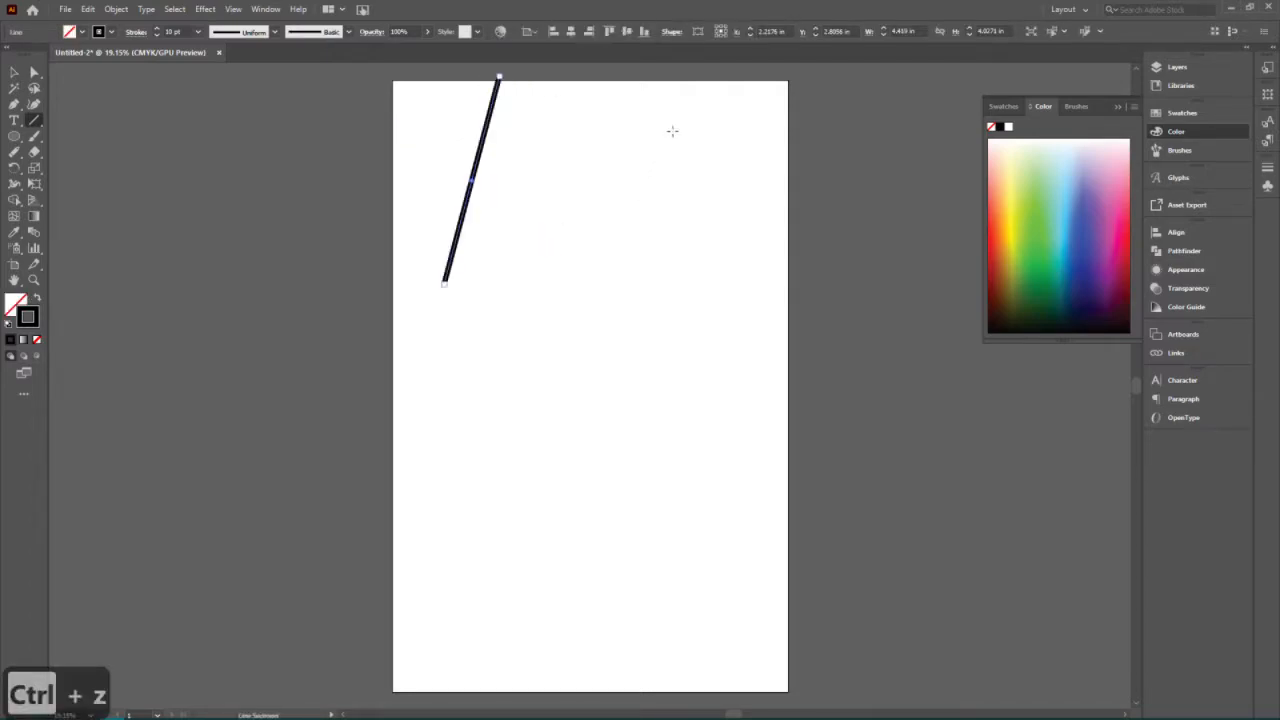
drag(461, 77, 658, 324)
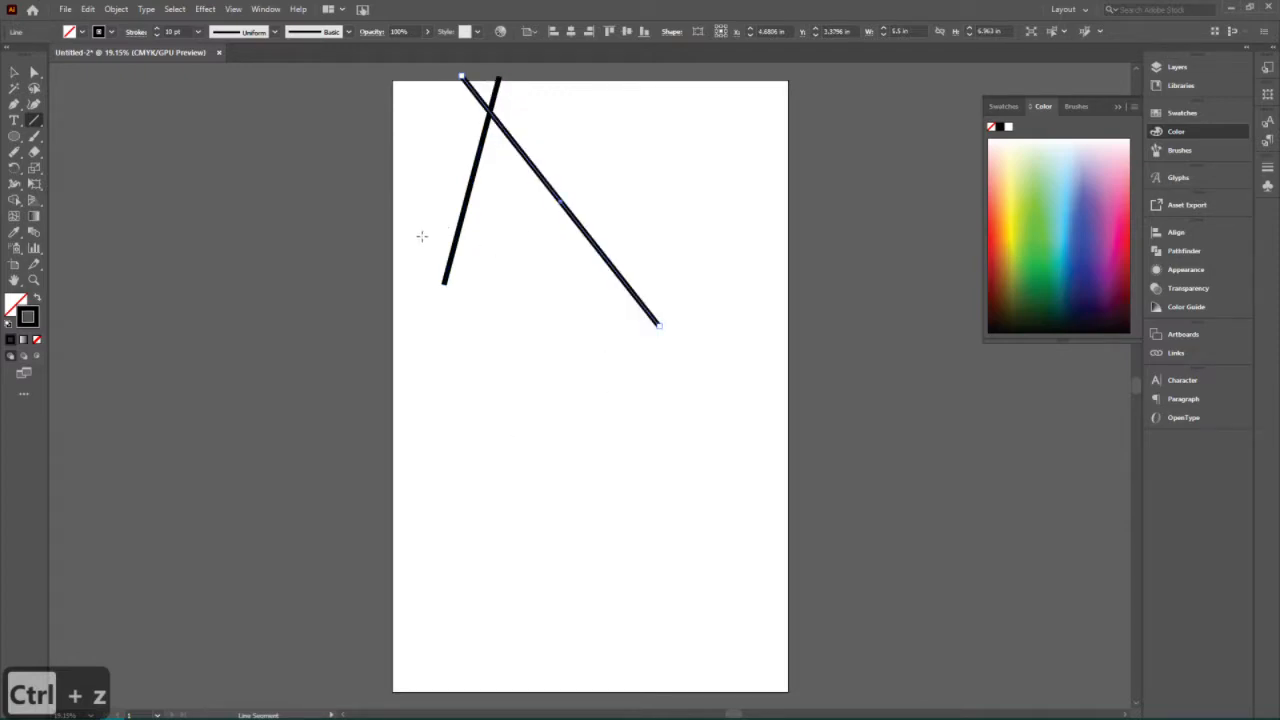
drag(741, 298, 421, 237)
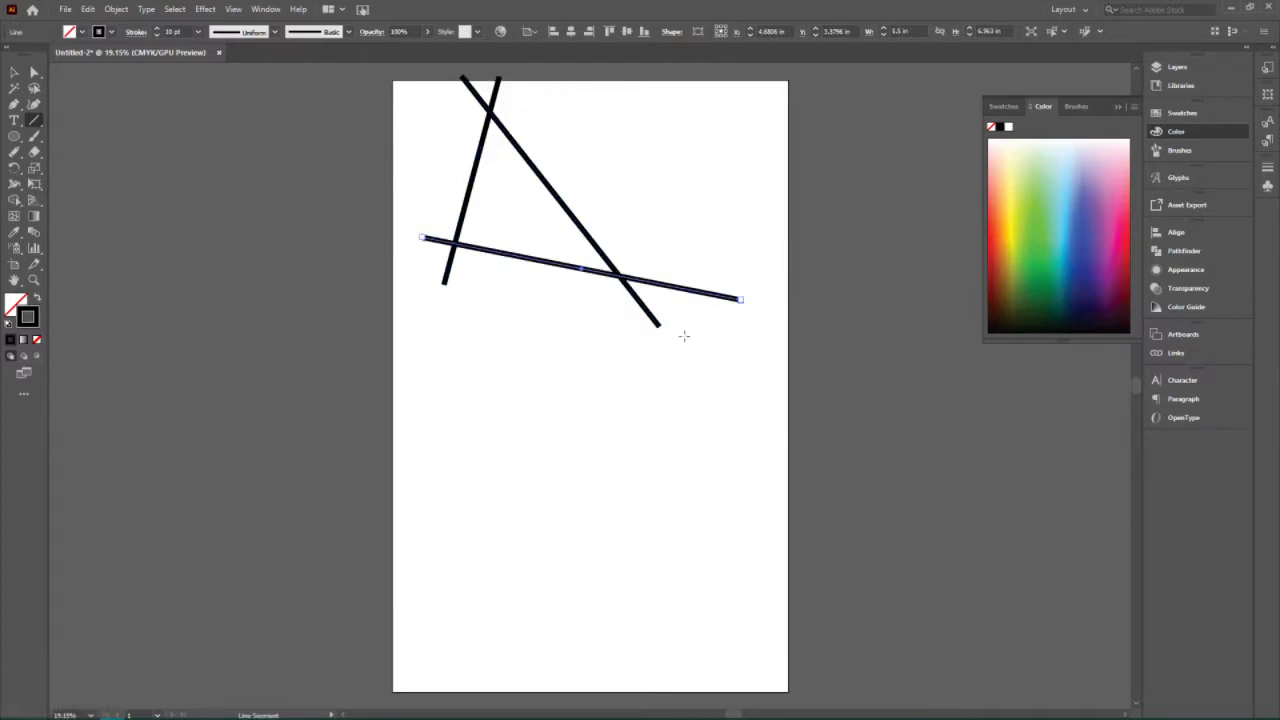
click(589, 442)
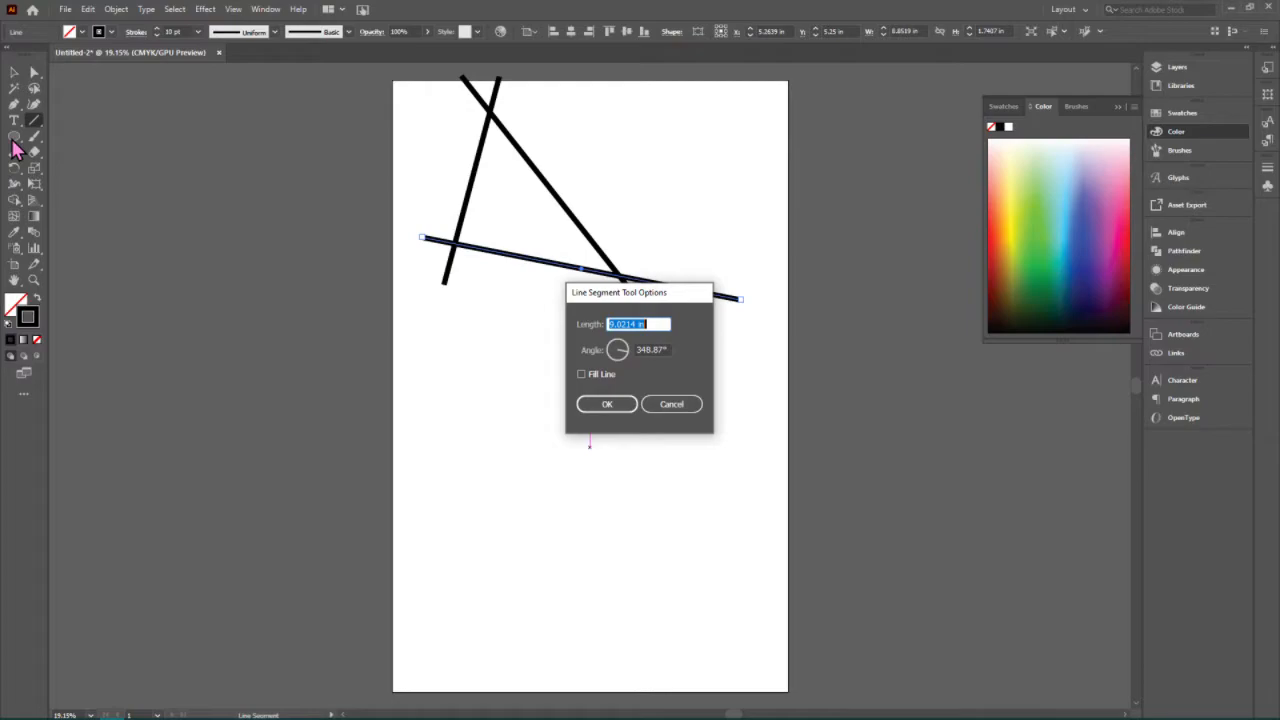
click(680, 405)
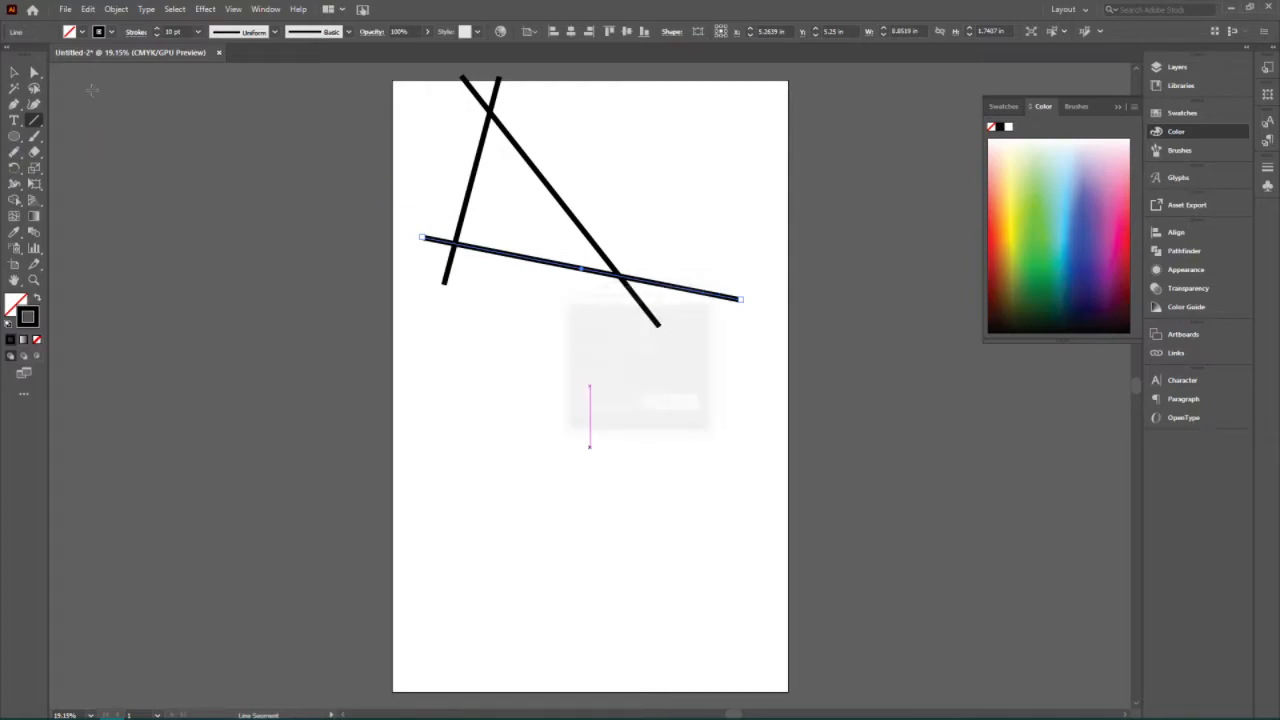
- Add a spiral with a radius of 1.769 in and 80% decay below the three lines using the Spiral tool
drag(33, 120, 82, 161)
click(569, 456)
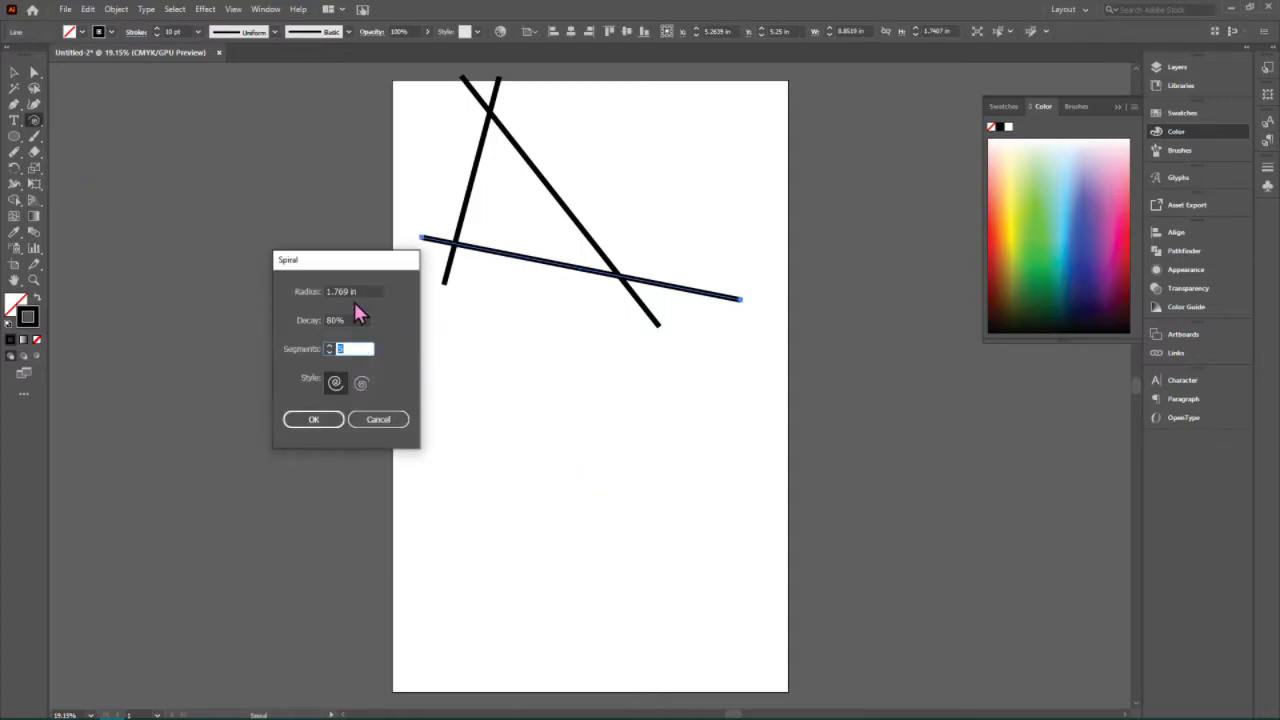
click(331, 420)
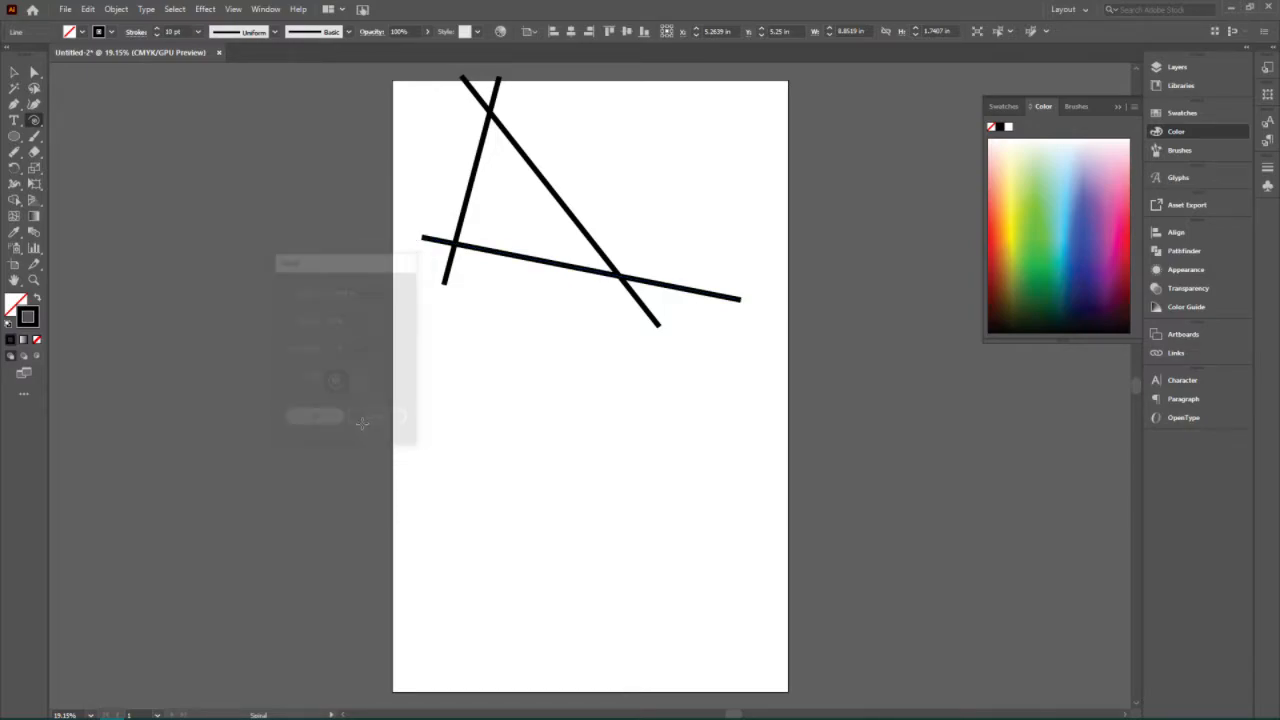
- Add a square 2 in wide and 2 in high beside the spiral, near the page's right edge, with the Rectangle tool
click(15, 140)
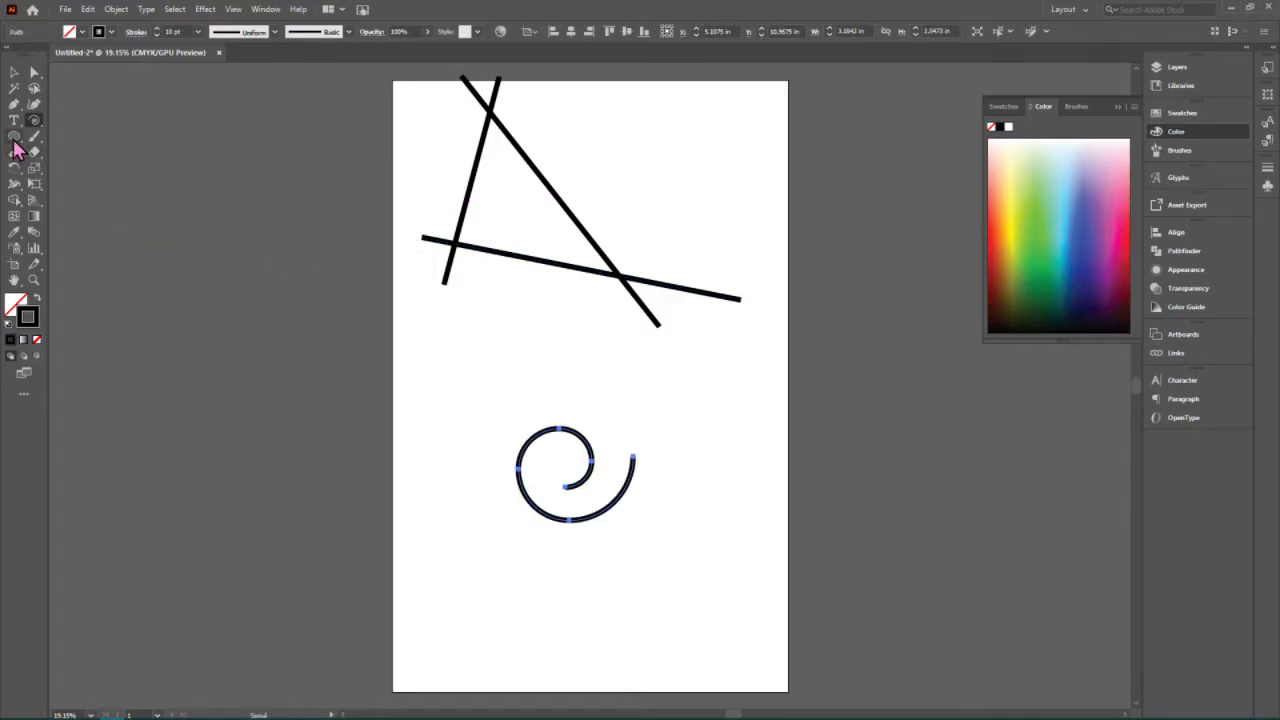
drag(15, 148, 80, 134)
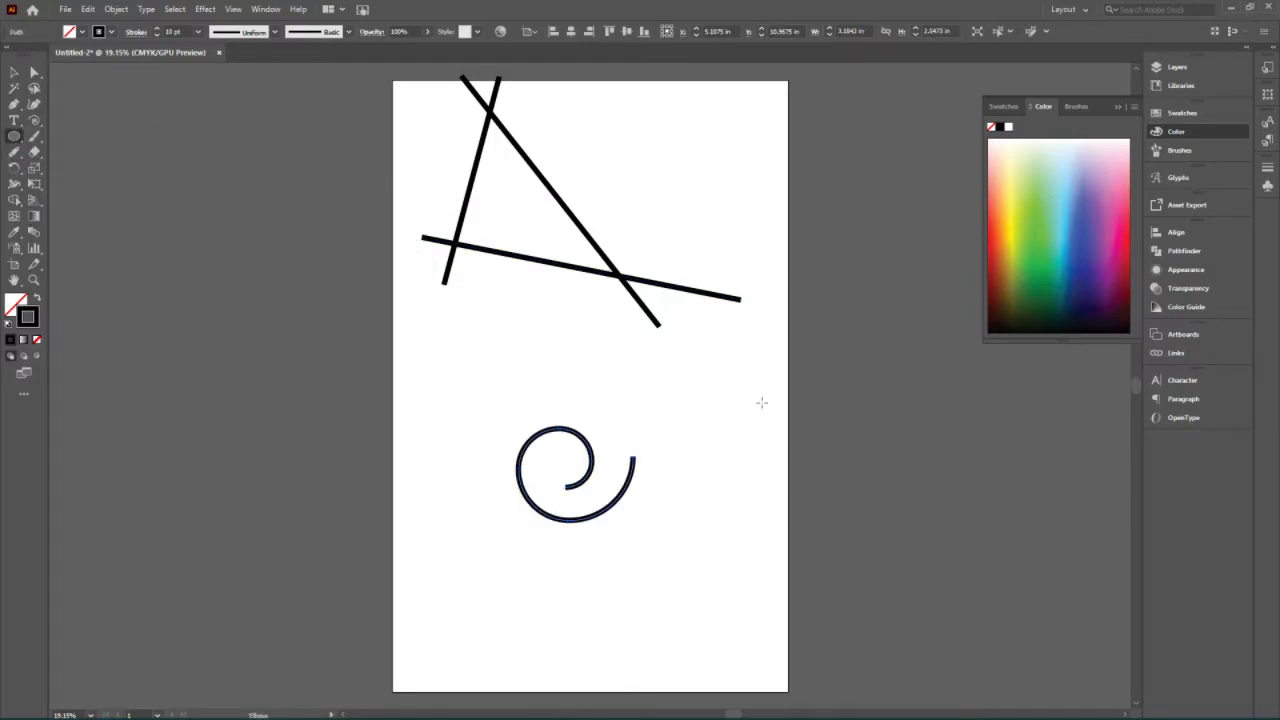
click(687, 390)
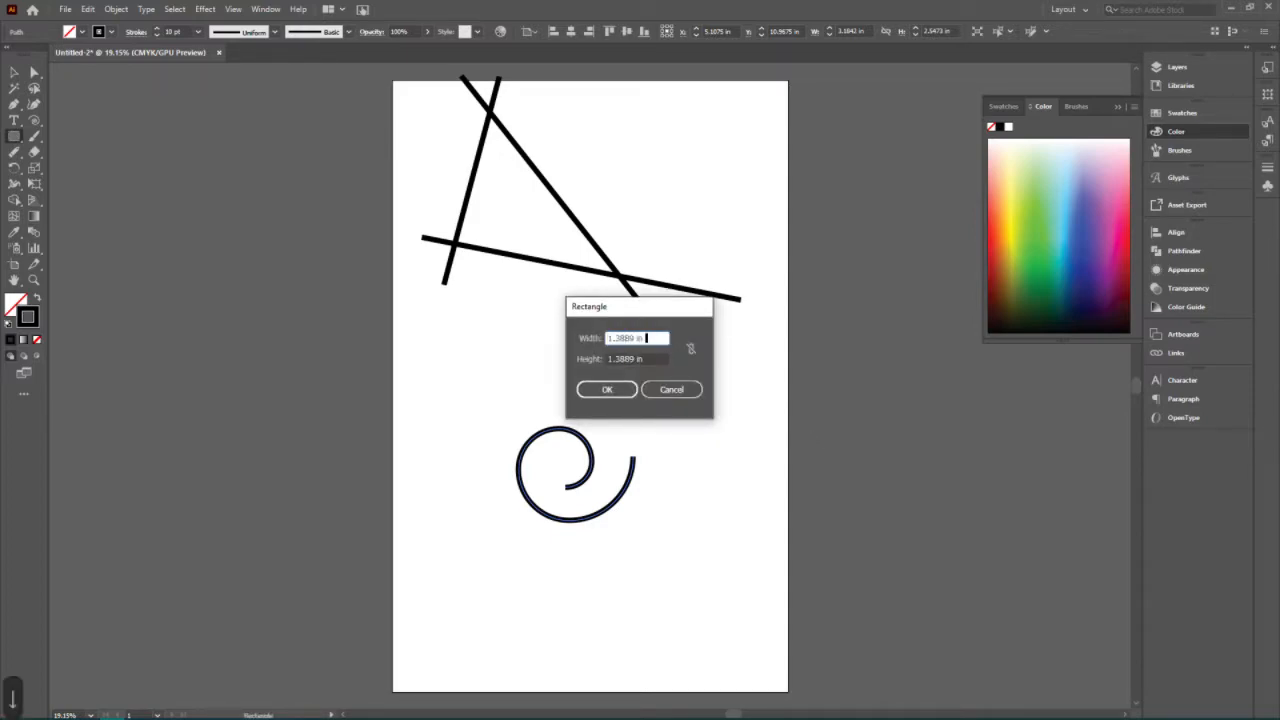
key(Tab)
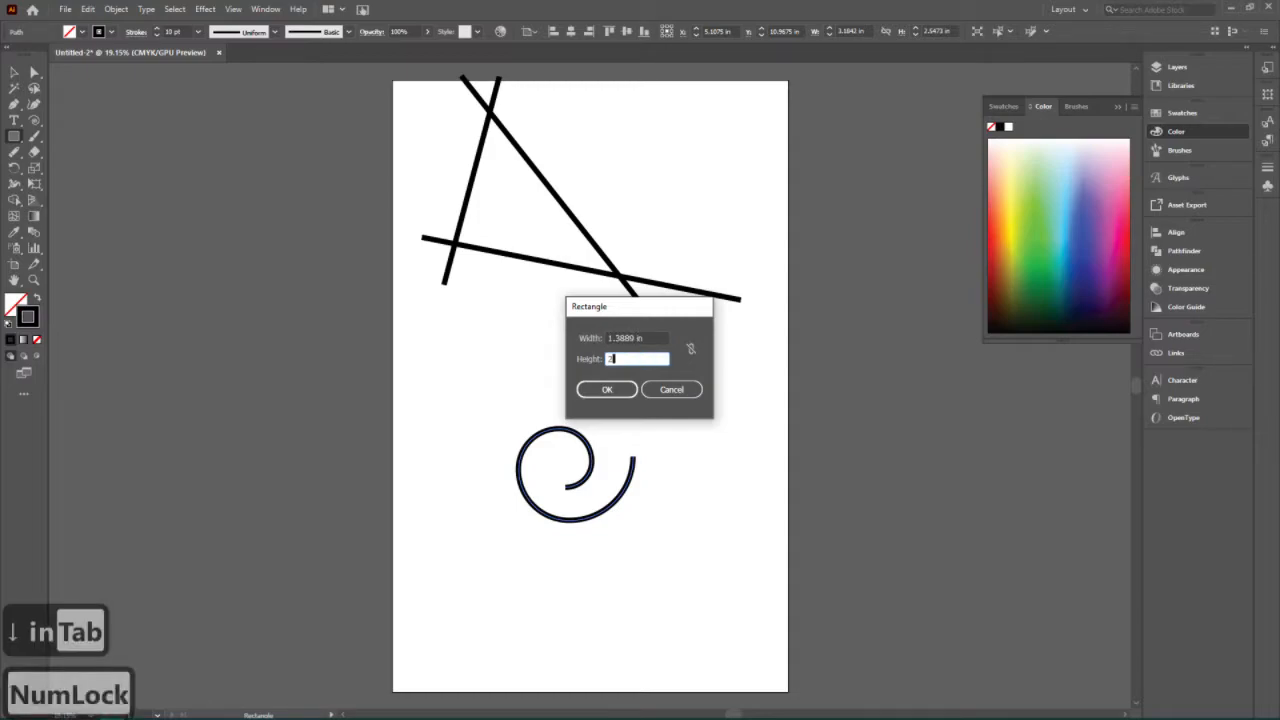
text(2 in)
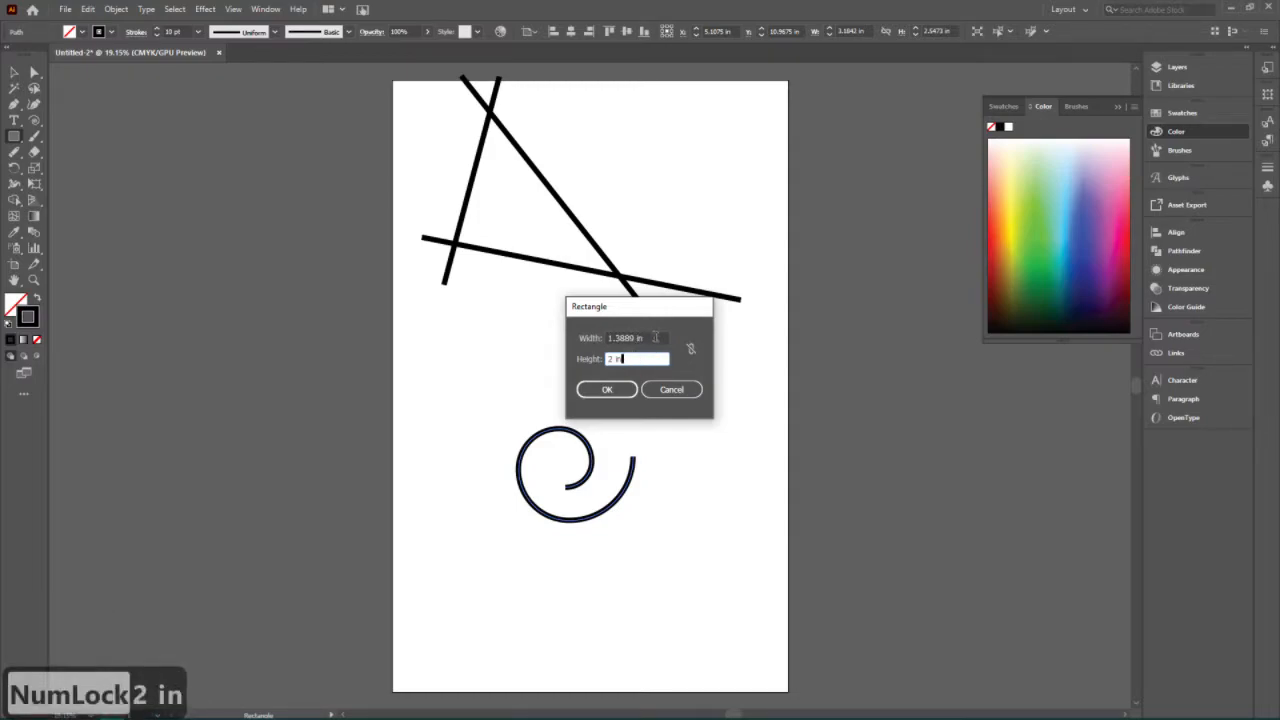
double_click(655, 337)
triple_click(655, 337)
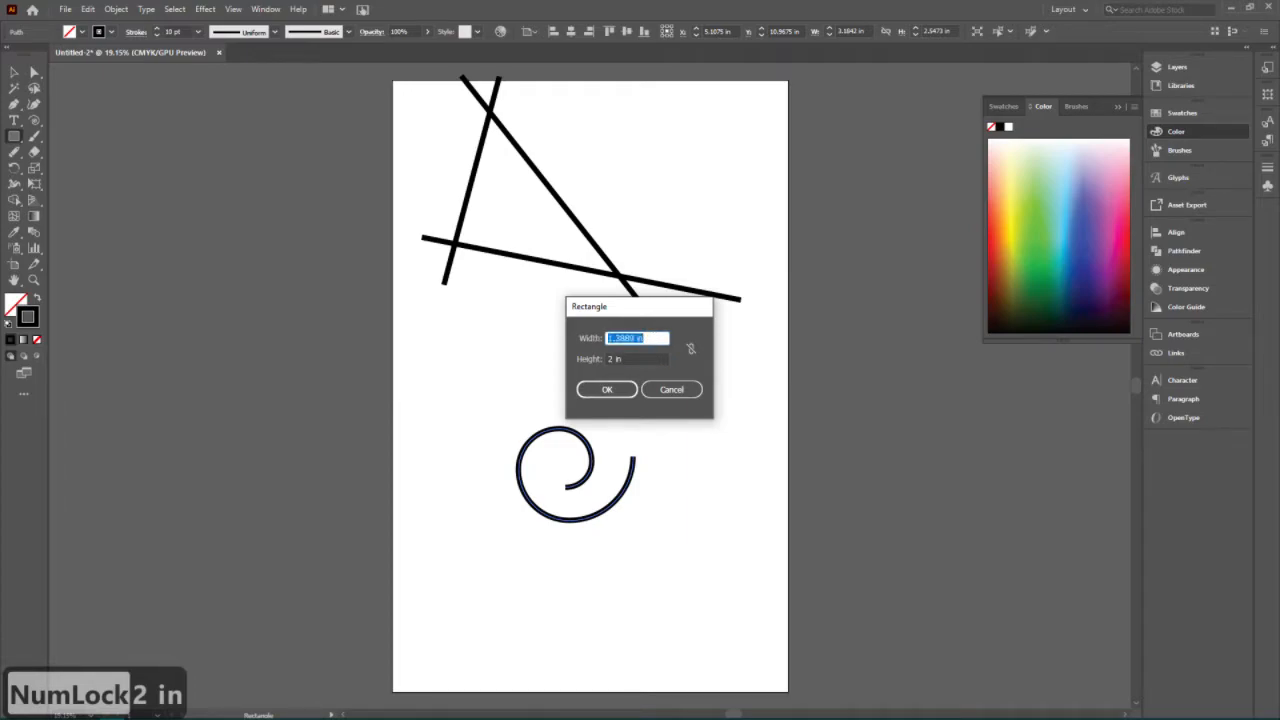
text(2 in)
click(603, 389)
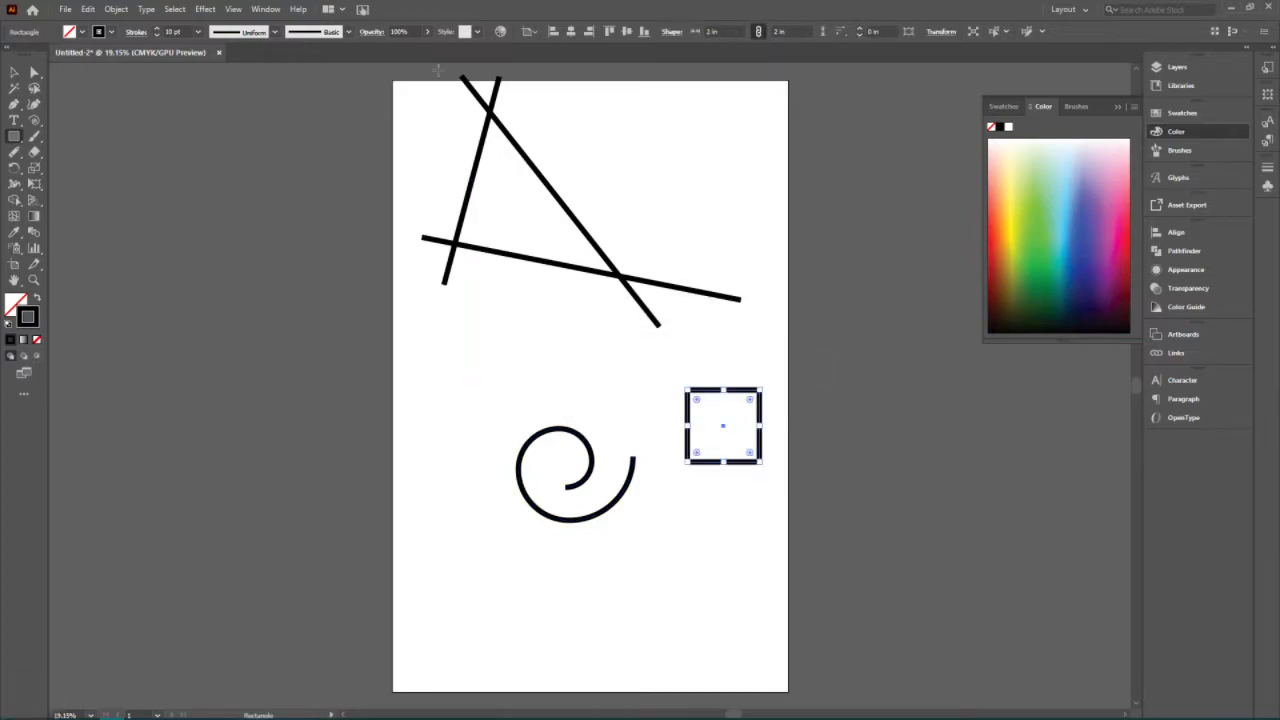
- Delete all artwork from the page
click(15, 73)
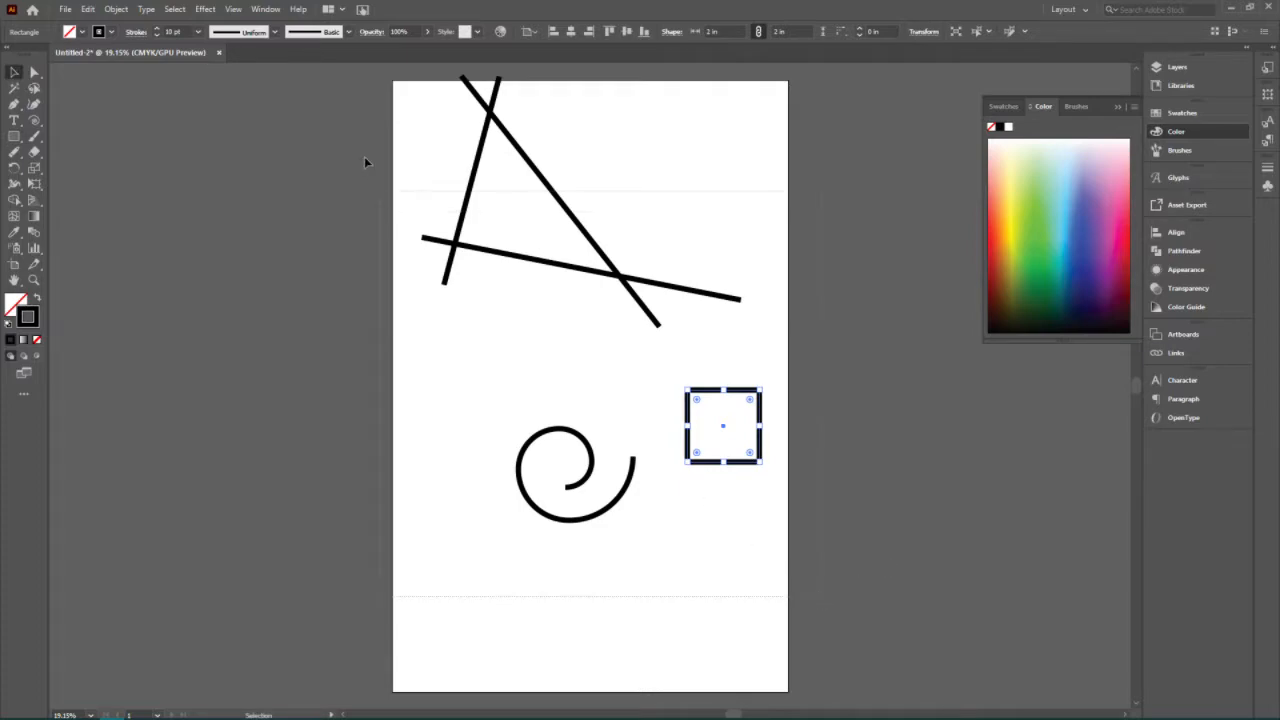
key(ctrl+a)
key(Delete)
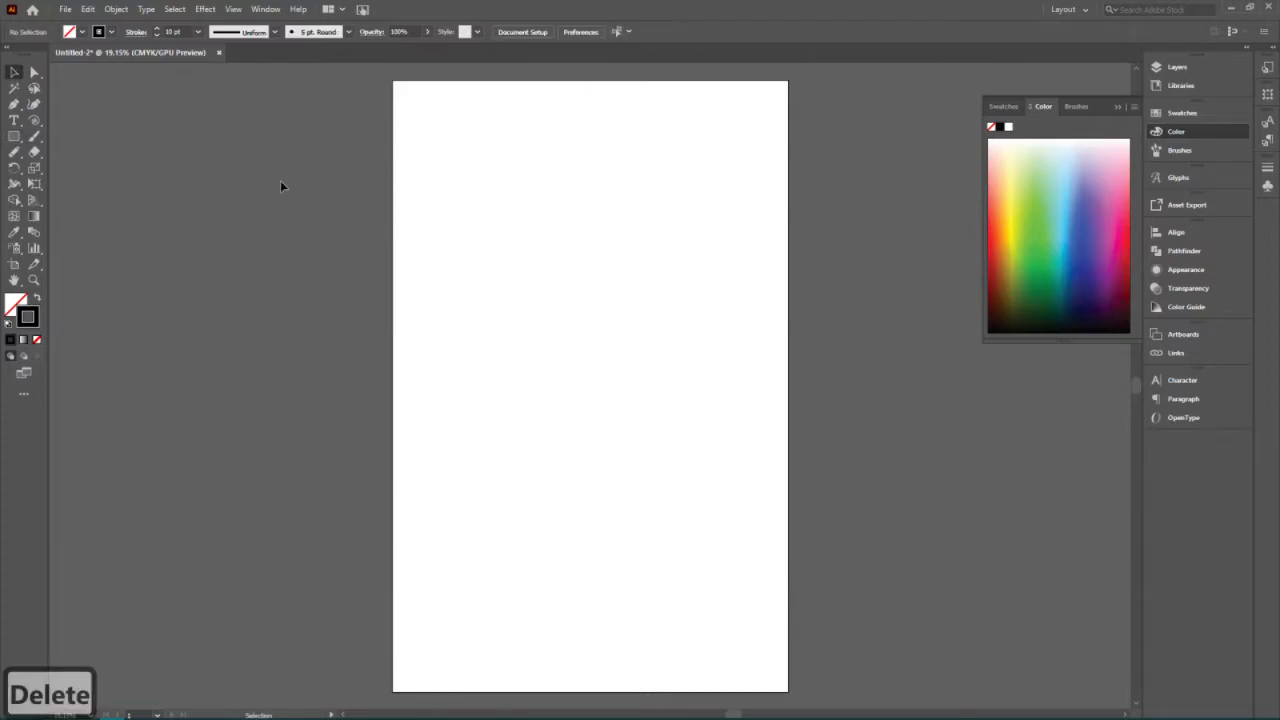
- Add a 10-point star with radii of 0.3472 in and 0.6944 in to the upper part of the page
click(14, 140)
click(15, 147)
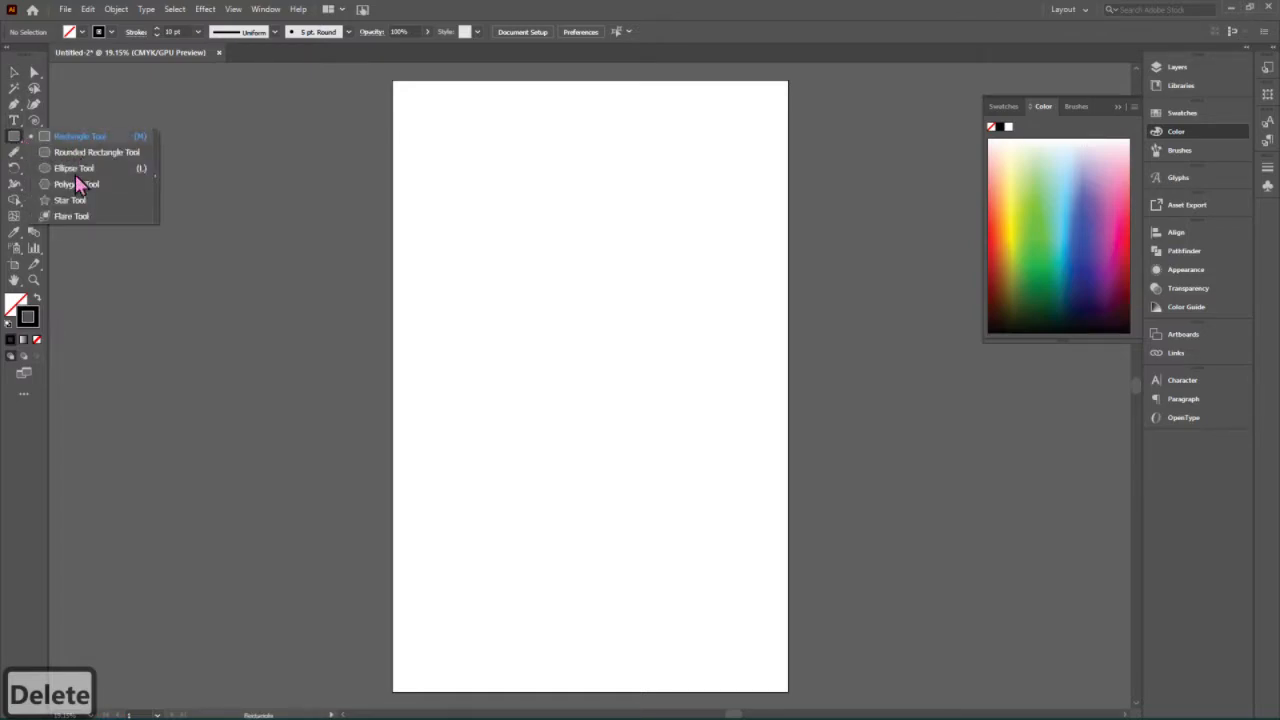
click(78, 202)
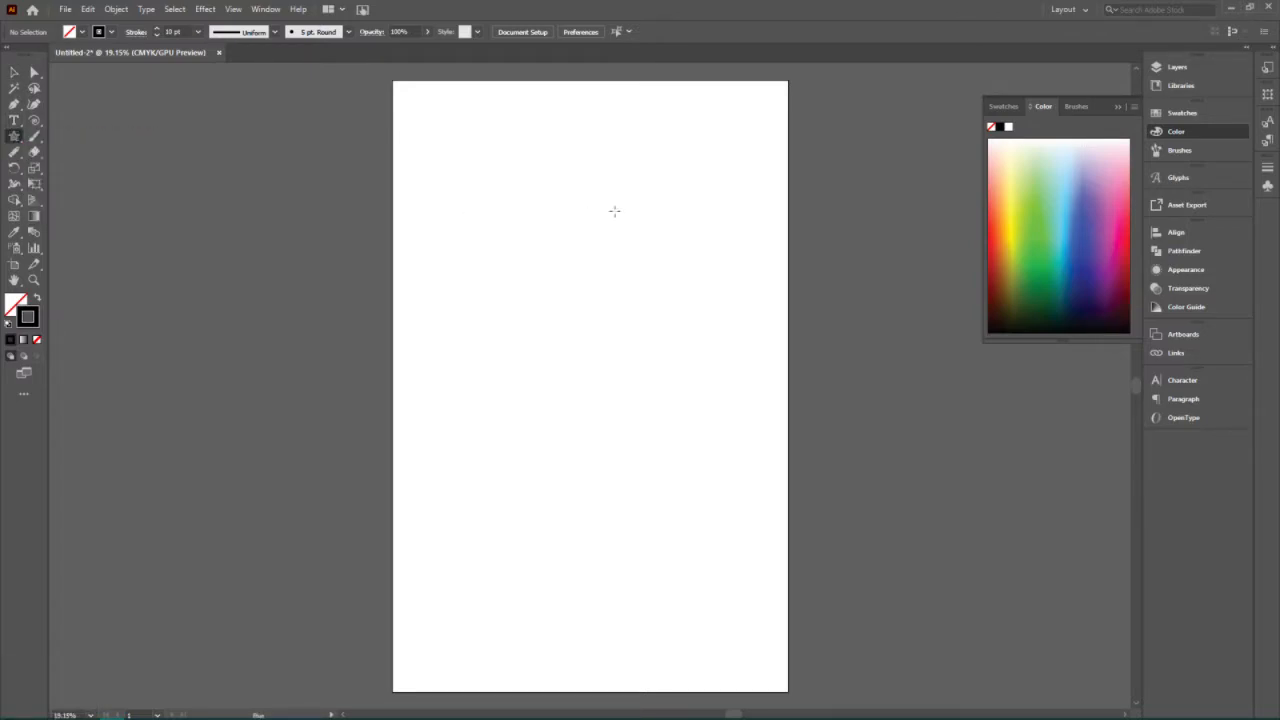
click(532, 240)
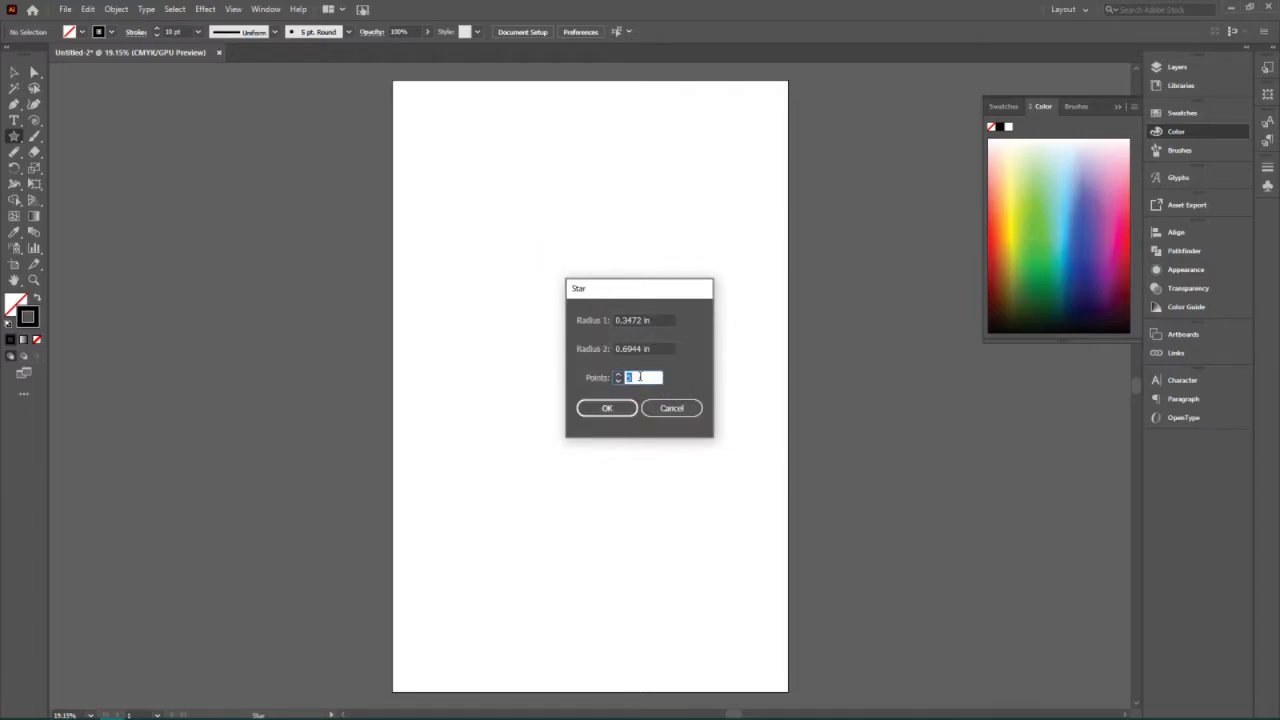
text(1)
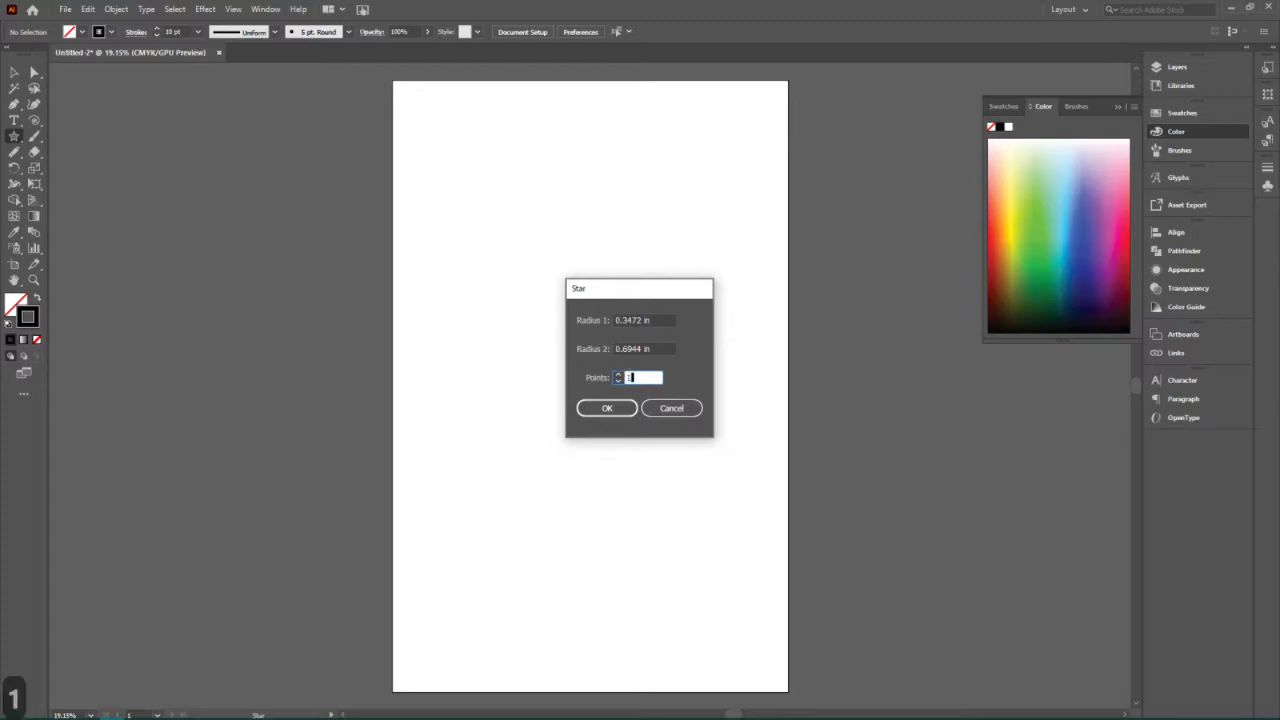
text(0)
click(607, 410)
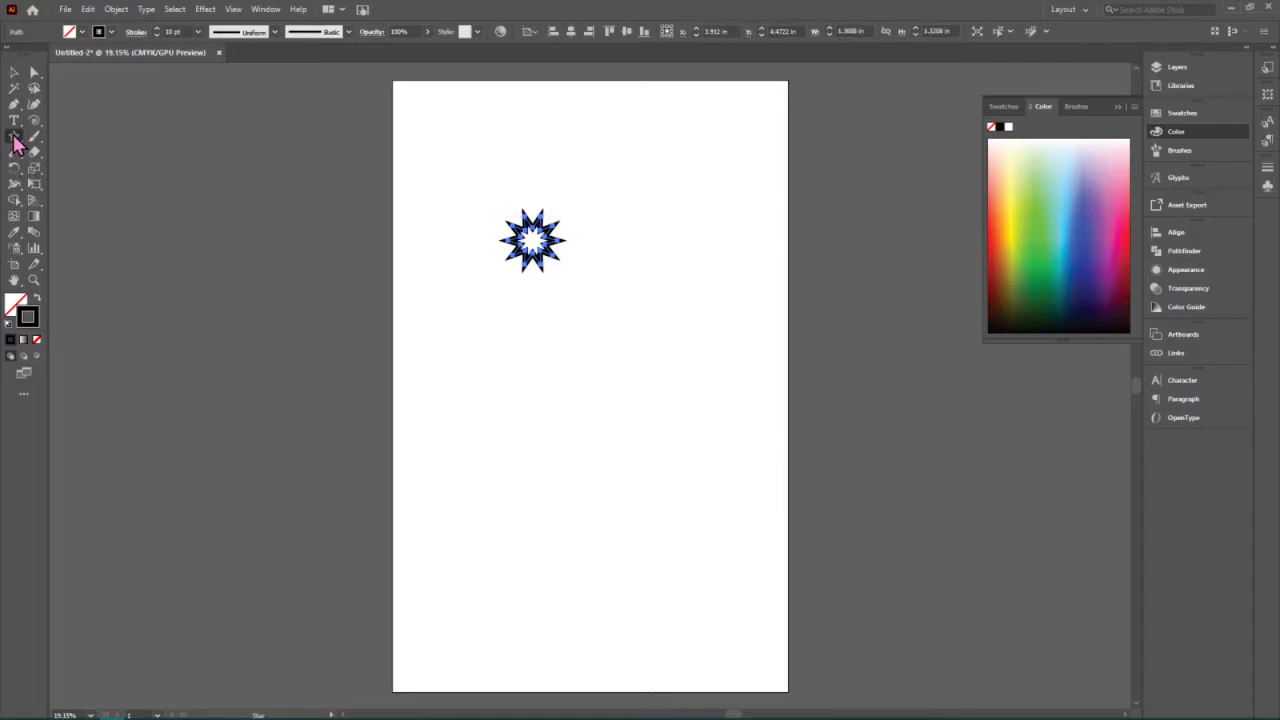
- Add a three-sided polygon with a radius of 0.6944 in below the star using the Polygon tool
drag(15, 143, 59, 183)
key(ctrl+shift+a)
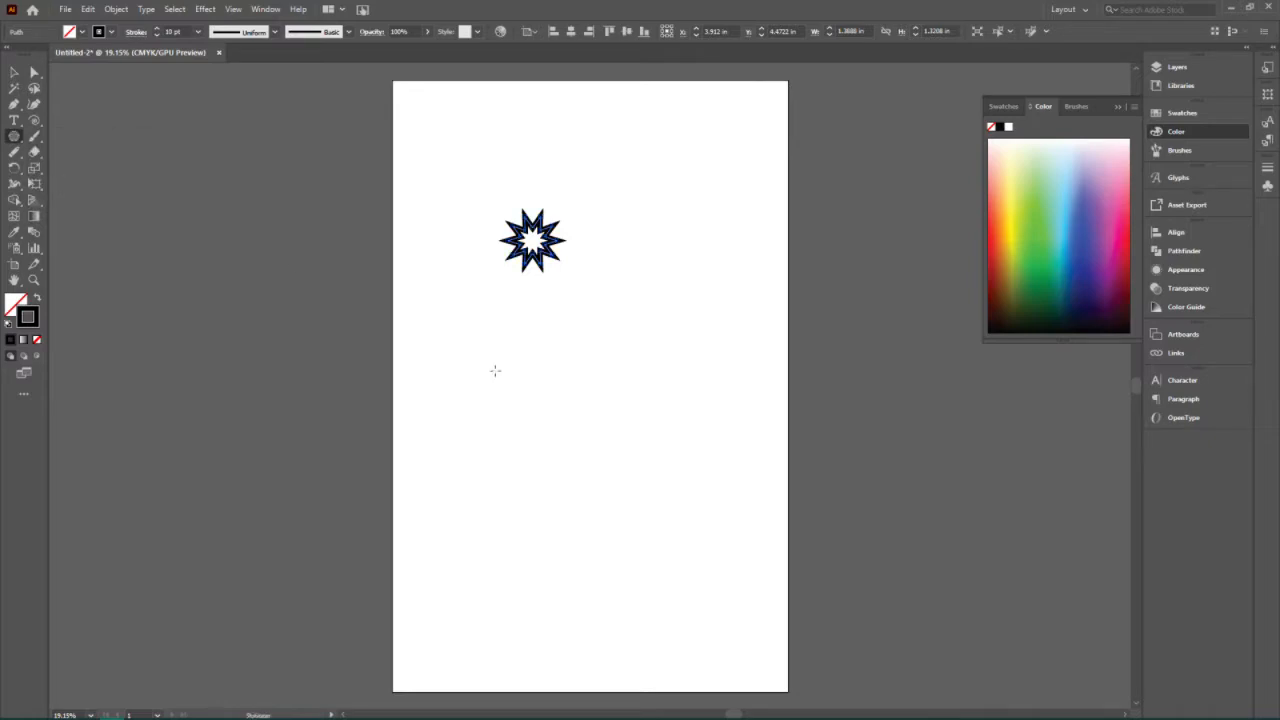
click(495, 373)
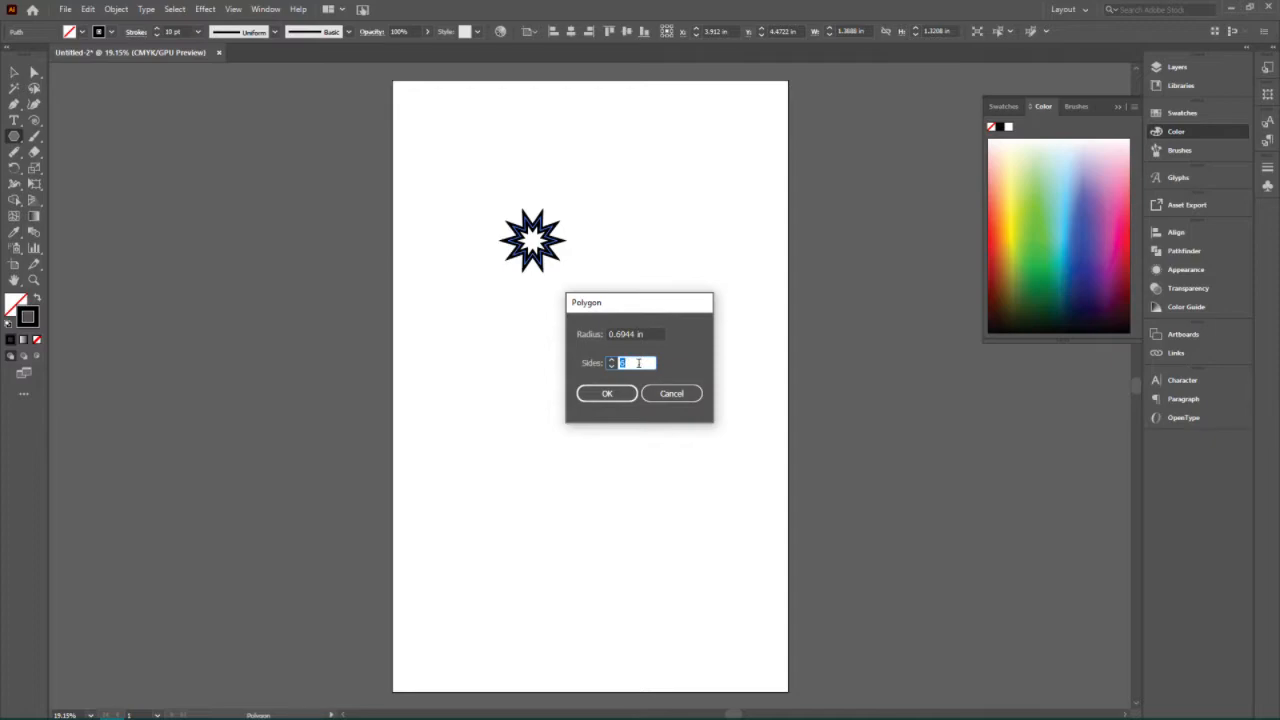
text(3)
click(588, 395)
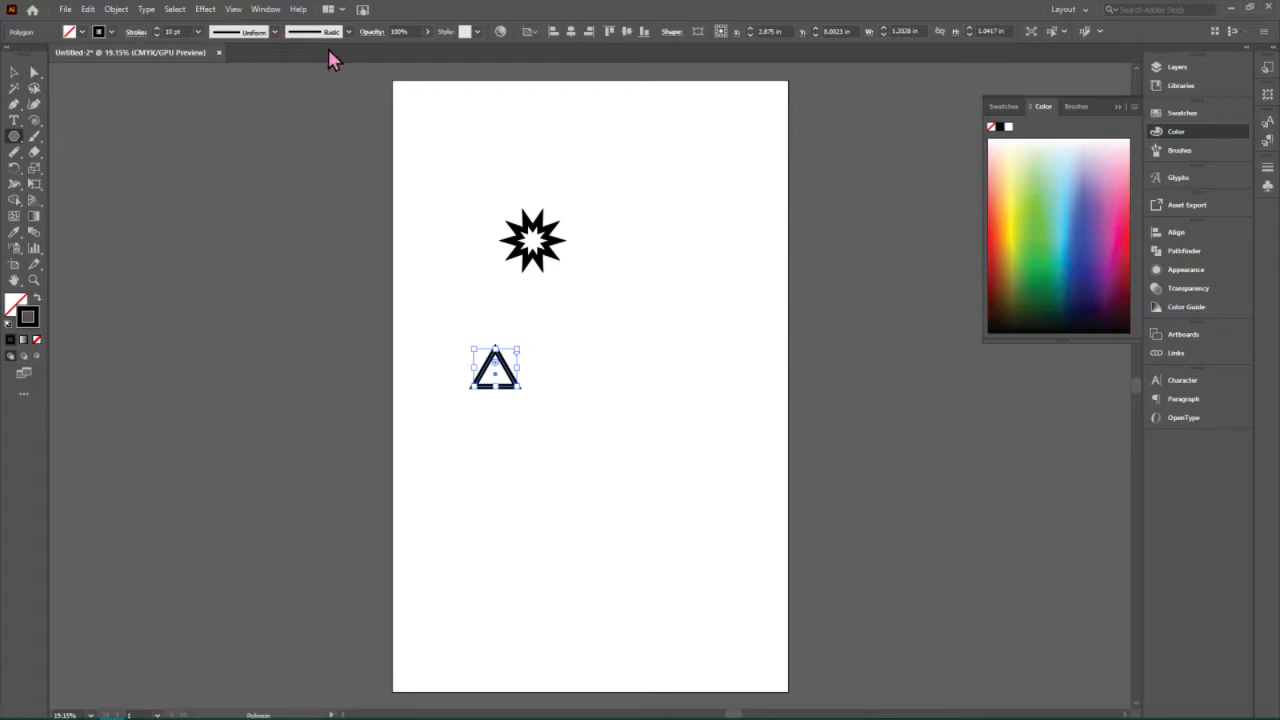
- Delete the star and the small triangle together
click(14, 72)
drag(448, 170, 643, 515)
key(Delete)
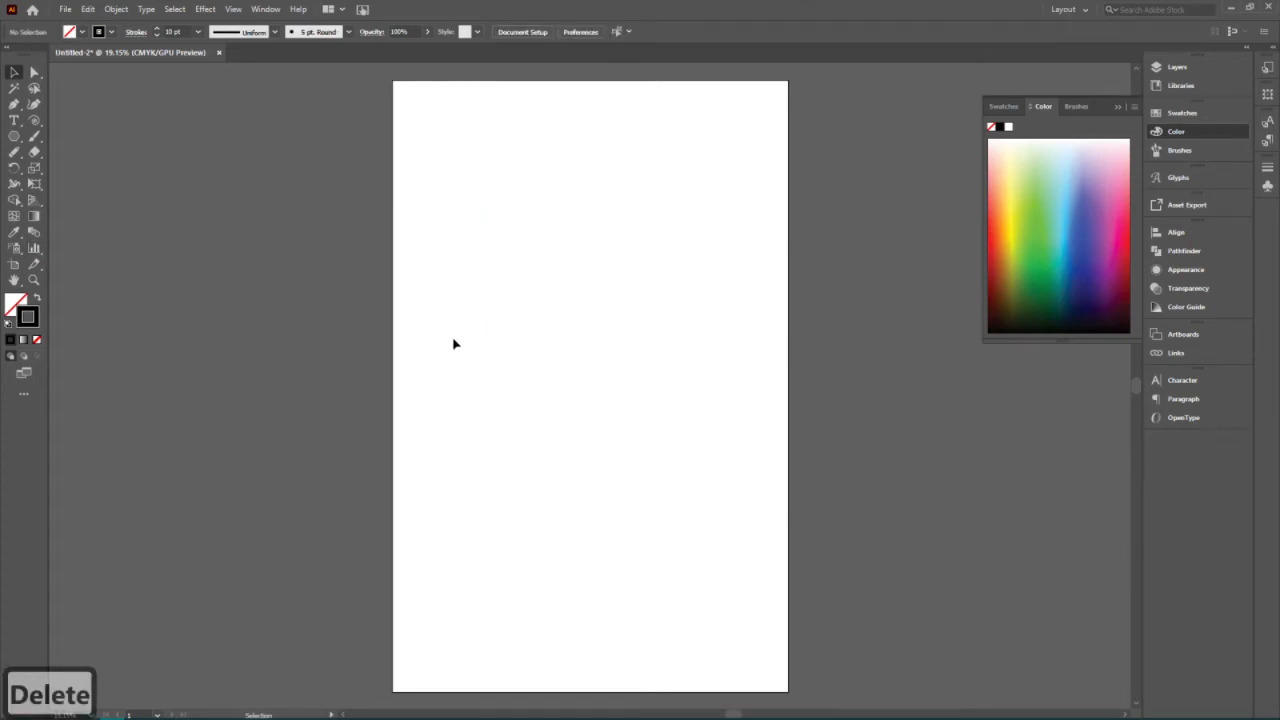
- Set a lime-green fill and a 7 pt stroke, and draw a tilted triangle about 4.6 in wide over the page's upper-left corner
click(11, 139)
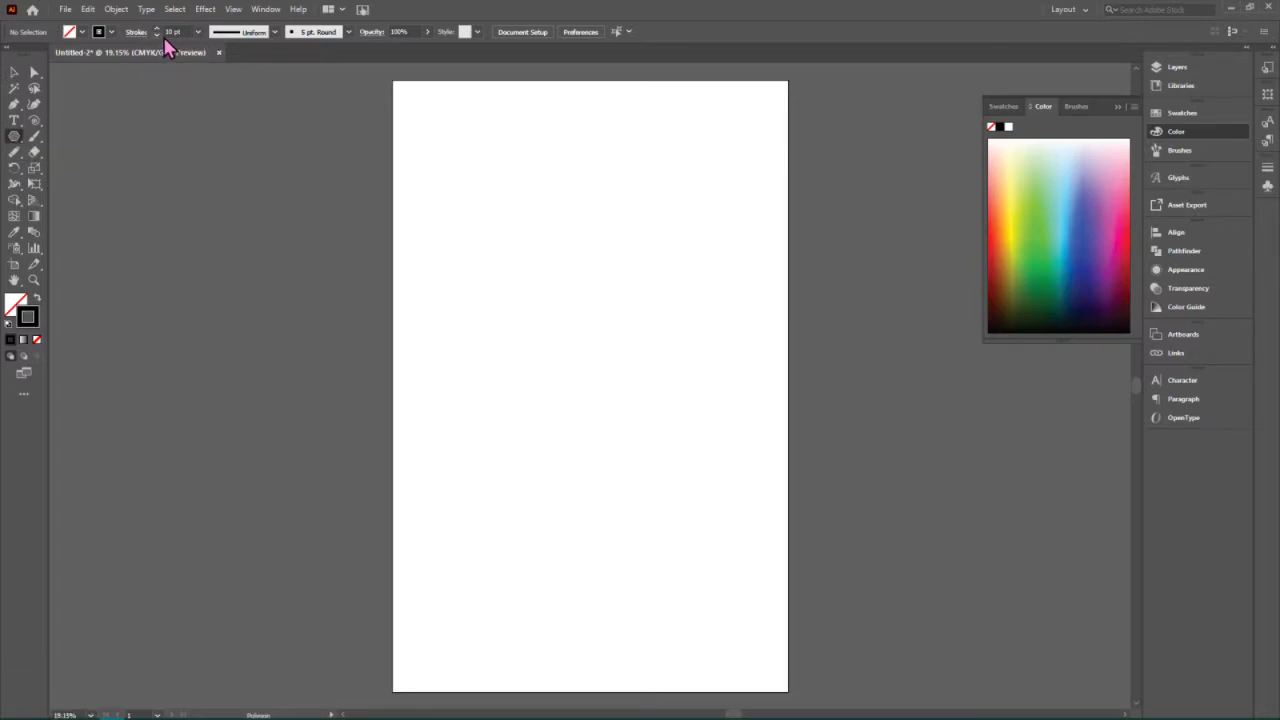
click(15, 304)
click(1025, 189)
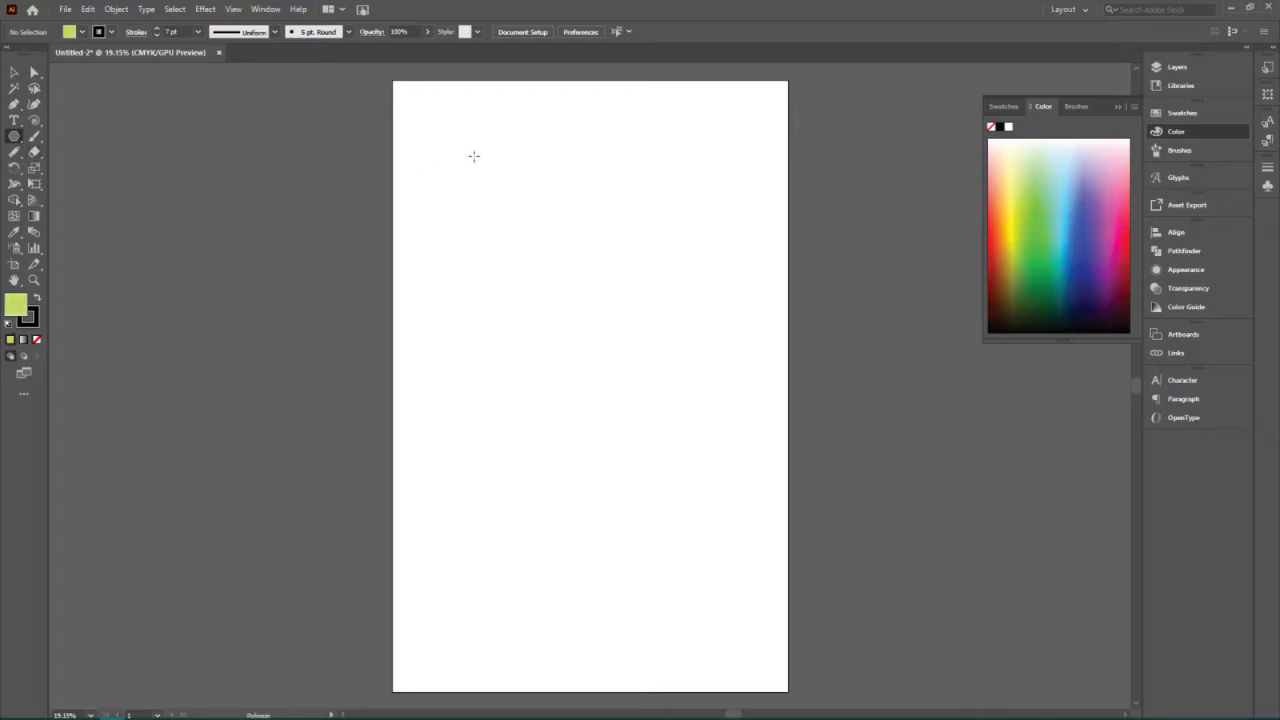
mouse_move(461, 148)
mouse_down()
mouse_move(600, 380)
mouse_move(533, 212)
mouse_up()
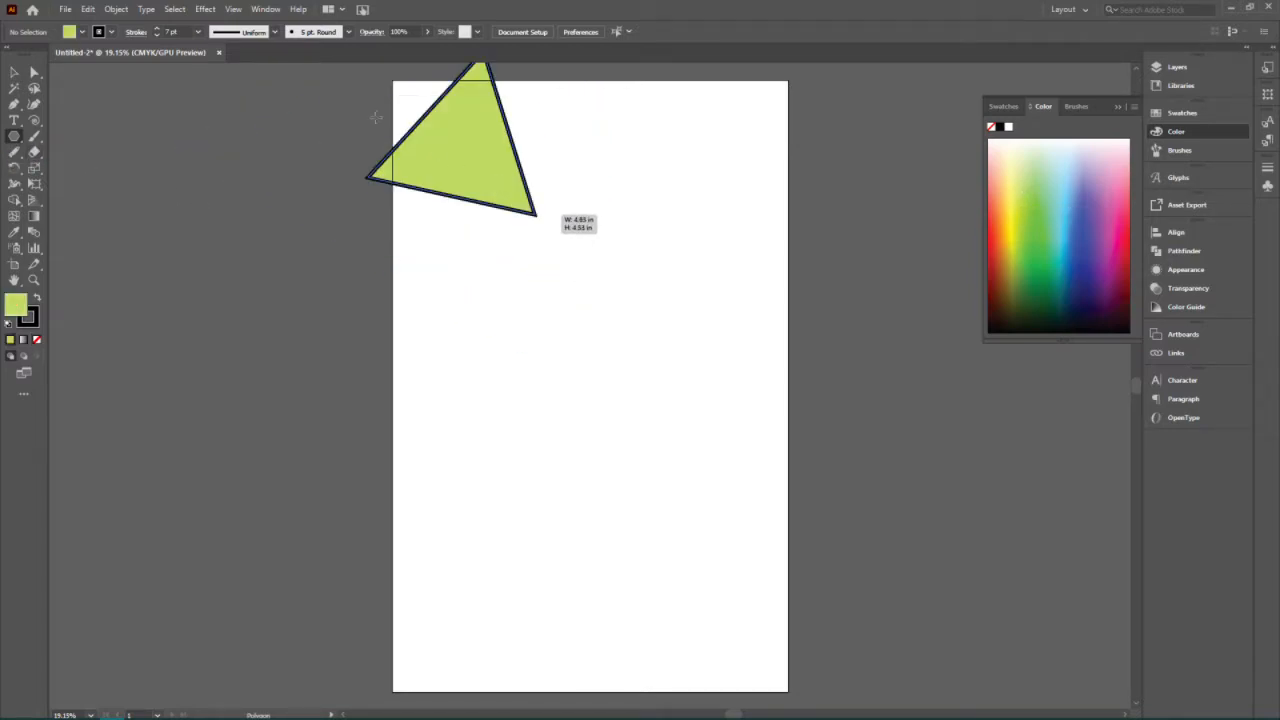
- Move the green triangle fully onto the page, into its upper-left part
click(22, 72)
drag(485, 162, 643, 405)
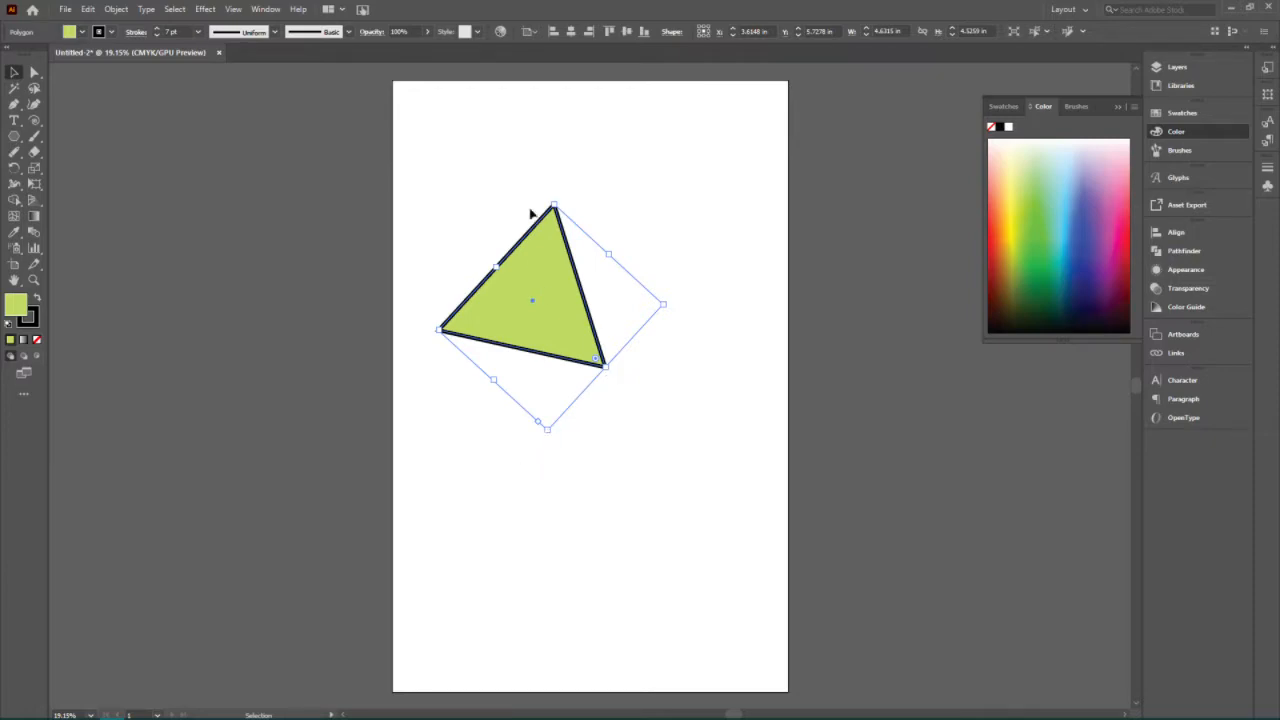
click(431, 134)
click(551, 203)
click(428, 248)
drag(551, 314, 523, 247)
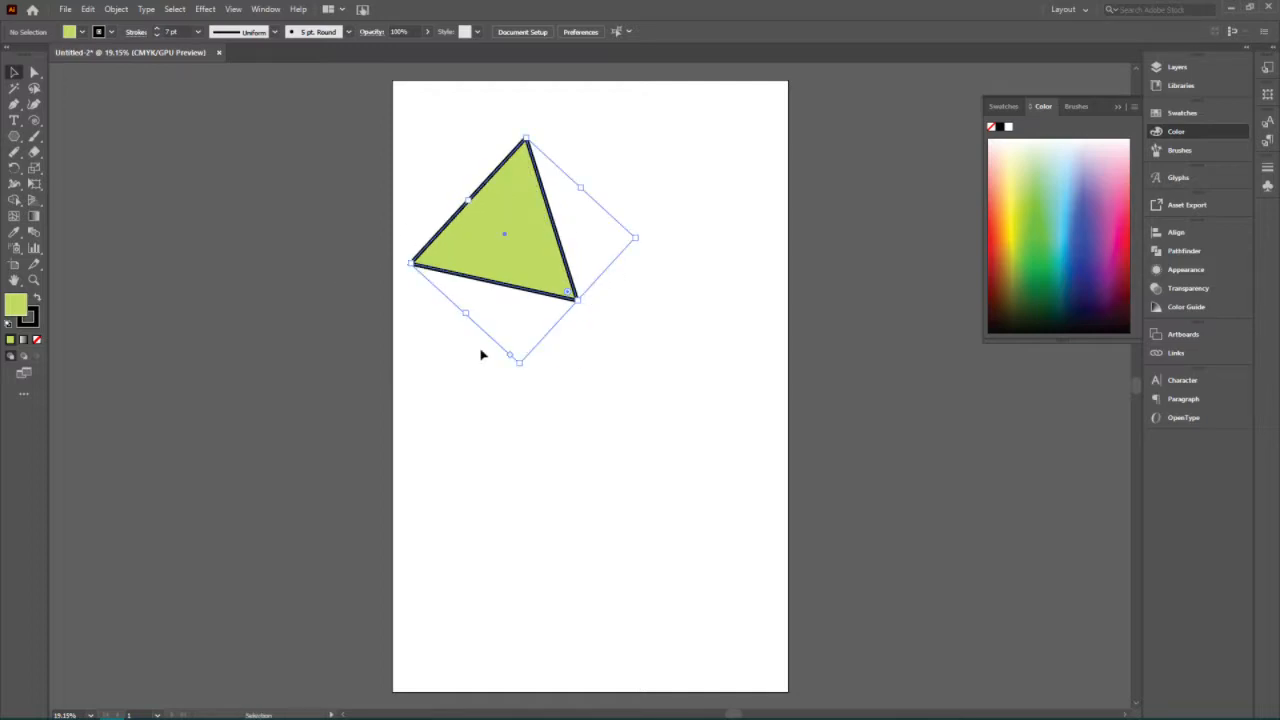
- Draw an ellipse about 5.1 by 4.8 in overlapping the triangle's lower-right corner, and fill it with blue
drag(15, 145, 70, 169)
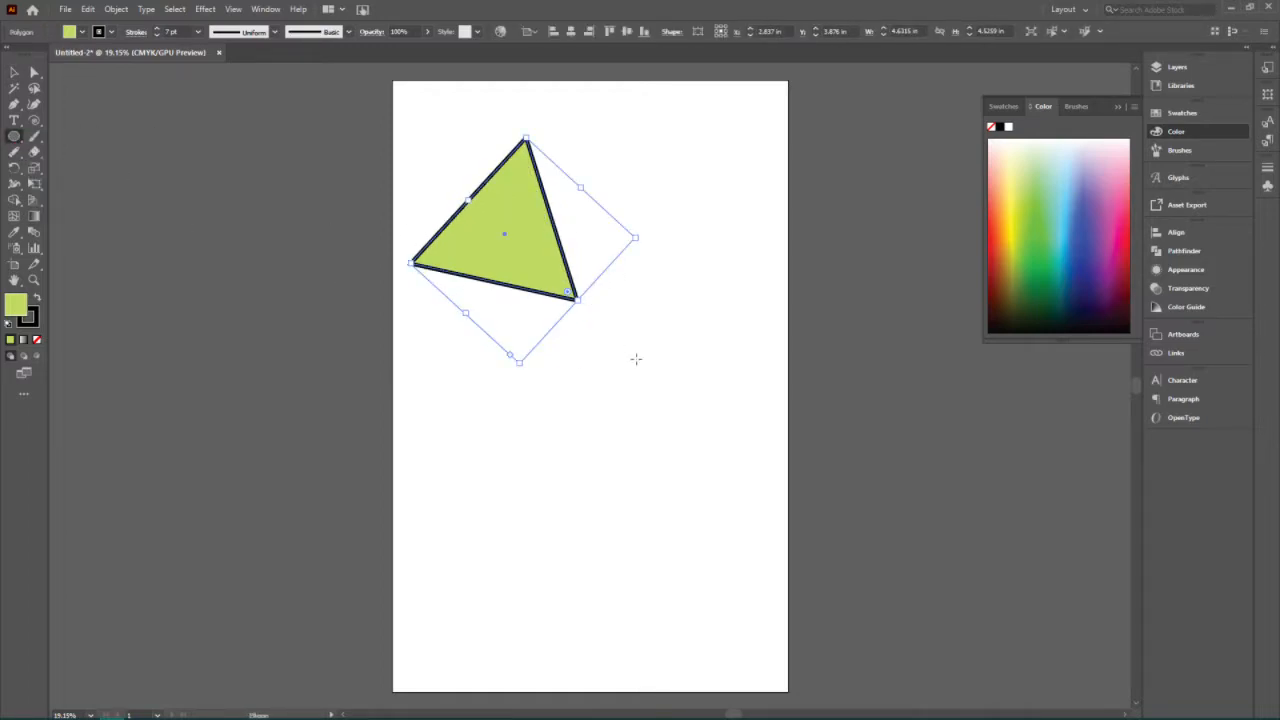
mouse_move(588, 290)
mouse_down()
mouse_move(505, 232)
mouse_move(489, 203)
mouse_up()
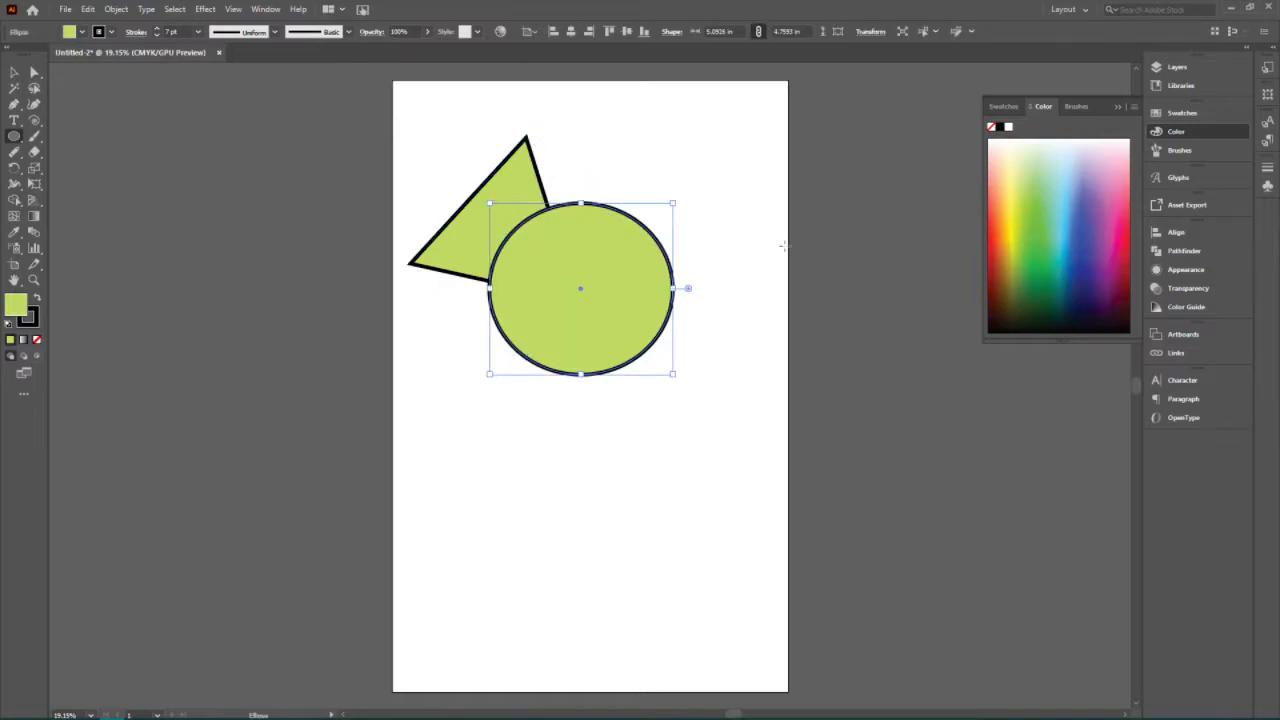
click(1072, 235)
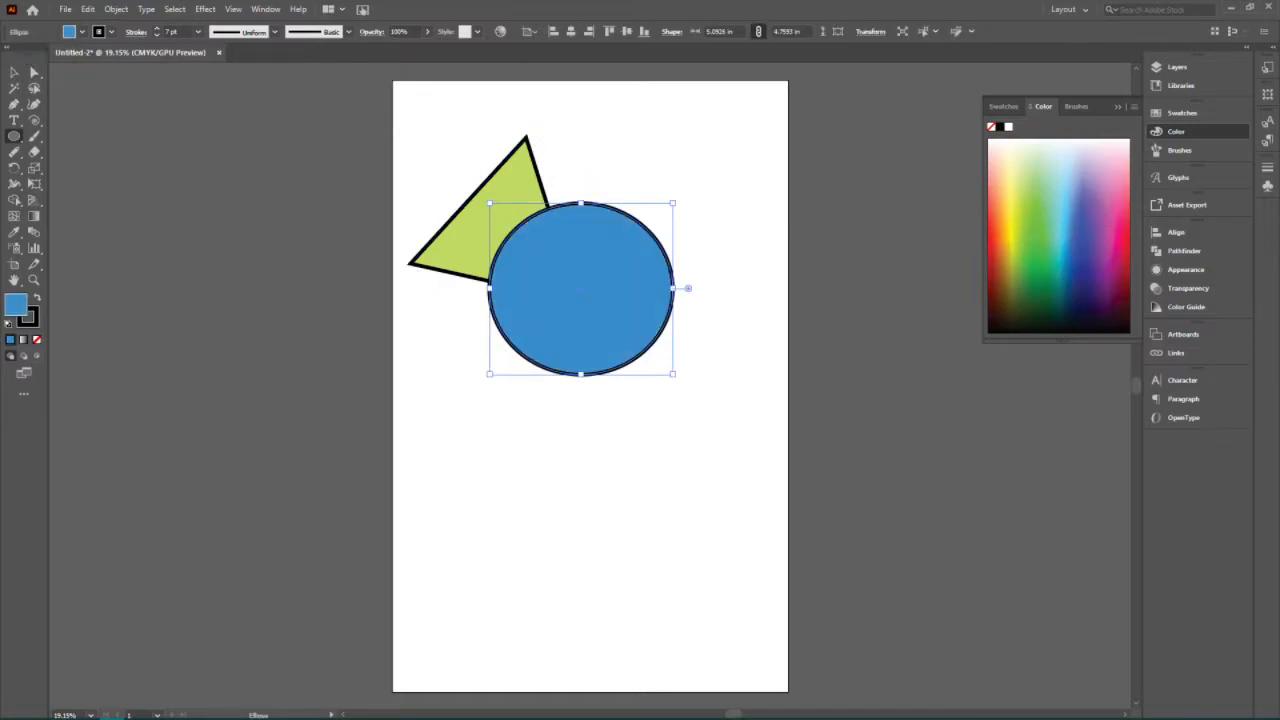
- Select the triangle and the ellipse, and merge them into one shape with the Shape Builder tool
click(16, 76)
drag(700, 482, 413, 125)
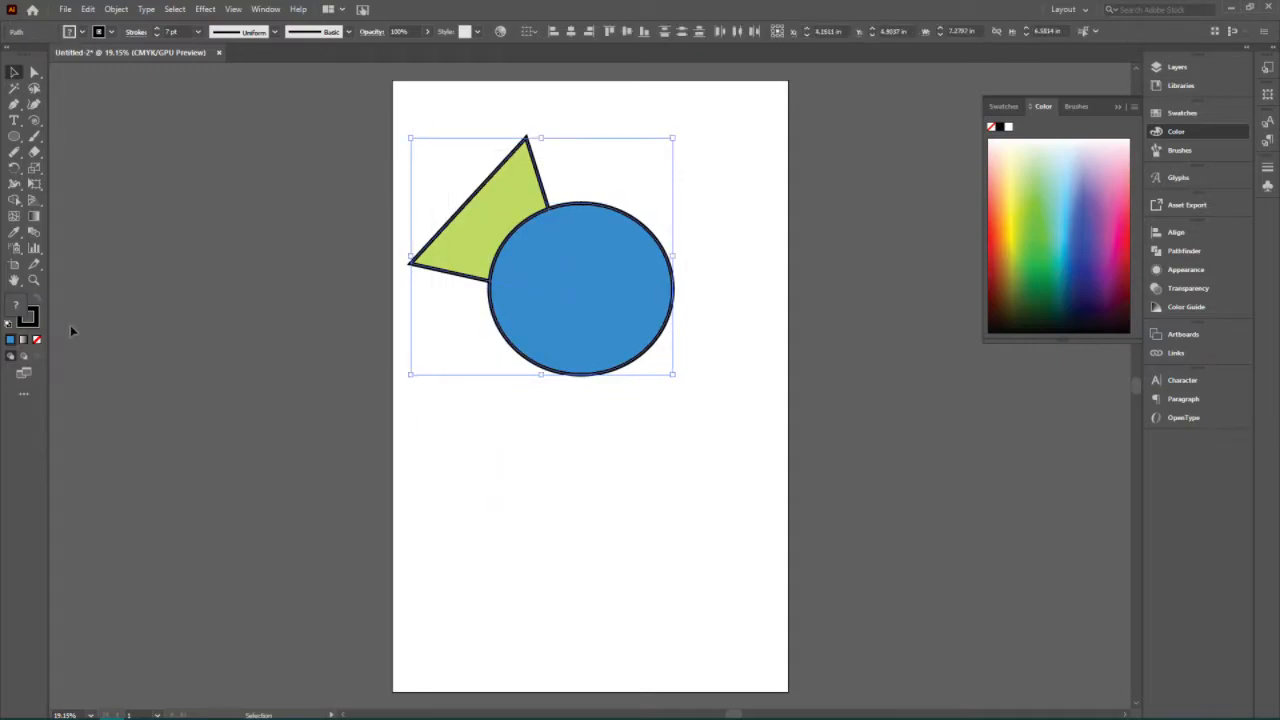
click(14, 200)
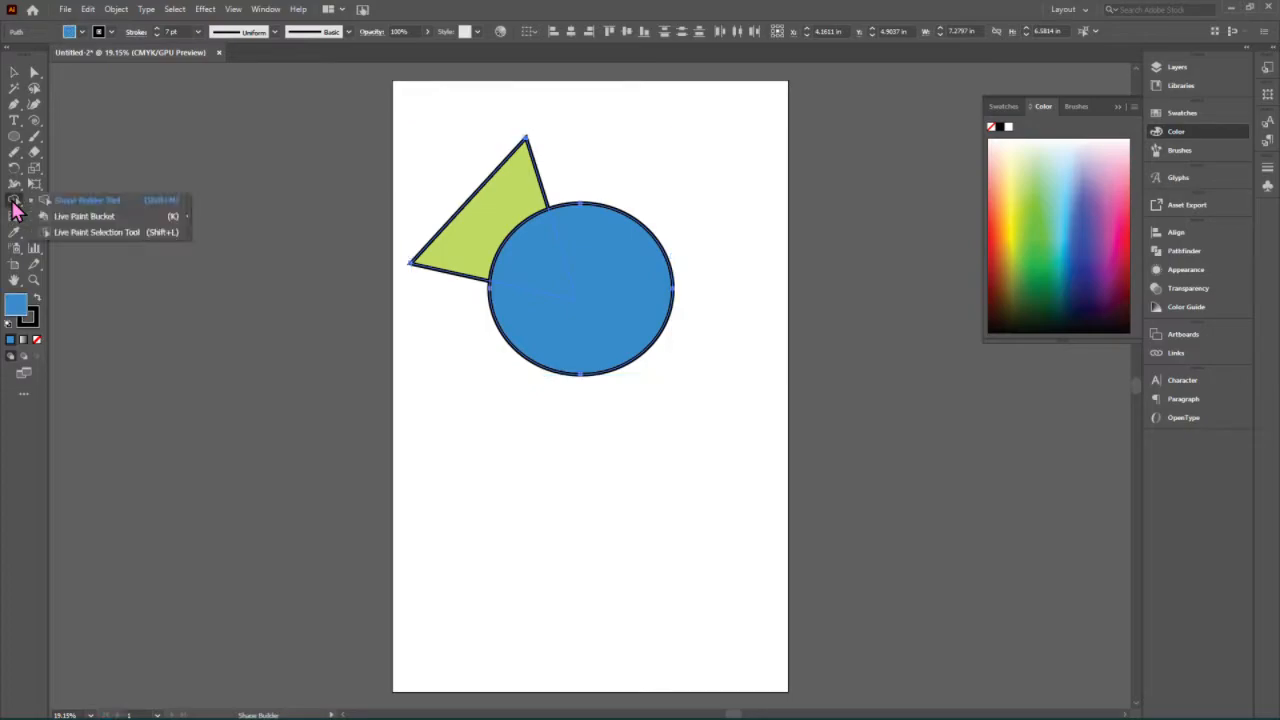
click(80, 200)
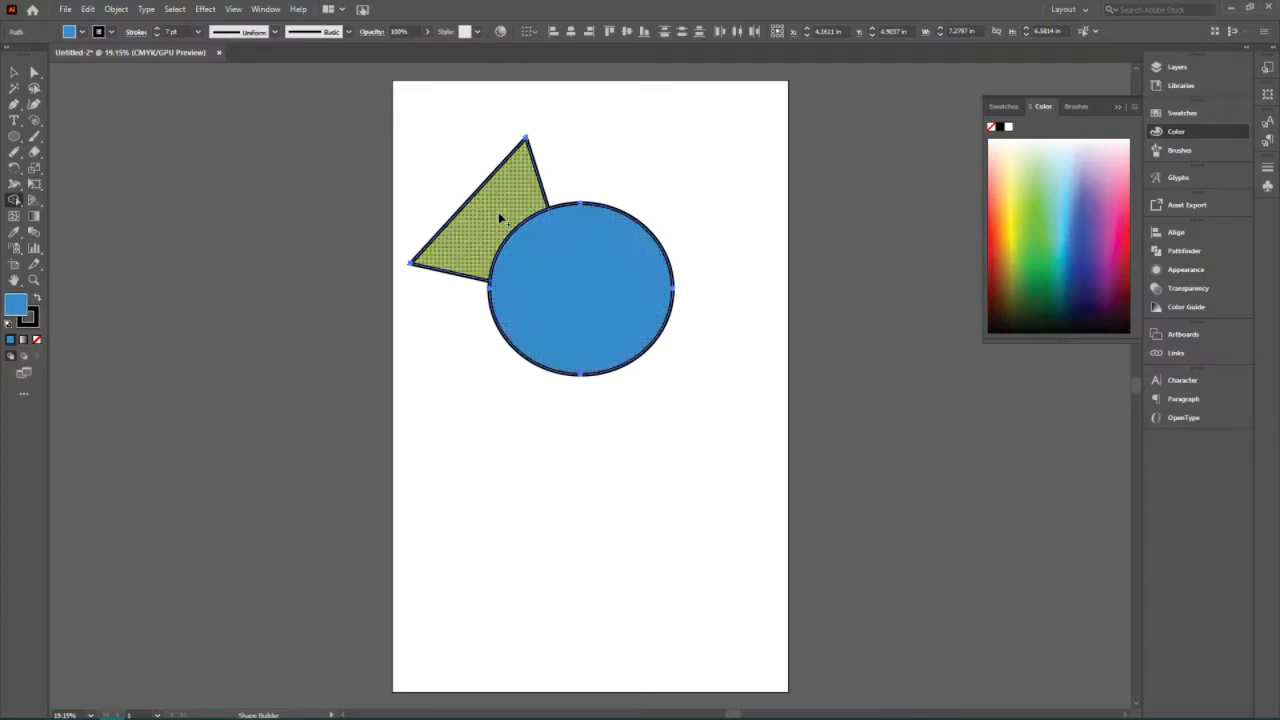
drag(508, 220, 614, 338)
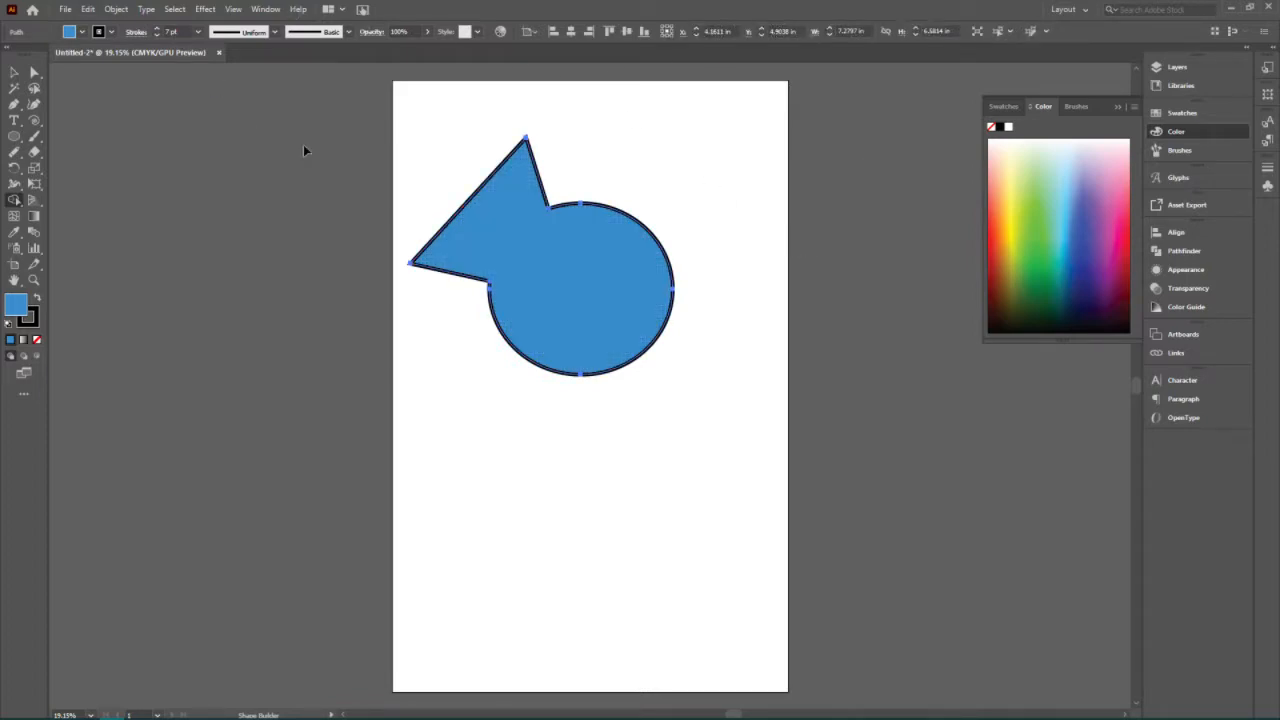
- Undo the merge, and subtract the whole ellipse, including its overlap, from the triangle with the Shape Builder tool
key(ctrl+z)
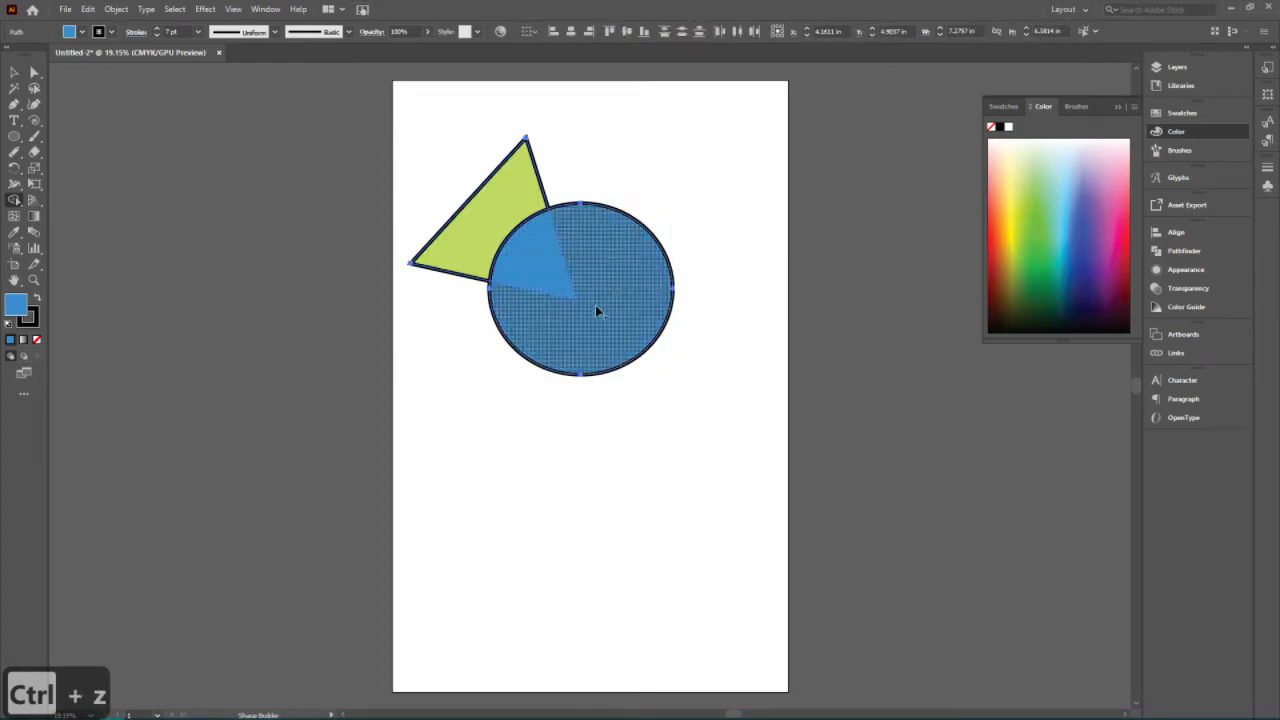
key(alt)
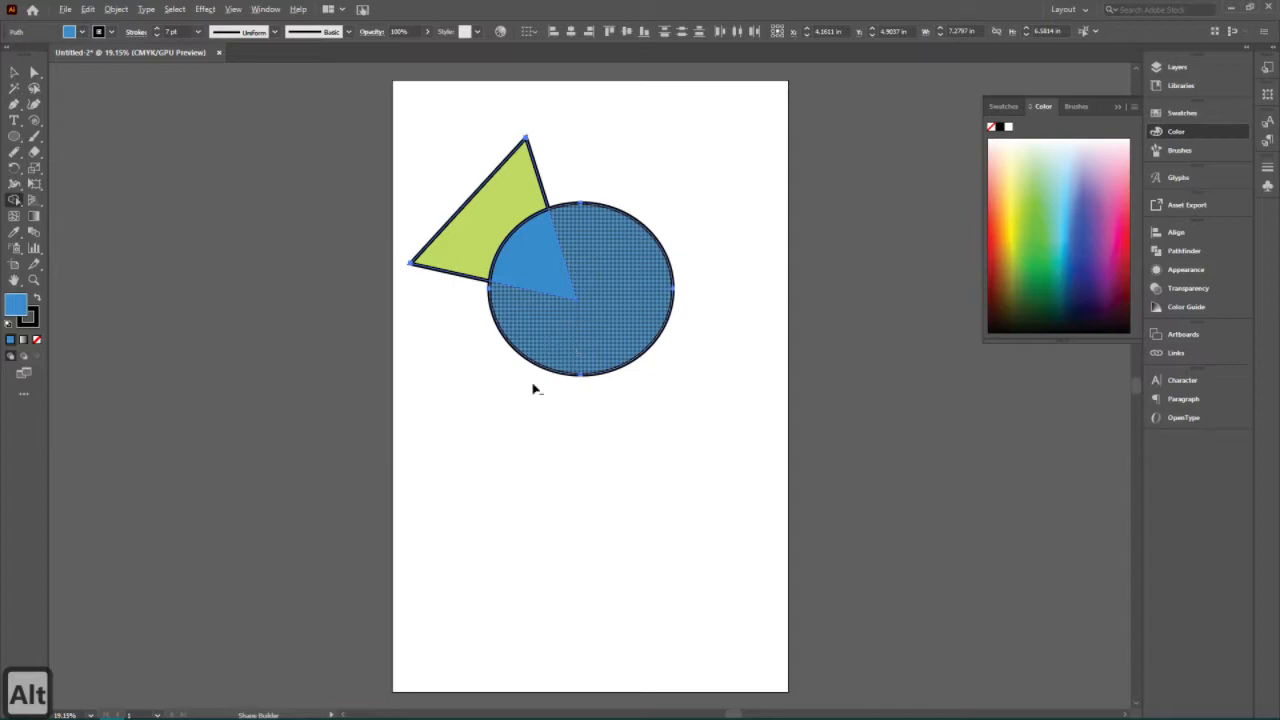
mouse_move(535, 352)
mouse_down()
mouse_move(549, 269)
mouse_move(580, 229)
mouse_move(668, 182)
mouse_up()
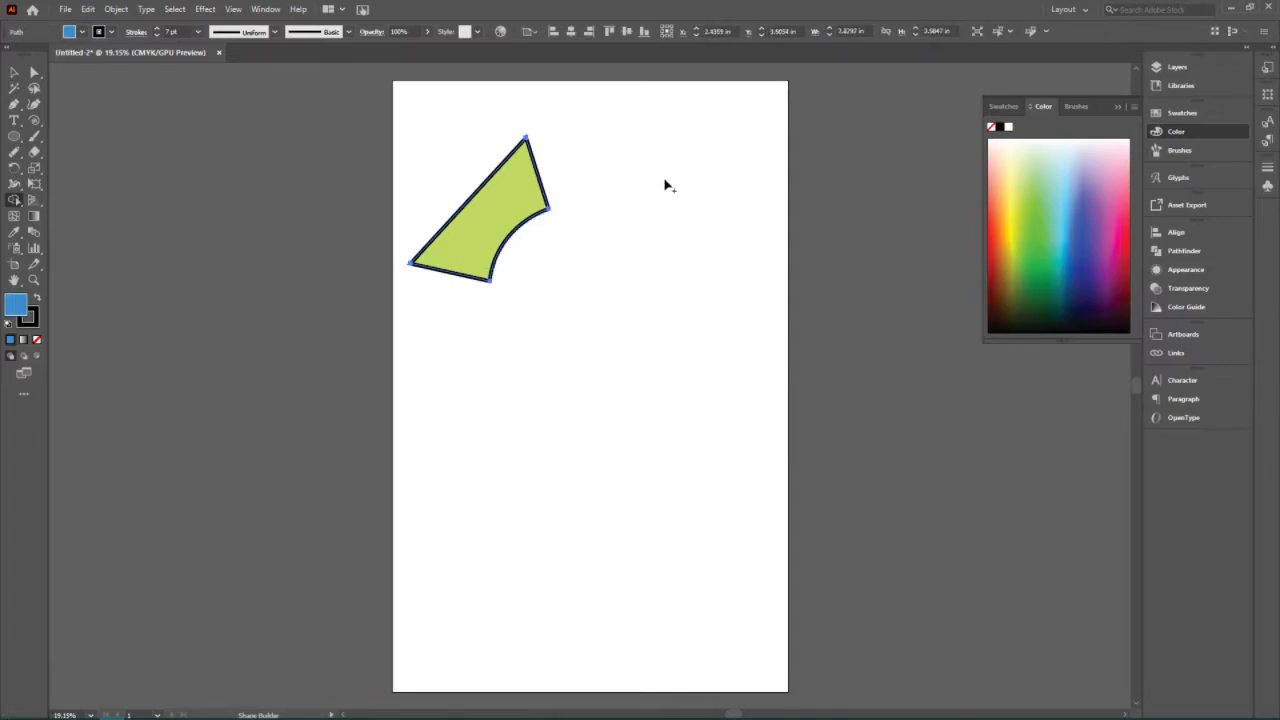
- Draw an ellipse about 1.7 by 0.85 in on the green shape's right edge, and duplicate it twice upward along that edge
key(a)
click(14, 135)
mouse_move(591, 222)
mouse_down()
mouse_move(562, 190)
mouse_move(527, 191)
mouse_up()
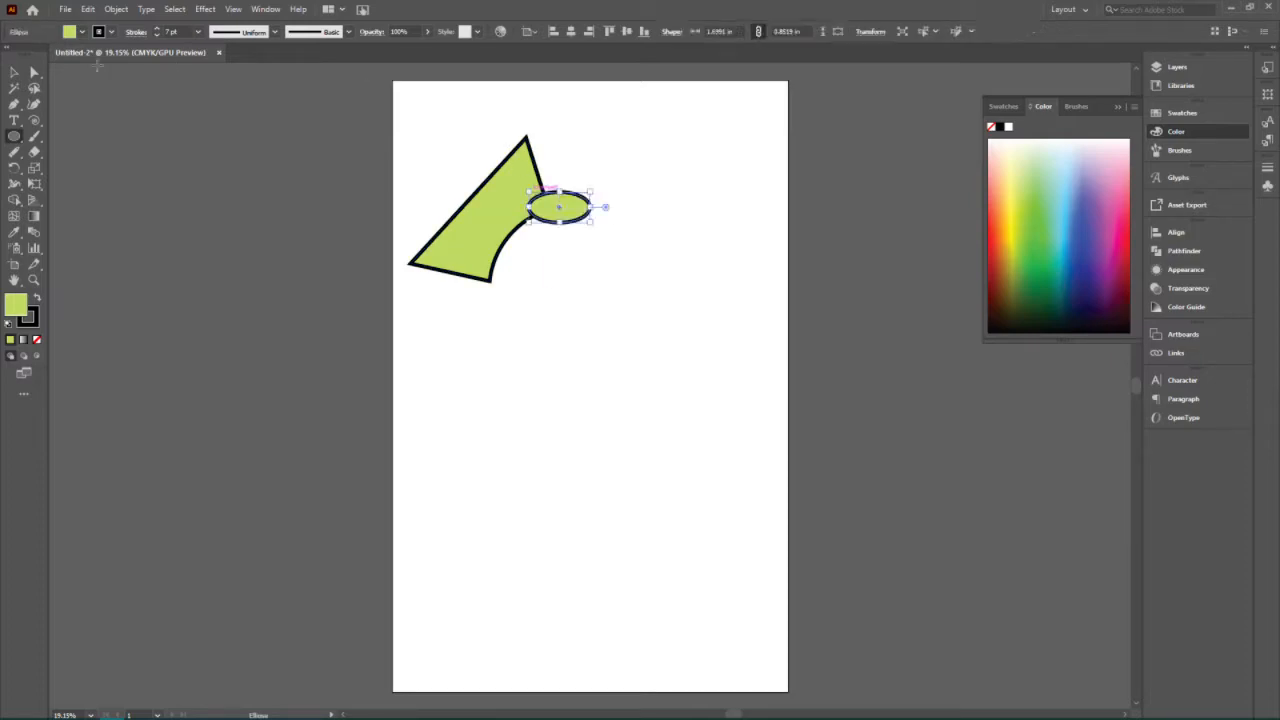
click(14, 71)
key(alt)
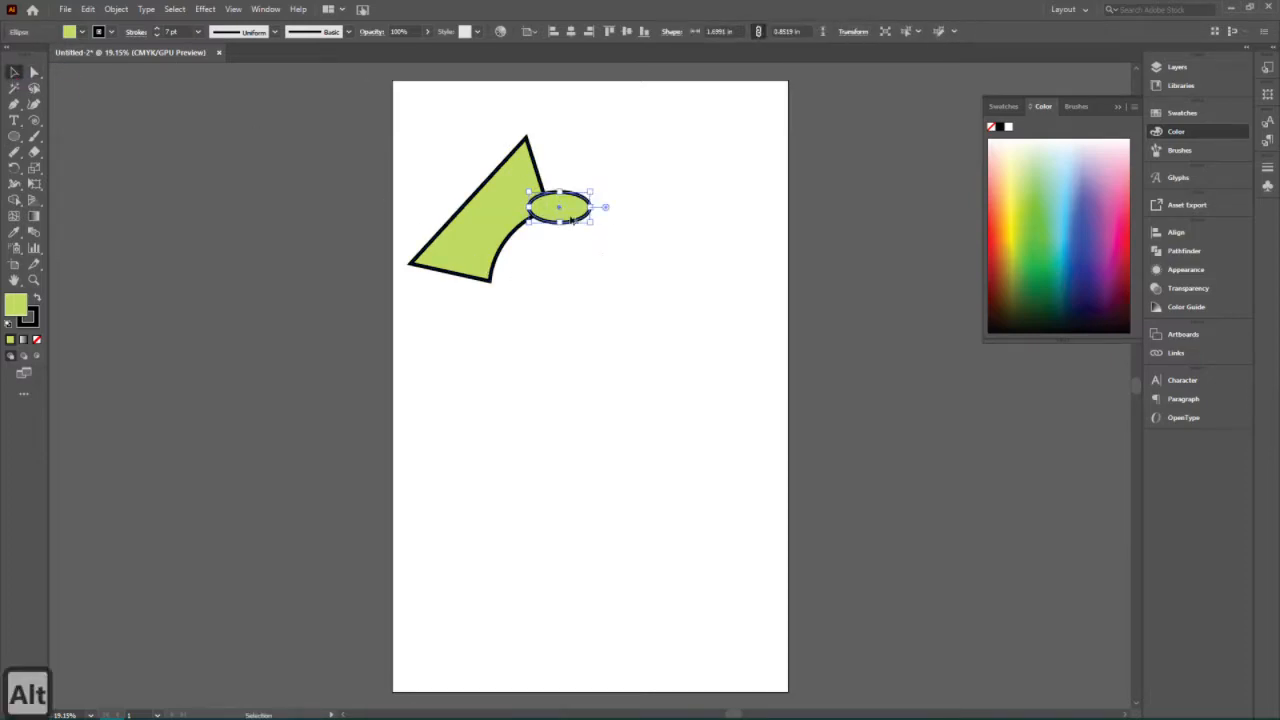
drag(572, 213, 547, 140)
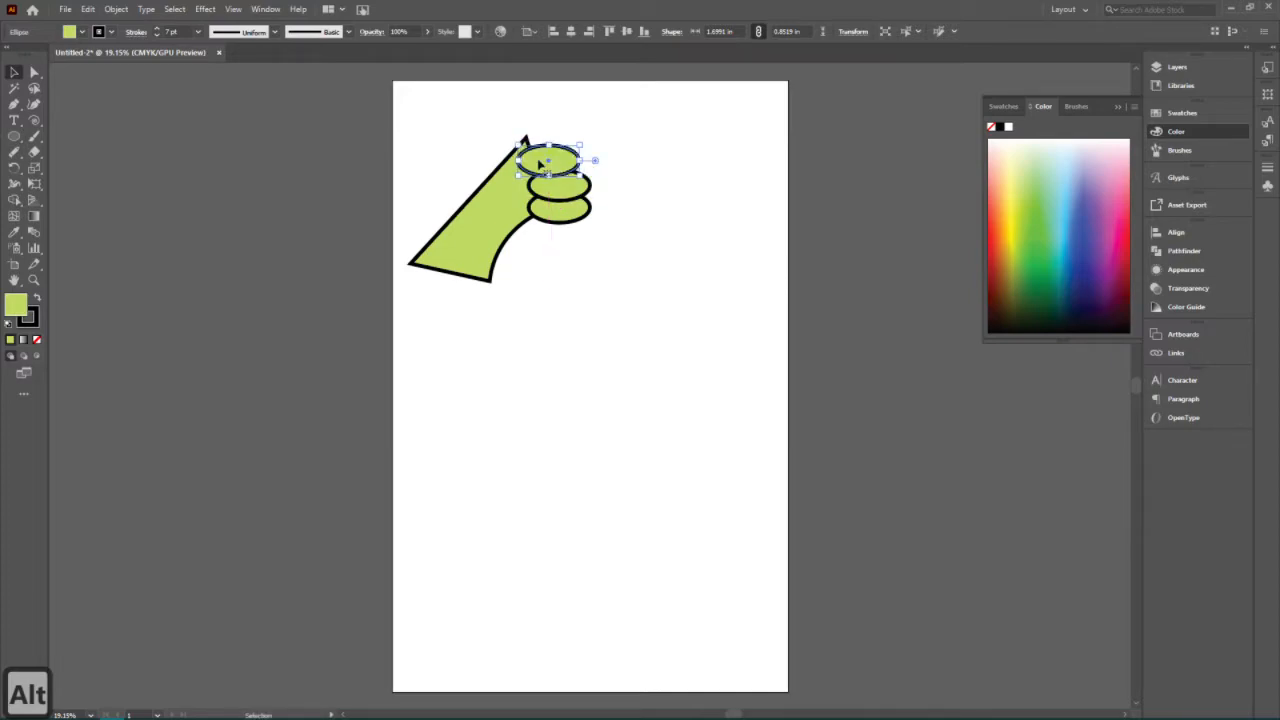
- Select all four shapes, and subtract the three small ellipses from the green shape with the Shape Builder tool
click(686, 360)
drag(399, 104, 650, 384)
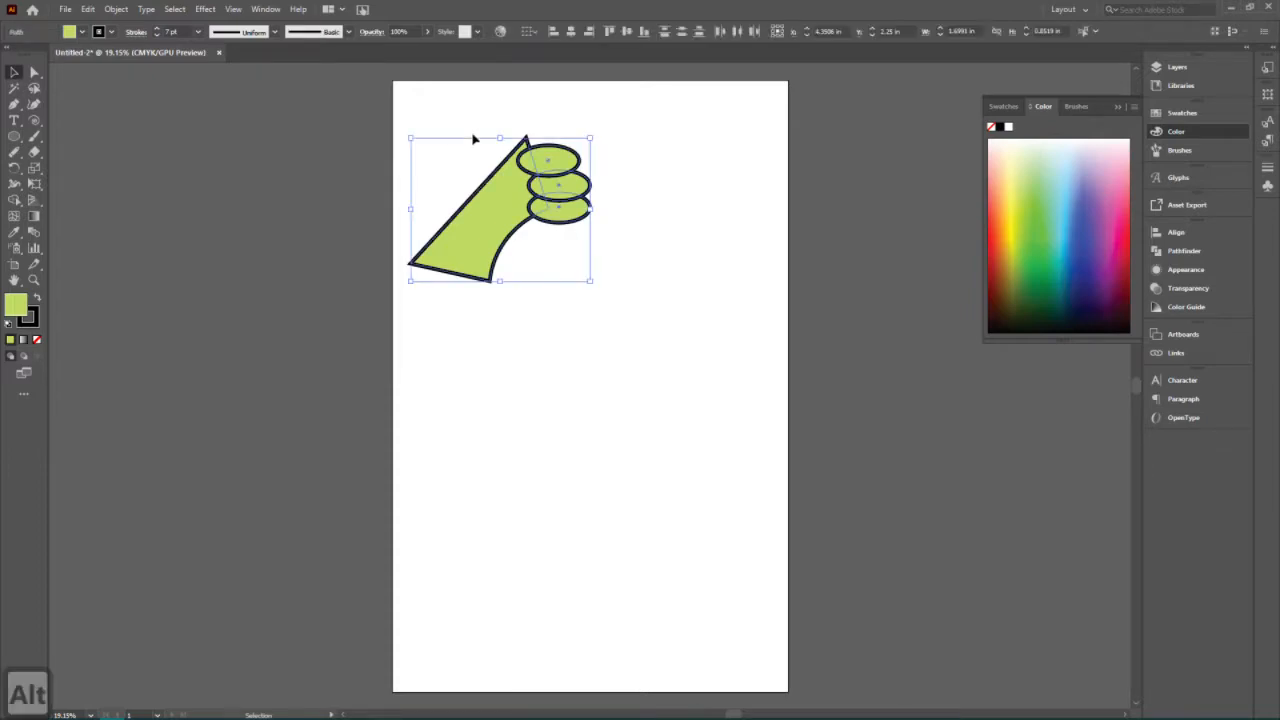
click(14, 200)
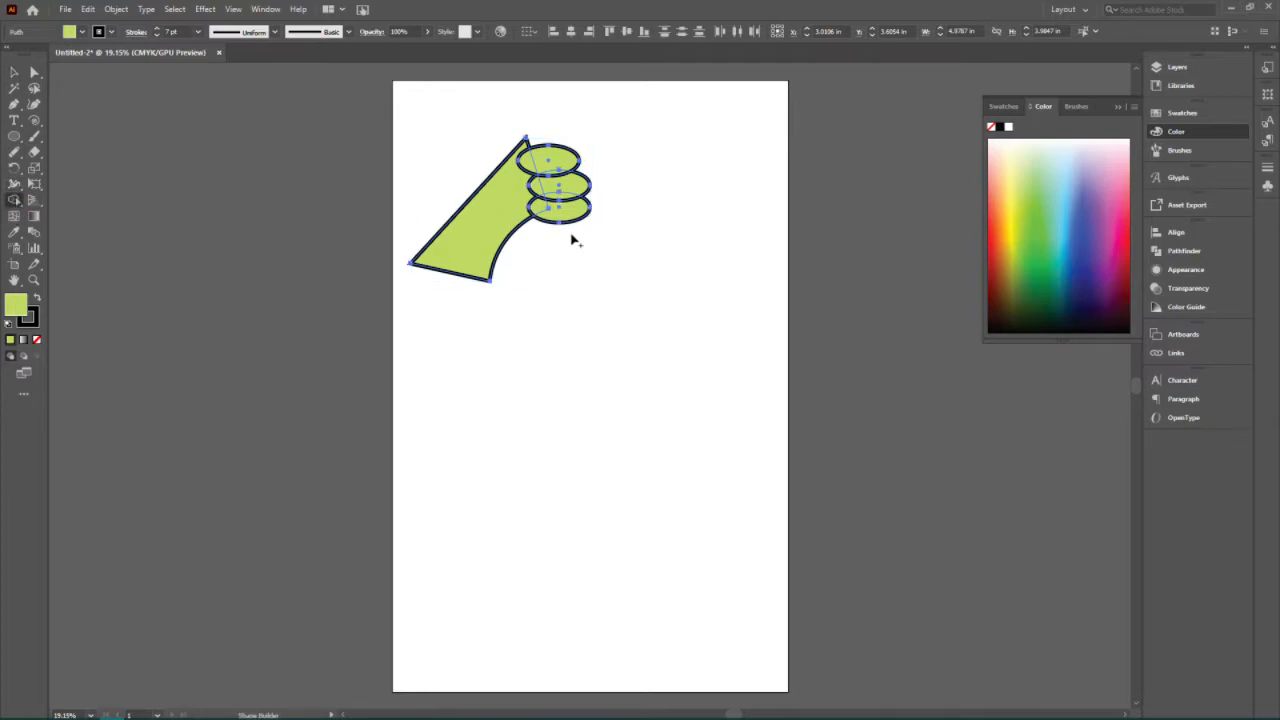
key(alt)
mouse_move(570, 238)
mouse_down()
mouse_move(545, 142)
mouse_move(532, 160)
mouse_move(542, 211)
mouse_move(543, 165)
mouse_move(548, 193)
mouse_move(578, 170)
mouse_move(576, 224)
mouse_up()
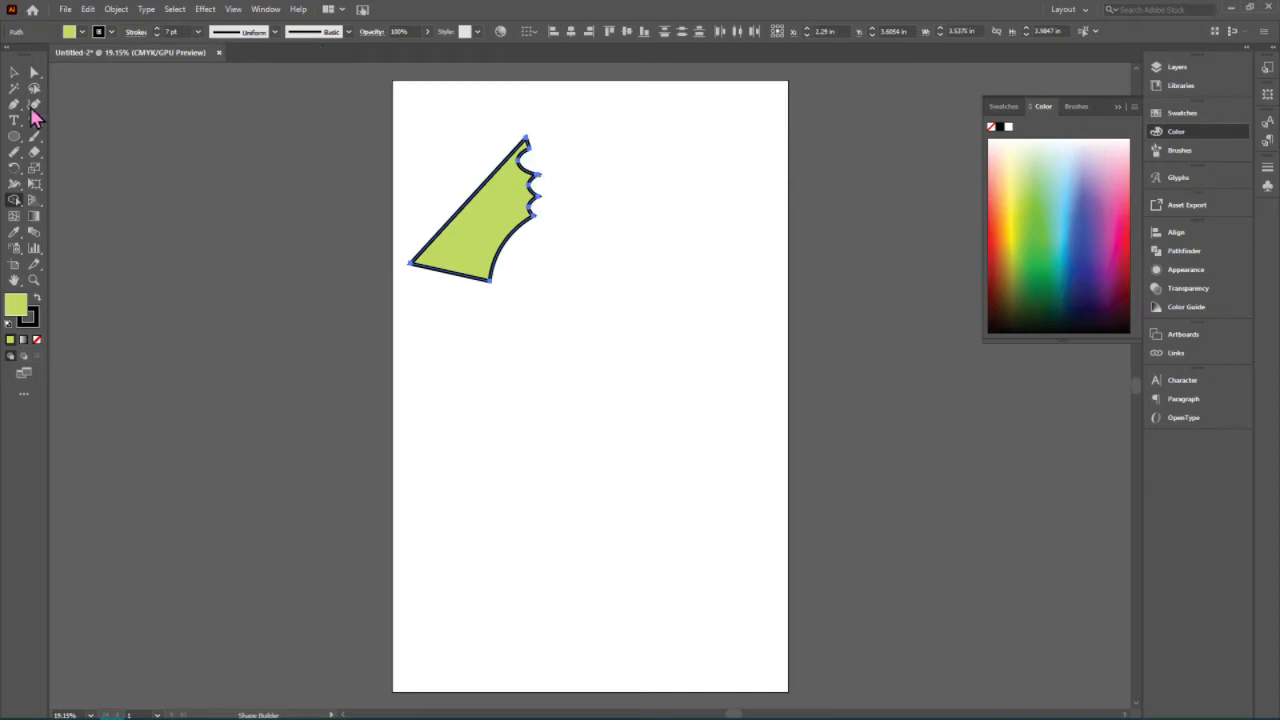
- Delete the notched green shape, and draw an upright, yellow-filled ellipse about 1.7 by 4.8 in in the page's upper part
click(14, 72)
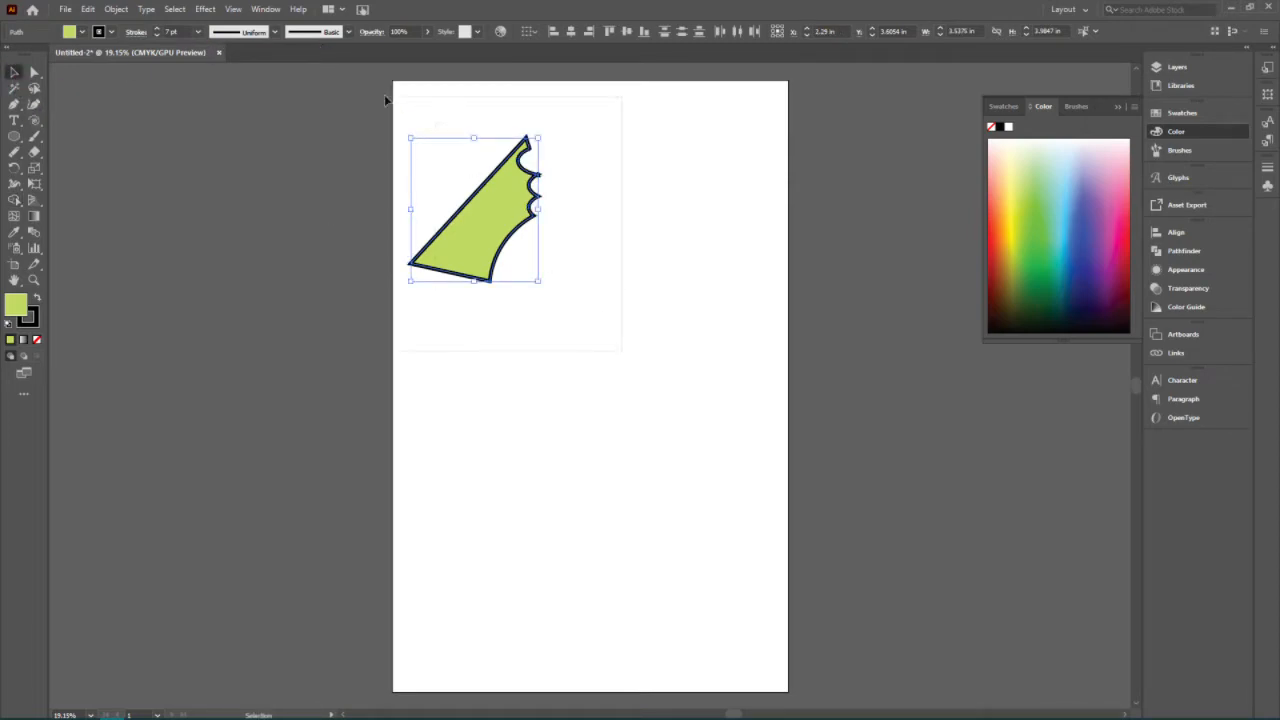
key(Delete)
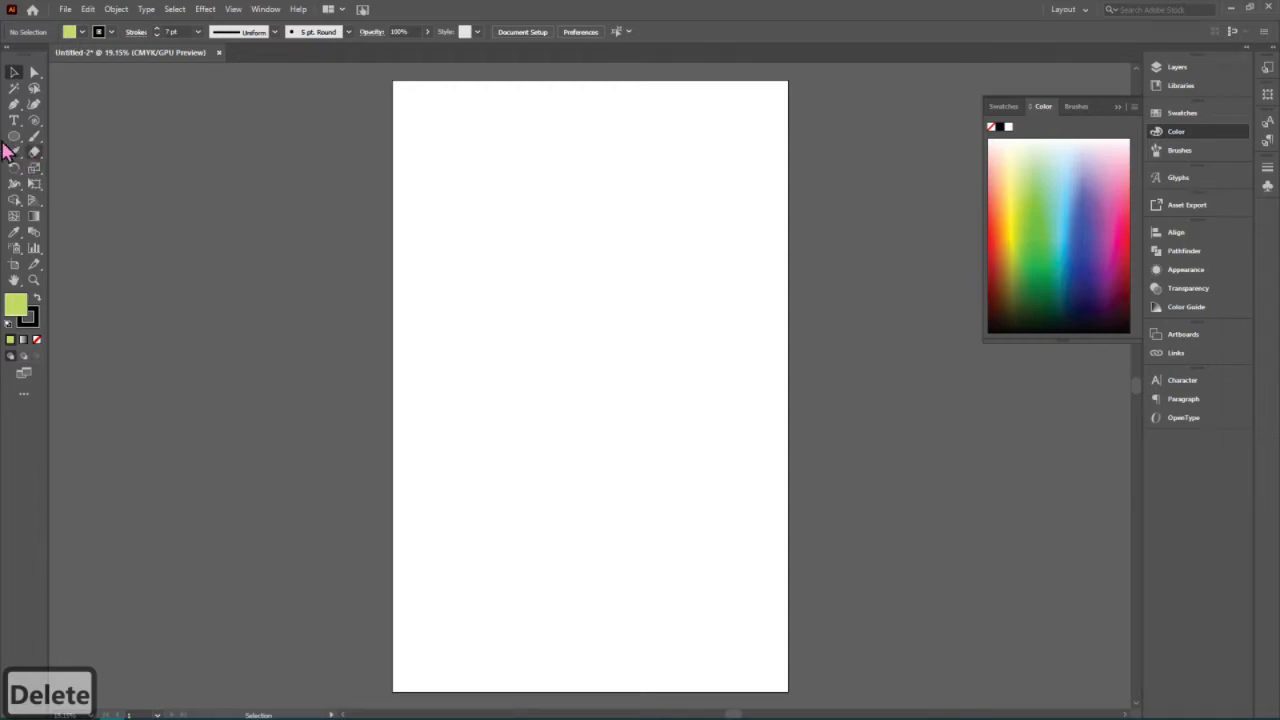
drag(13, 142, 80, 168)
mouse_move(488, 150)
mouse_down()
mouse_move(560, 349)
mouse_move(550, 333)
mouse_up()
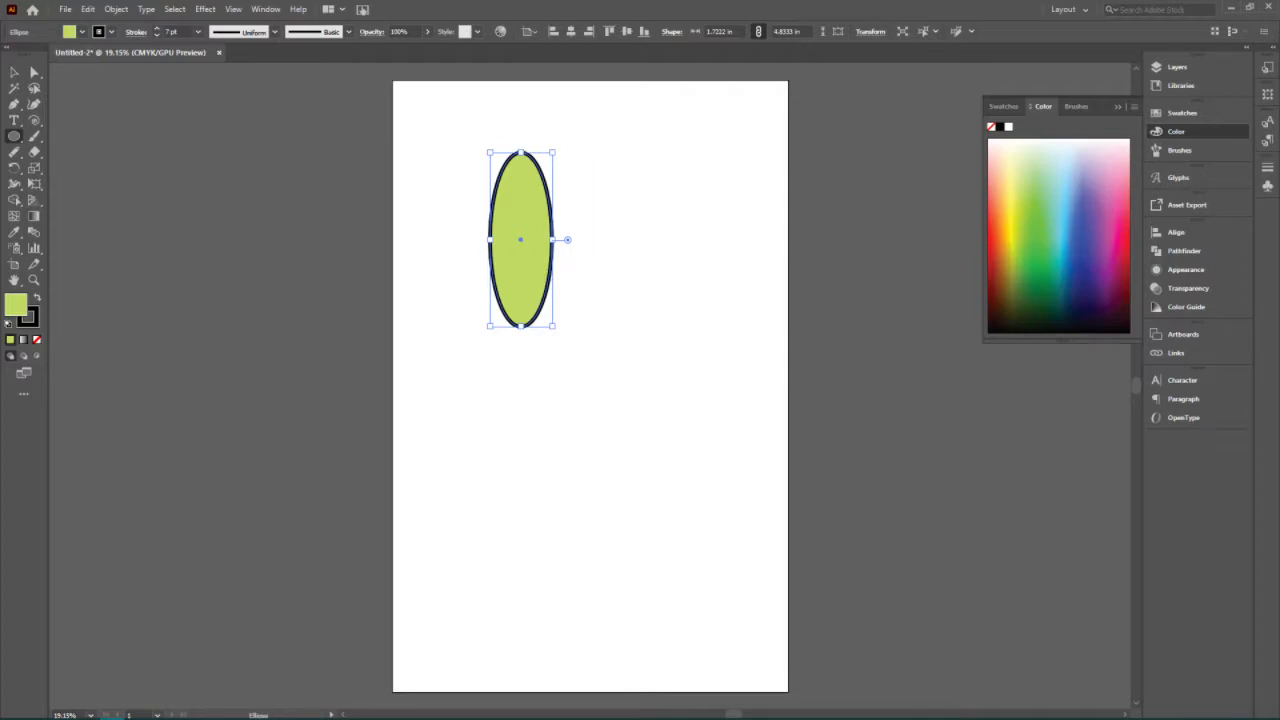
click(1013, 232)
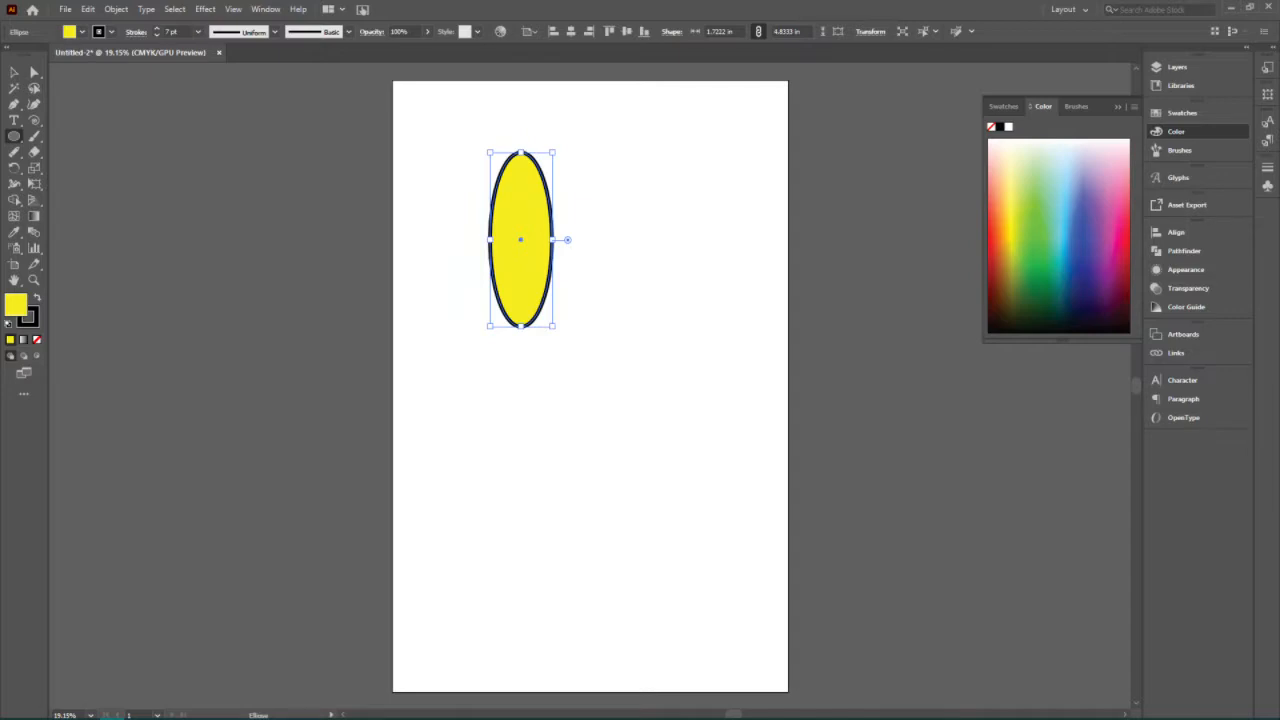
click(14, 74)
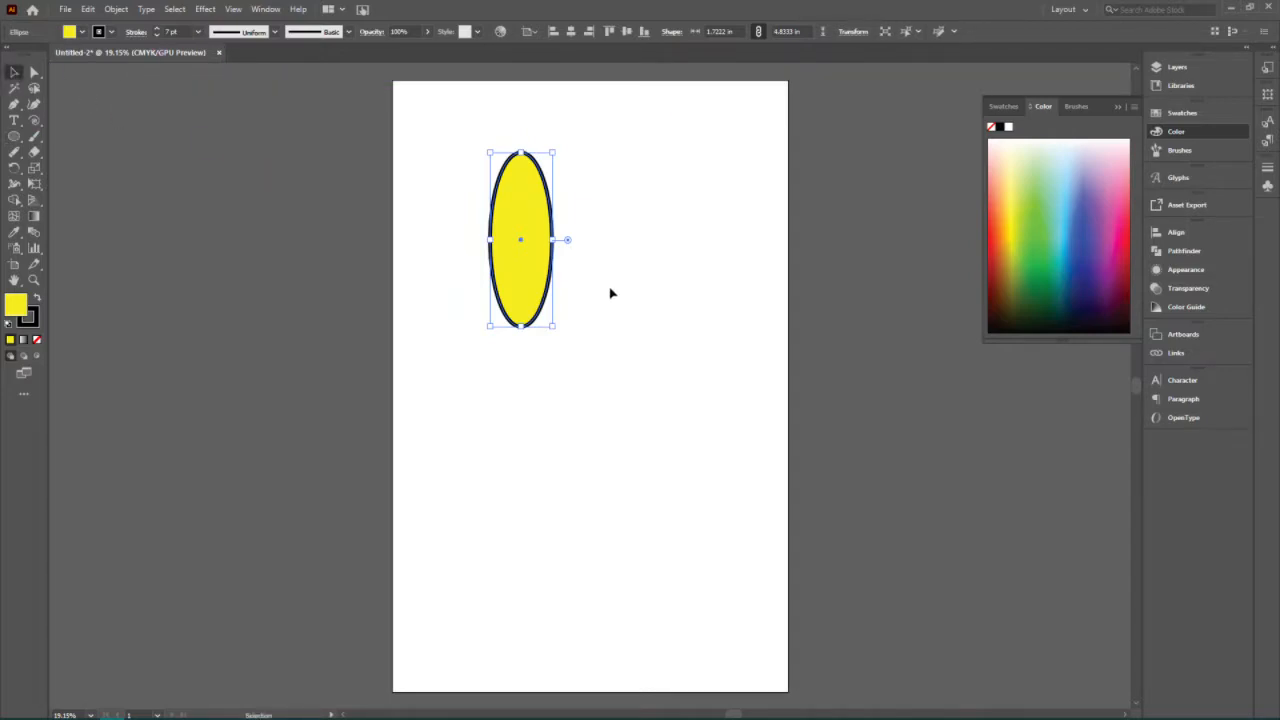
click(609, 291)
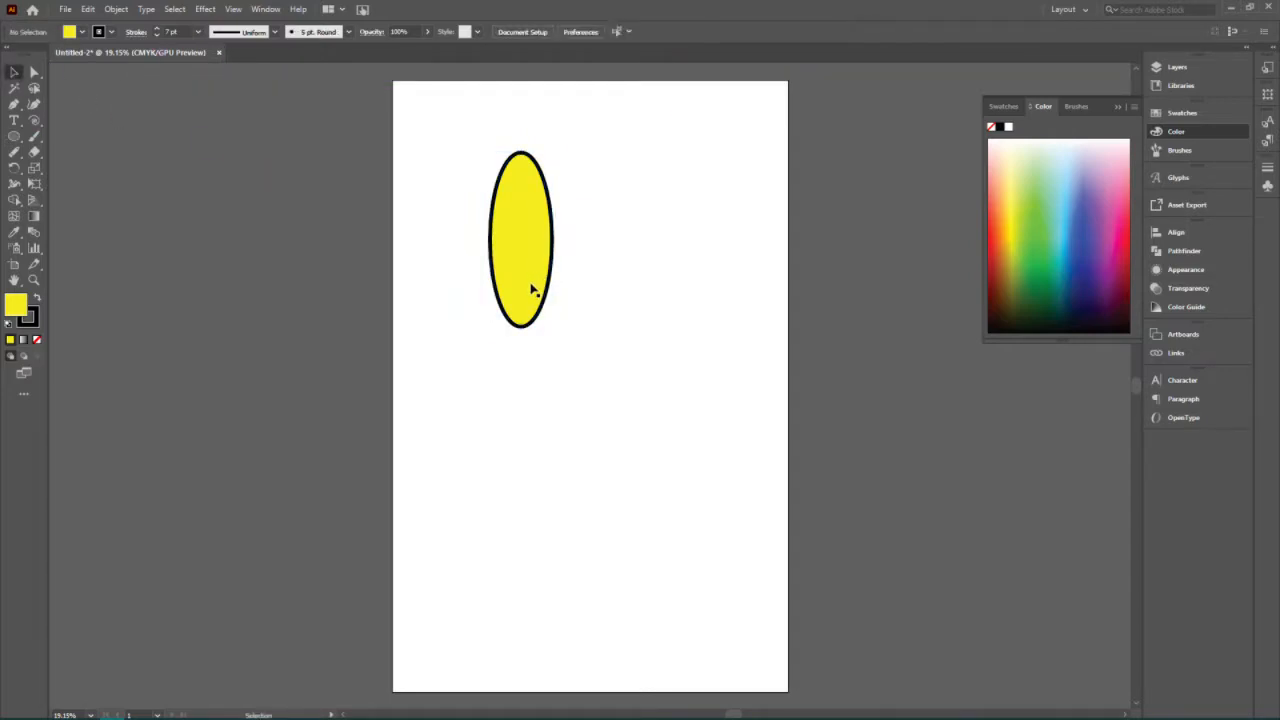
- Select the yellow ellipse's bottom anchor point and convert it to a corner
click(531, 288)
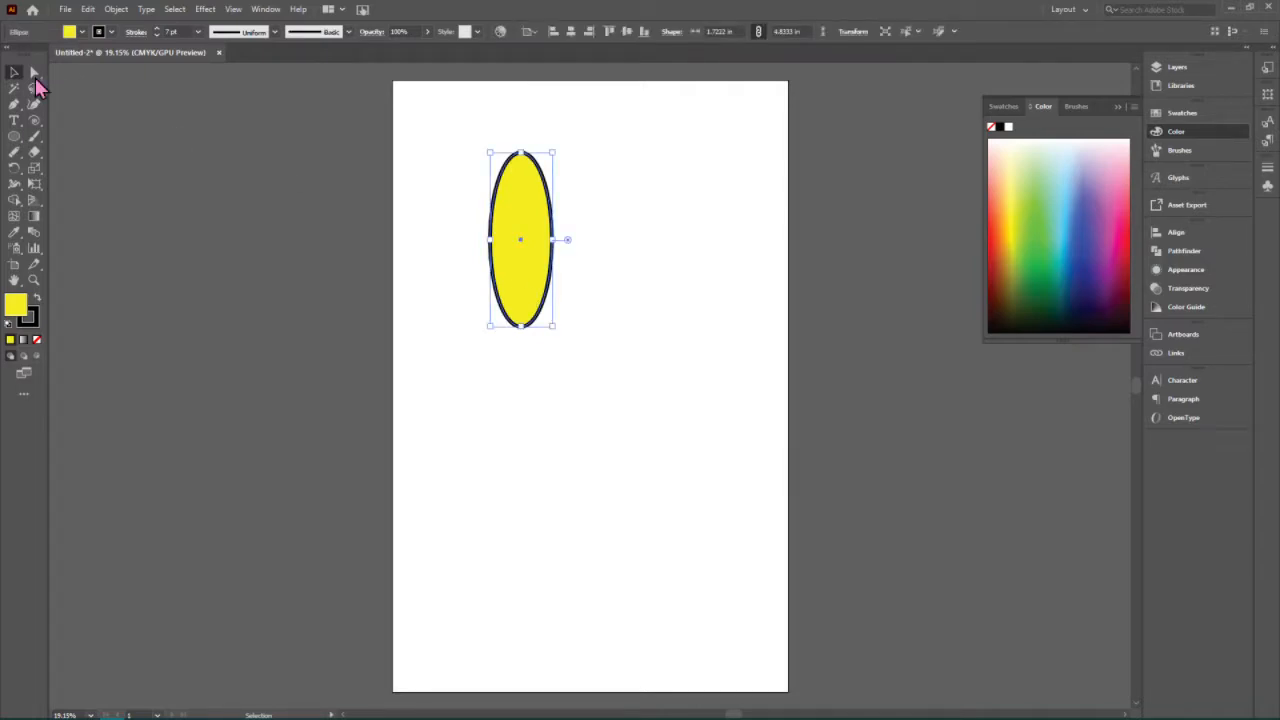
click(34, 76)
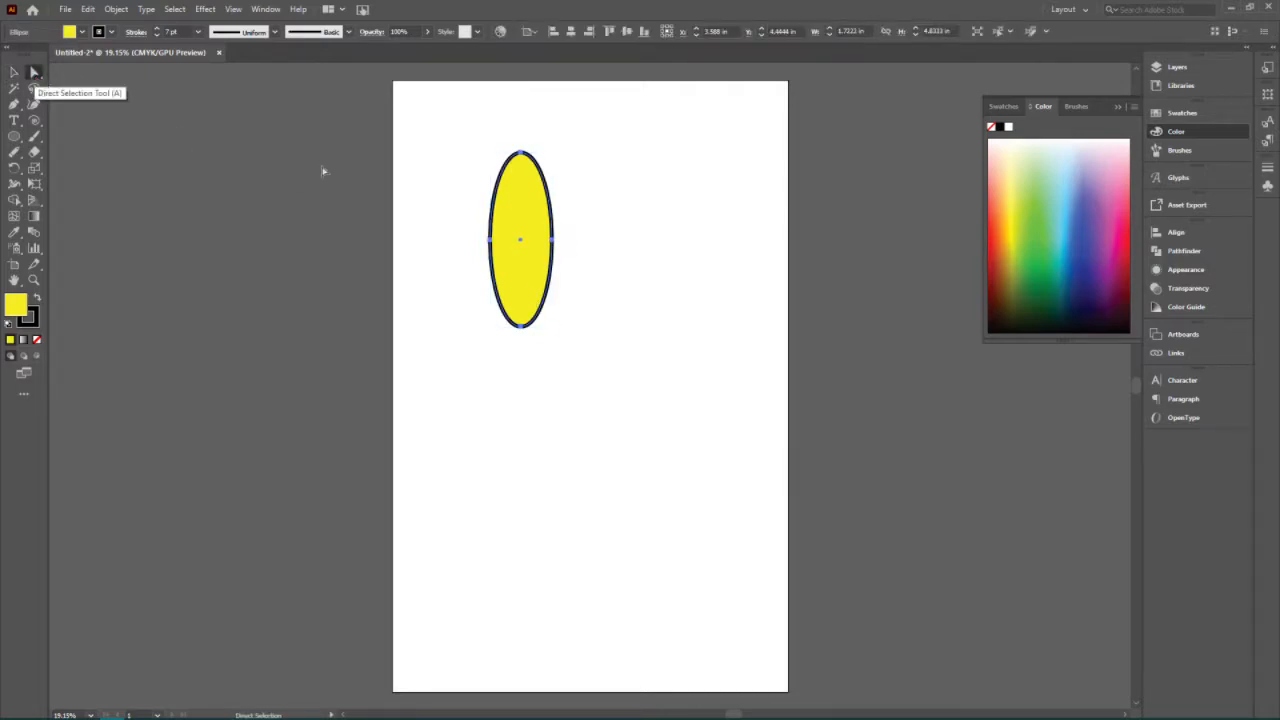
click(520, 330)
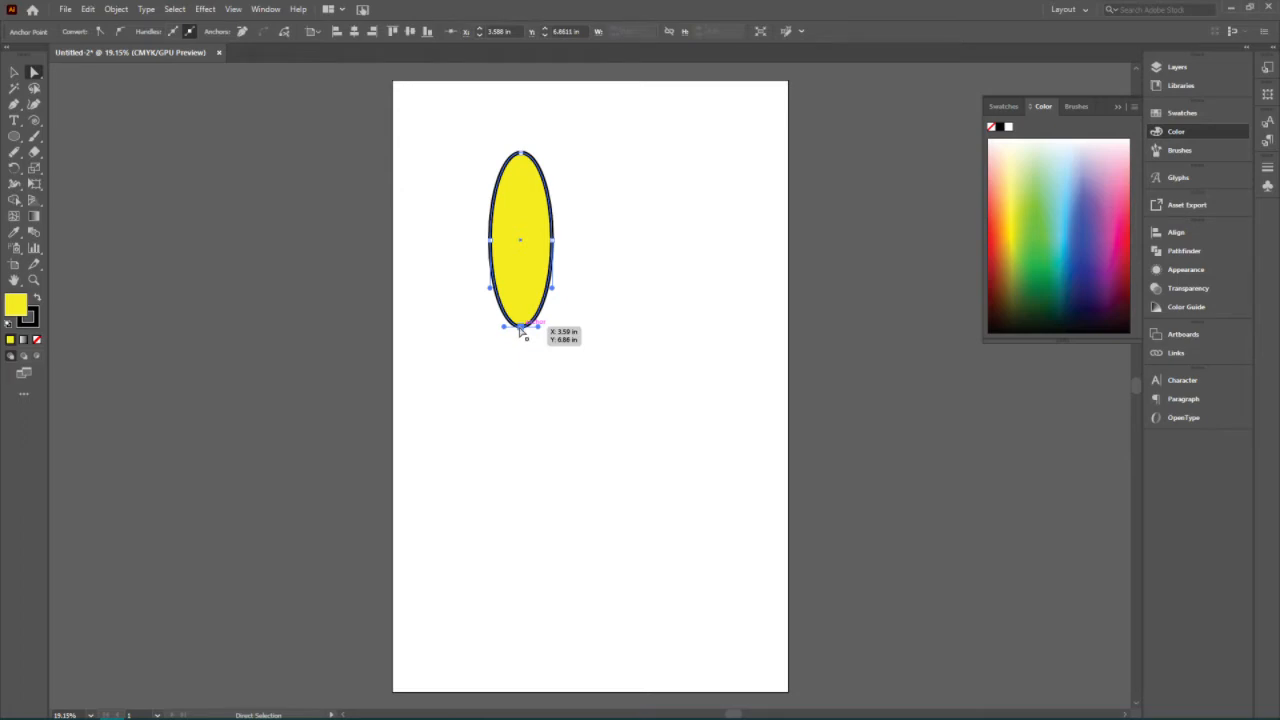
click(101, 33)
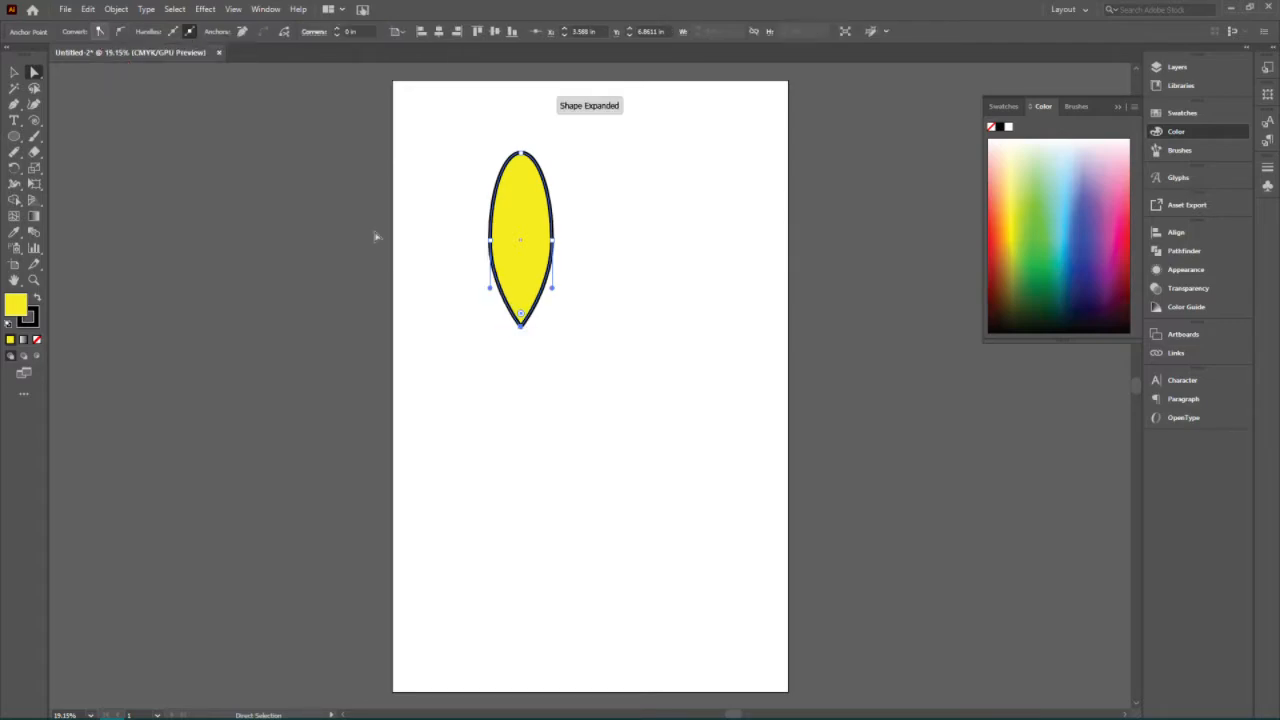
- Angle the upper handles of both side anchors outward to widen the upper half into a symmetrical teardrop petal
click(553, 241)
drag(553, 191, 562, 182)
click(491, 241)
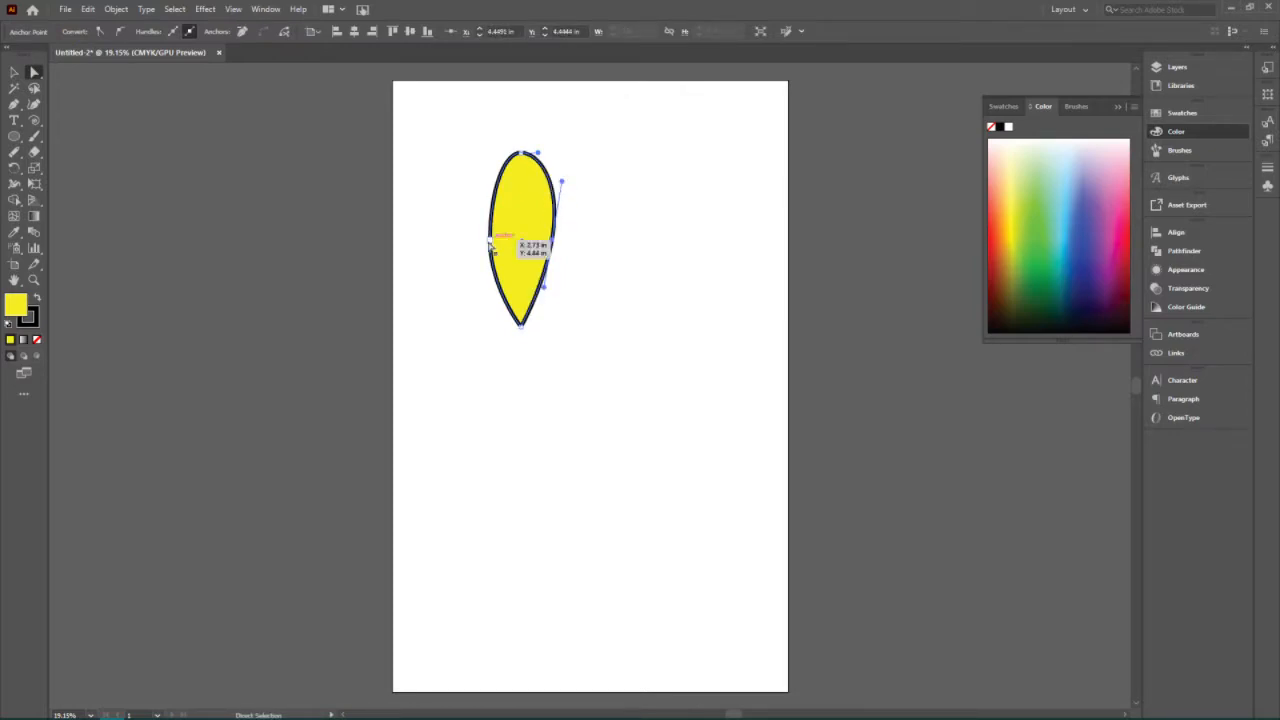
drag(491, 196, 477, 181)
click(572, 241)
click(553, 243)
drag(563, 182, 567, 182)
click(612, 208)
- Duplicate the yellow petal, and place one petal tilted to the left beside the upright one with their bottom points meeting
click(14, 72)
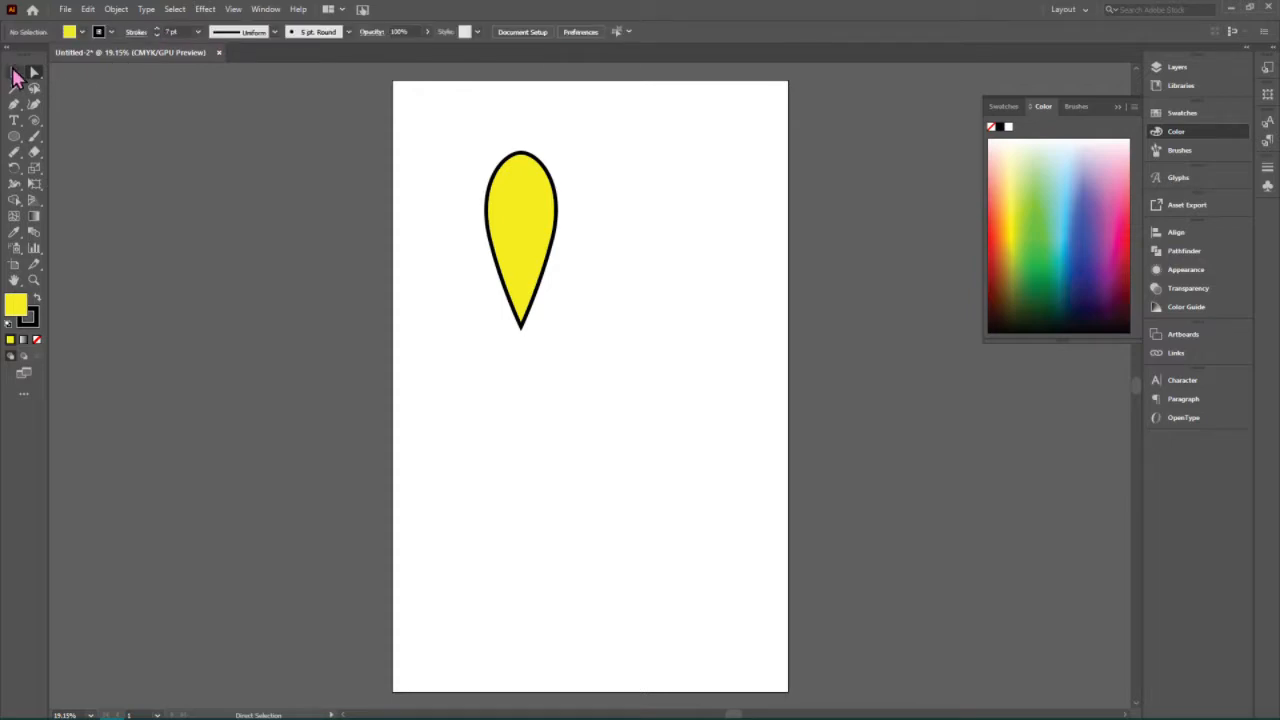
click(514, 252)
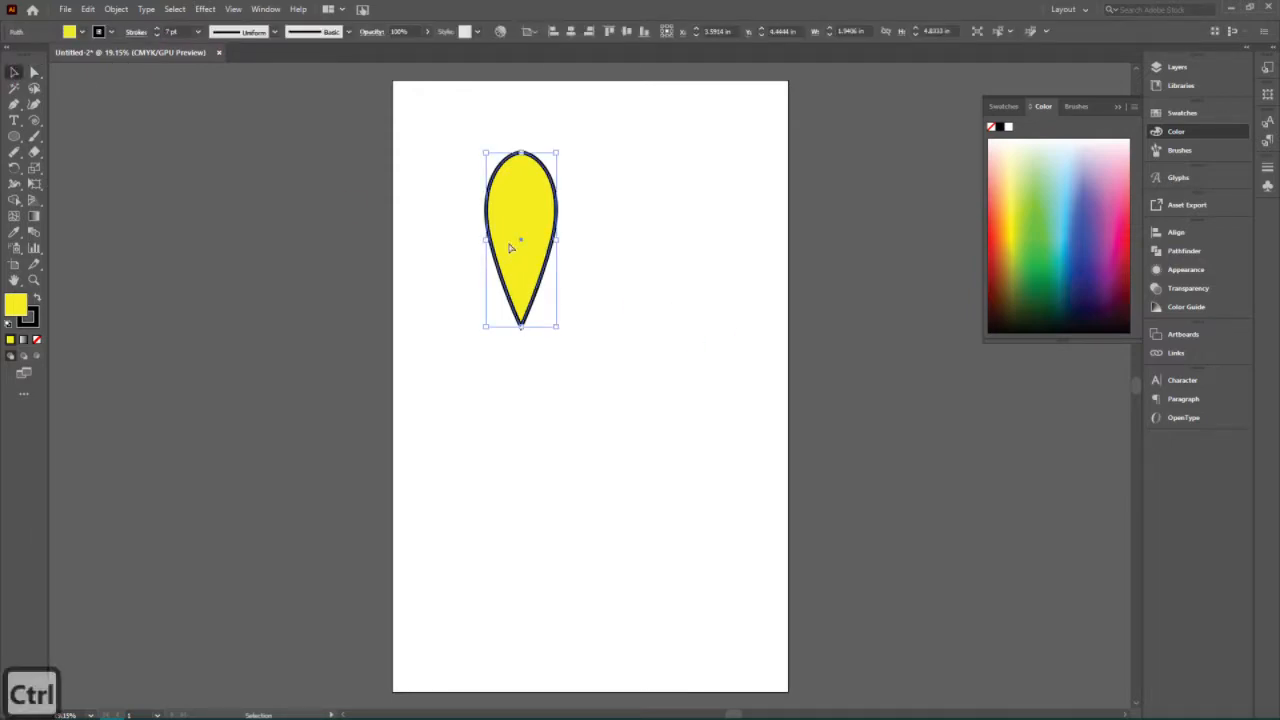
key(ctrl+c)
key(ctrl+v)
drag(518, 268, 547, 267)
key(ctrl+c)
key(ctrl+v)
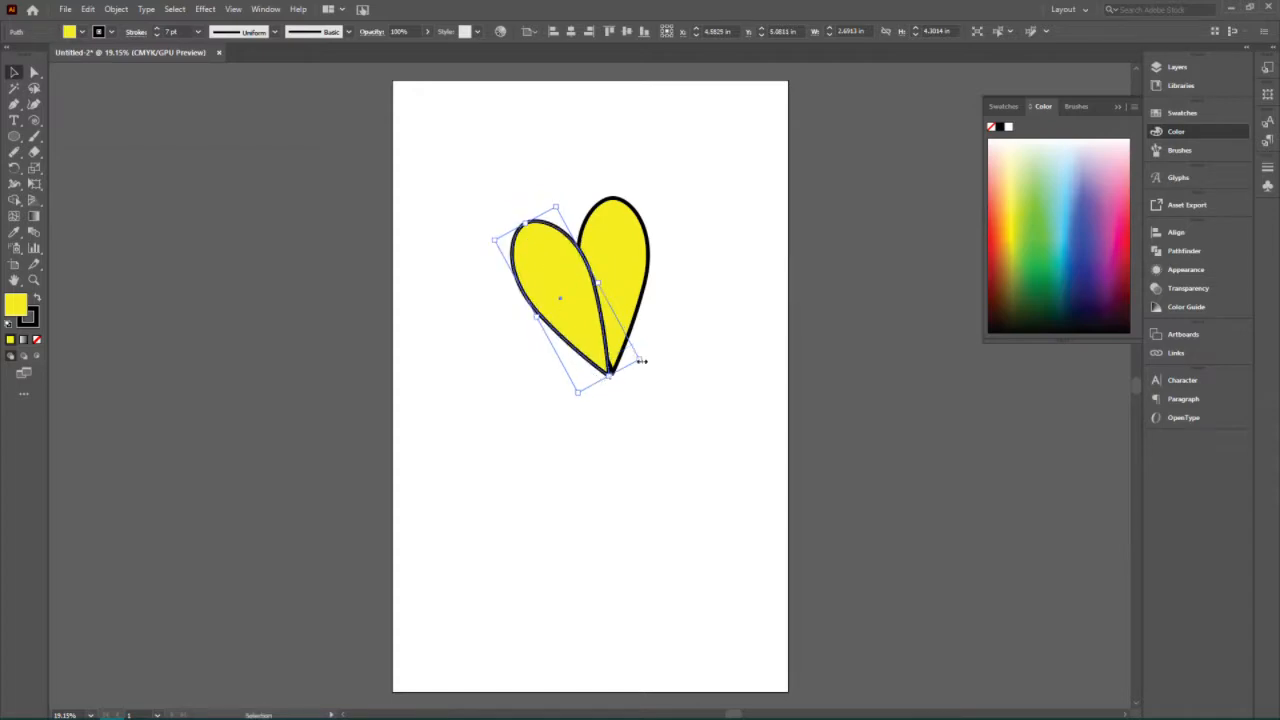
- Delete the tilted petal, leaving only the upright one
click(698, 341)
drag(475, 185, 700, 364)
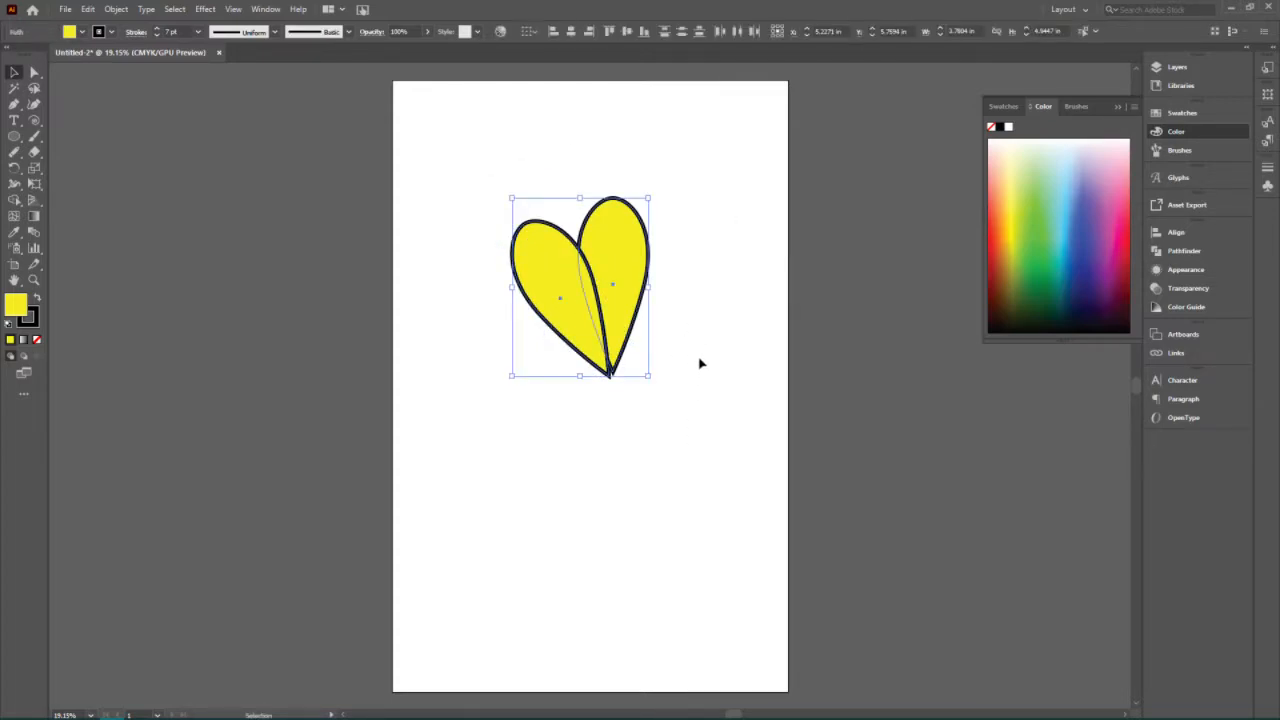
key(ctrl+shift+a)
click(548, 261)
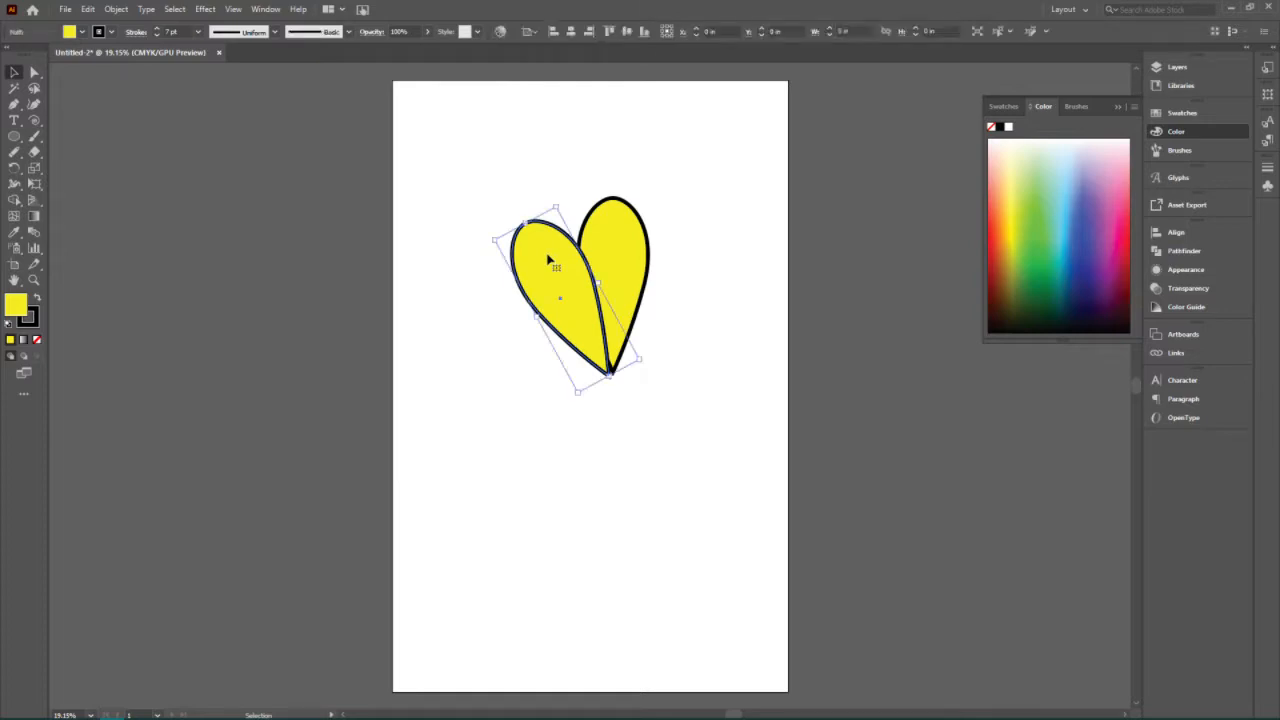
key(Delete)
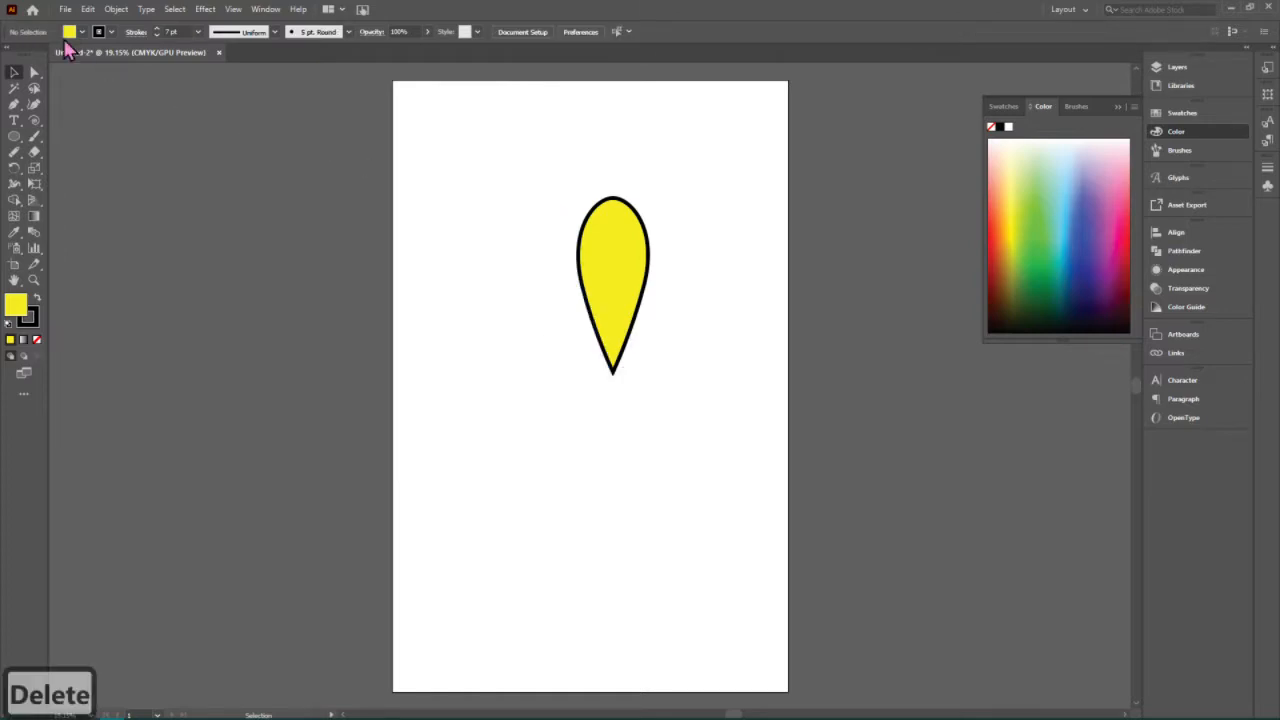
- Try to make a rotated copy of the petal around its bottom point with the Rotate tool, turning on the preview
click(14, 171)
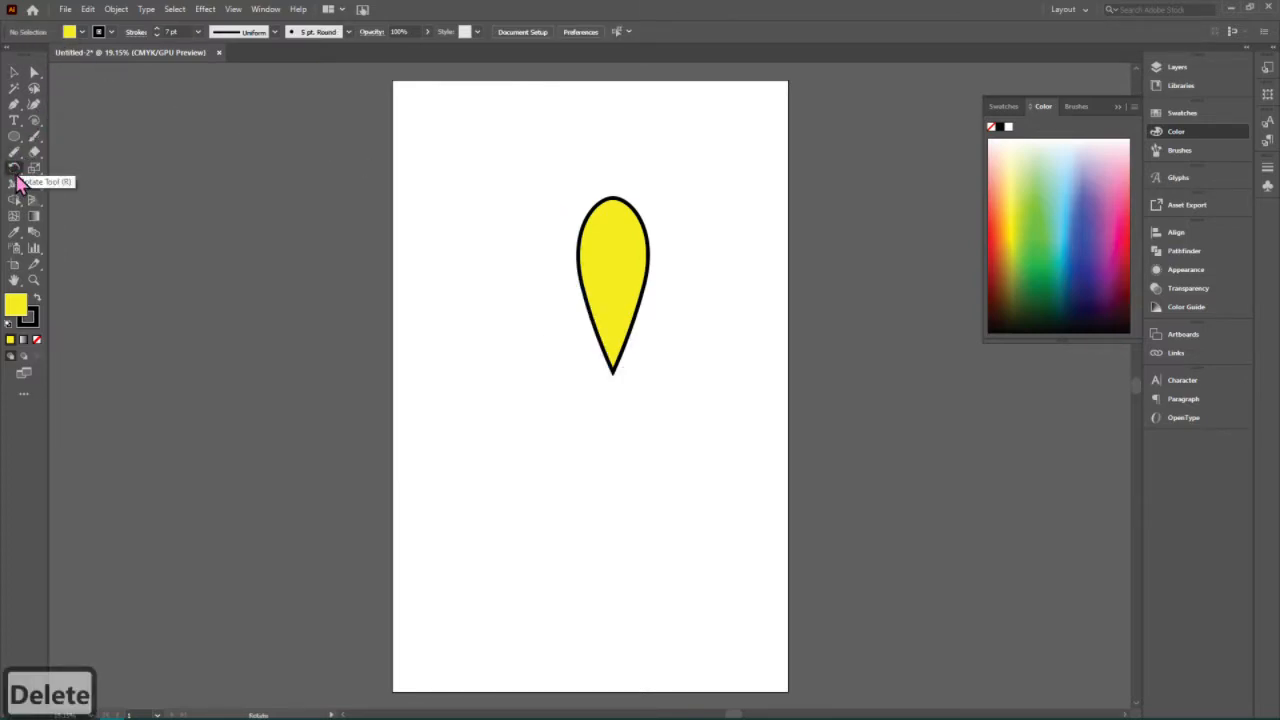
drag(14, 173, 47, 168)
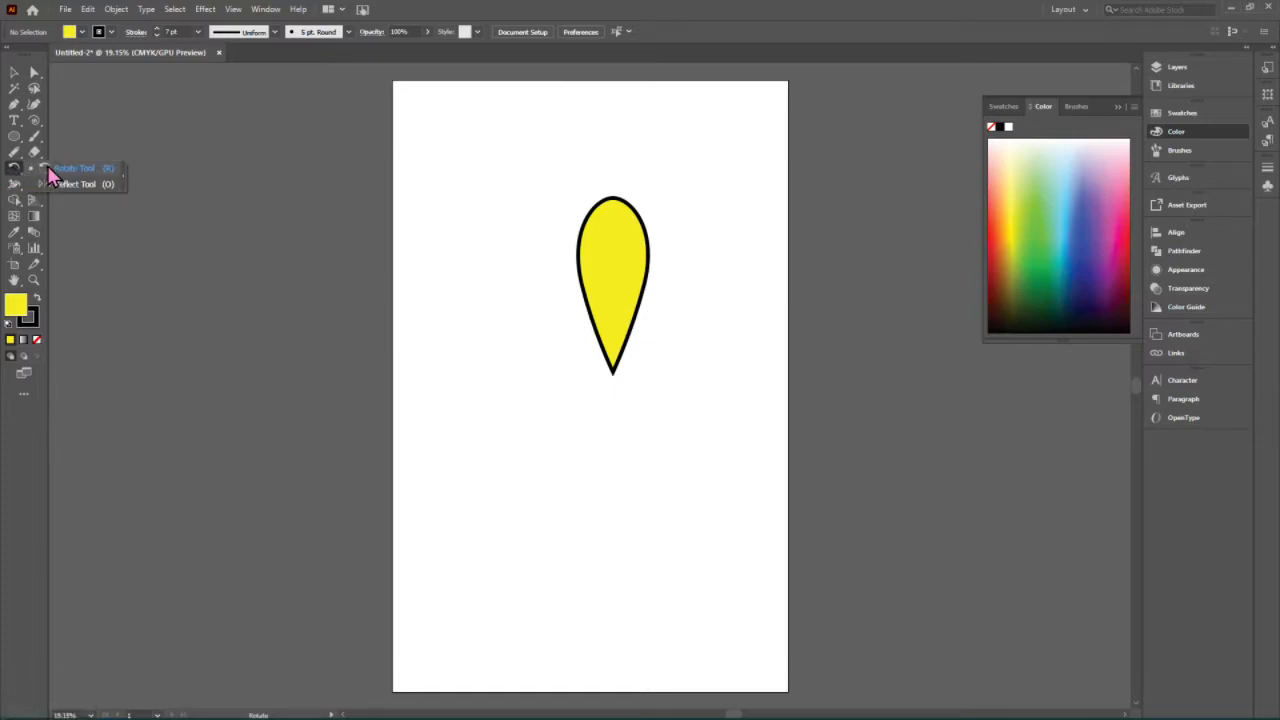
click(13, 171)
key(alt)
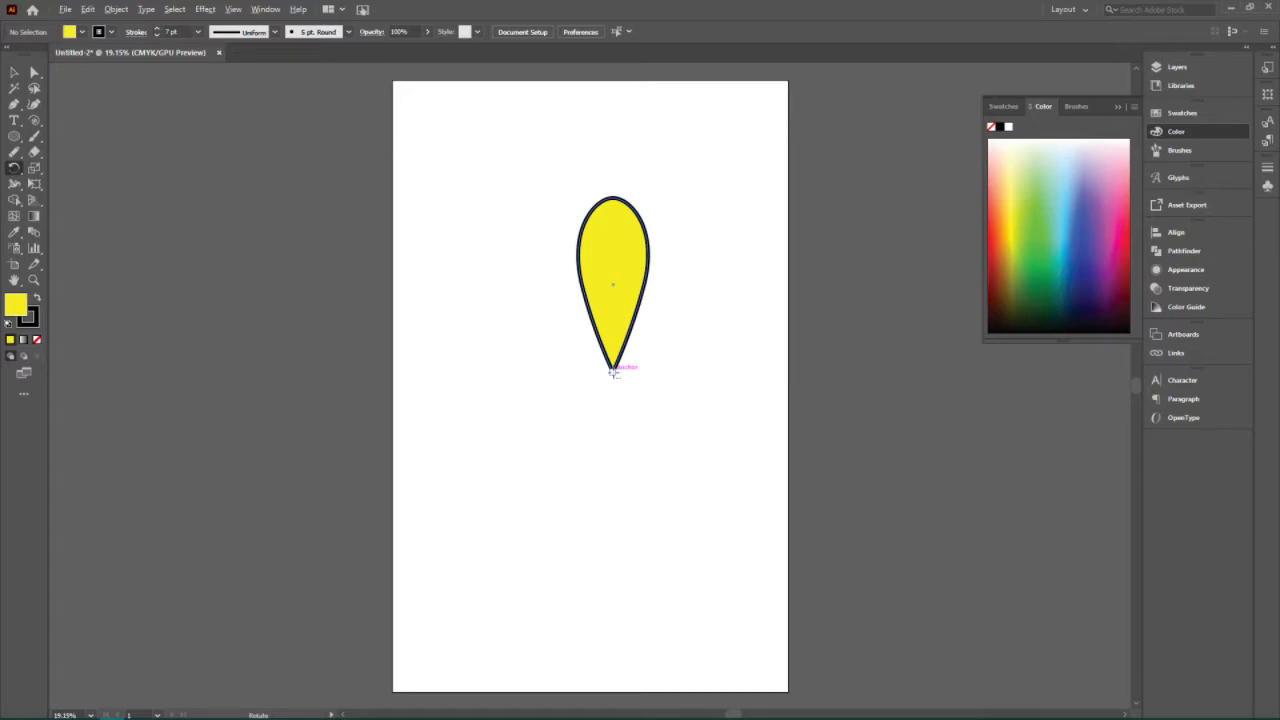
alt+click(612, 370)
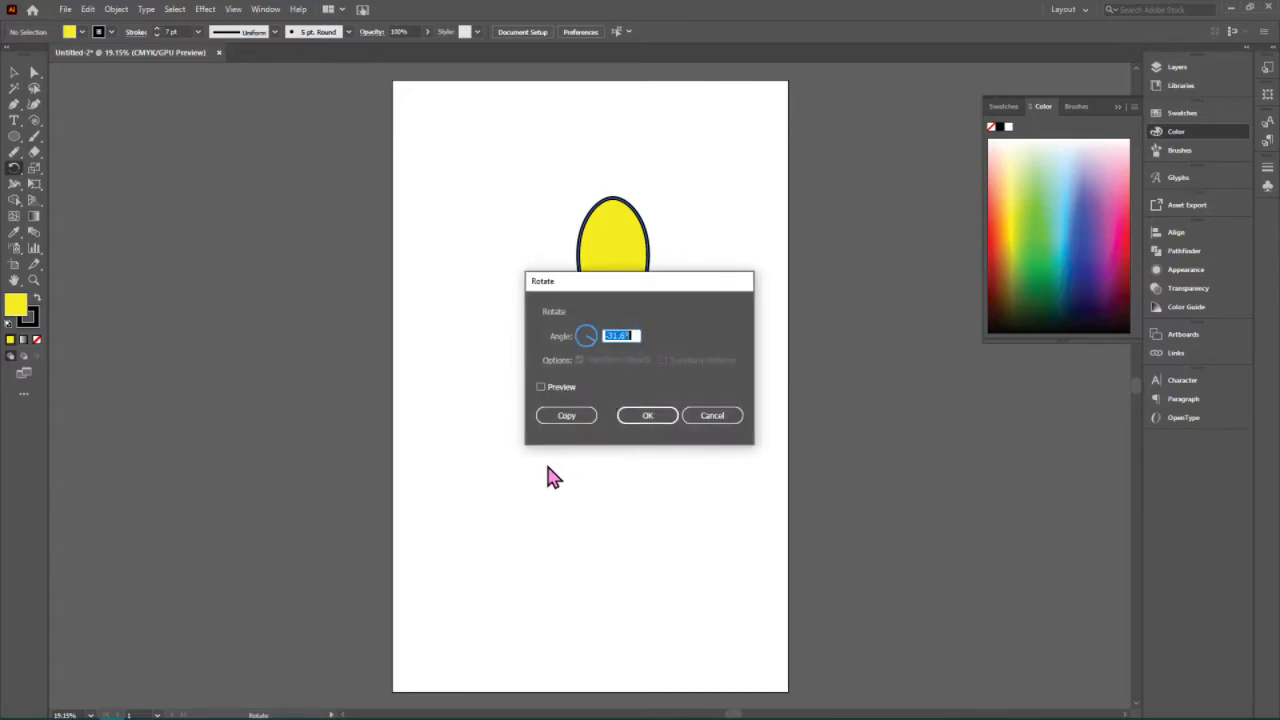
click(566, 415)
drag(632, 288, 849, 277)
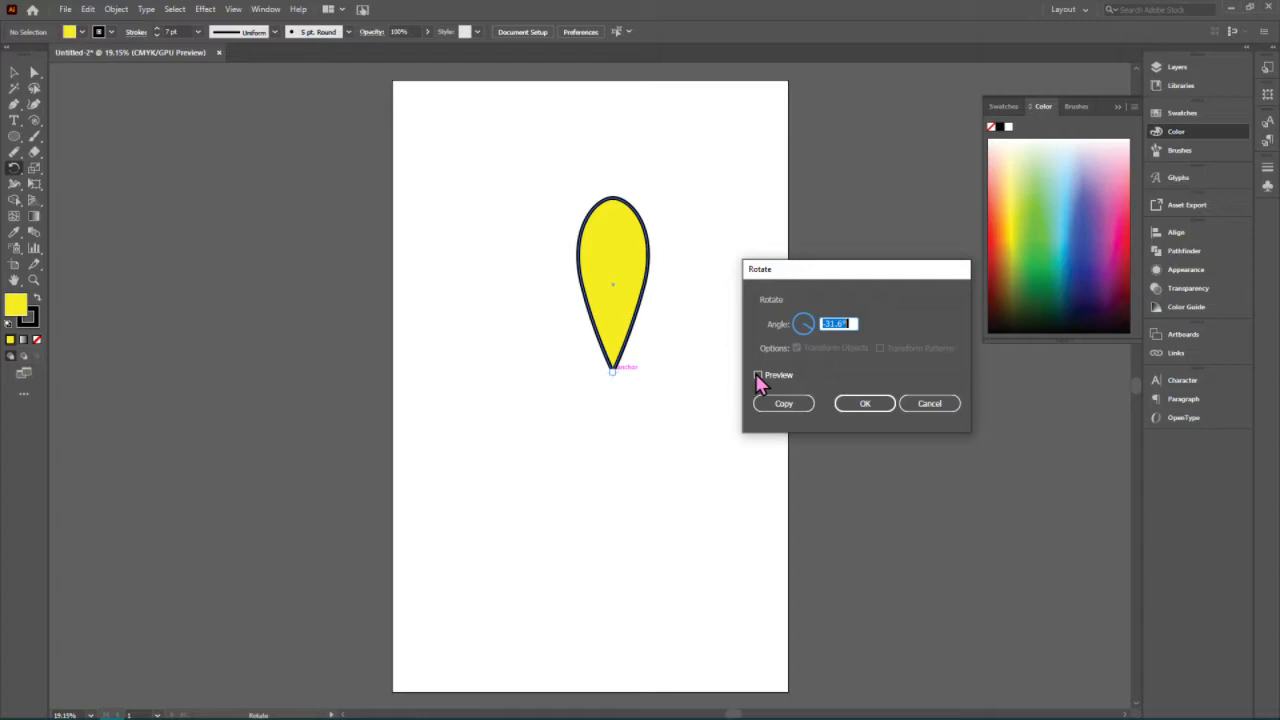
click(757, 375)
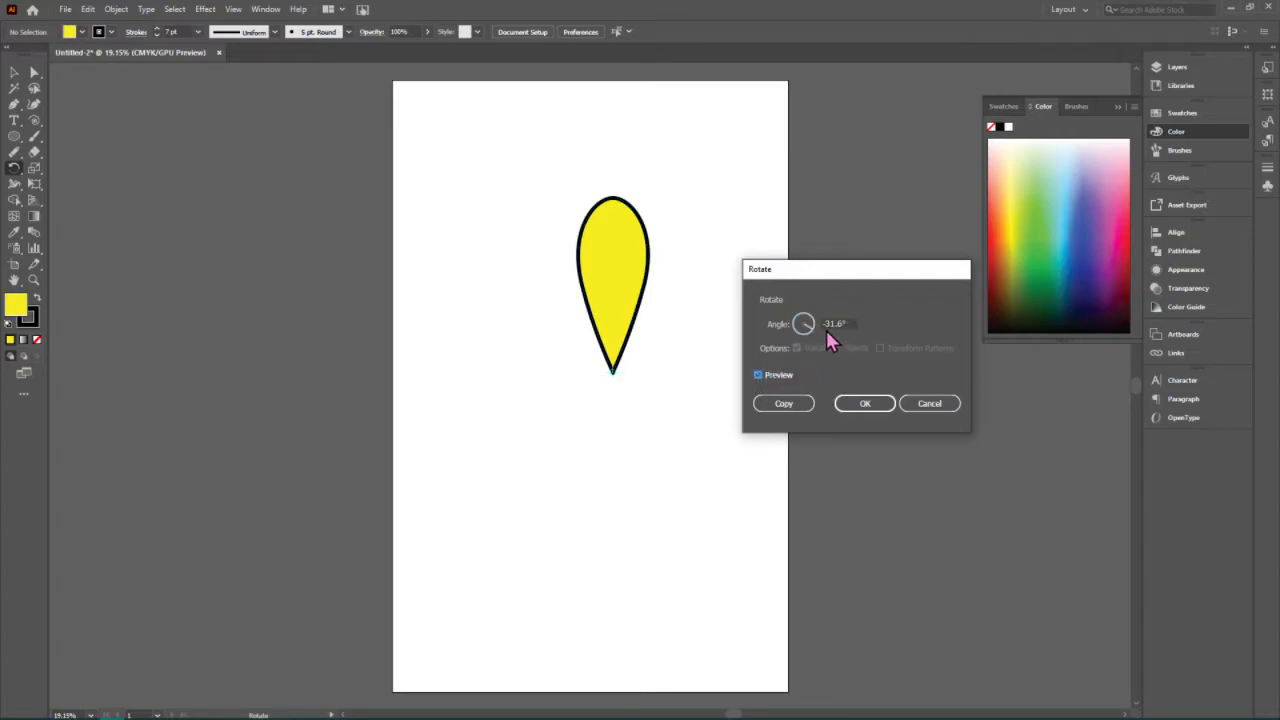
drag(810, 325, 806, 321)
click(797, 405)
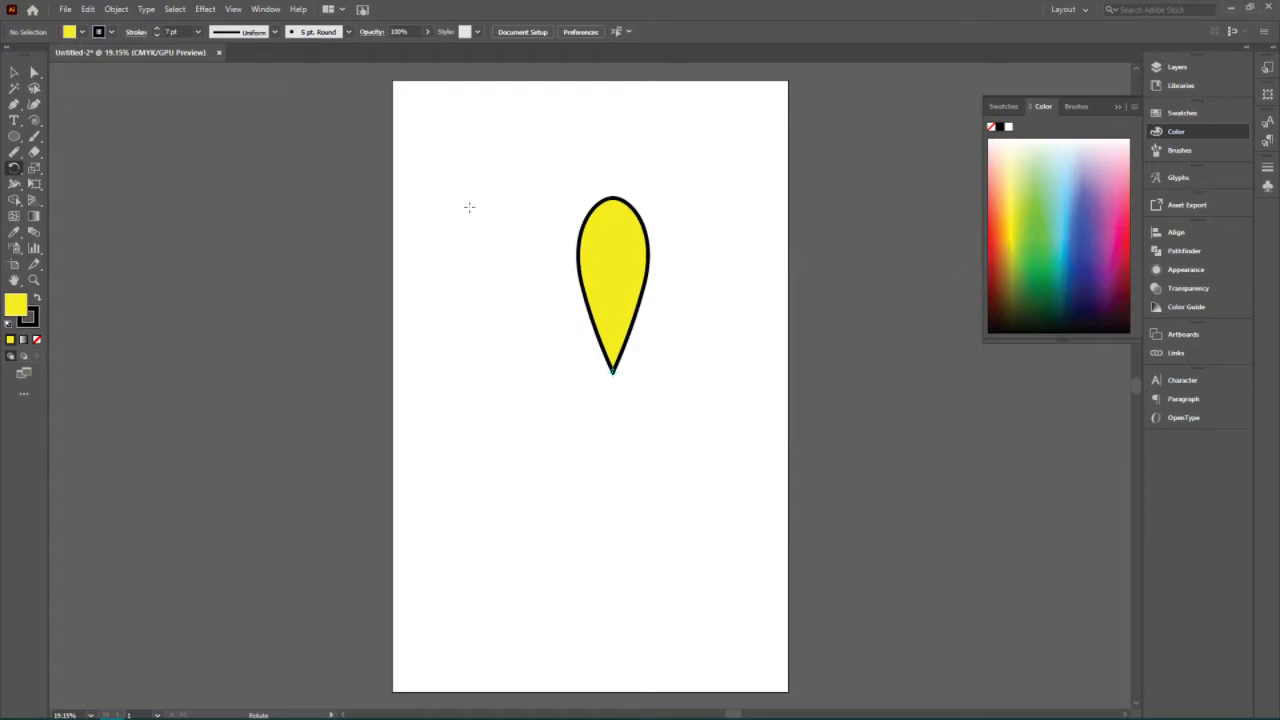
- Make a copy of the petal rotated 35° around its bottom anchor point
click(14, 73)
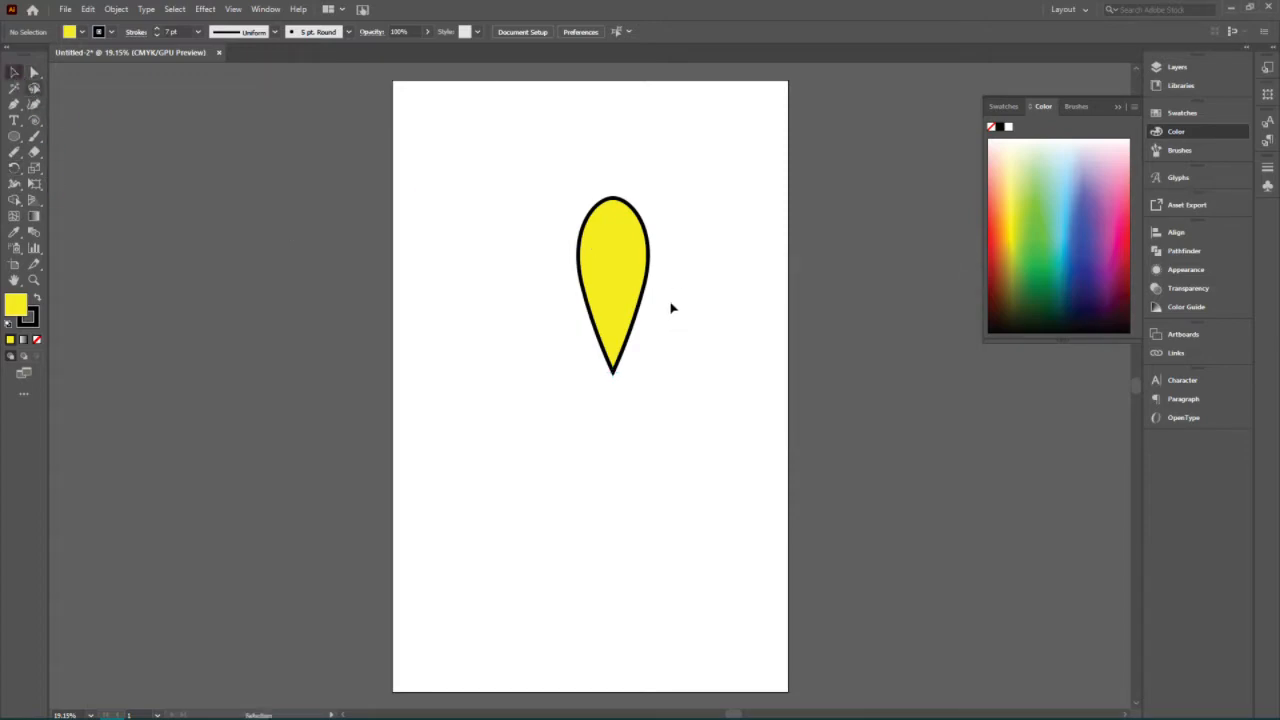
click(607, 285)
click(14, 168)
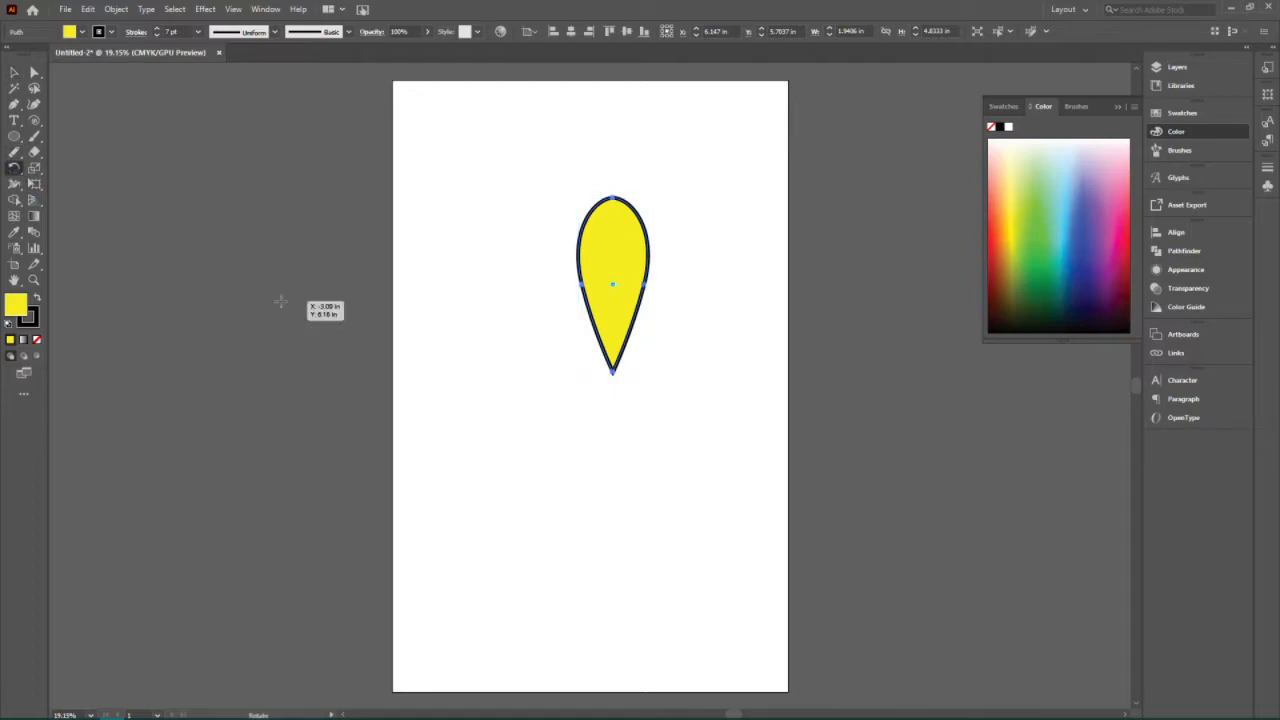
key(shift)
key(alt)
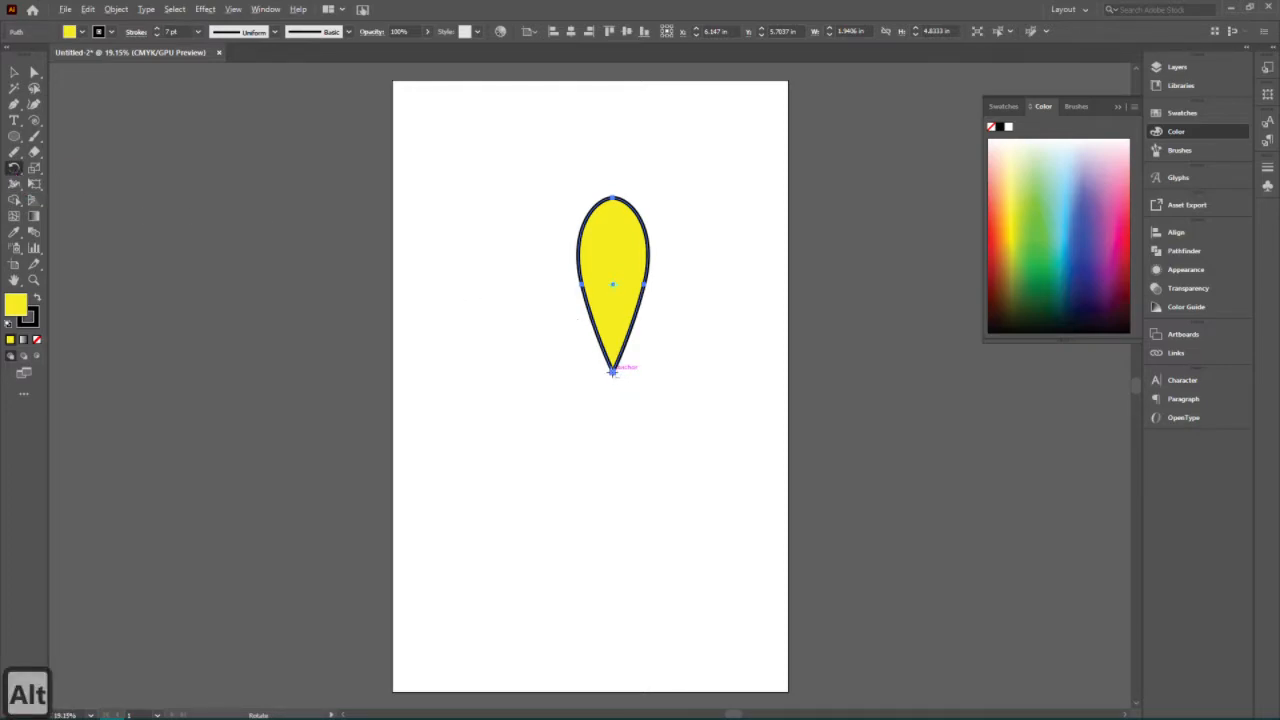
alt+click(613, 373)
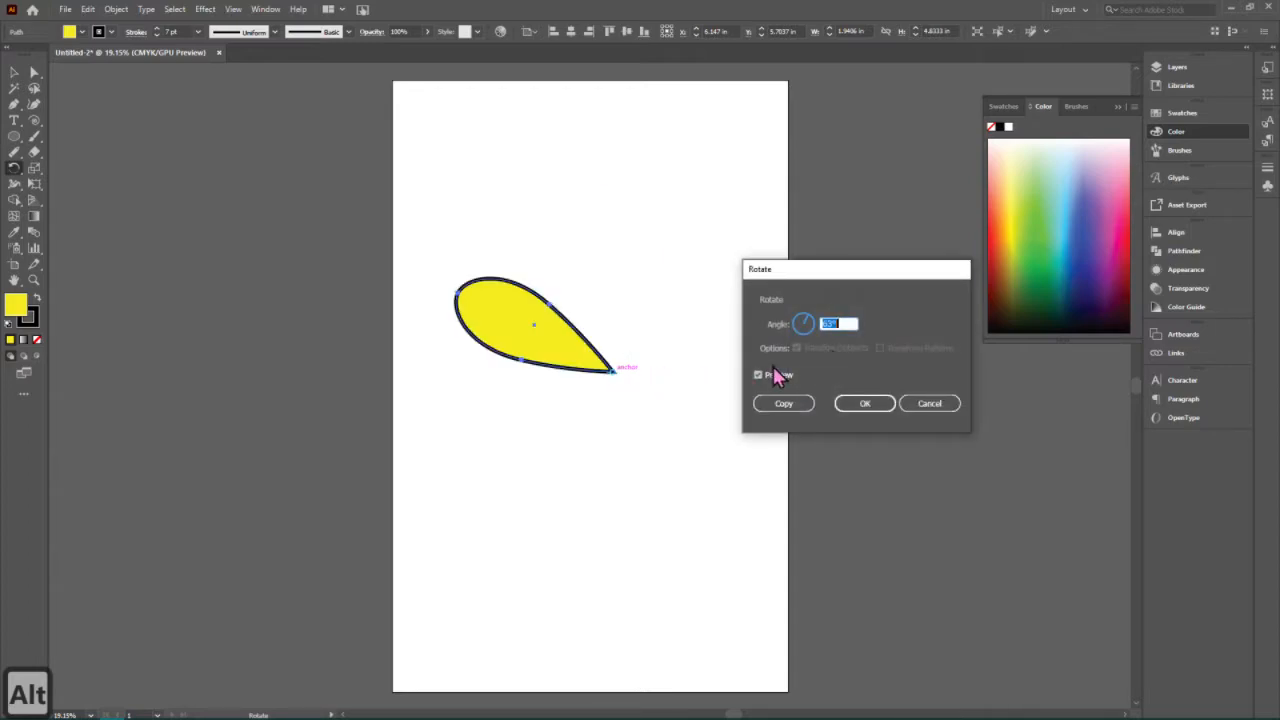
drag(829, 324, 811, 319)
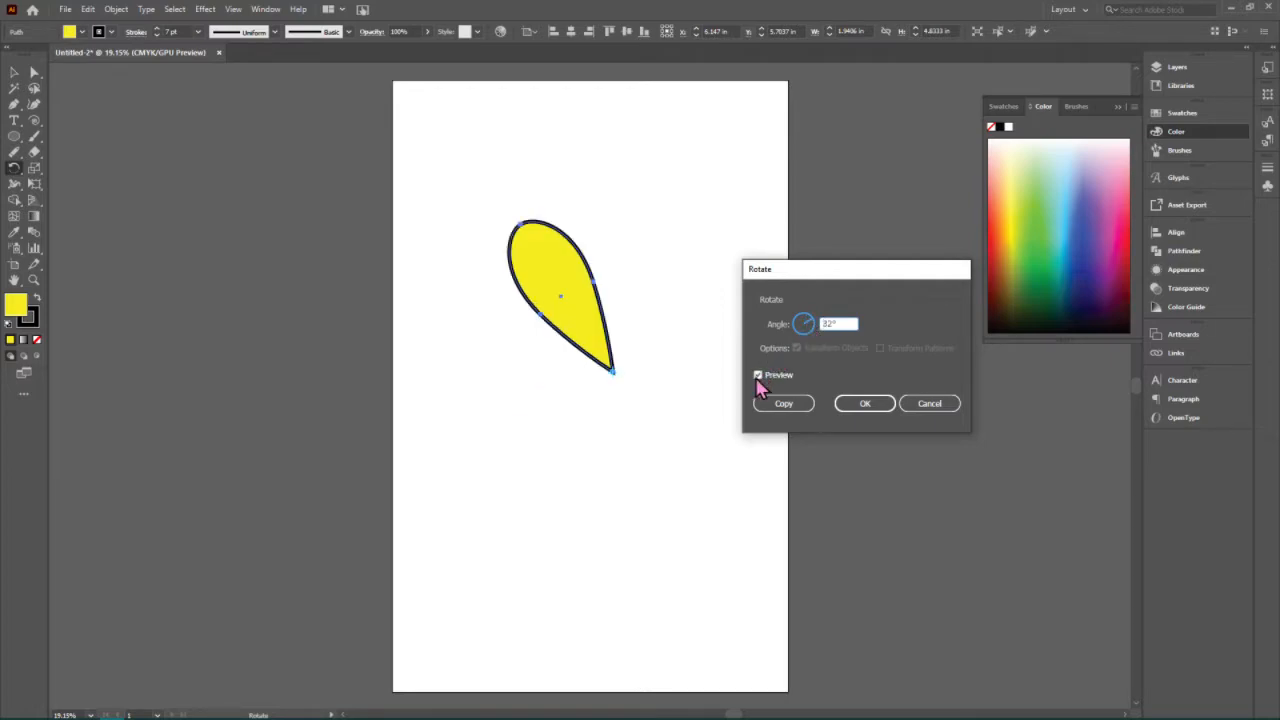
click(756, 377)
click(757, 375)
click(757, 375)
click(813, 322)
drag(812, 321, 812, 318)
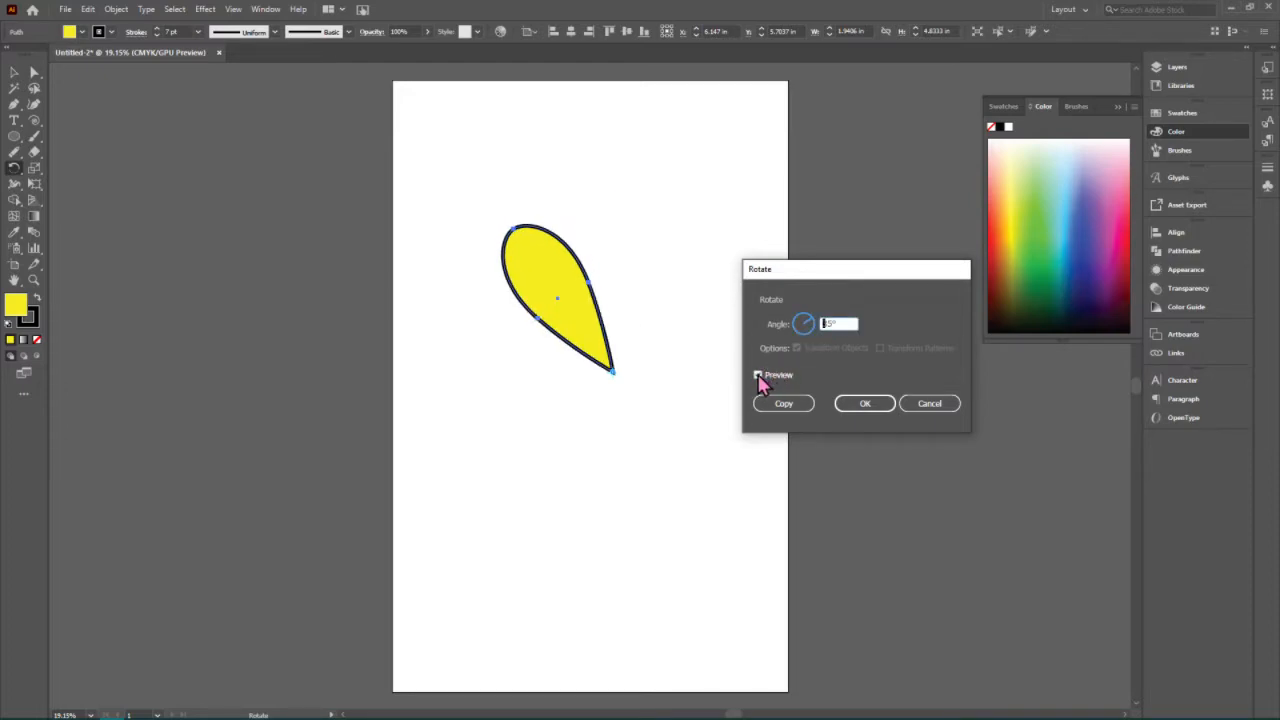
click(758, 376)
click(758, 376)
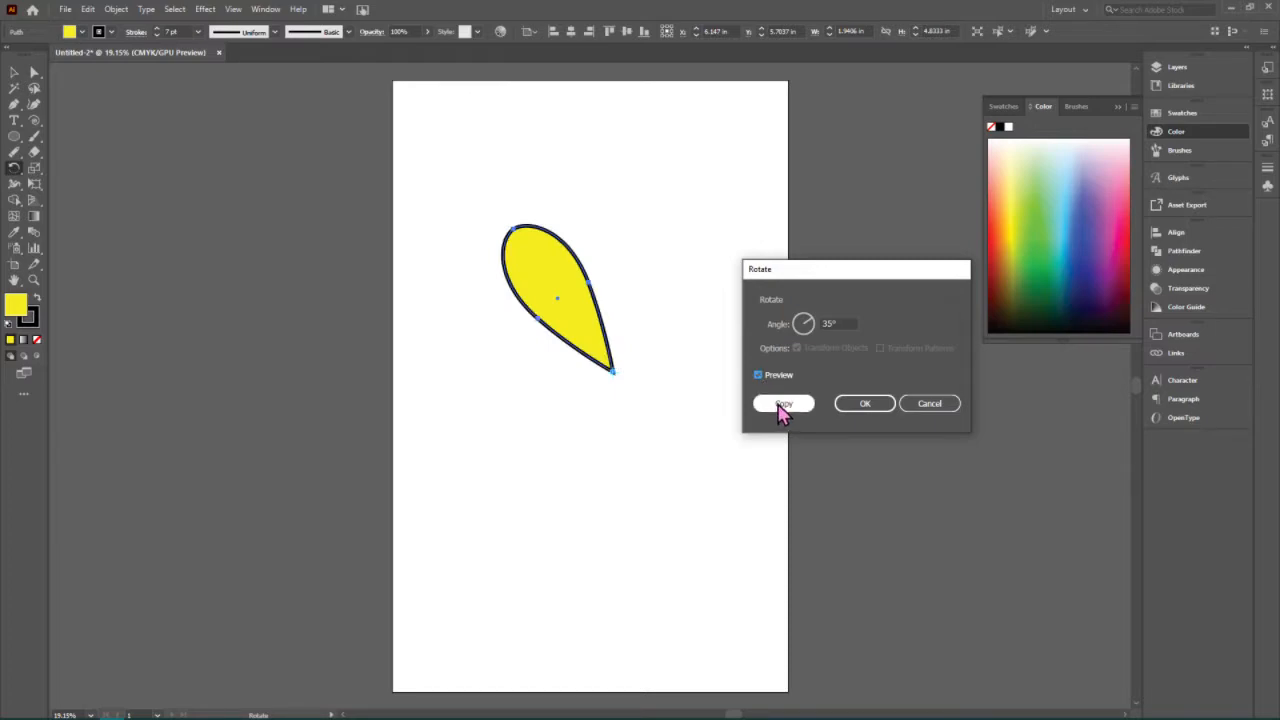
click(781, 405)
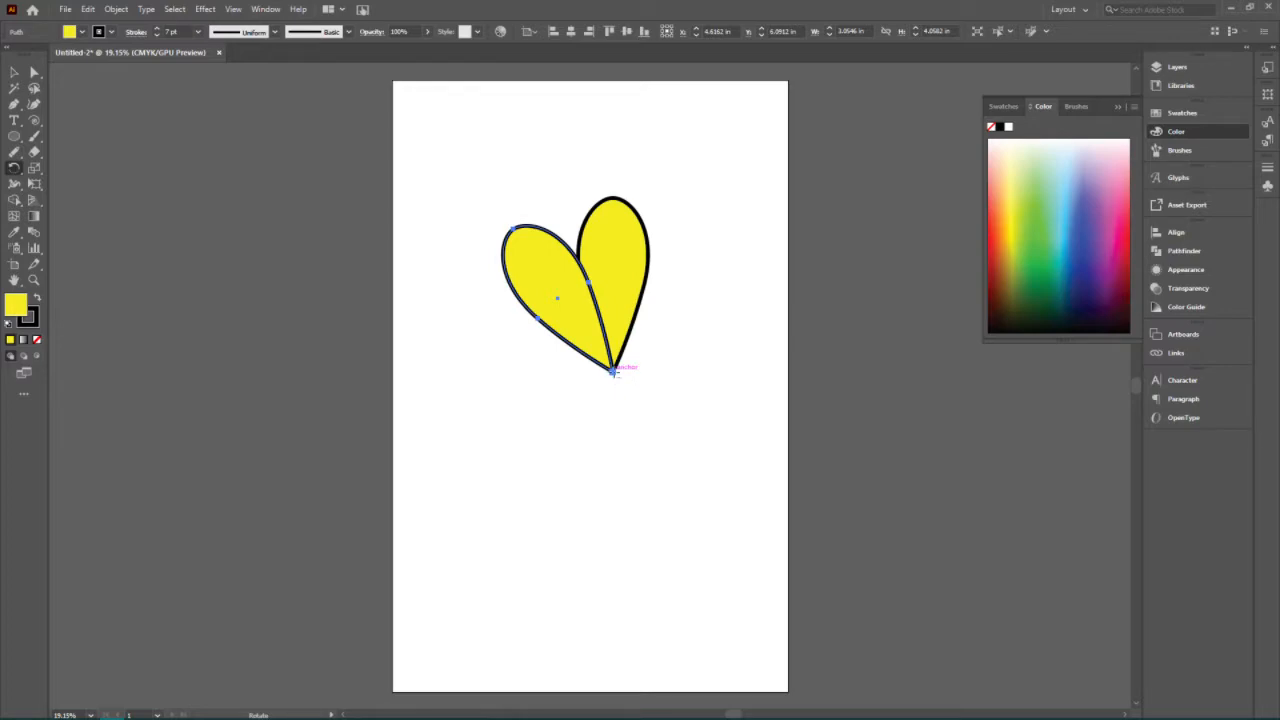
- Add nine more petals around the flower, each copied from the last and rotated 35° around the shared centre point
alt+click(613, 371)
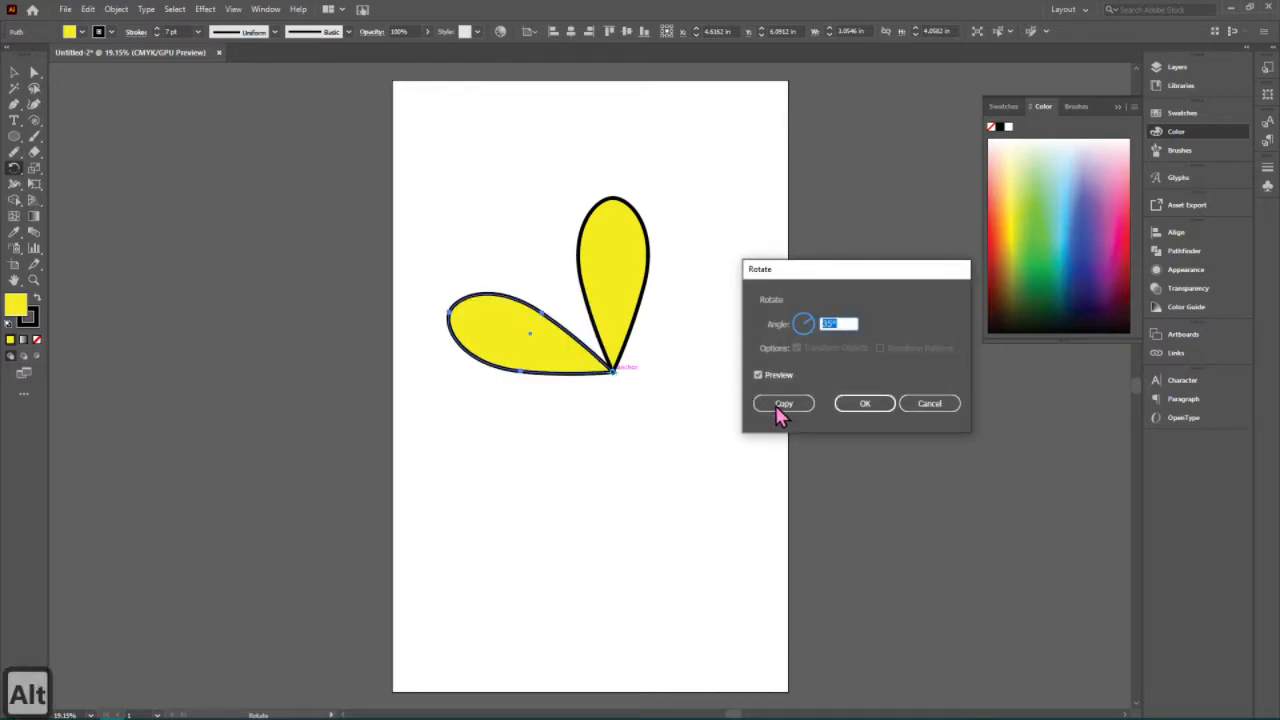
click(783, 404)
drag(617, 378, 740, 402)
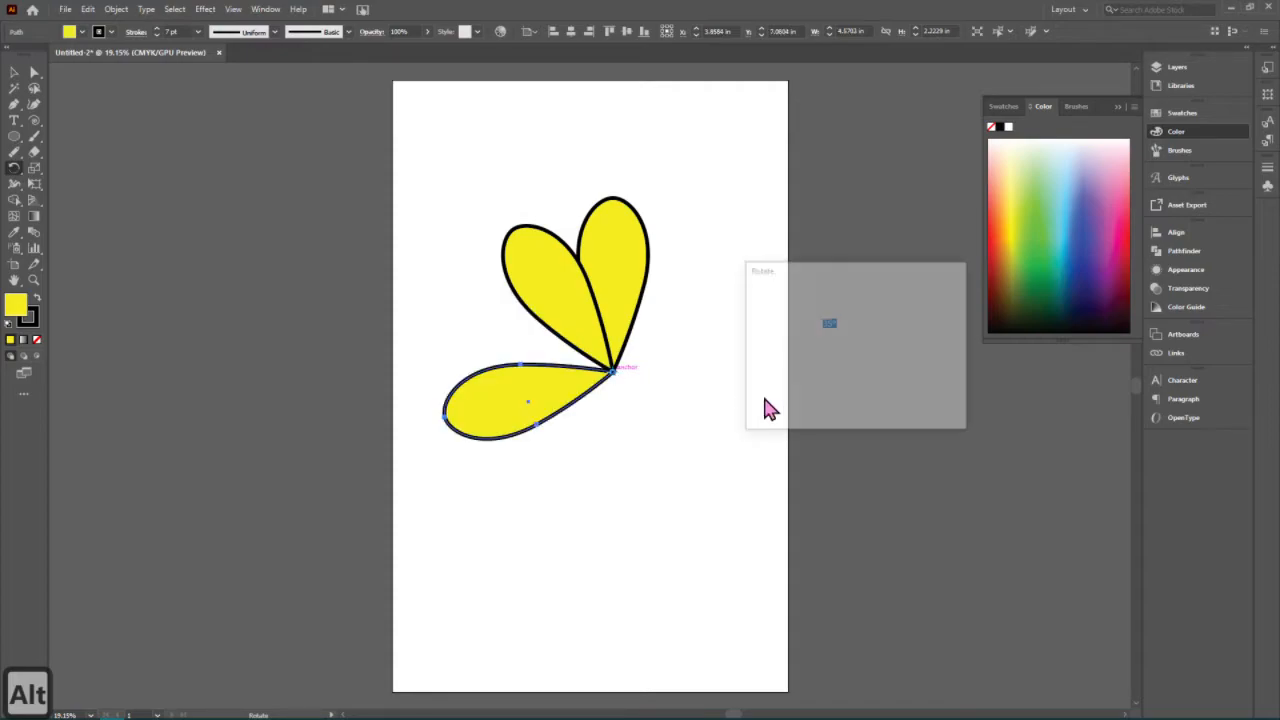
click(785, 406)
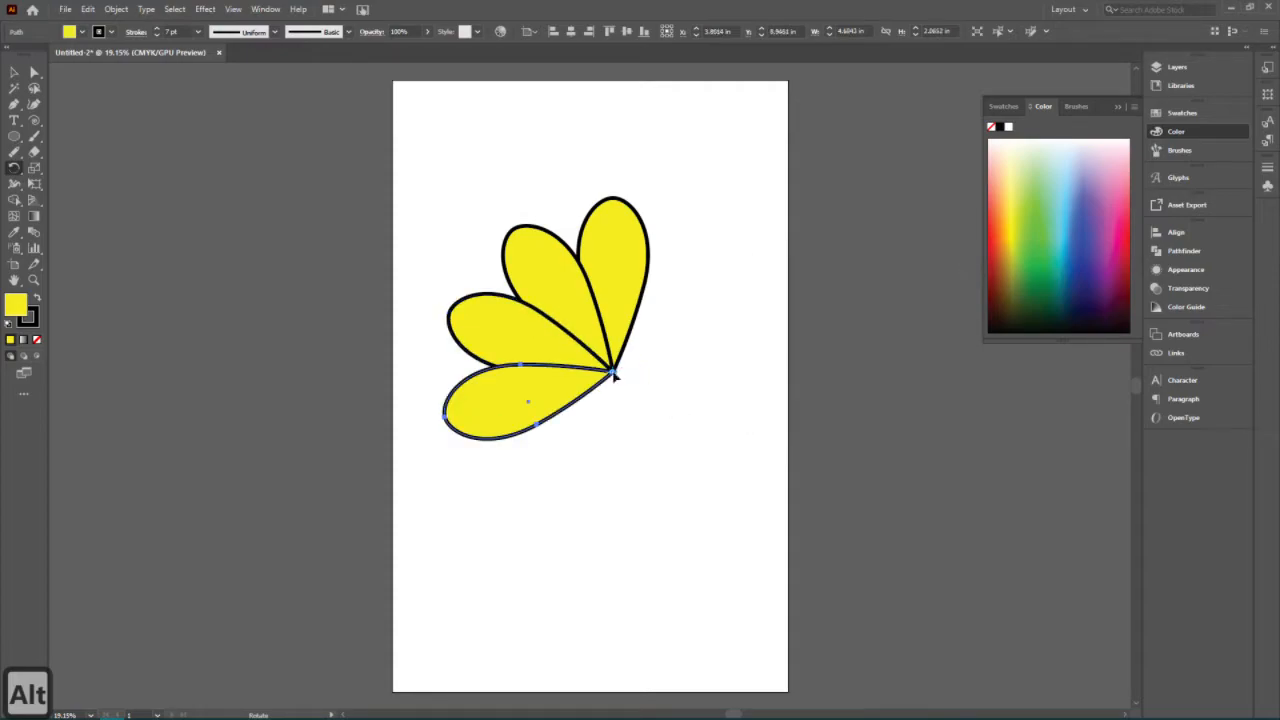
alt+click(613, 373)
click(785, 406)
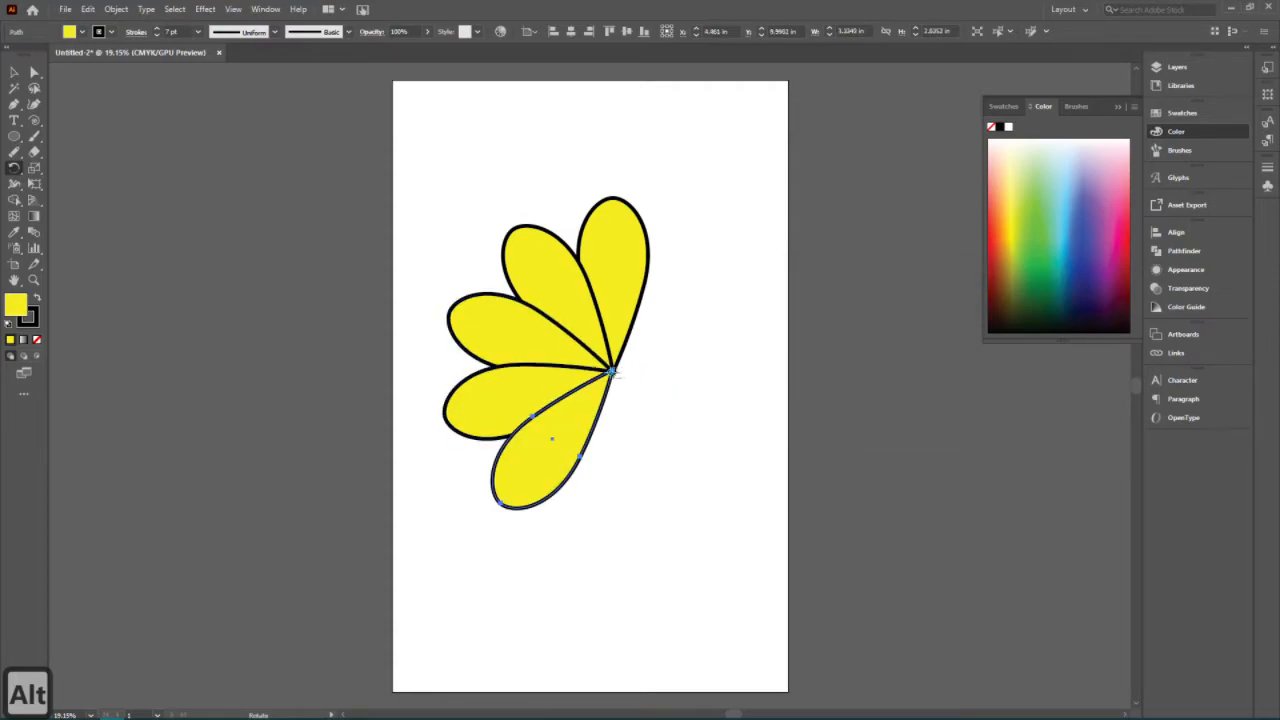
alt+click(613, 373)
click(785, 402)
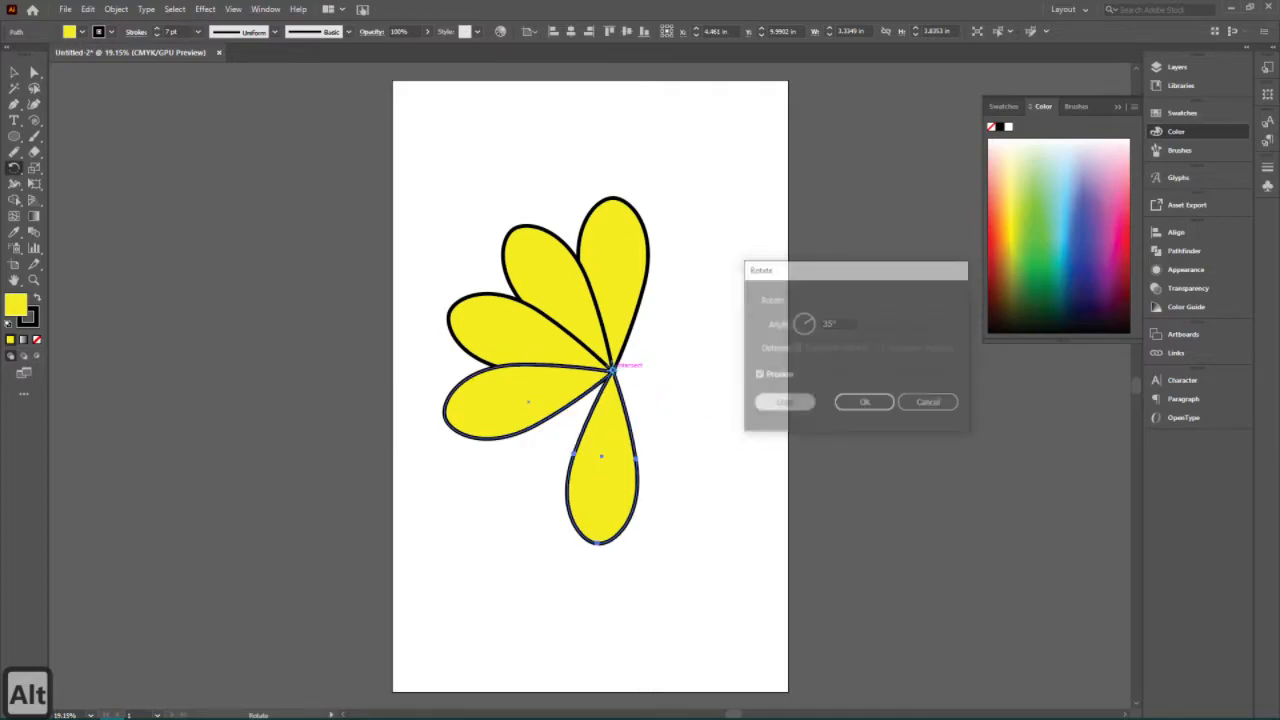
alt+click(613, 372)
click(793, 403)
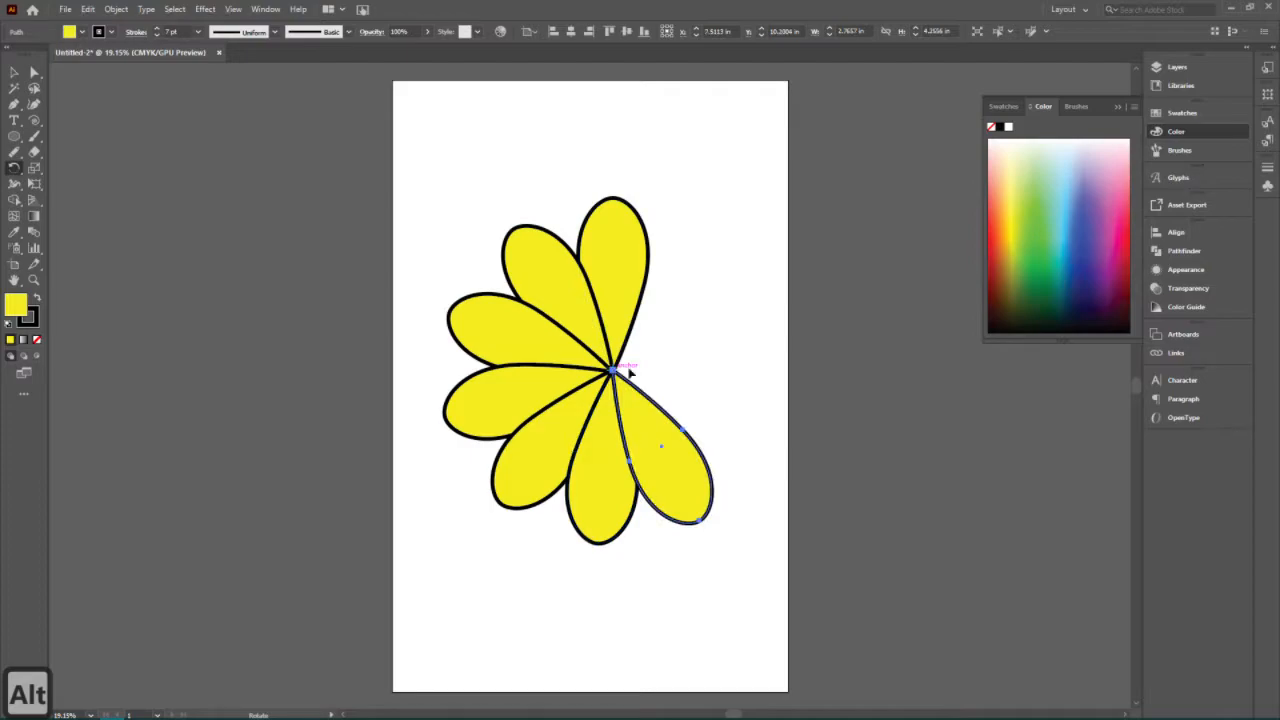
alt+click(613, 372)
click(790, 404)
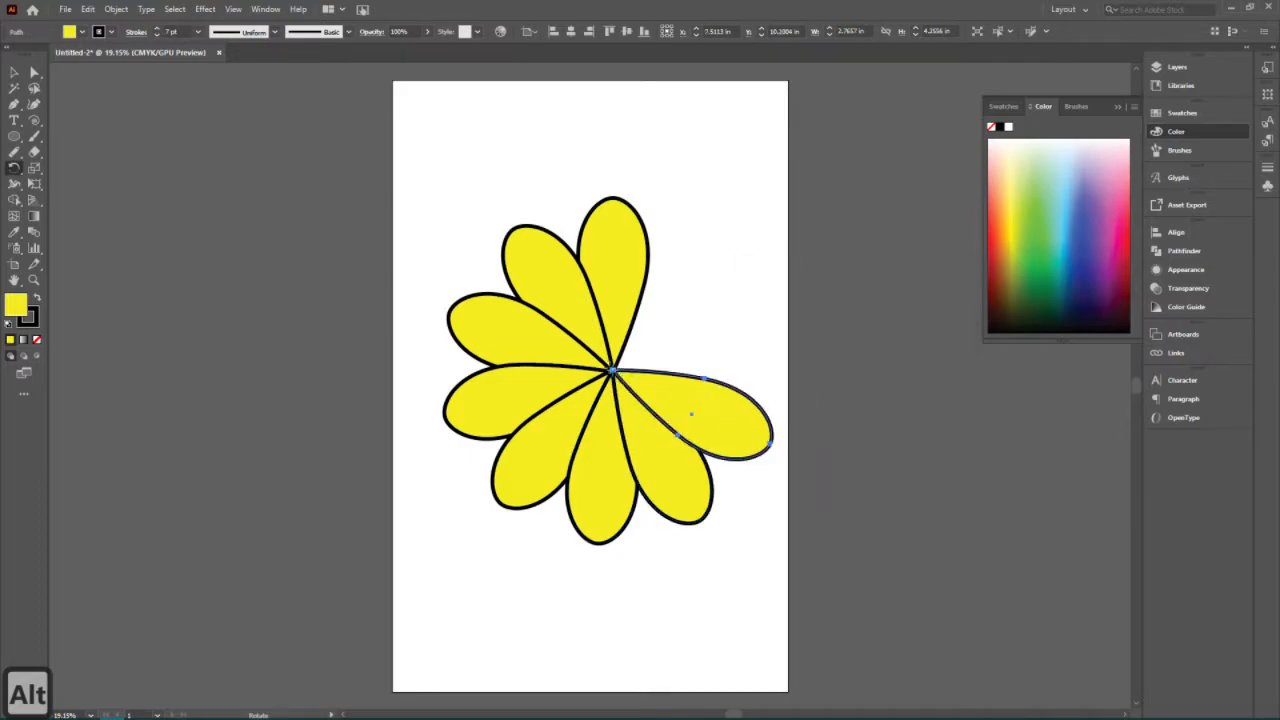
alt+click(613, 372)
click(788, 404)
alt+click(613, 370)
click(786, 404)
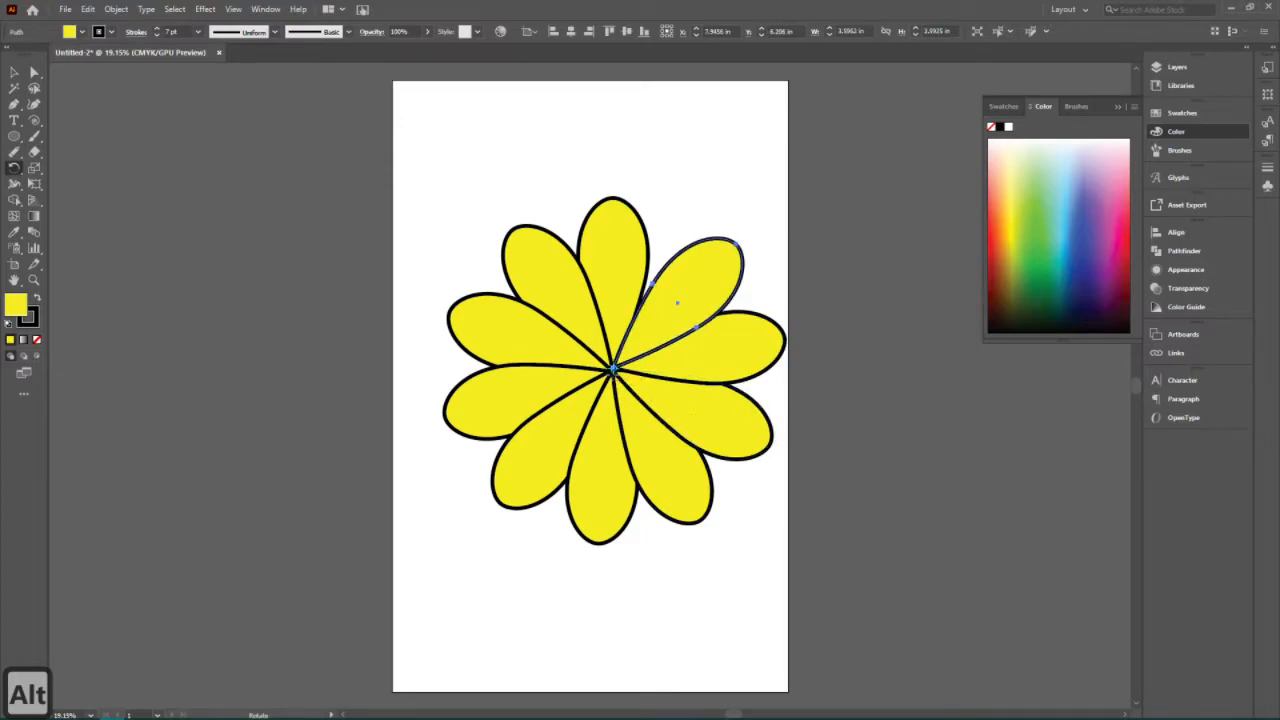
alt+click(613, 370)
click(788, 401)
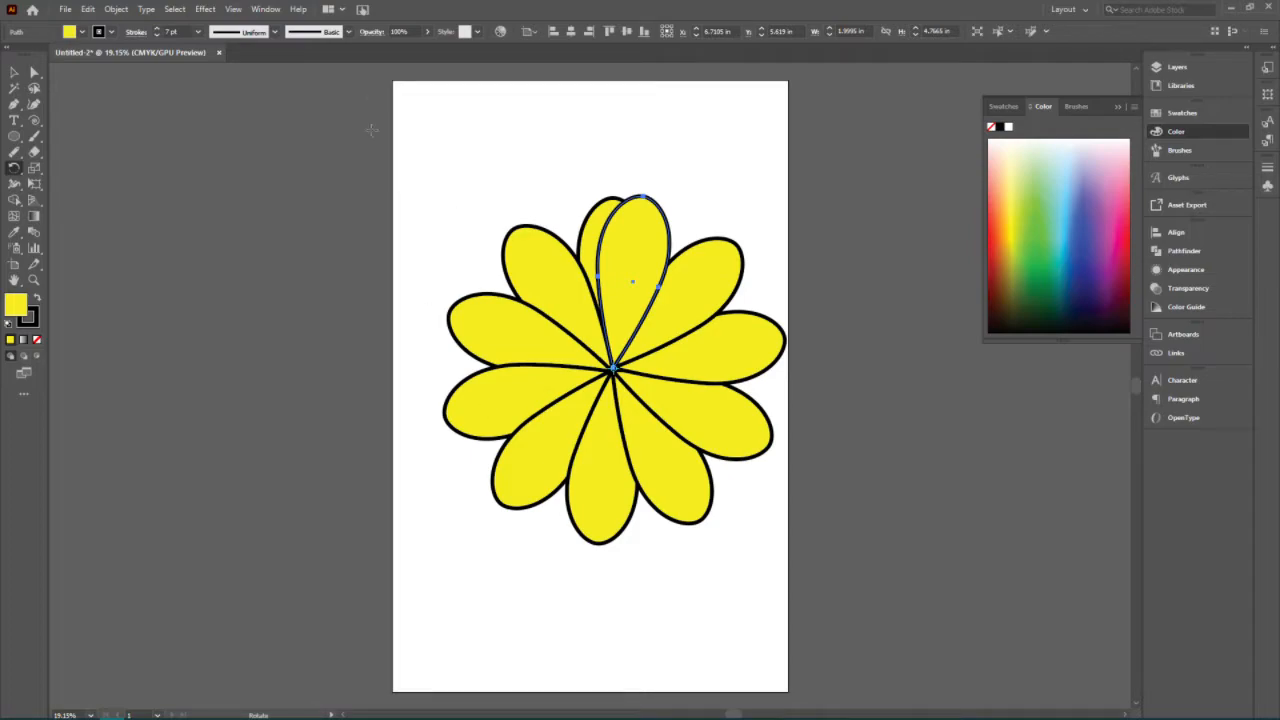
- Delete the original upright petal behind the overlapping last copy
click(14, 72)
click(526, 131)
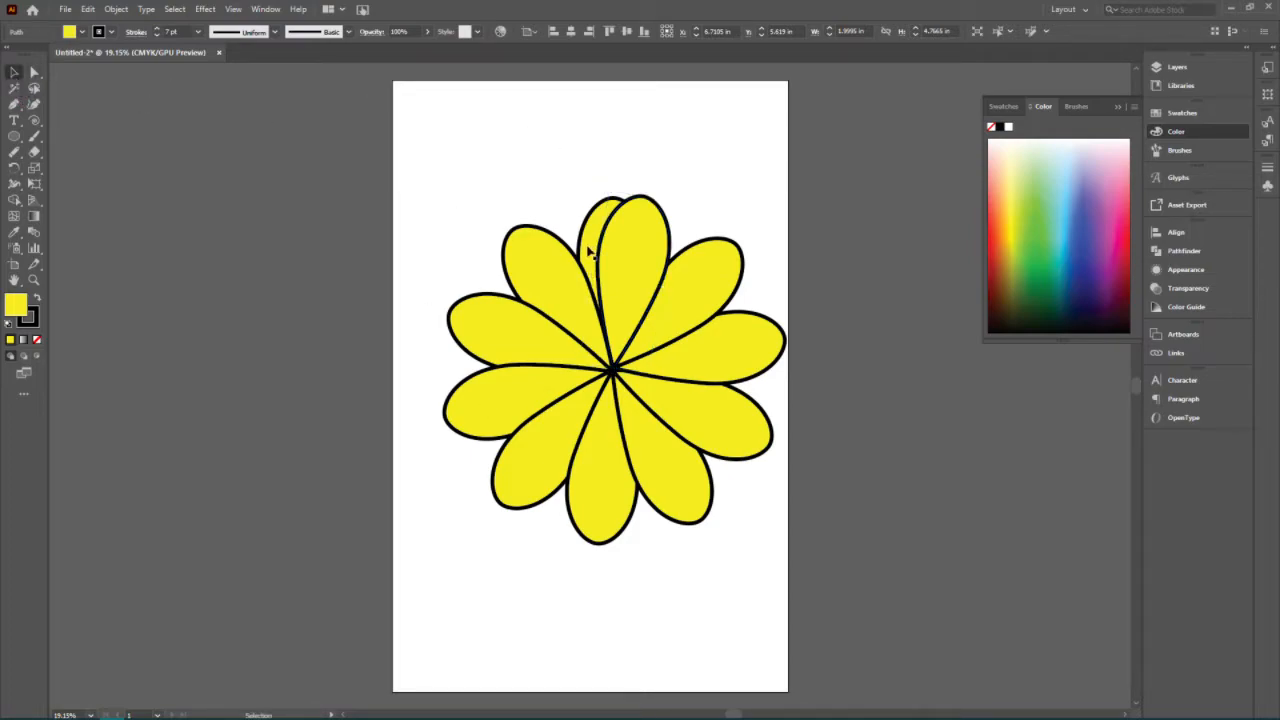
click(588, 252)
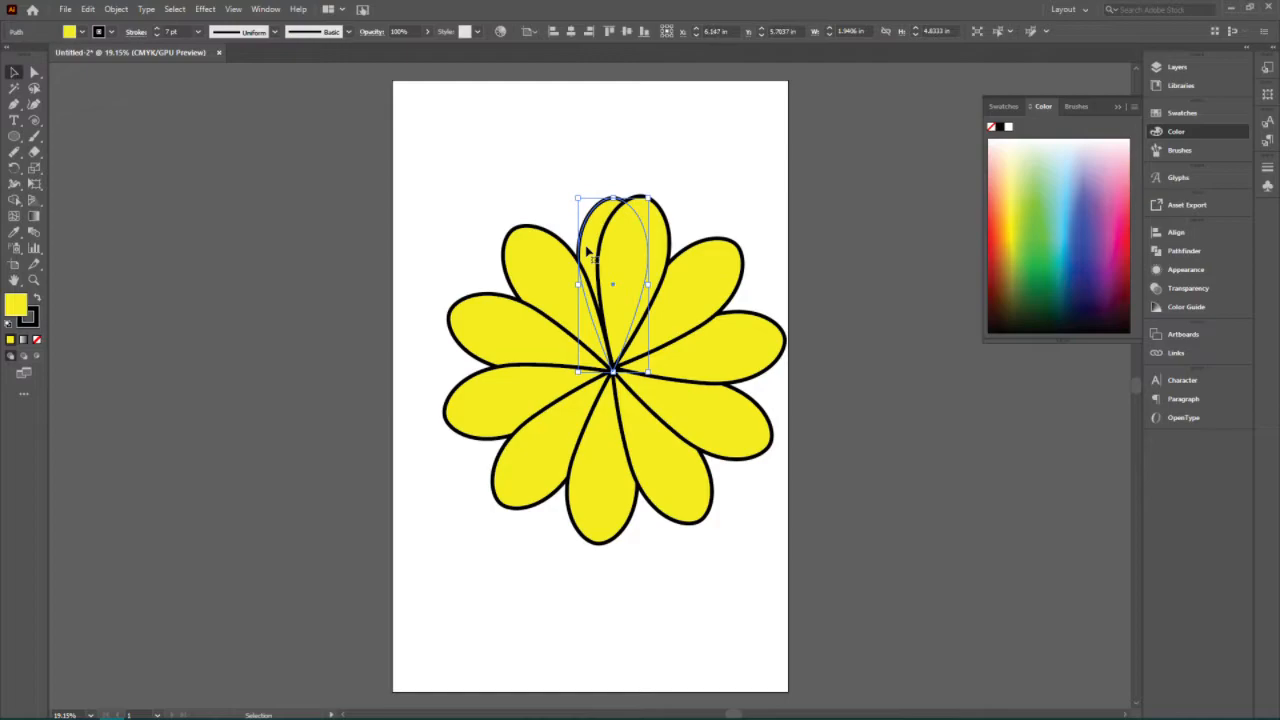
key(Delete)
- Rotate the topmost petal slightly counterclockwise and nudge it left until its tip meets the flower's centre
click(623, 280)
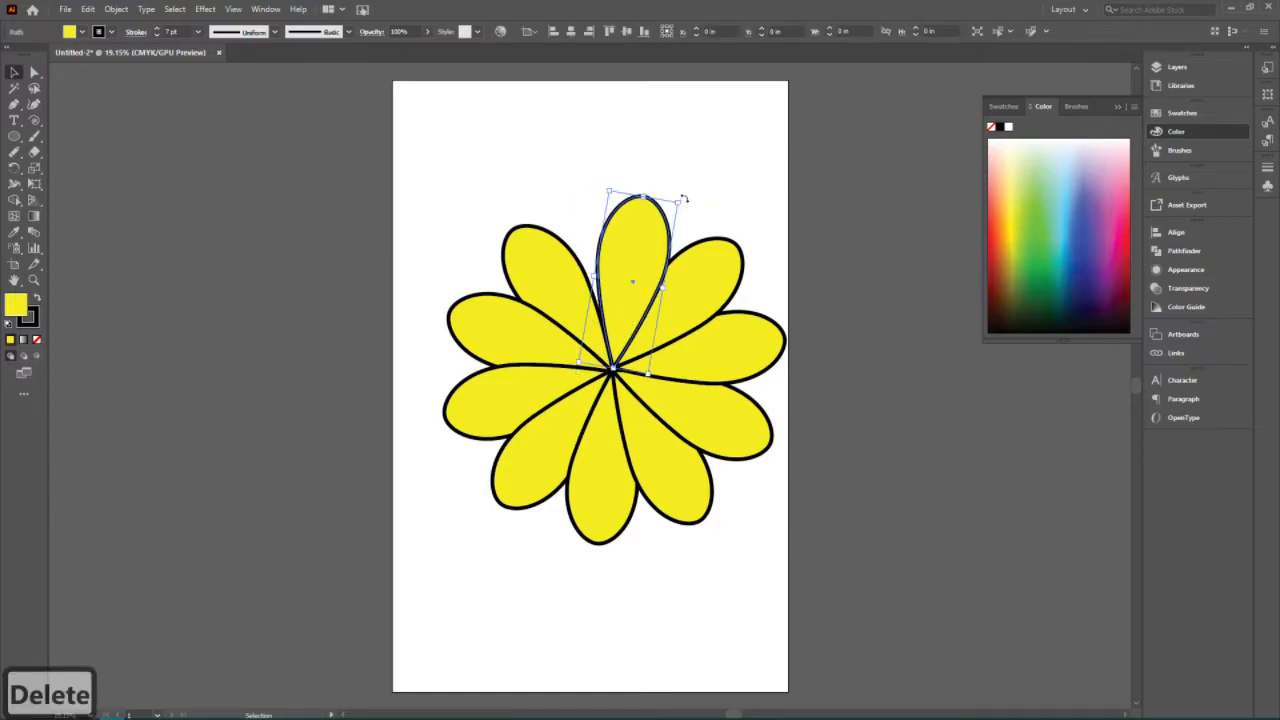
drag(685, 197, 681, 197)
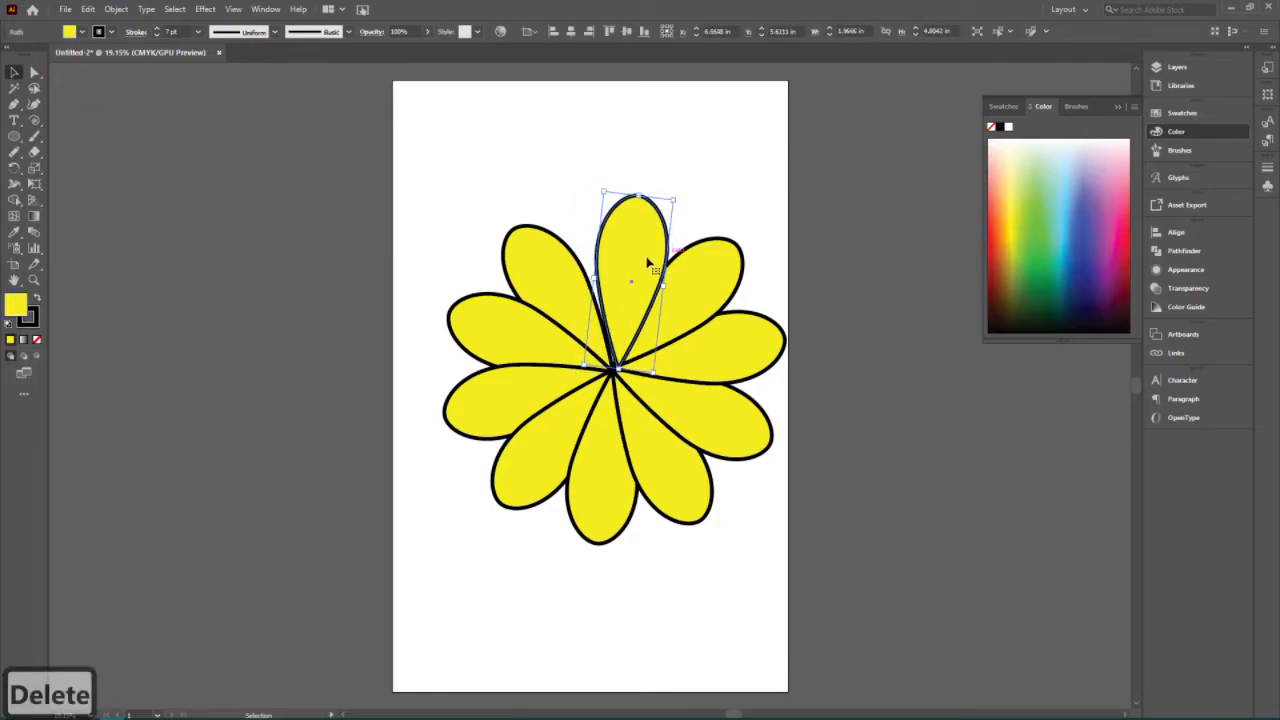
key(Left)
key(Left)
key(Left)
key(Left)
key(Left)
key(Left)
key(Left)
key(Left)
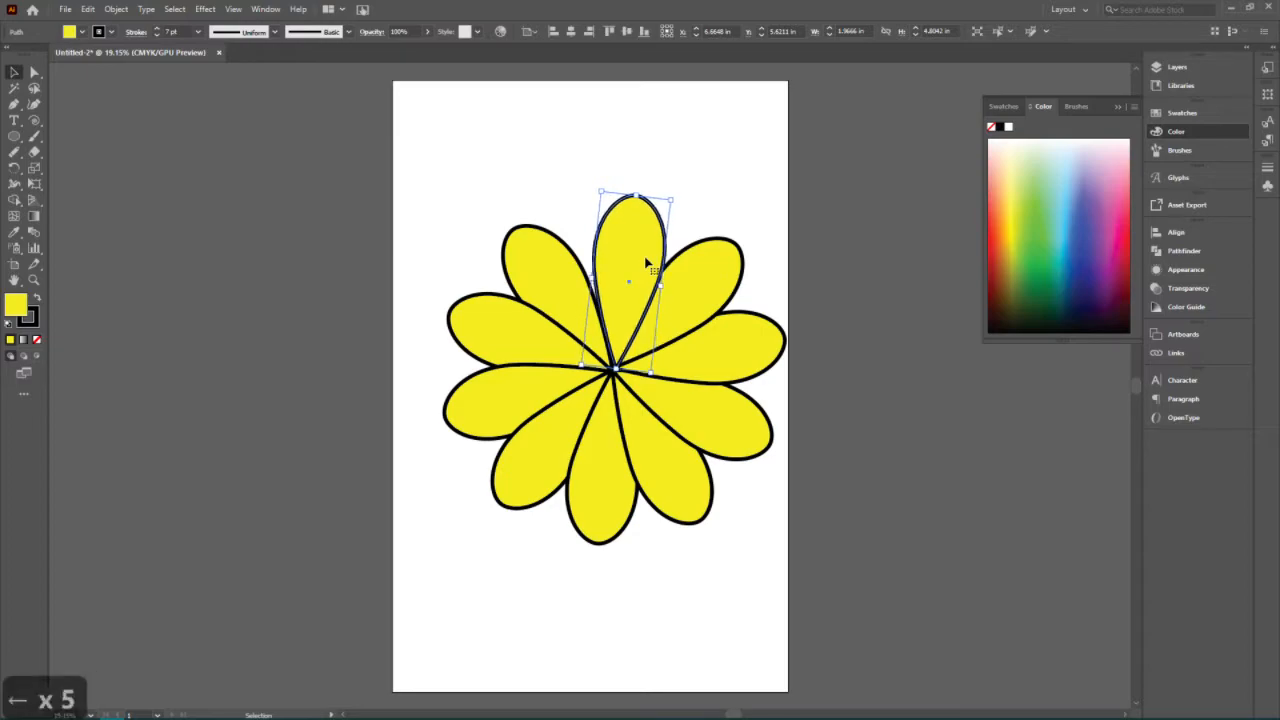
key(Left)
key(Left)
key(Left)
key(Left)
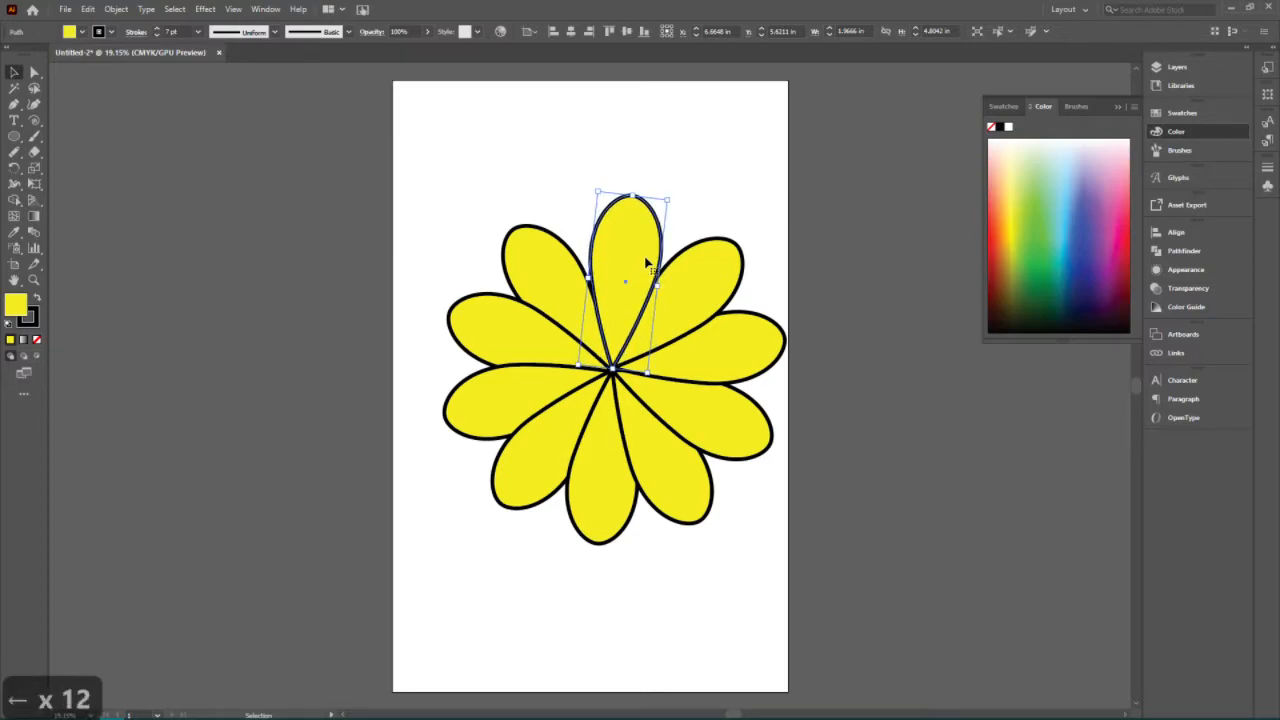
click(720, 190)
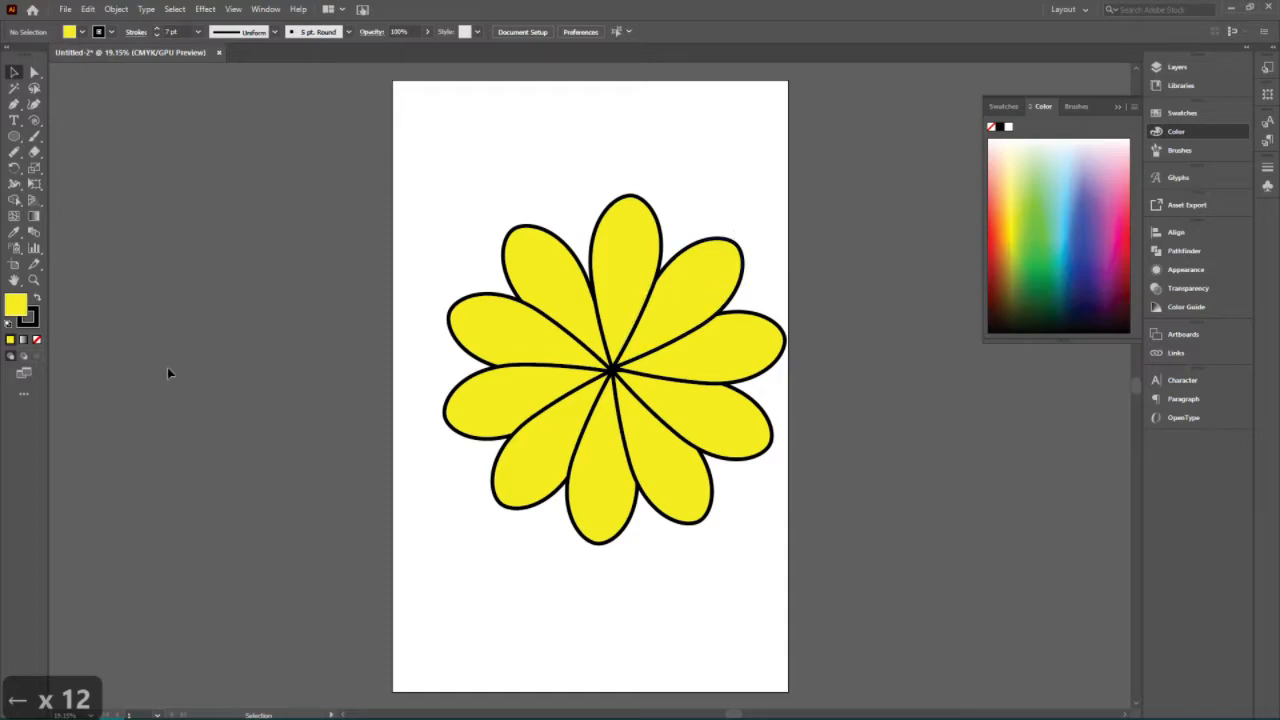
- Draw a circle about 2.49 in across over the middle of the flower and fill it golden orange
click(14, 136)
drag(612, 370, 670, 410)
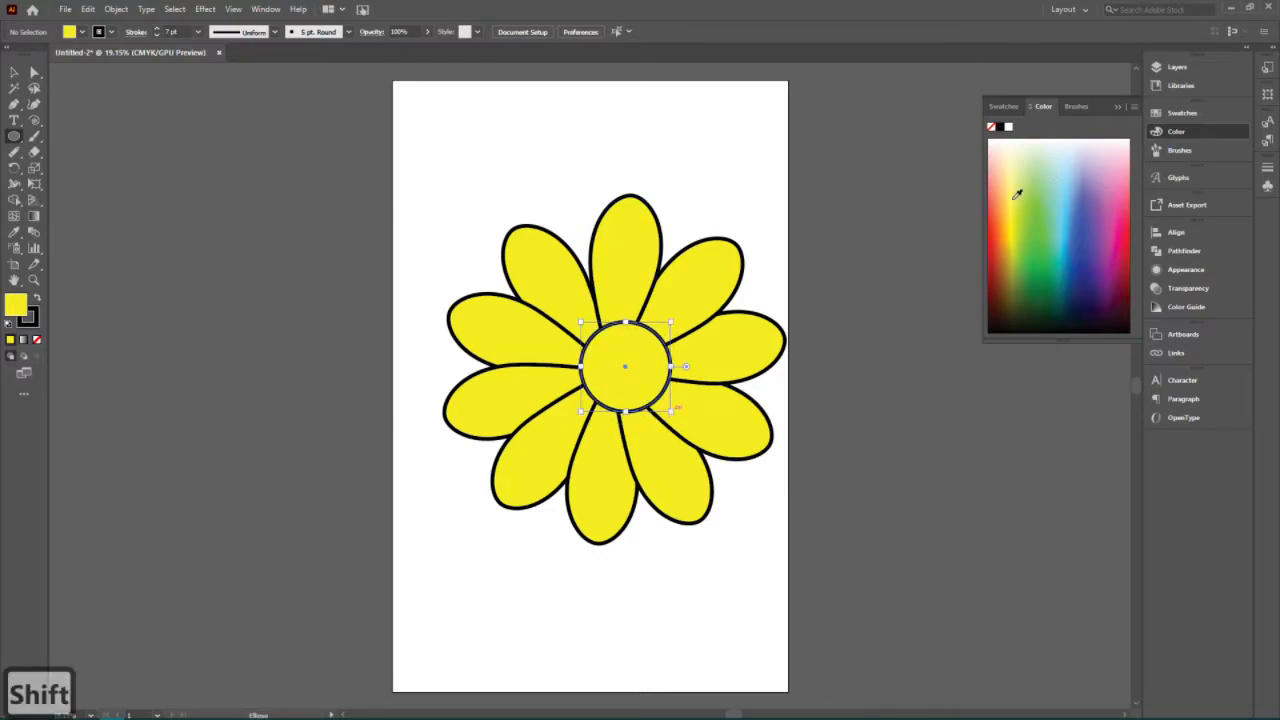
click(1004, 232)
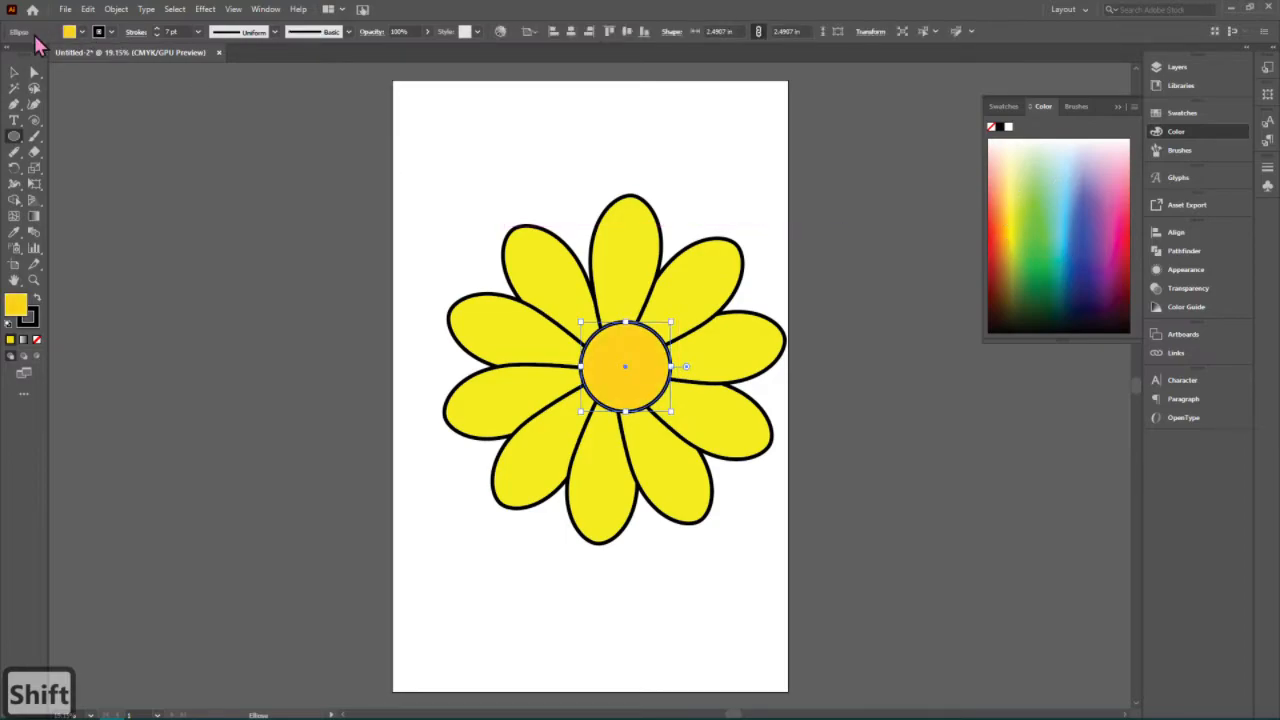
- Move the orange circle slightly left to centre it on the point where the petals meet
click(14, 72)
key(ctrl+shift+a)
drag(618, 404, 607, 403)
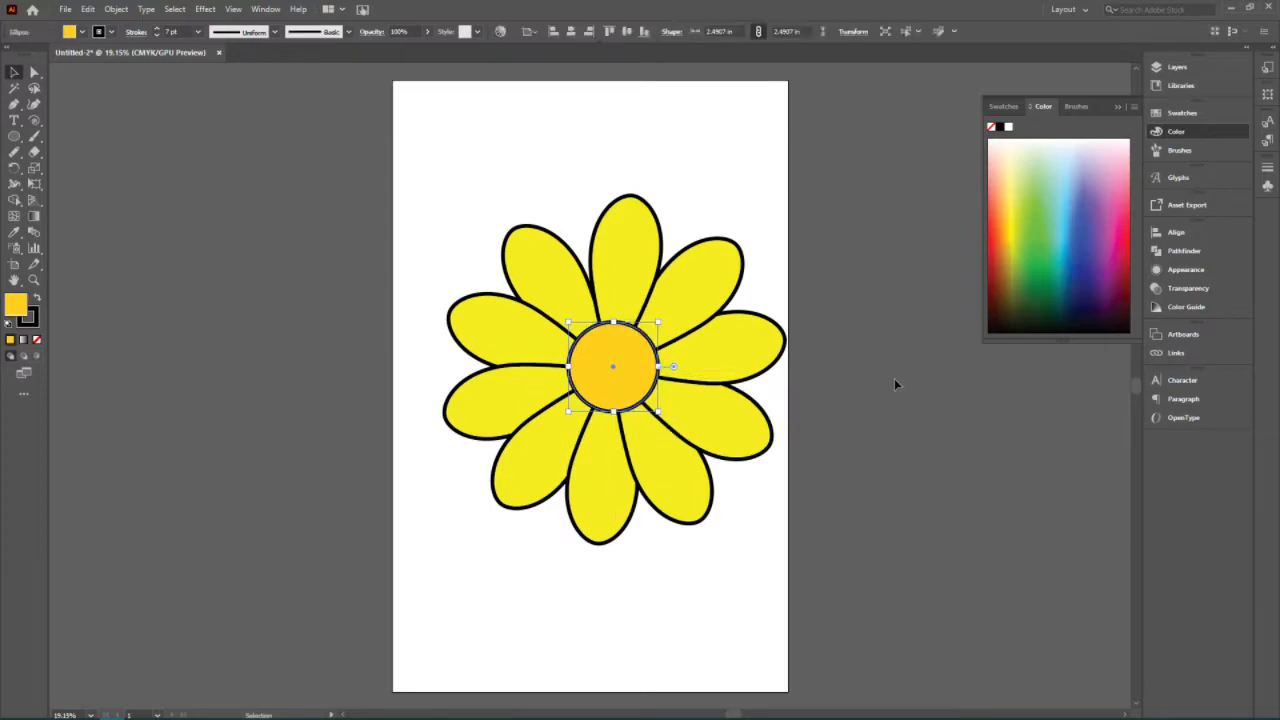
- Move the whole flower off the artboard onto the pasteboard to its right
drag(843, 653, 350, 152)
drag(606, 496, 1105, 524)
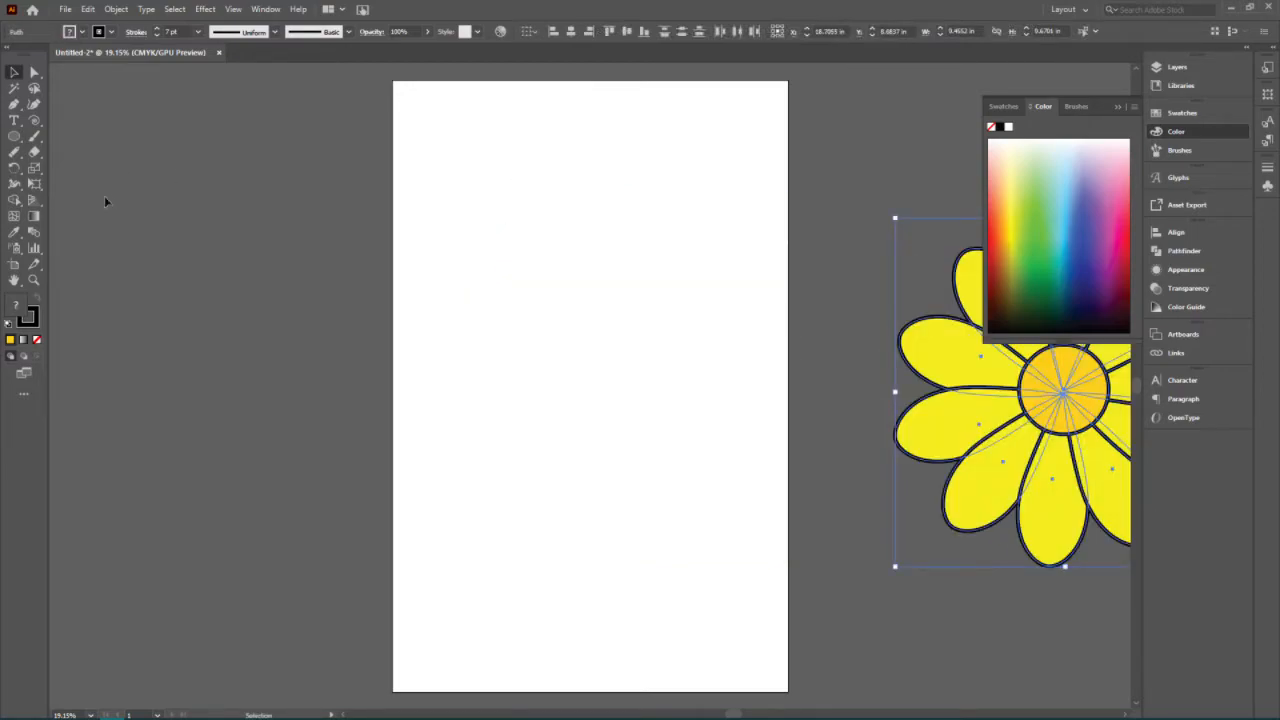
click(93, 198)
click(13, 138)
click(14, 140)
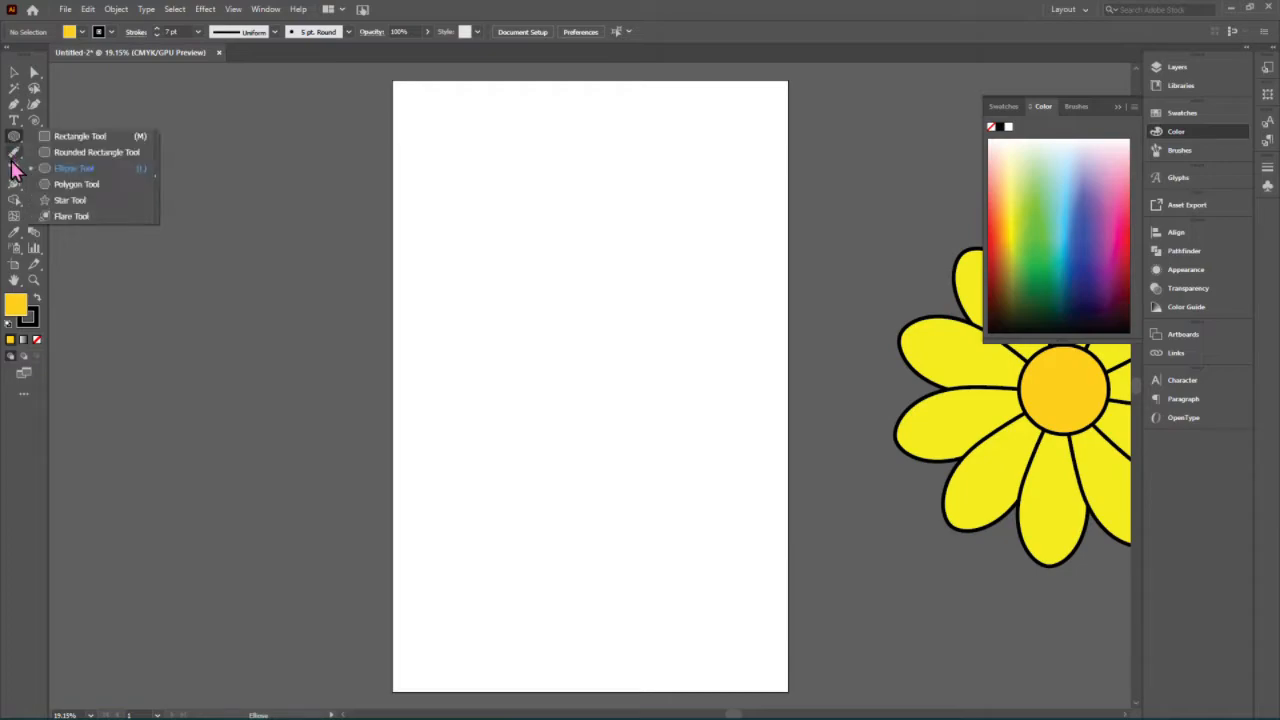
drag(14, 168, 84, 192)
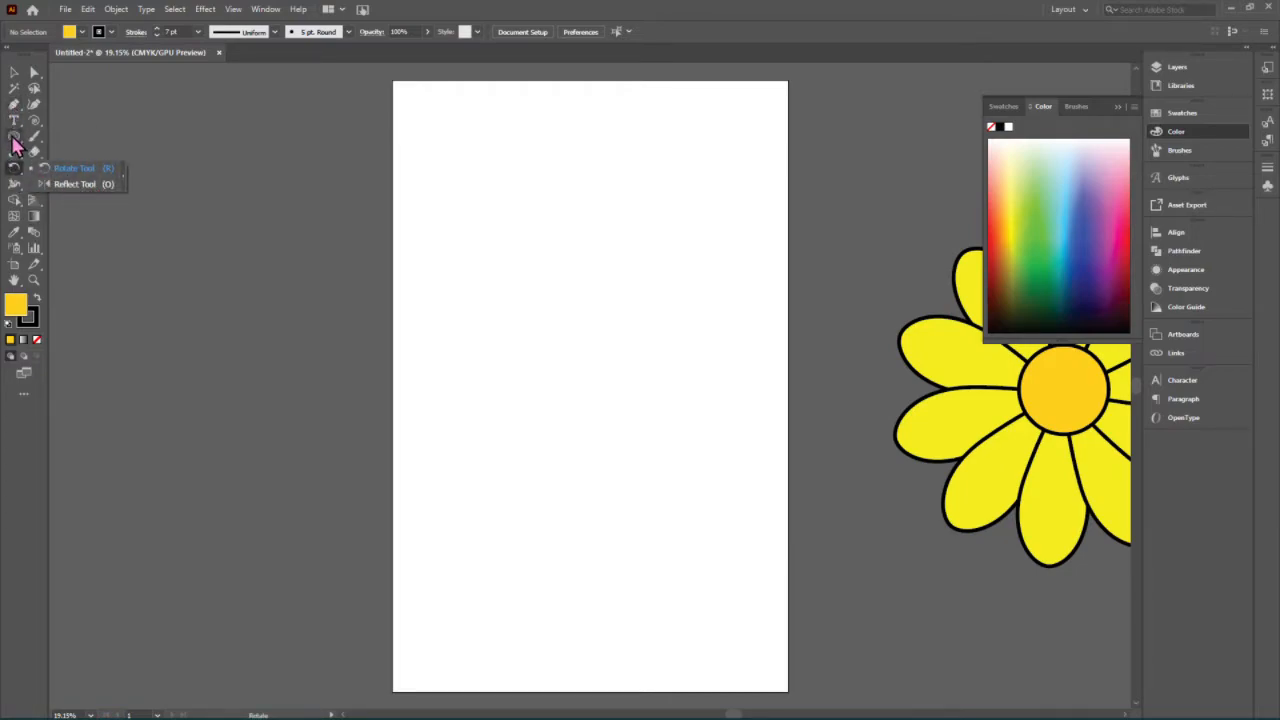
drag(14, 138, 12, 104)
- Draw an open four-point curved path like half a teardrop on the artboard's upper half with the Curvature tool
click(34, 104)
click(551, 229)
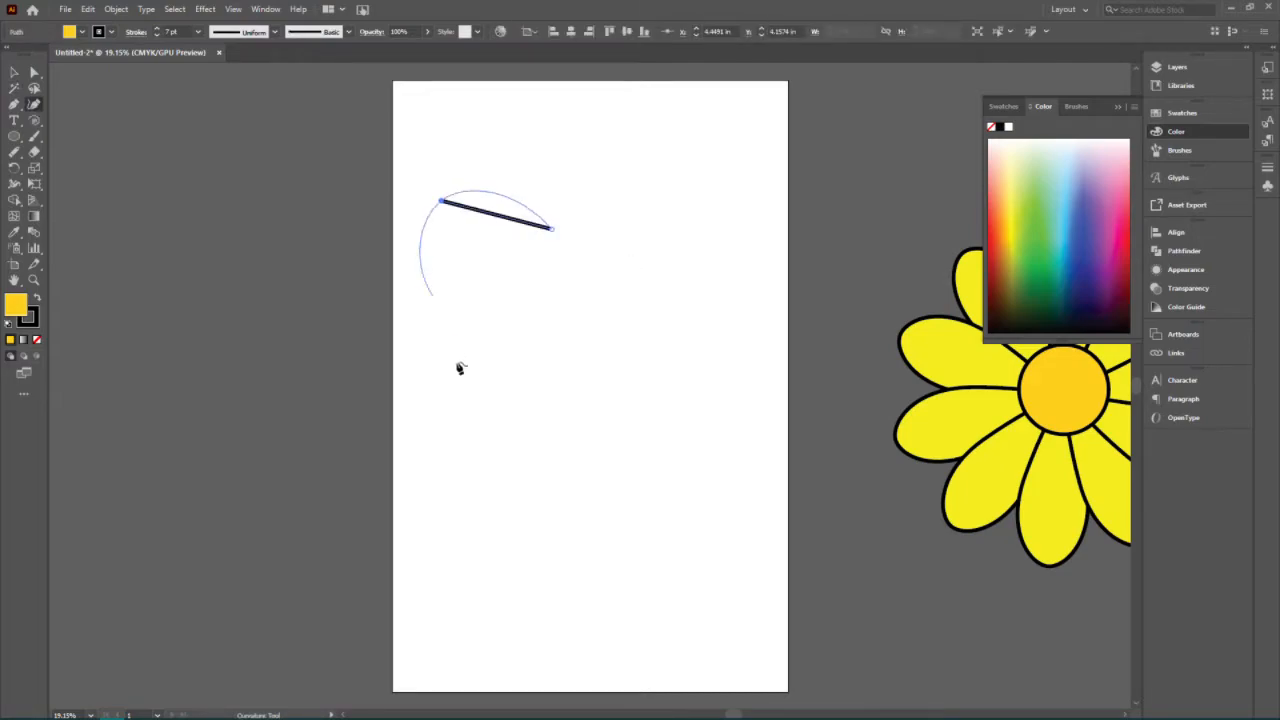
click(420, 277)
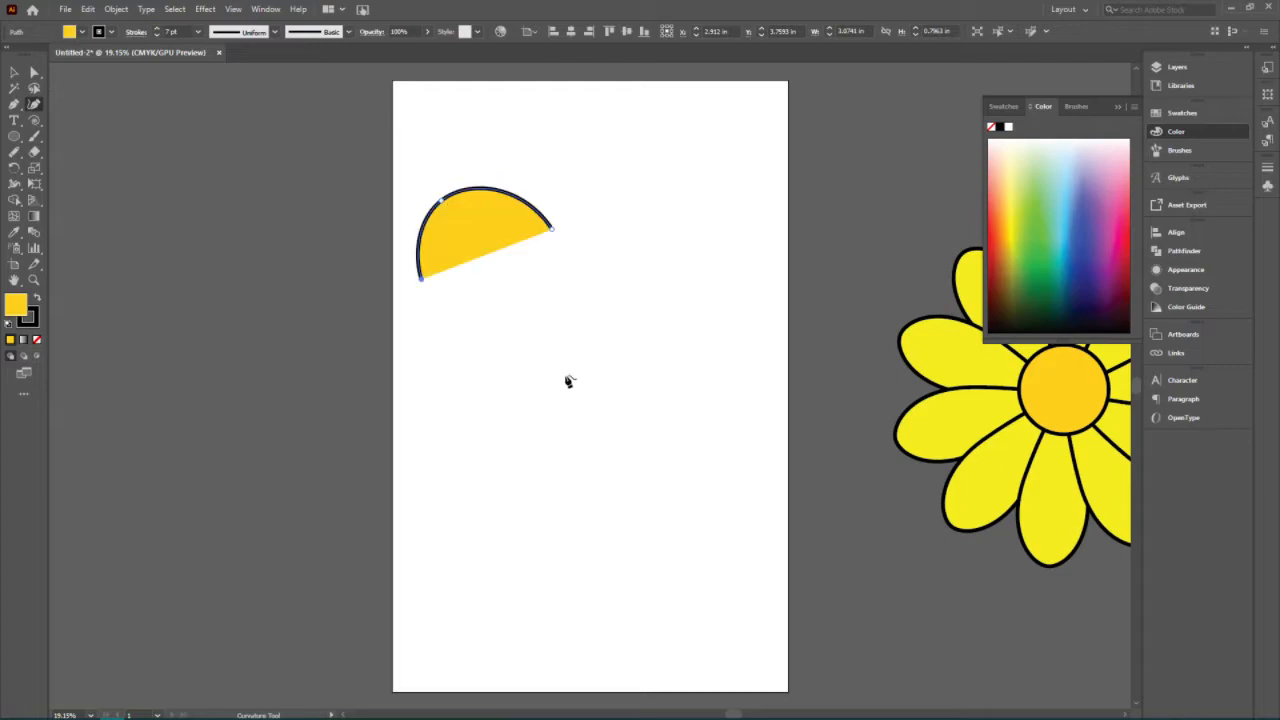
click(540, 442)
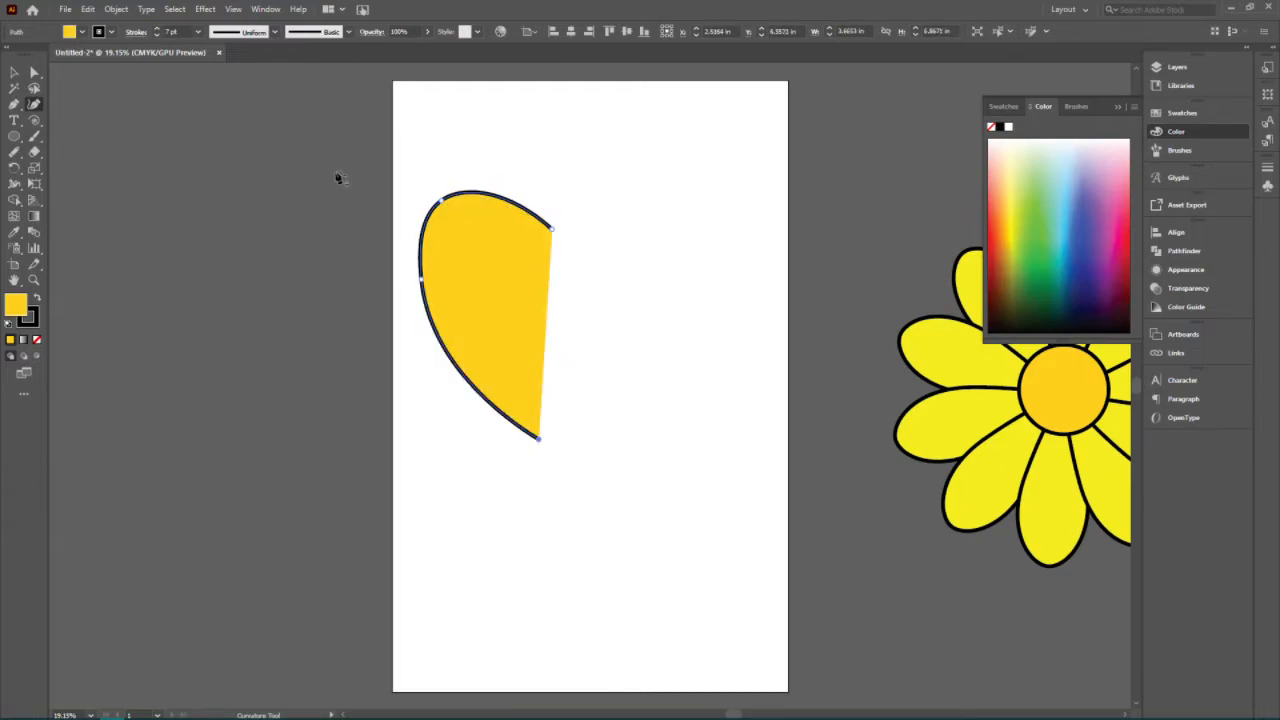
- Reshape the upper arc of the half-teardrop path into a rounder, steeper curve by adjusting the direction handles of its top anchors
key(v)
click(554, 234)
drag(512, 186, 511, 168)
click(533, 241)
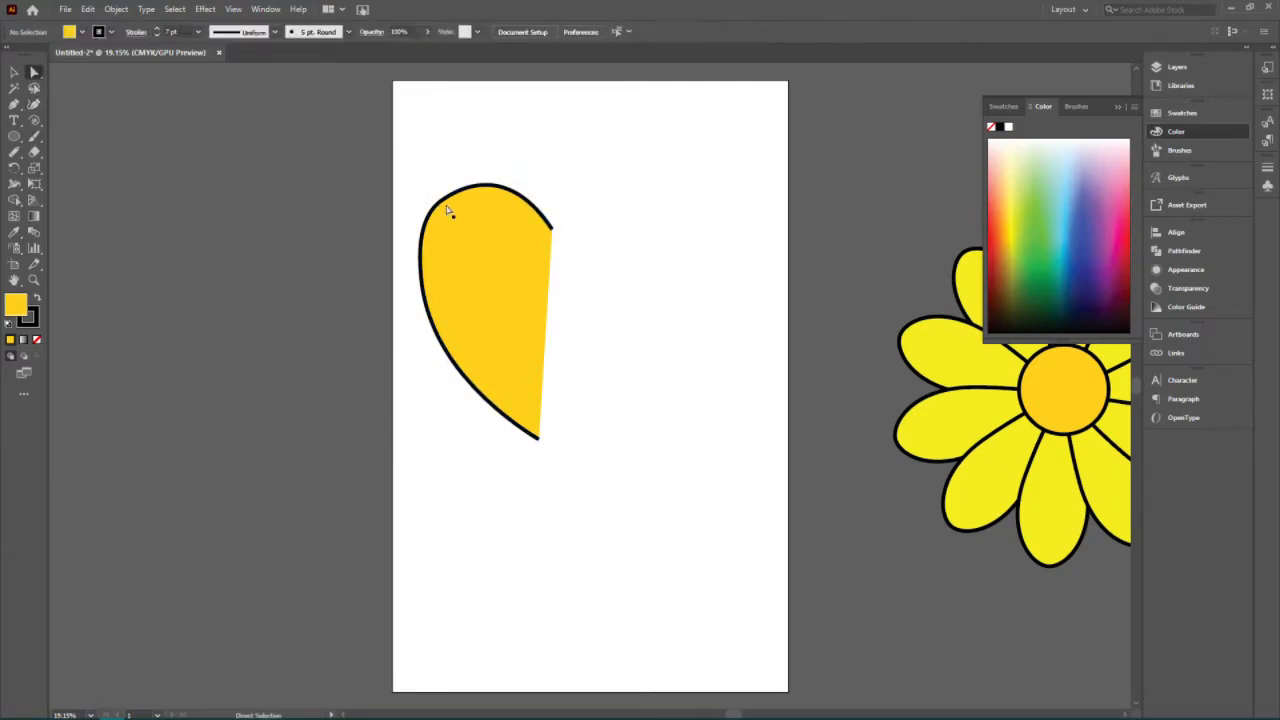
click(440, 204)
click(449, 199)
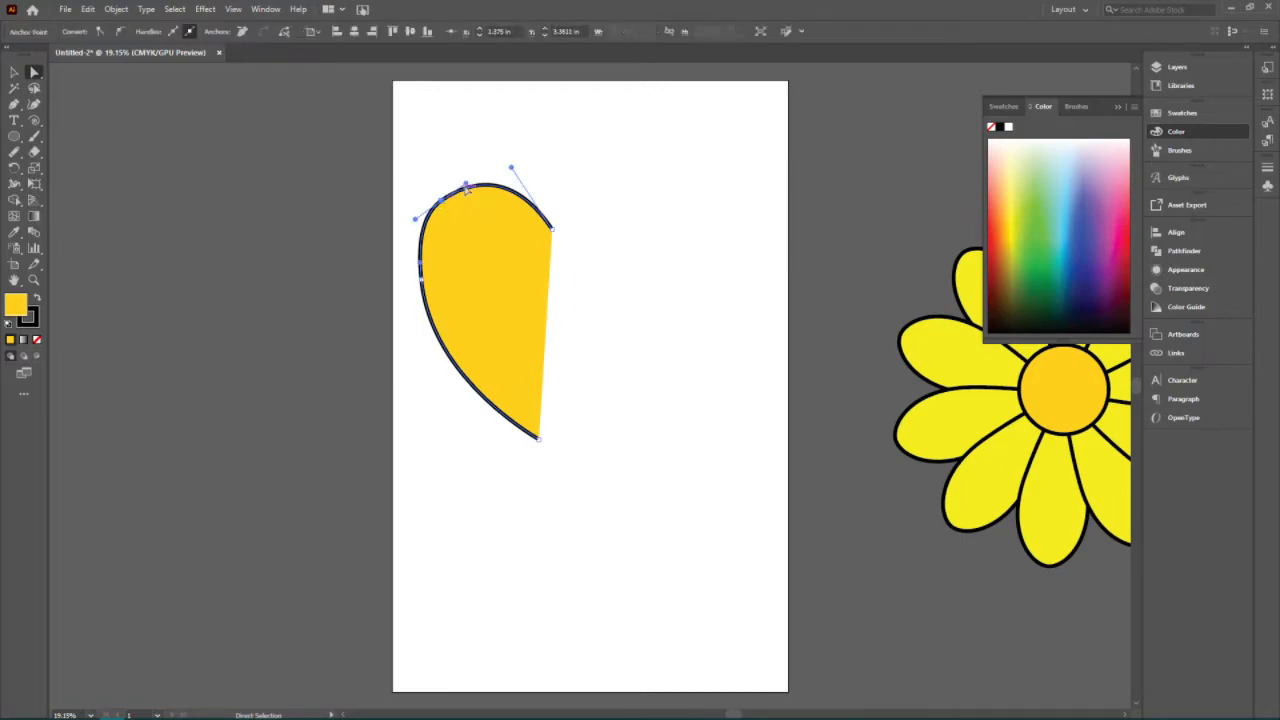
drag(463, 180, 461, 176)
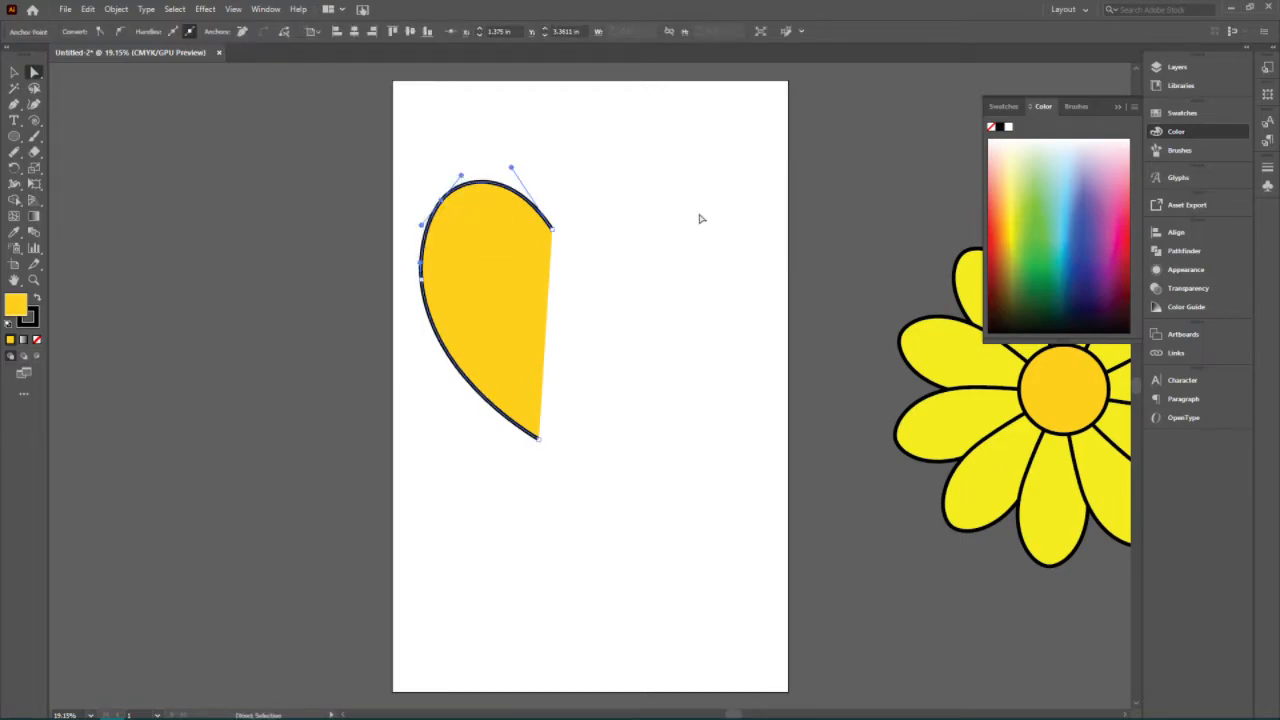
click(617, 329)
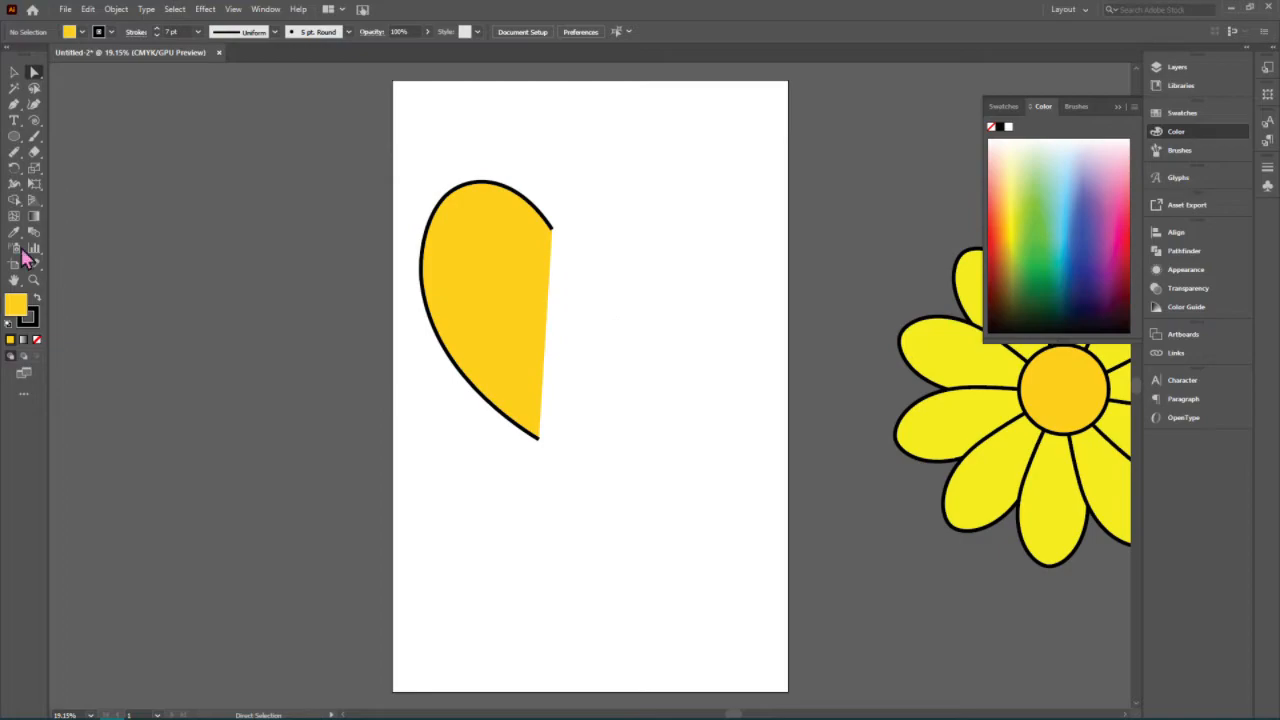
click(8, 170)
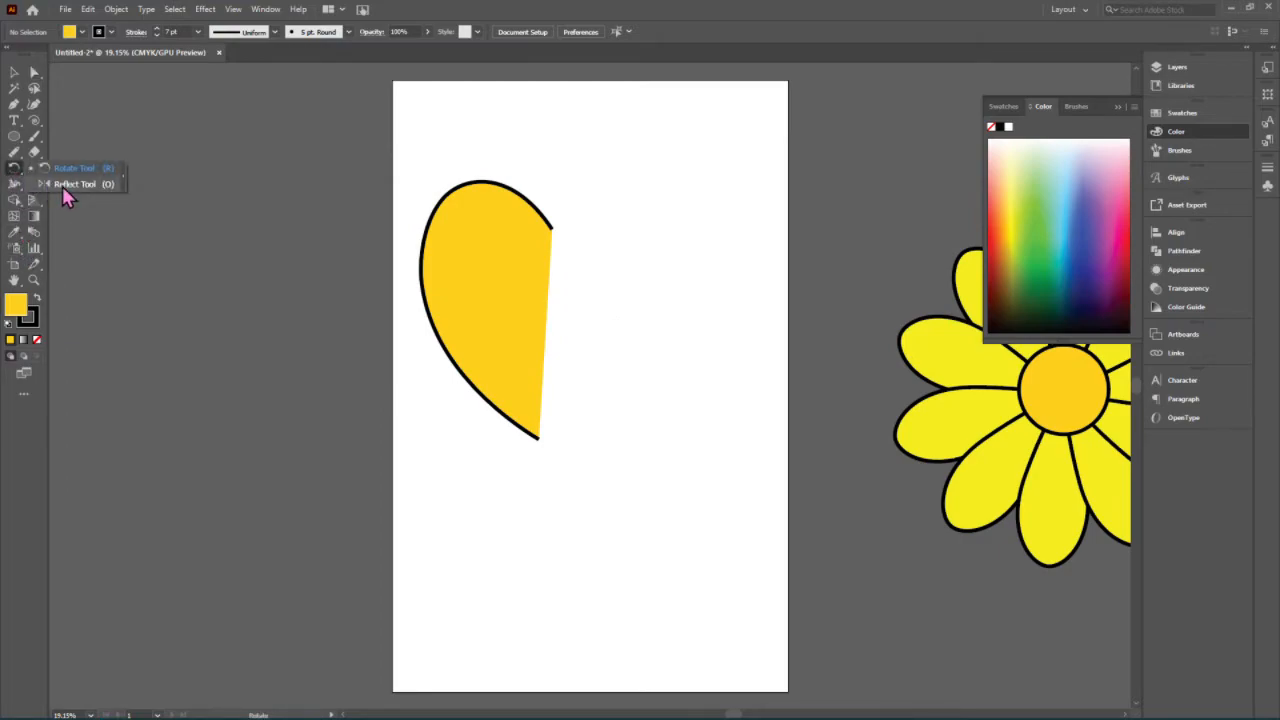
click(68, 185)
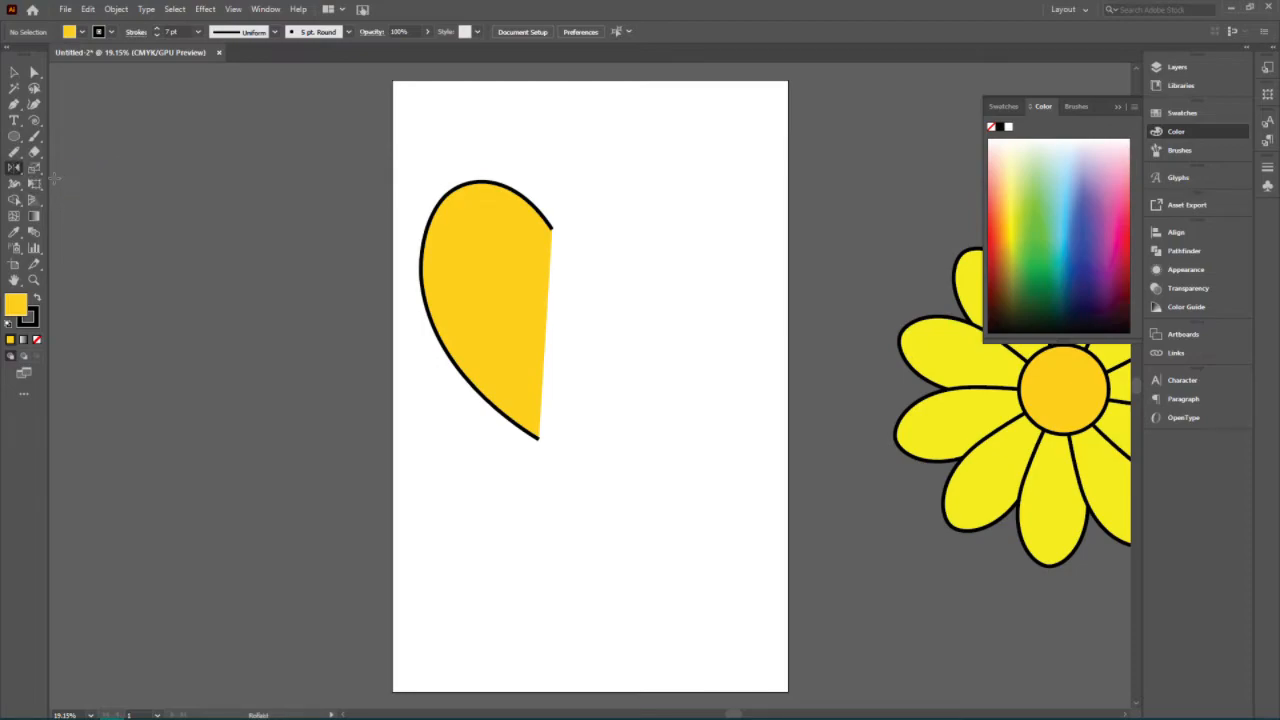
key(alt)
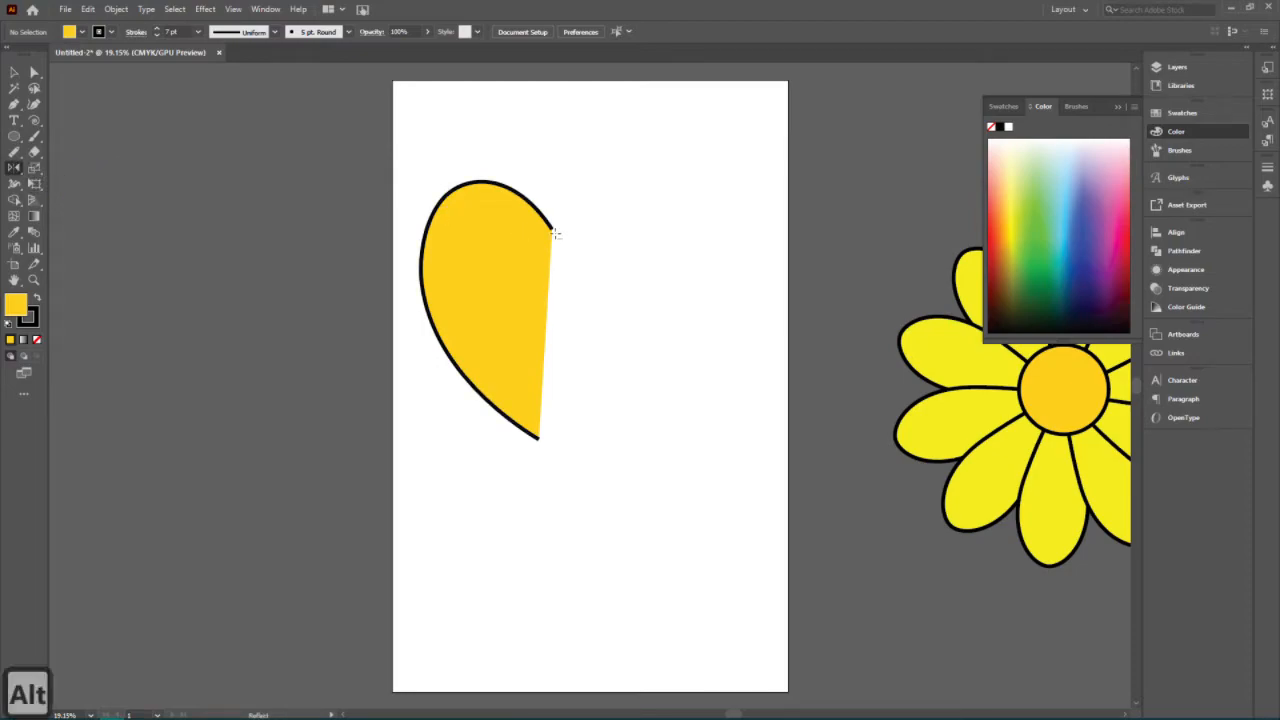
alt+click(551, 224)
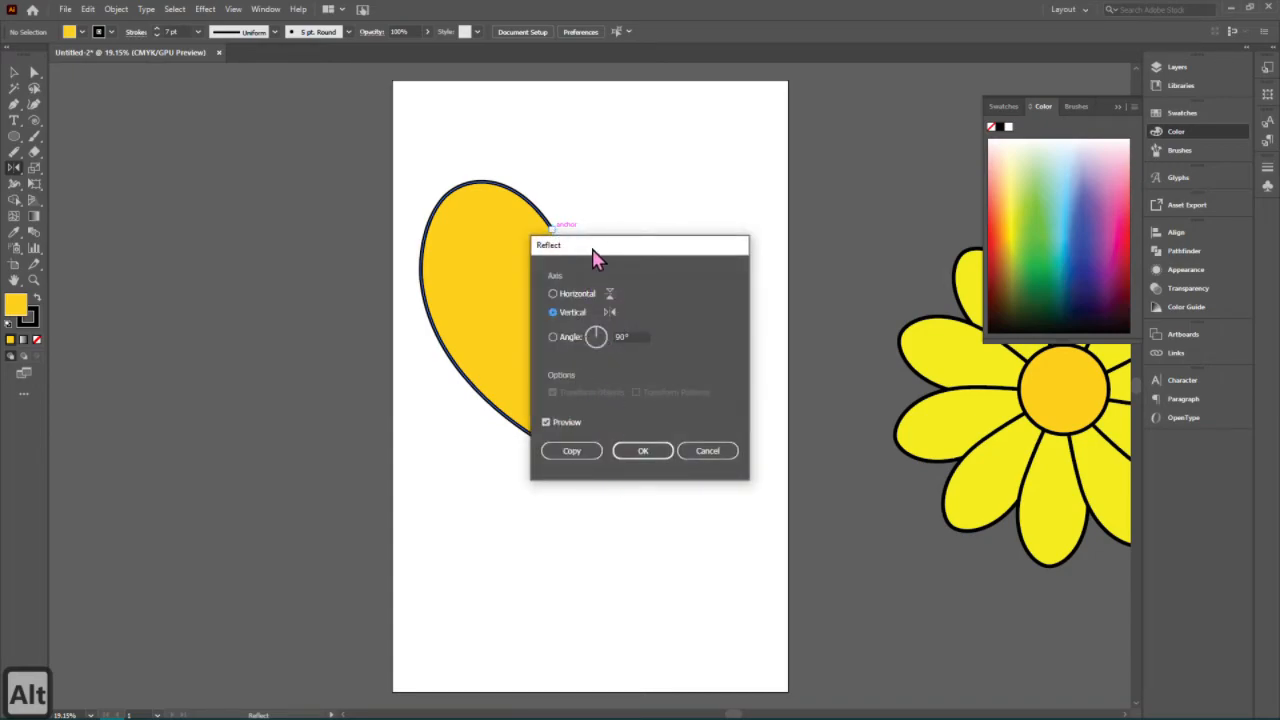
drag(620, 250, 748, 245)
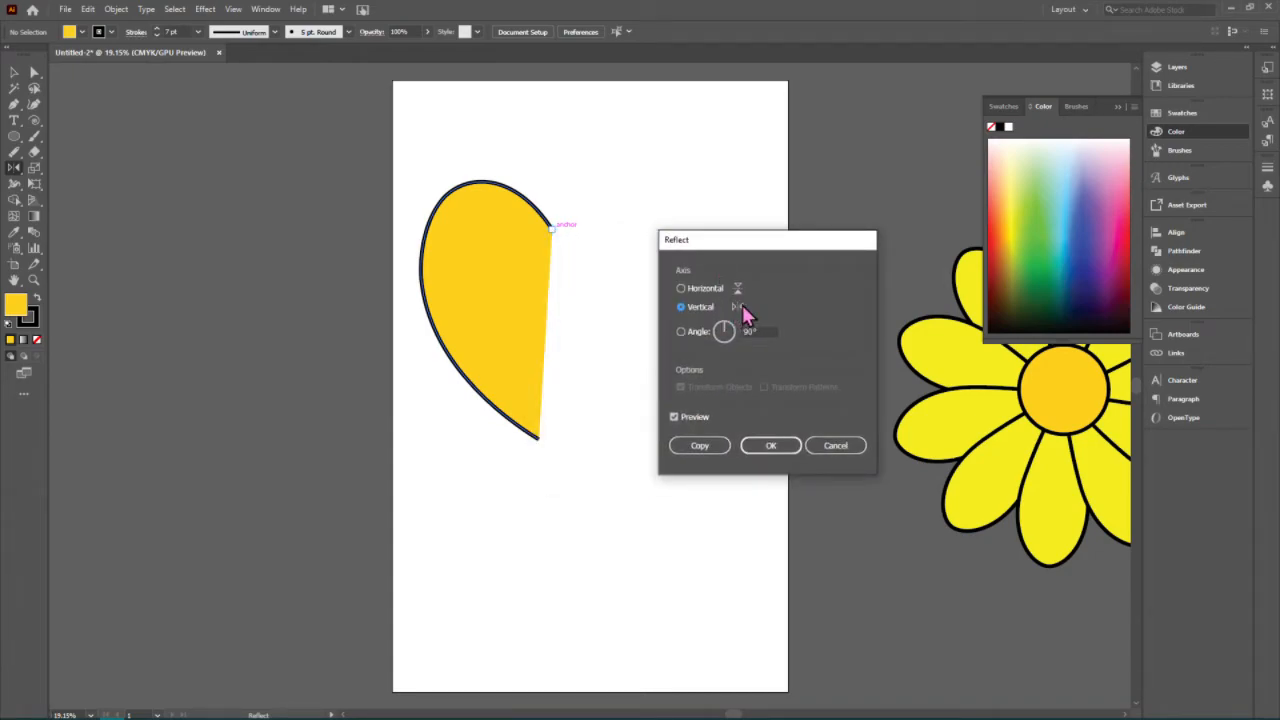
click(675, 416)
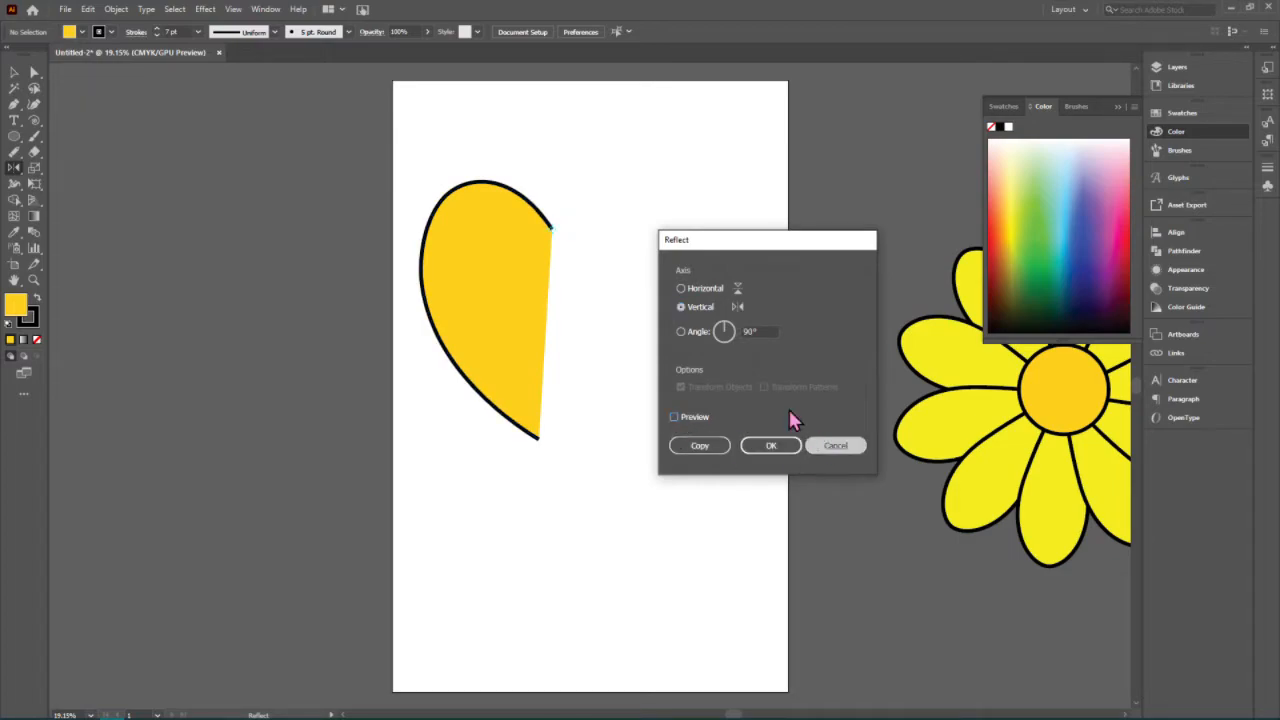
click(815, 445)
- Reflect a copy of the half-heart path across the vertical axis through its upper end anchor
click(14, 72)
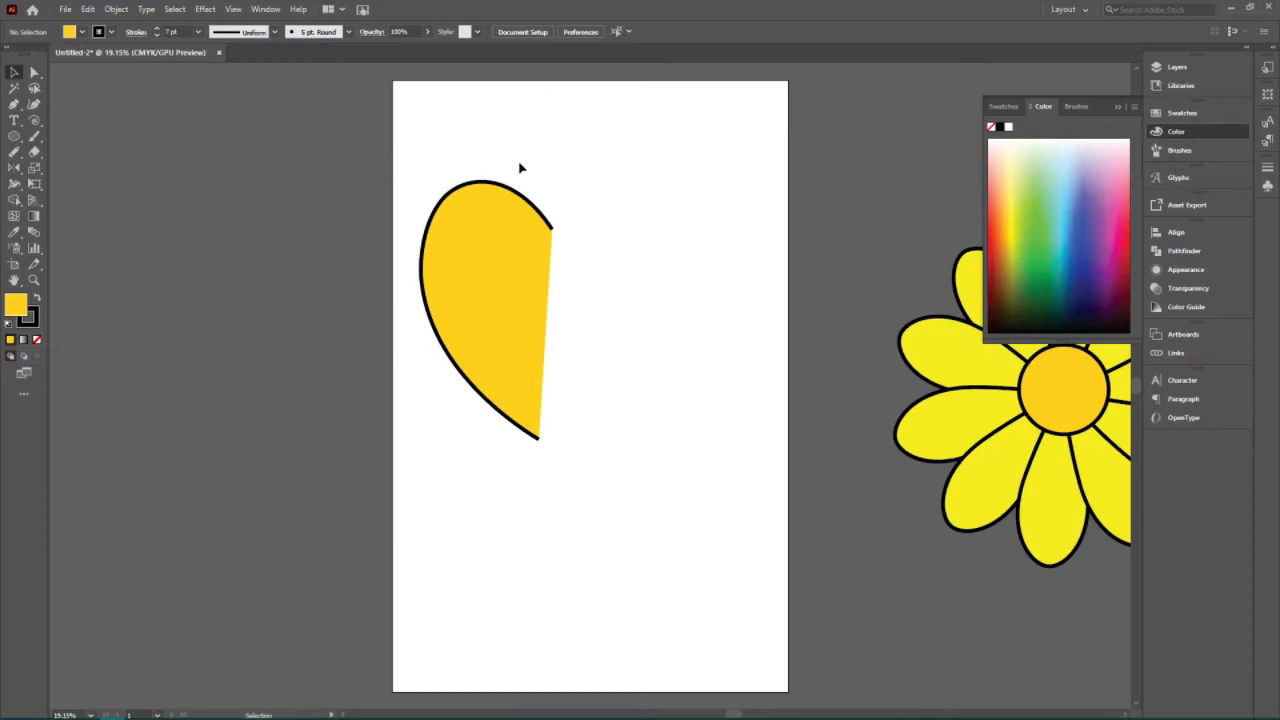
click(503, 277)
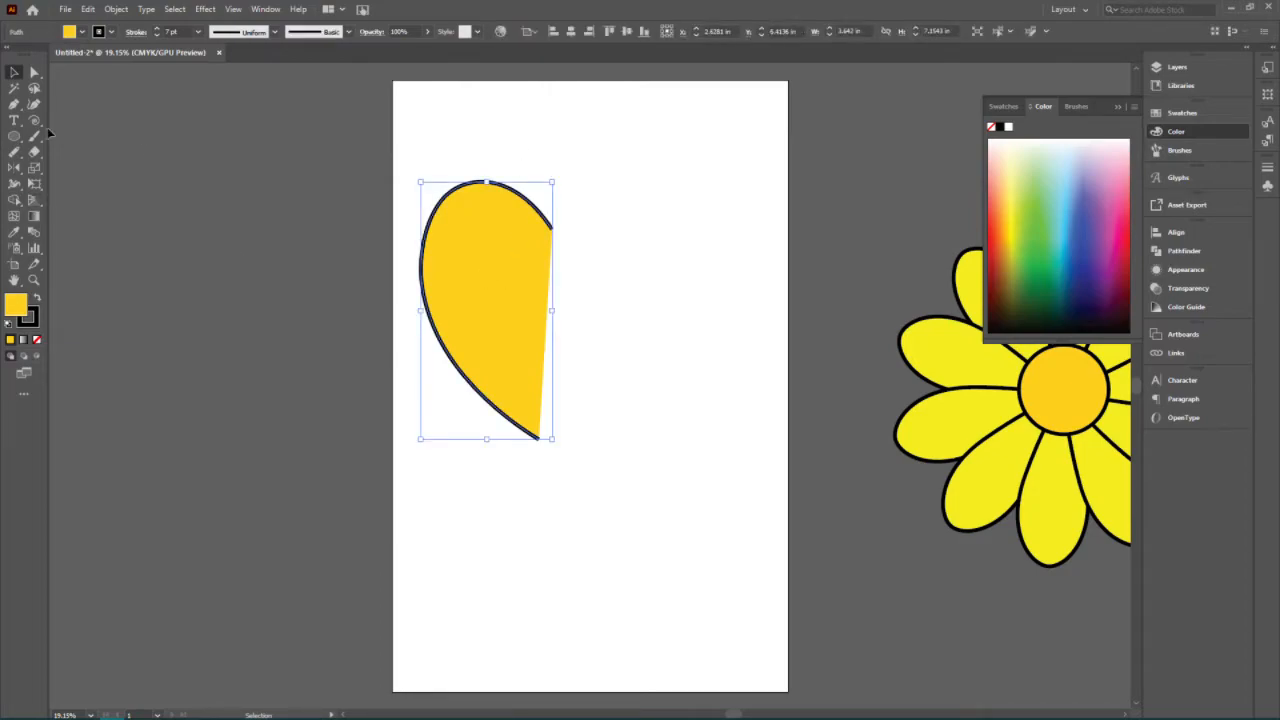
click(15, 169)
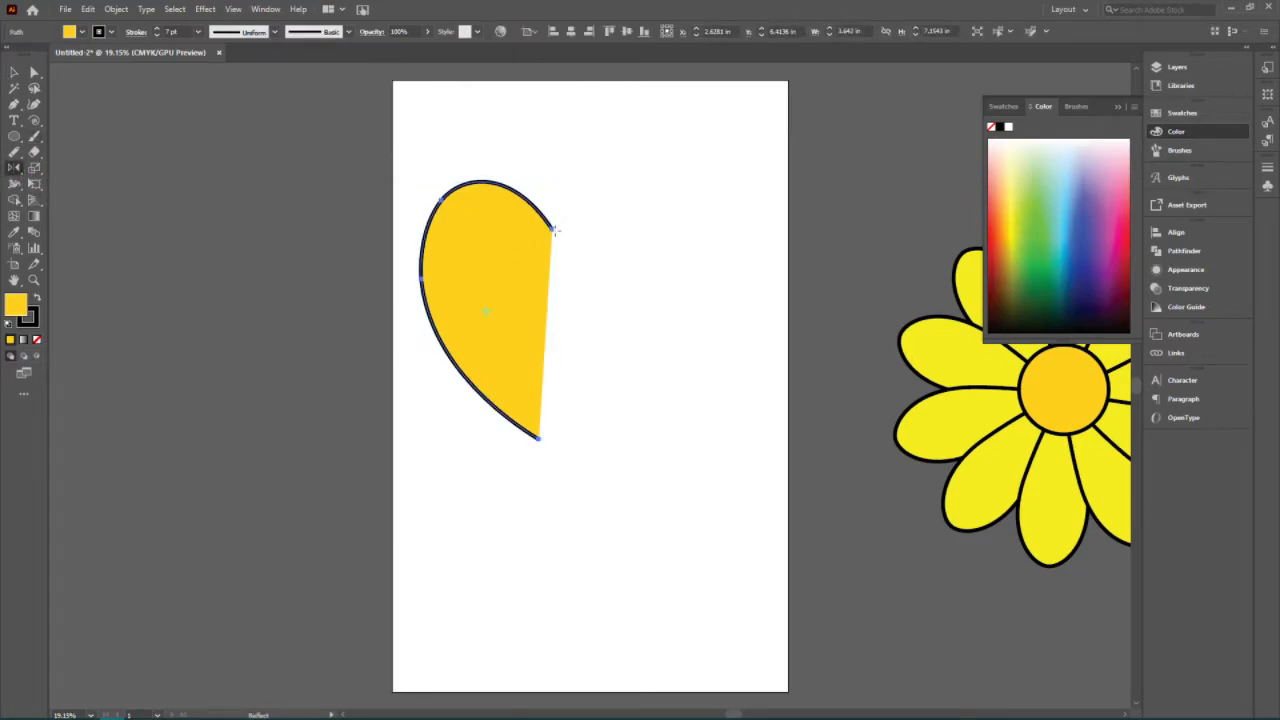
alt+click(551, 229)
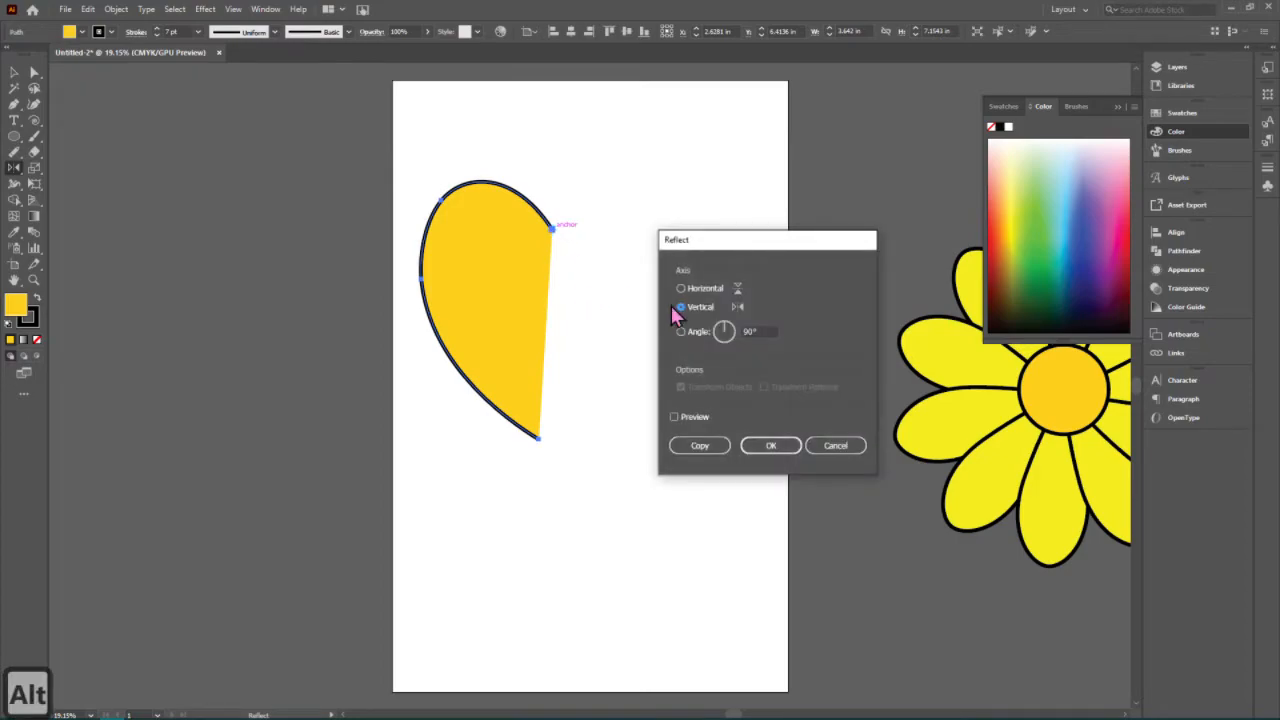
click(675, 417)
click(673, 417)
click(673, 416)
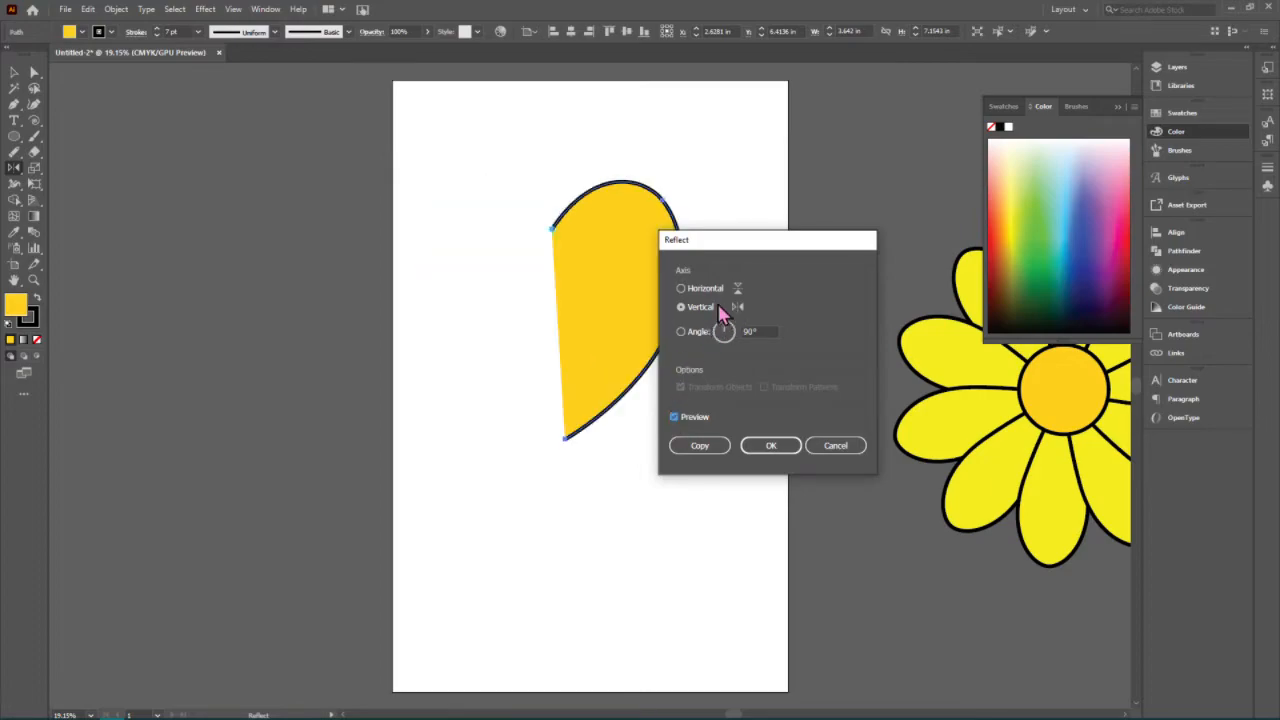
click(675, 416)
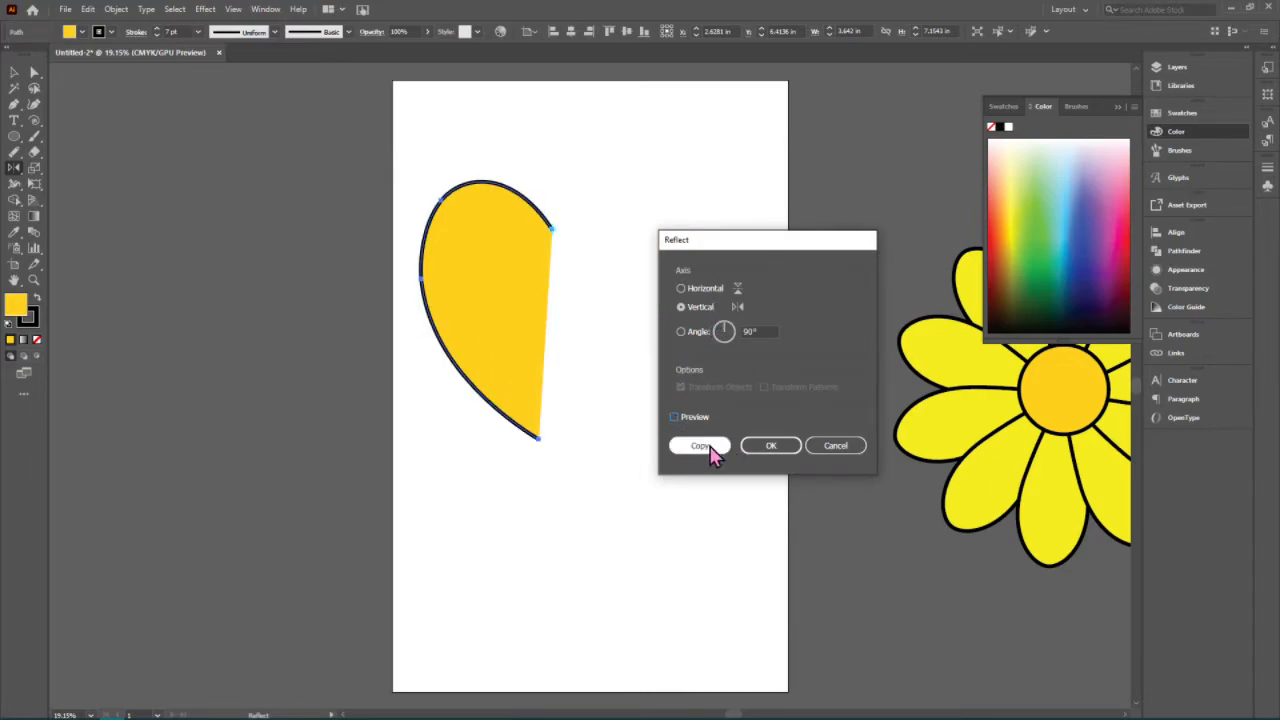
click(700, 446)
- Examine the separate end anchors at the lower tips of the two heart halves with the Direct Selection tool
click(34, 73)
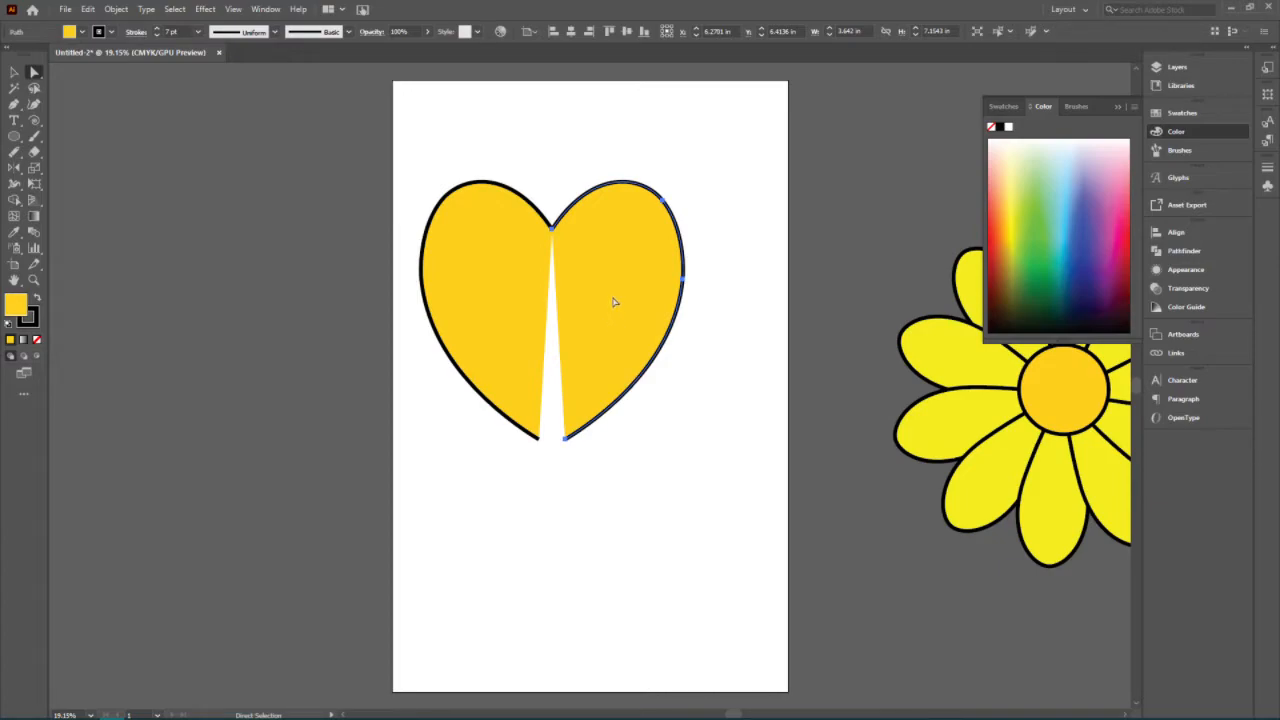
click(610, 484)
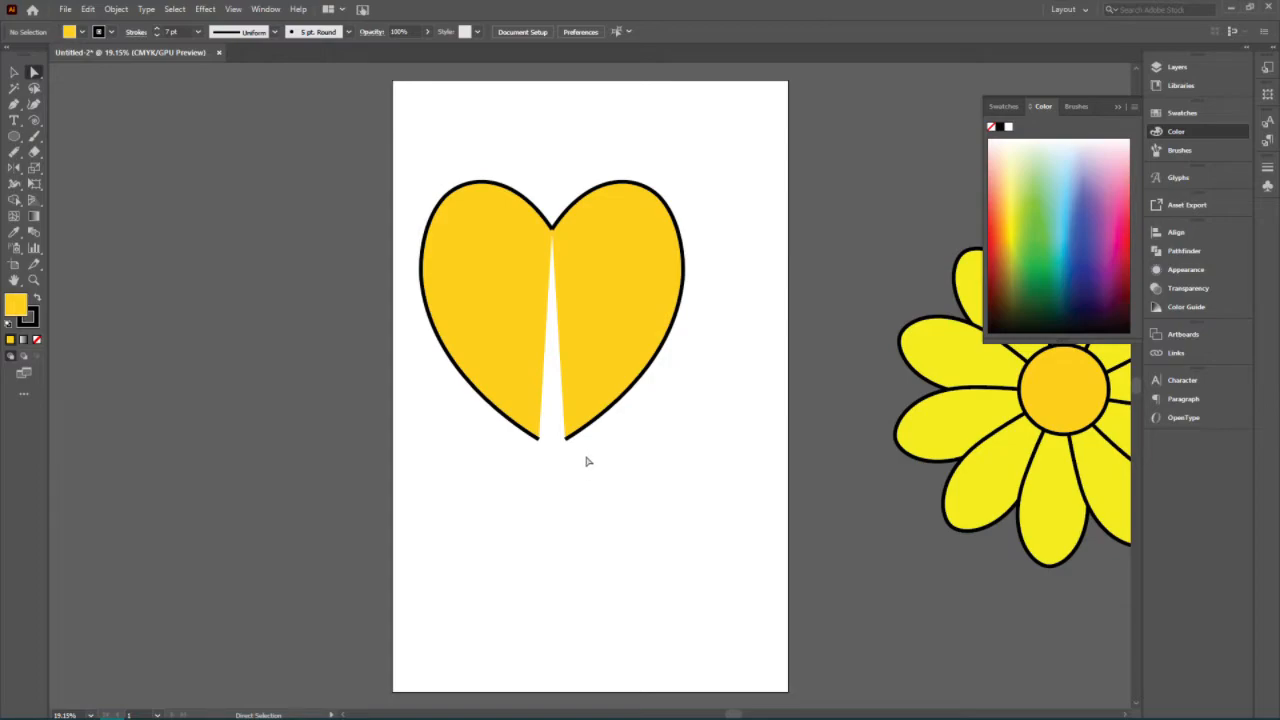
drag(566, 438, 536, 439)
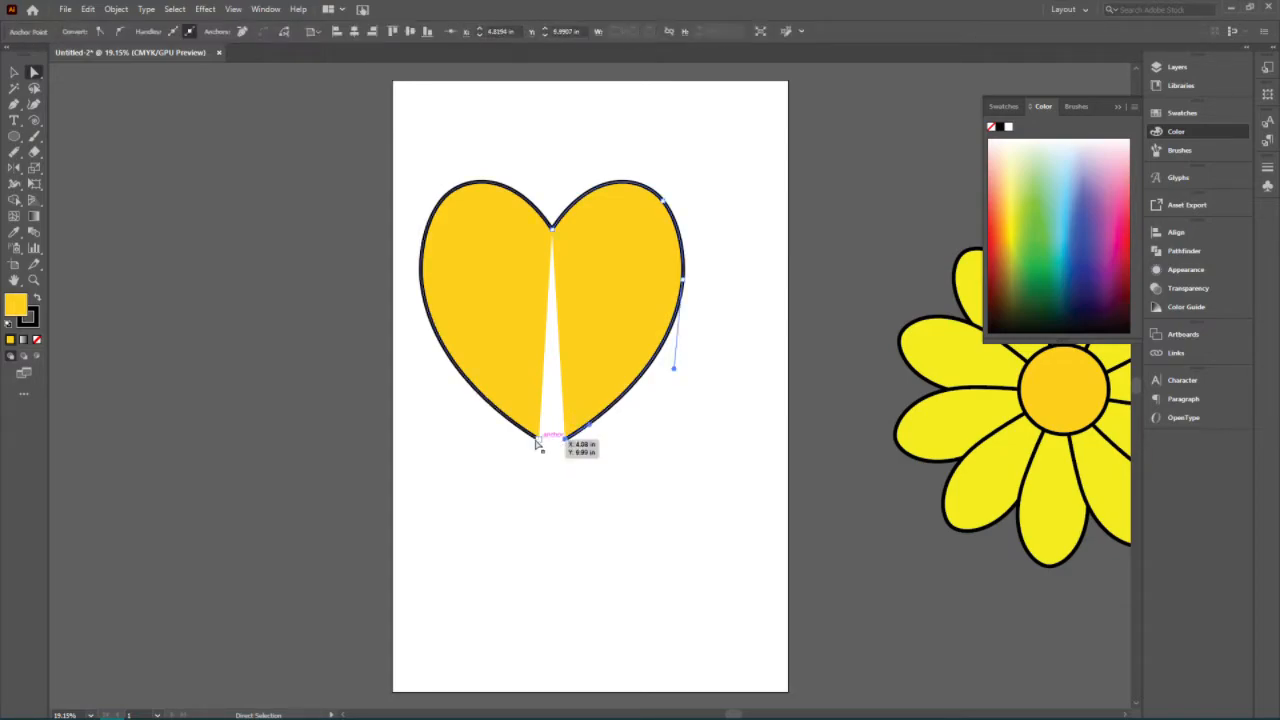
click(537, 441)
click(566, 443)
click(538, 441)
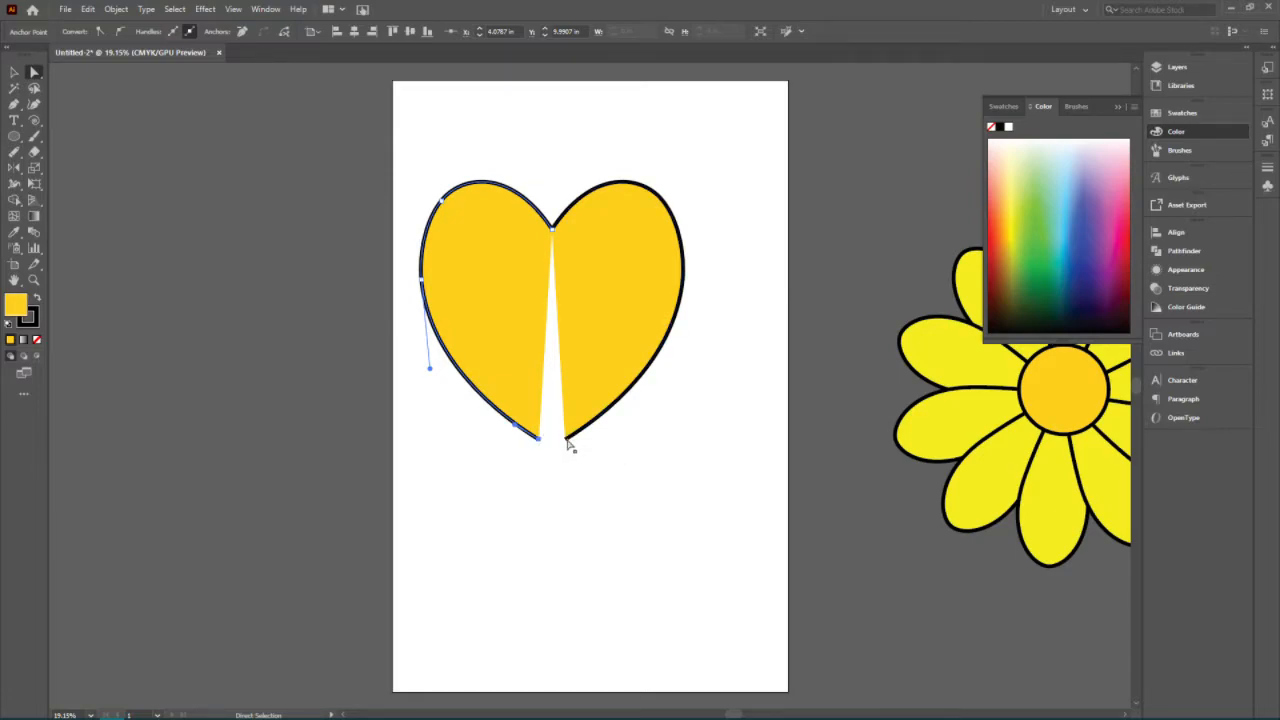
shift+click(553, 231)
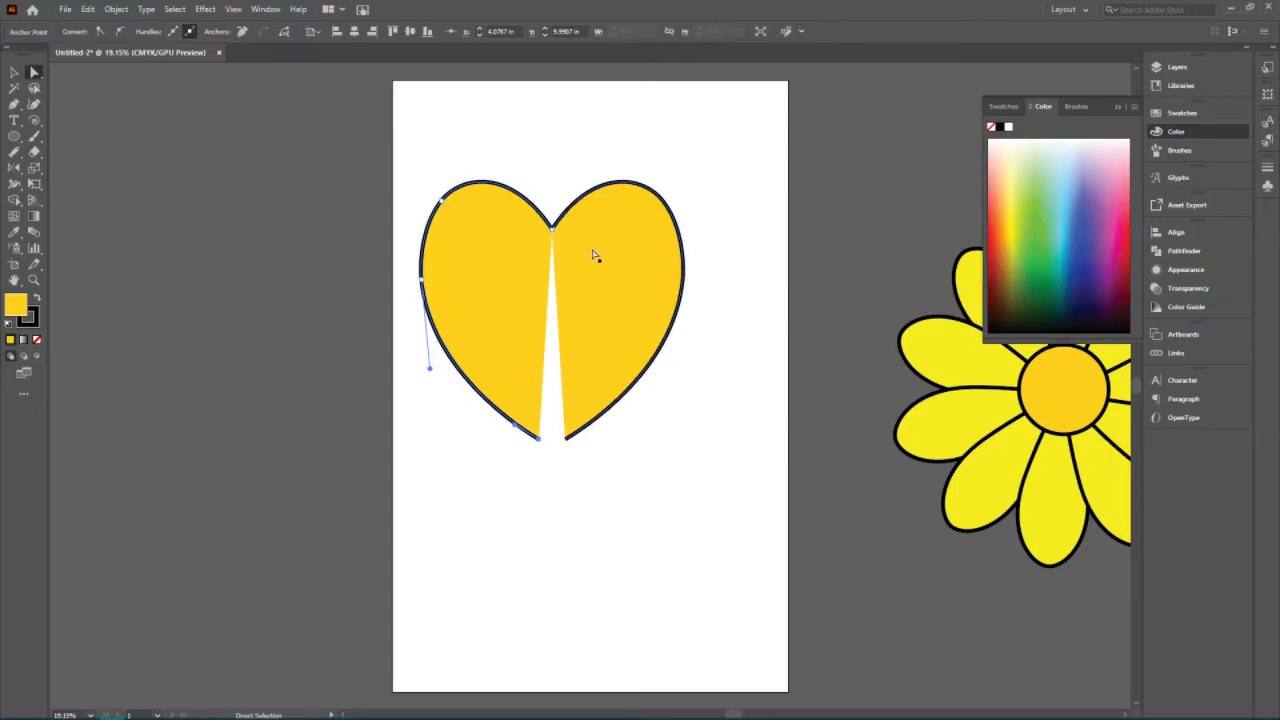
- Move the mirrored half's upper end anchor slightly away from the heart's notch and undo the move
click(550, 178)
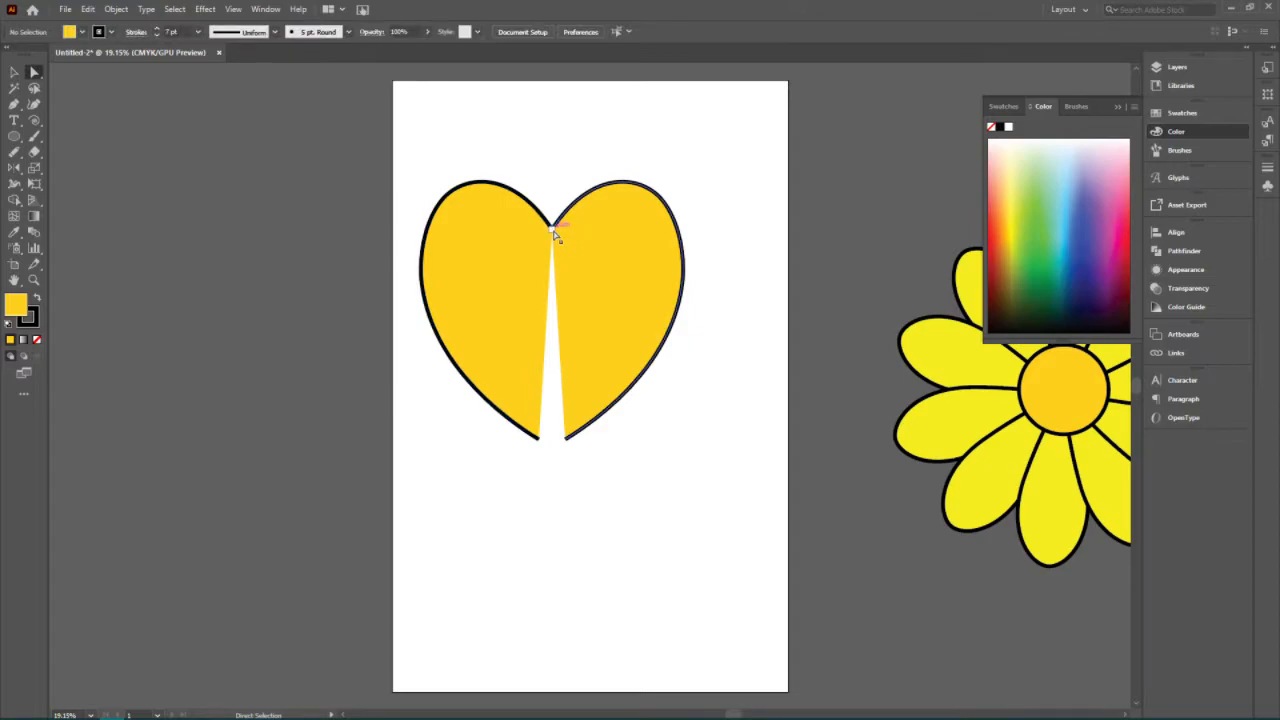
drag(554, 233, 576, 244)
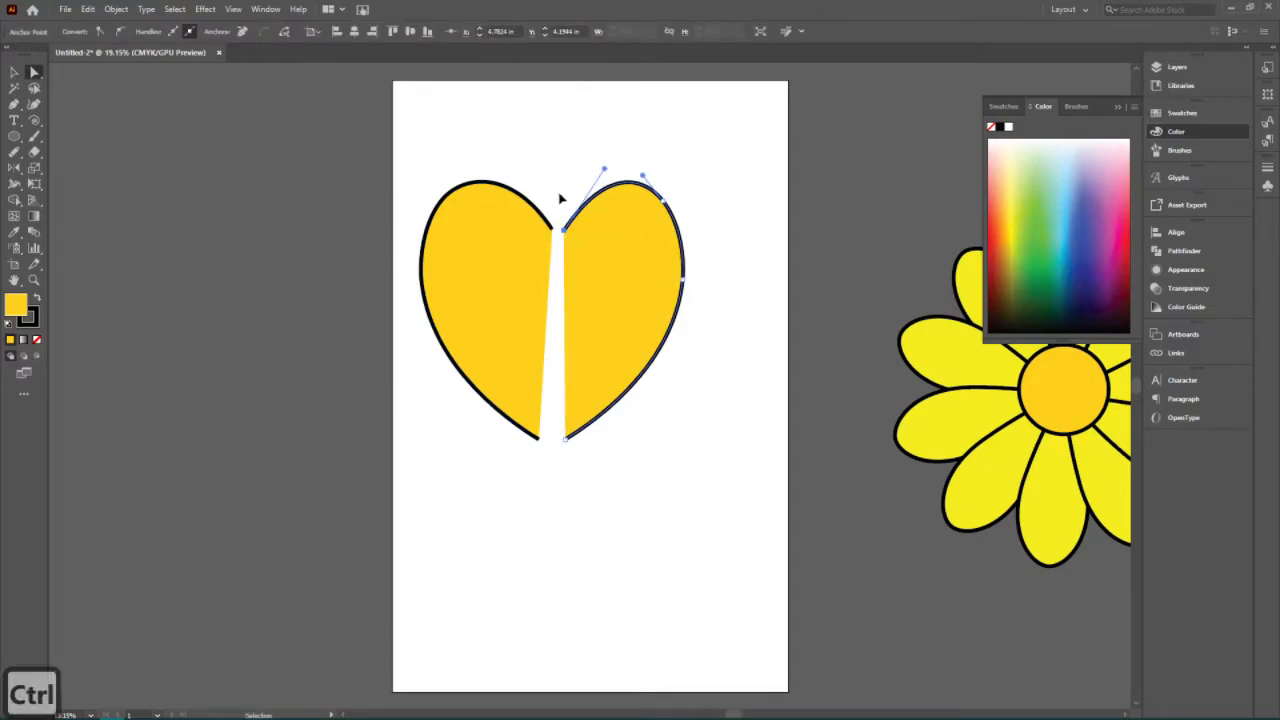
key(ctrl+z)
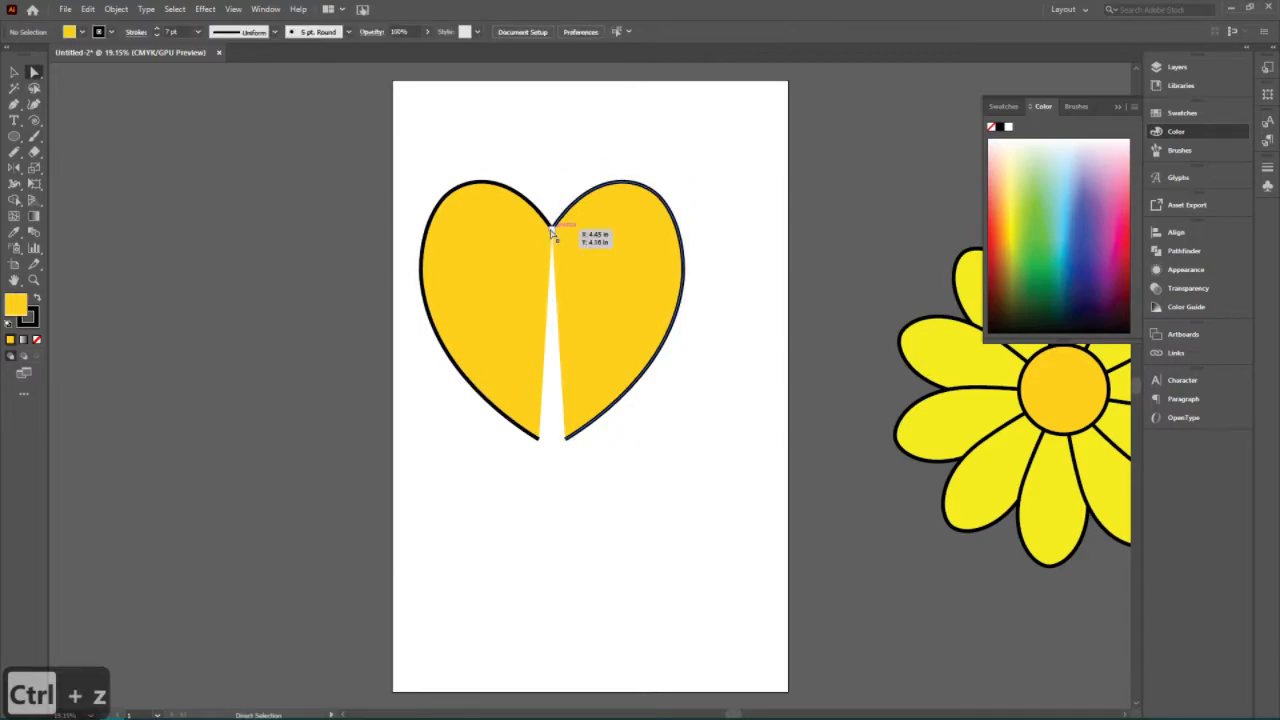
click(559, 230)
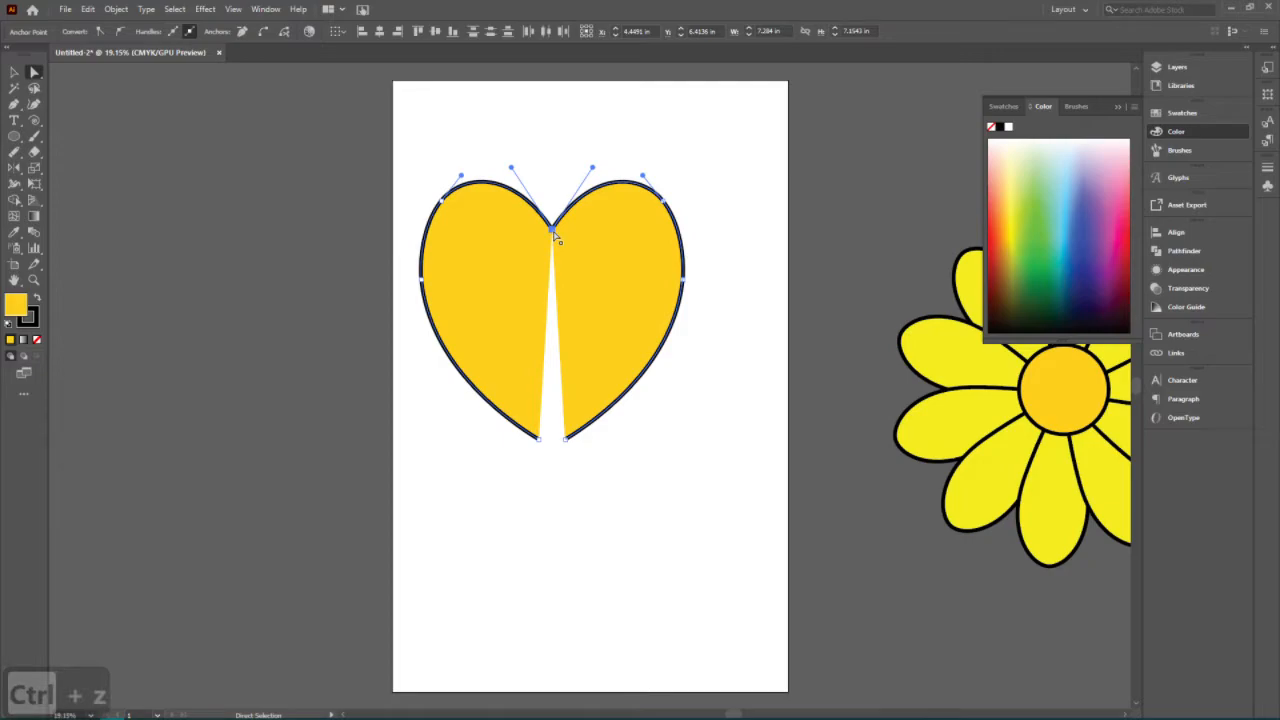
drag(557, 236, 557, 235)
right_click(557, 236)
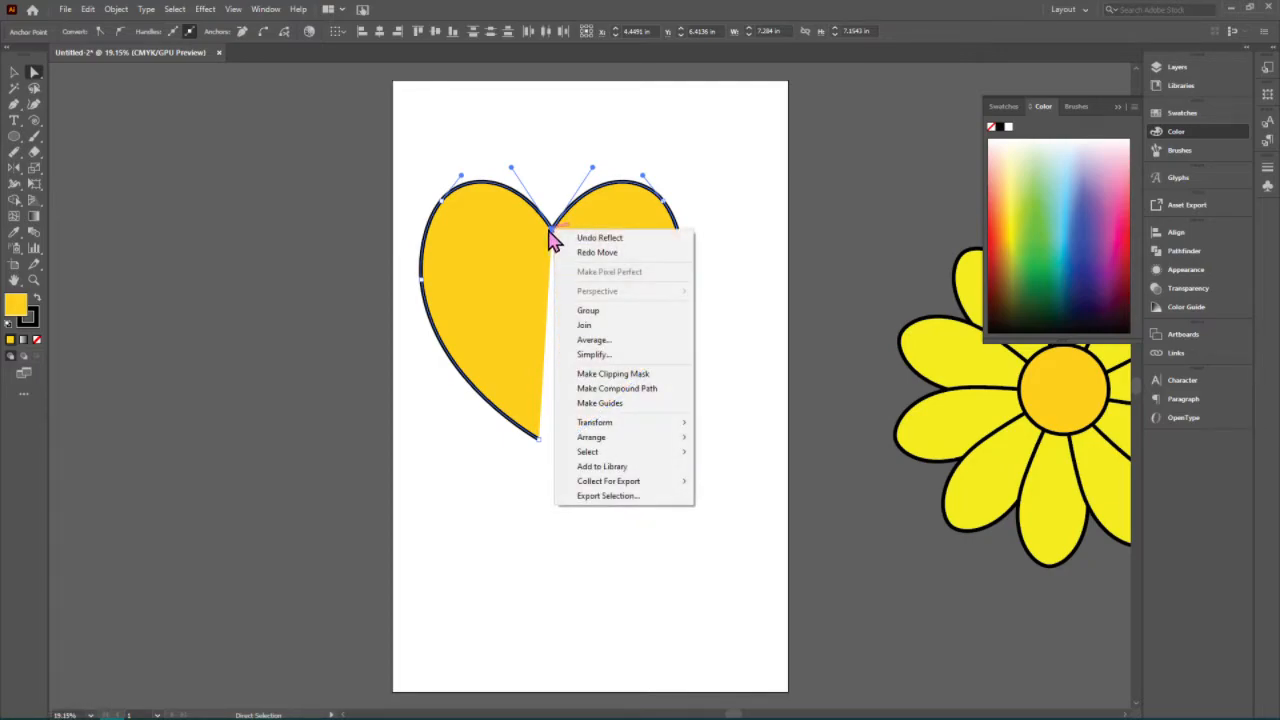
click(610, 341)
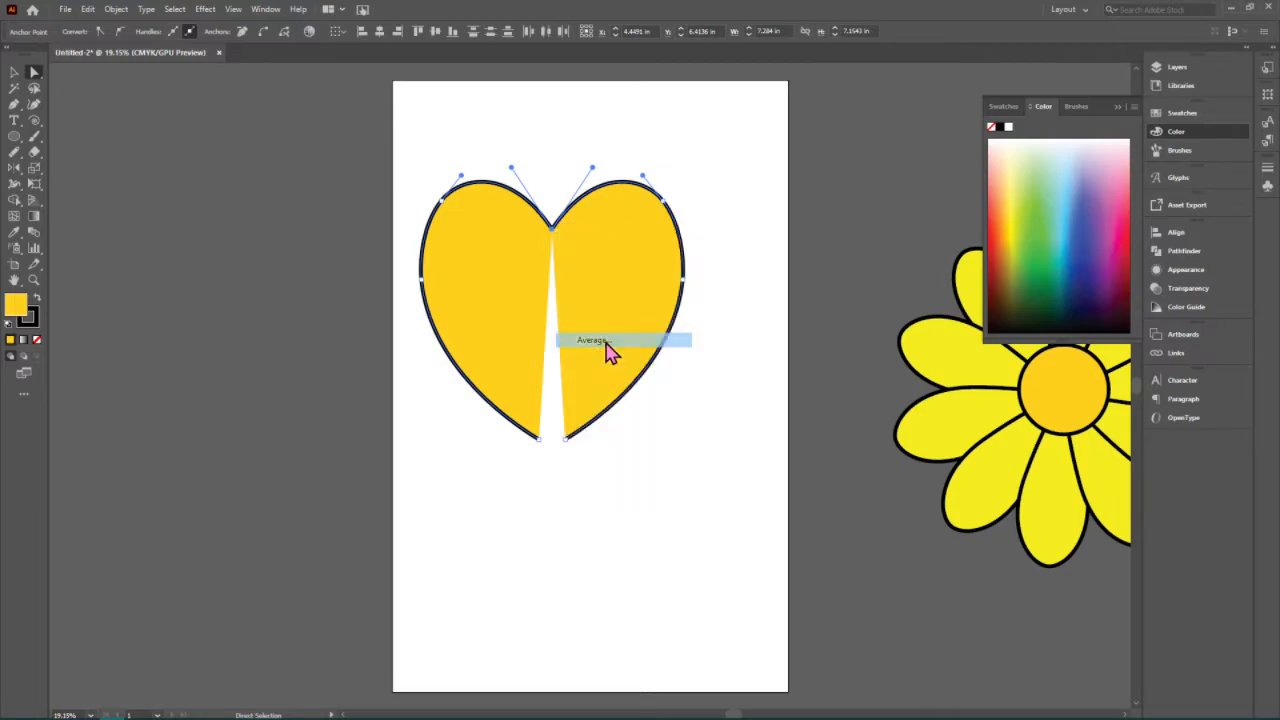
drag(666, 283, 744, 261)
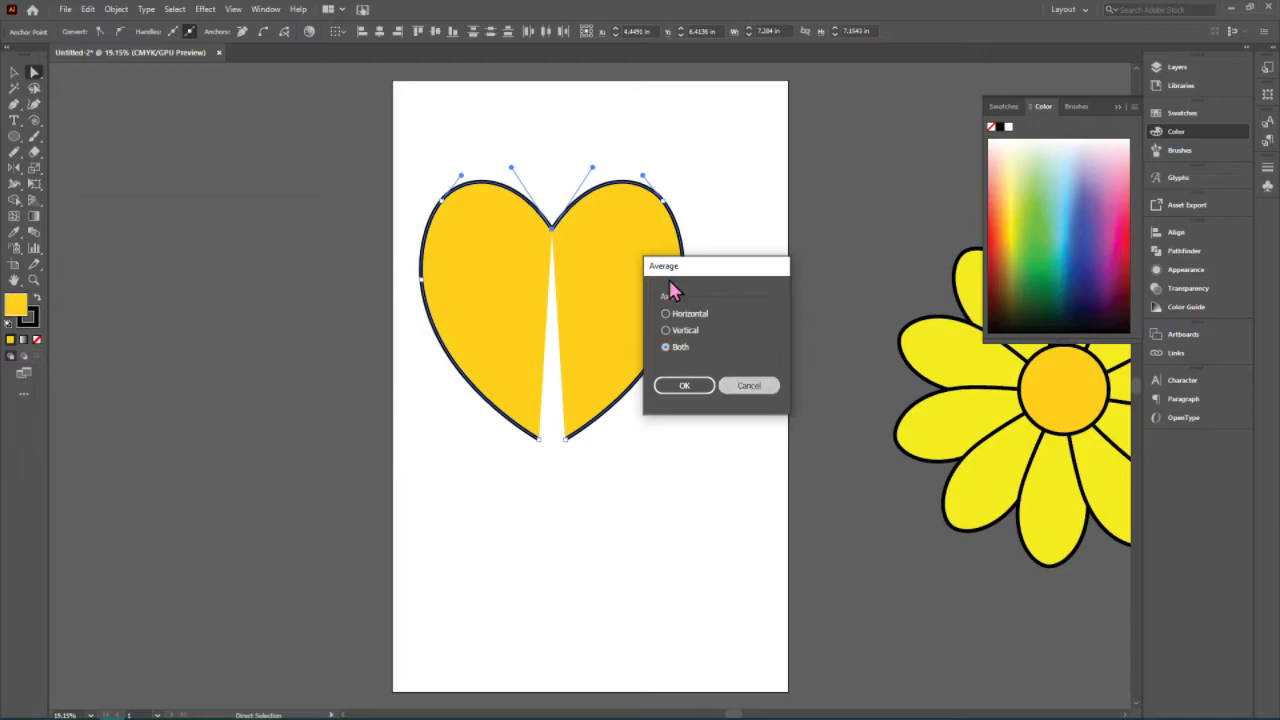
key(Escape)
click(558, 150)
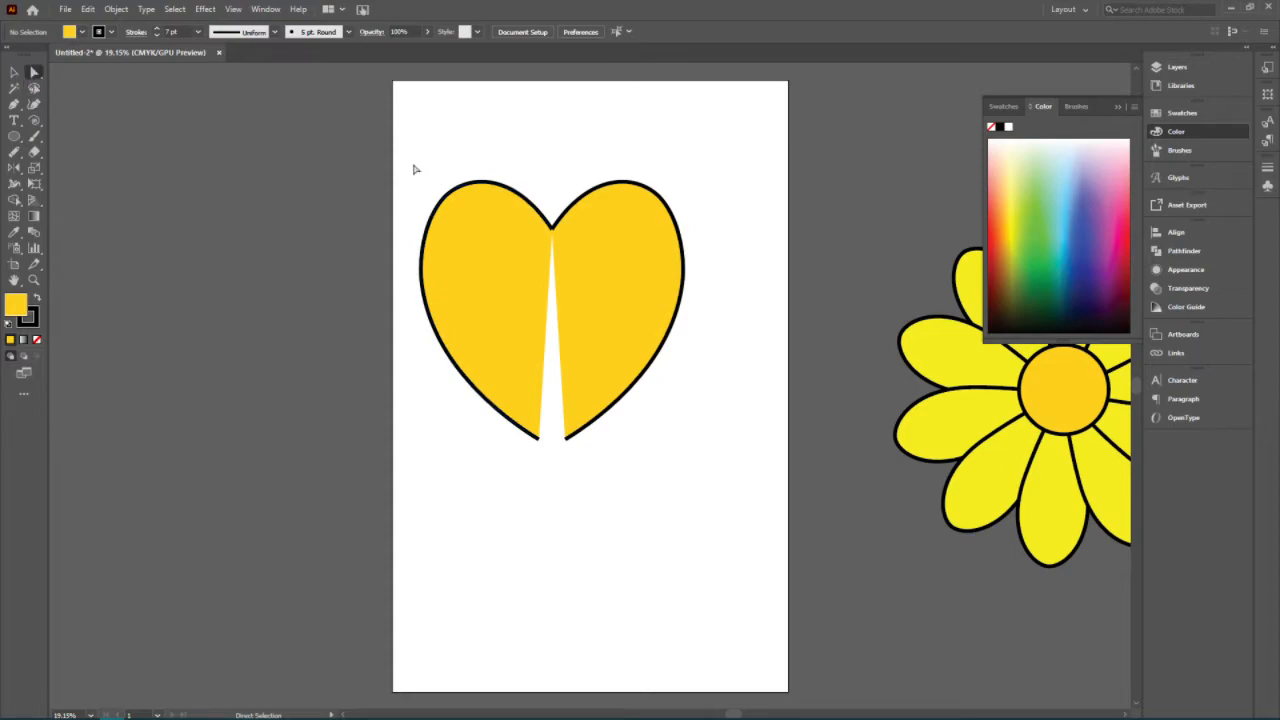
- Select the two overlapping end anchors at the heart's notch and average them on both axes
drag(577, 270, 563, 255)
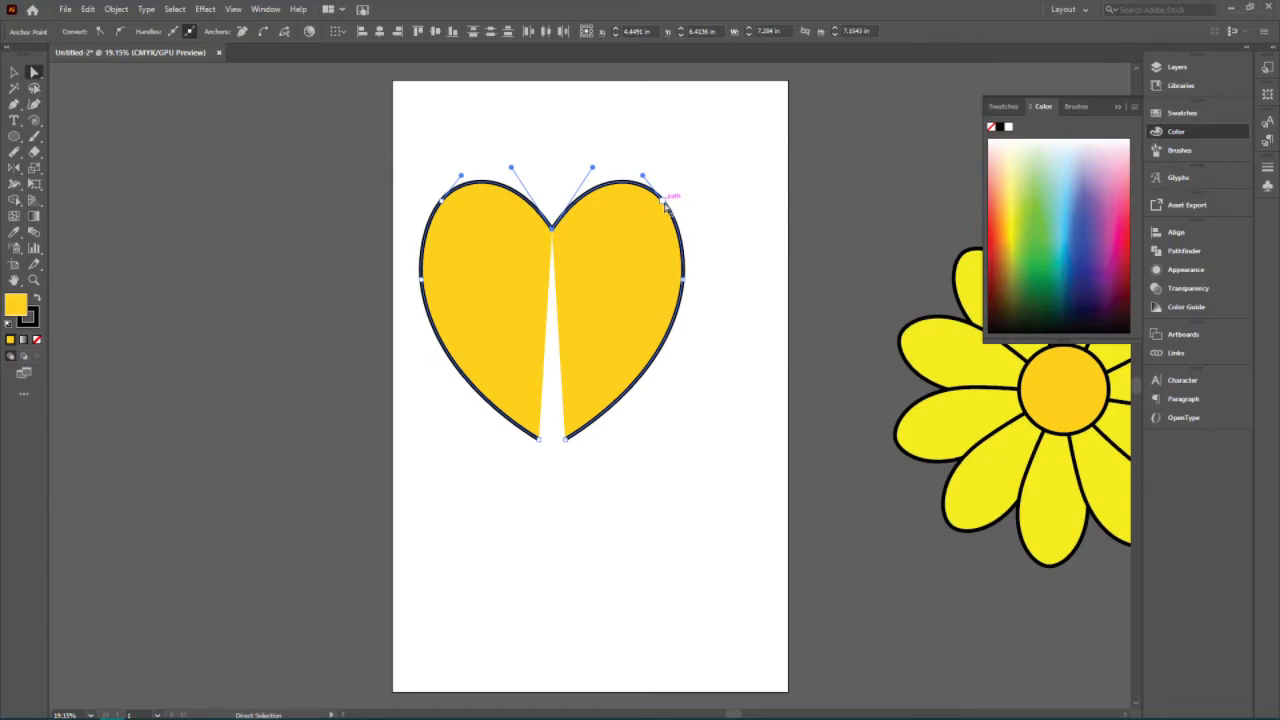
right_click(588, 237)
click(640, 345)
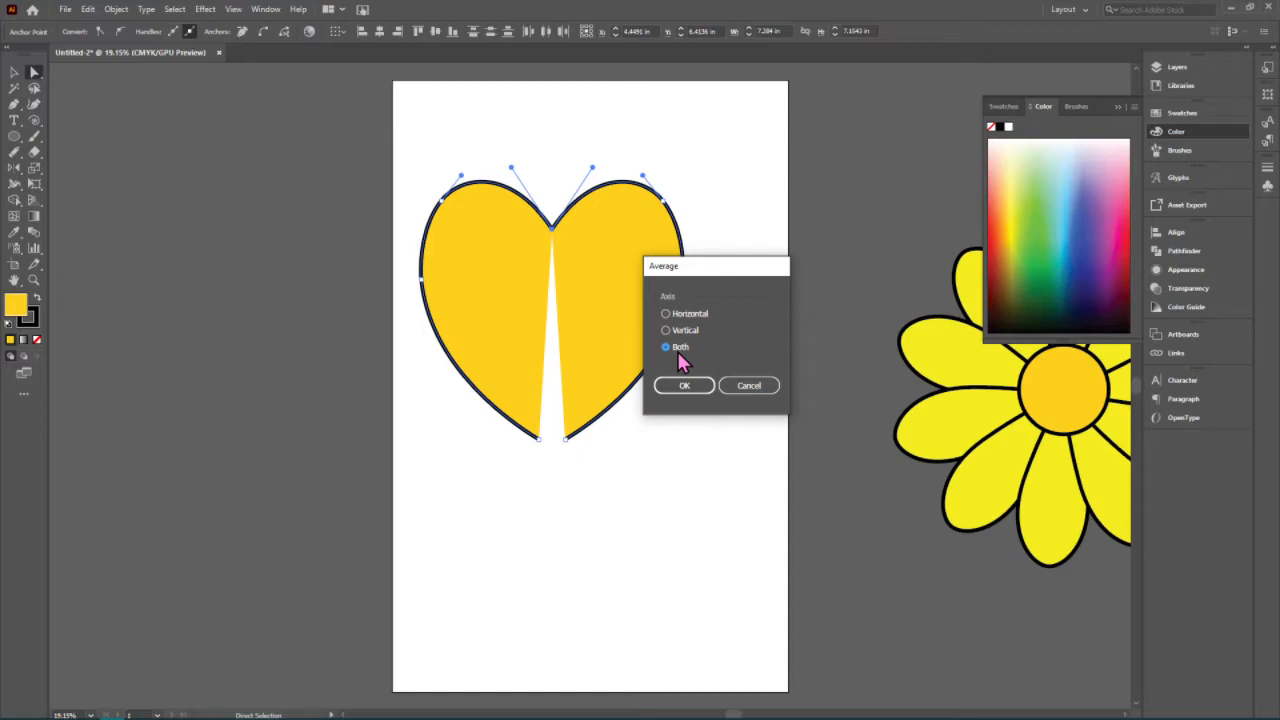
click(685, 388)
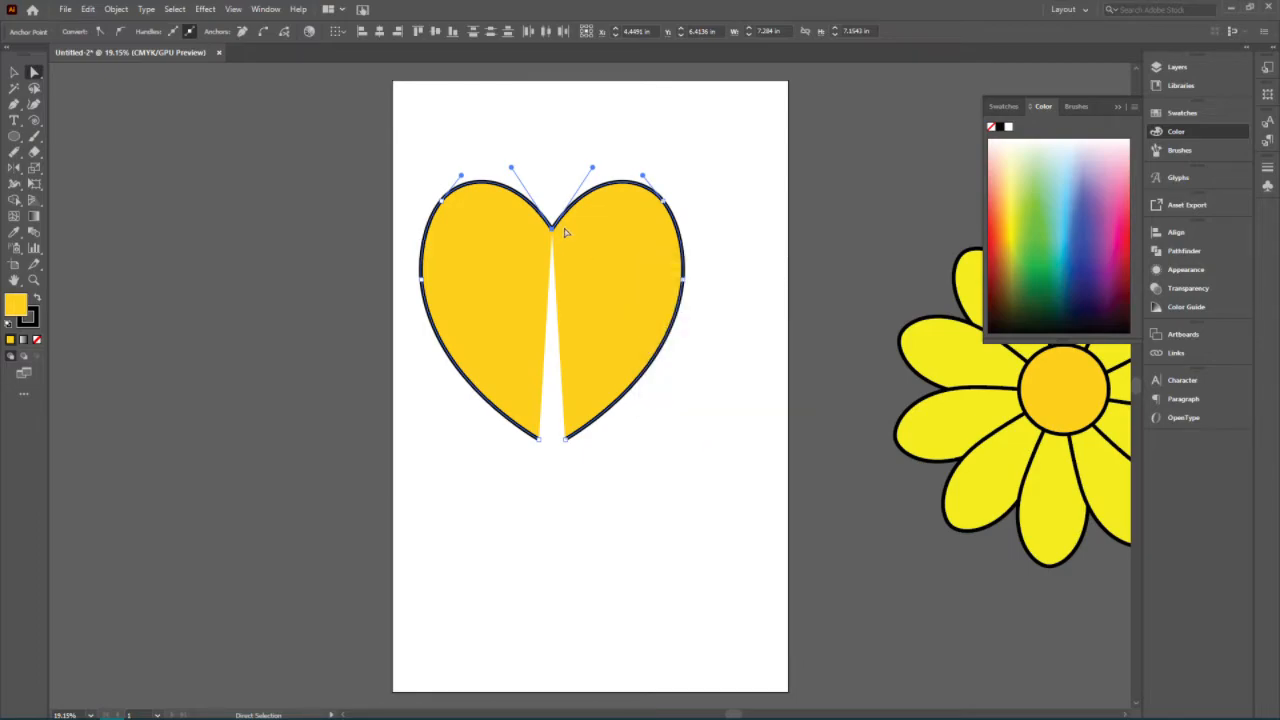
- Join the two averaged notch anchors so both heart halves form one path, and clear the selection
right_click(553, 172)
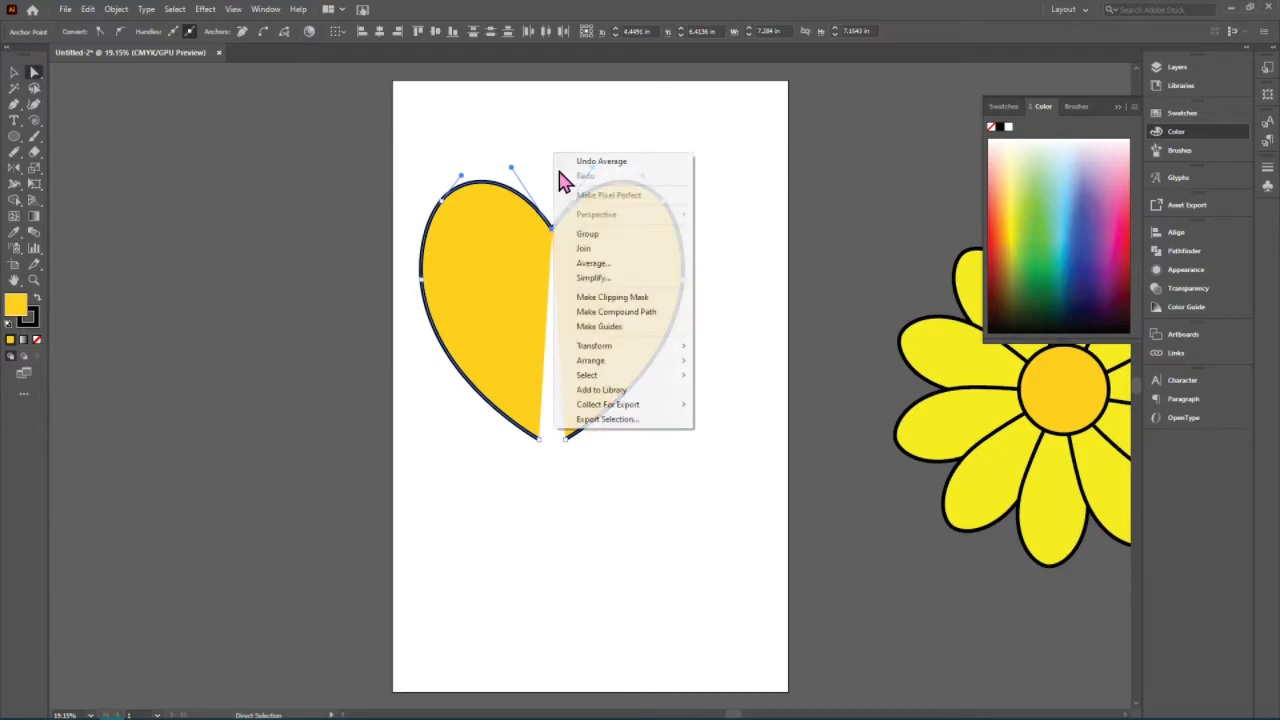
click(604, 249)
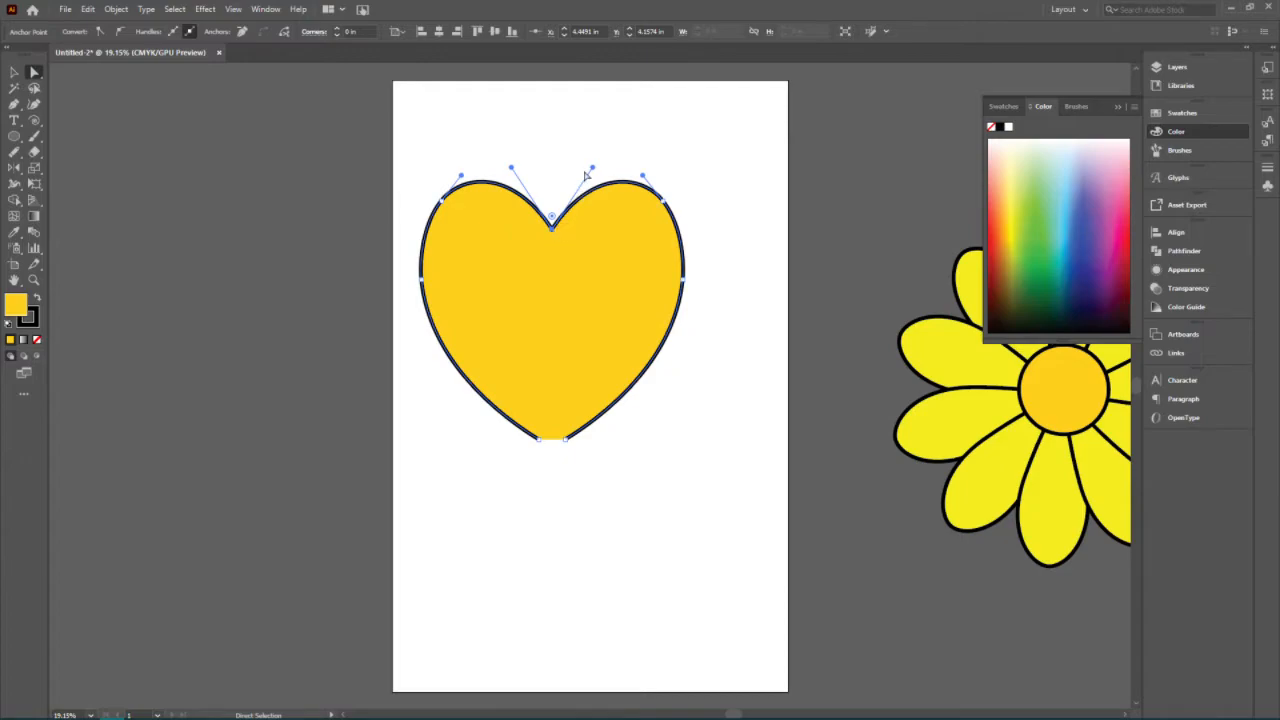
key(ctrl+shift+a)
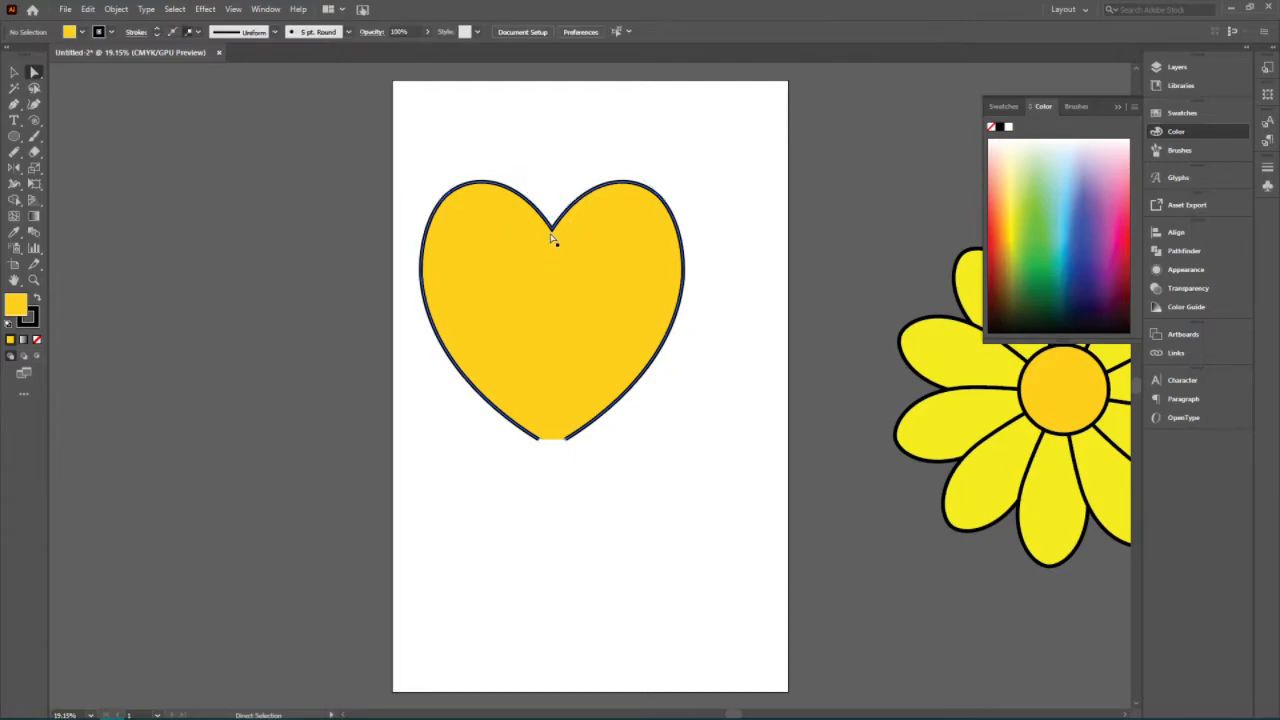
- Move the joined anchor at the heart's notch upward and undo the move
click(552, 230)
drag(552, 230, 558, 176)
key(ctrl+z)
key(ctrl+z)
key(ctrl+z)
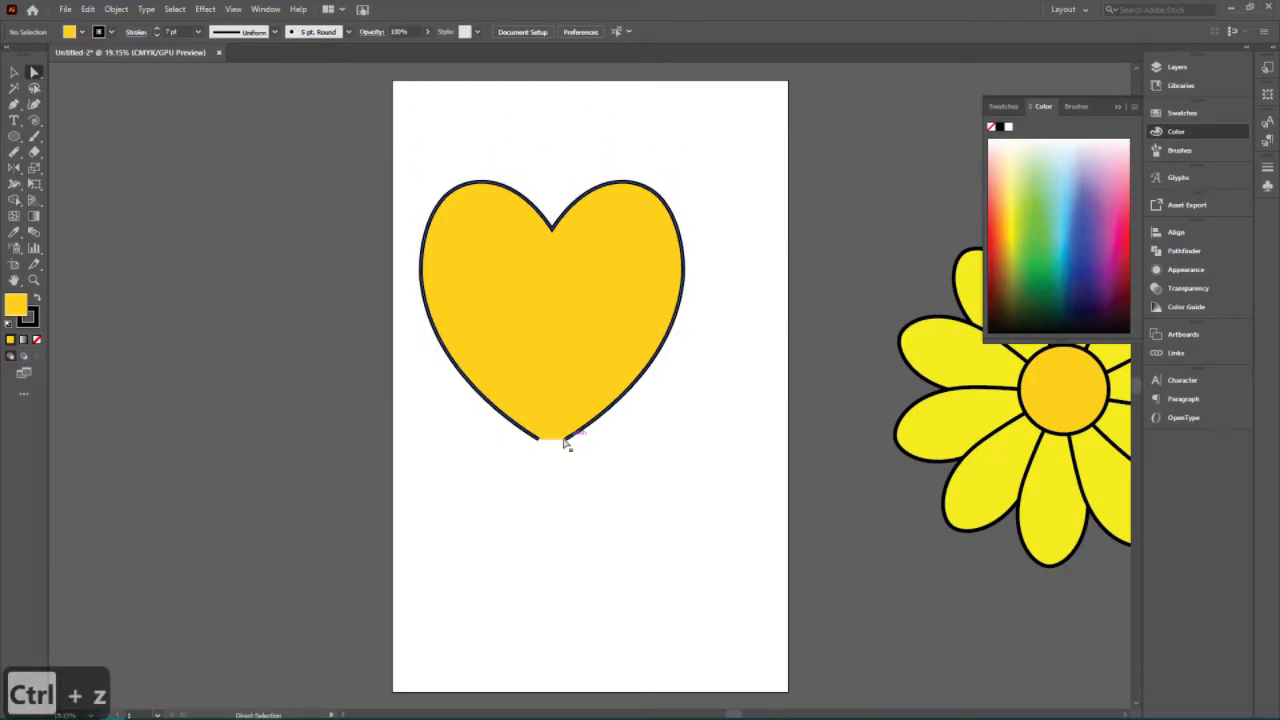
- Join the two end anchors at the heart's lower tip without averaging them, then undo the join
drag(618, 522, 516, 399)
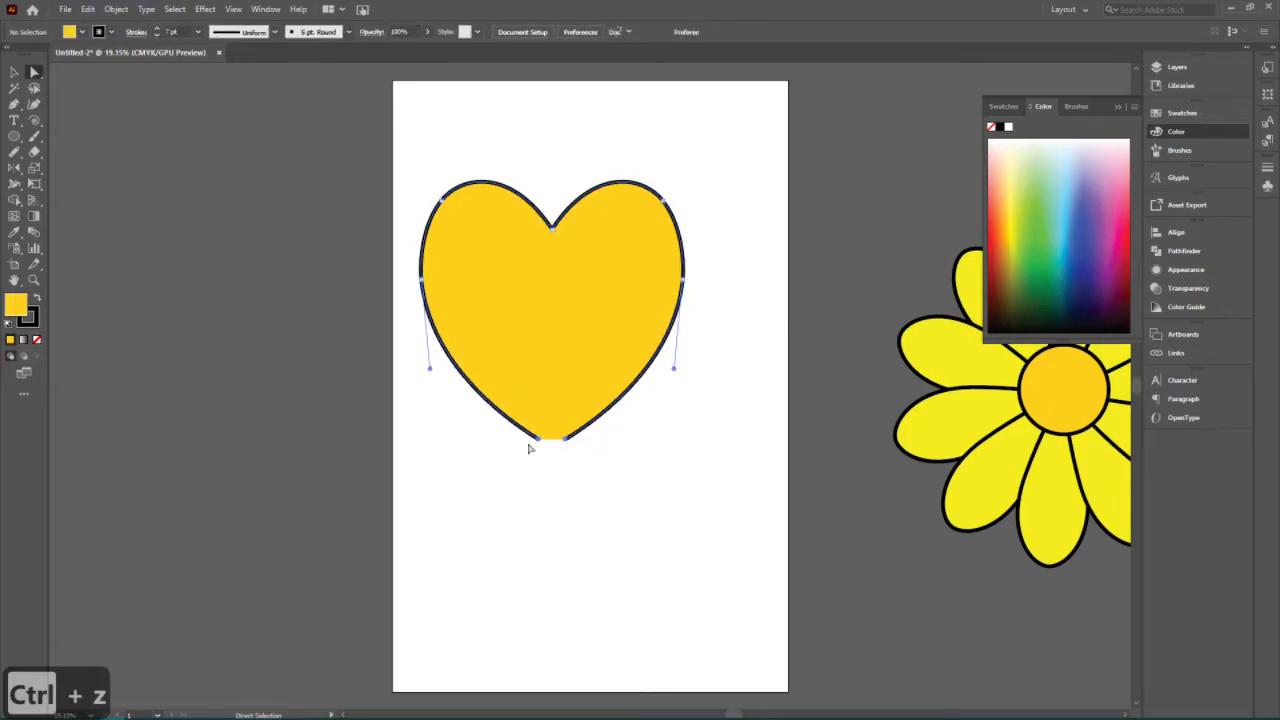
right_click(599, 452)
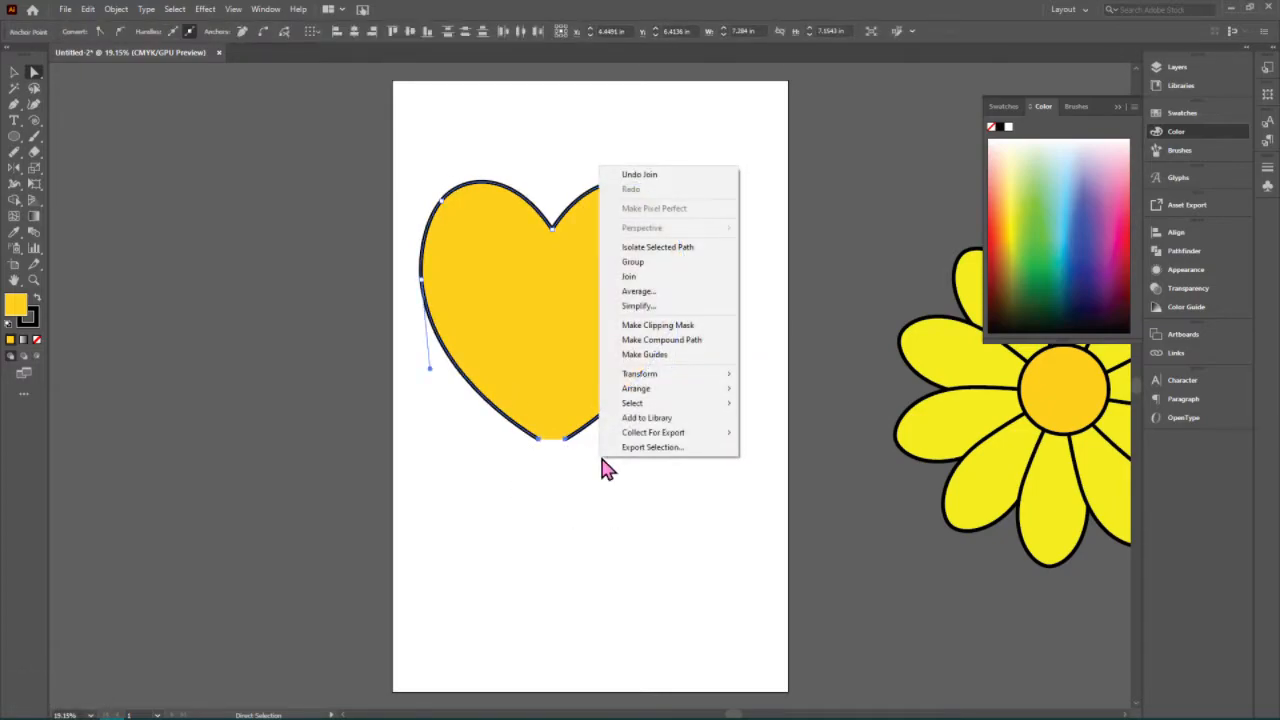
click(629, 287)
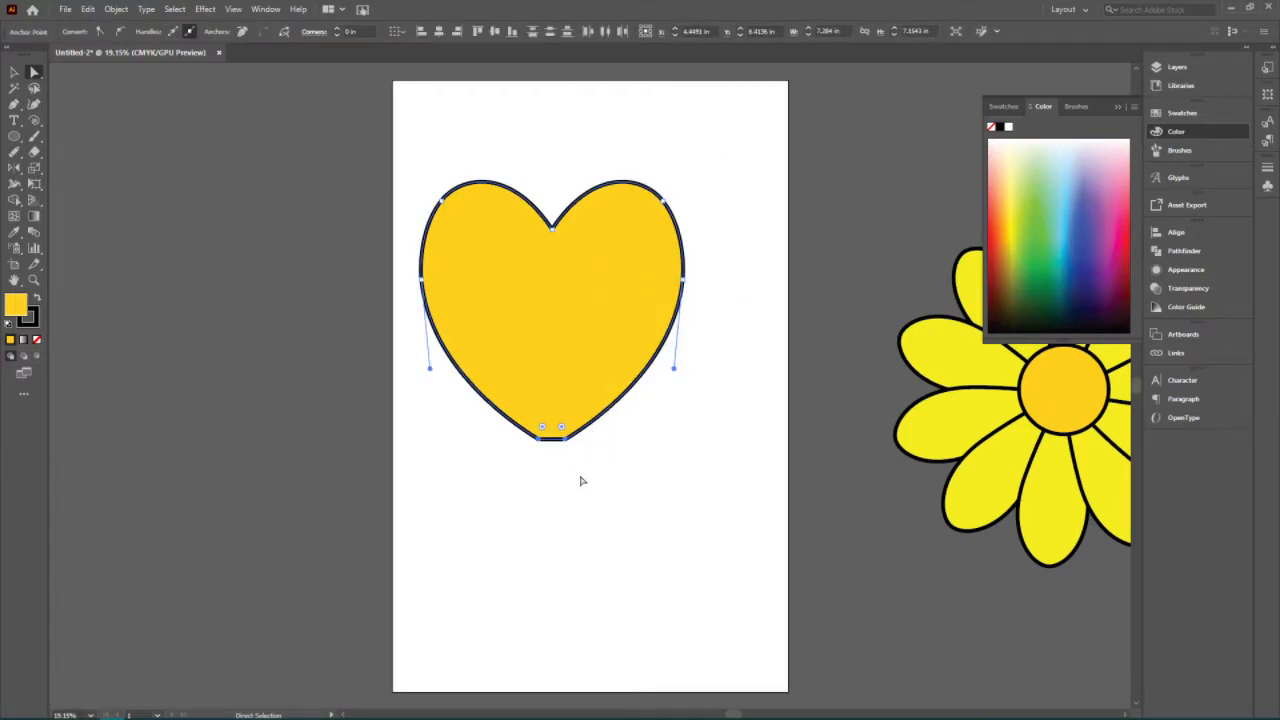
click(556, 448)
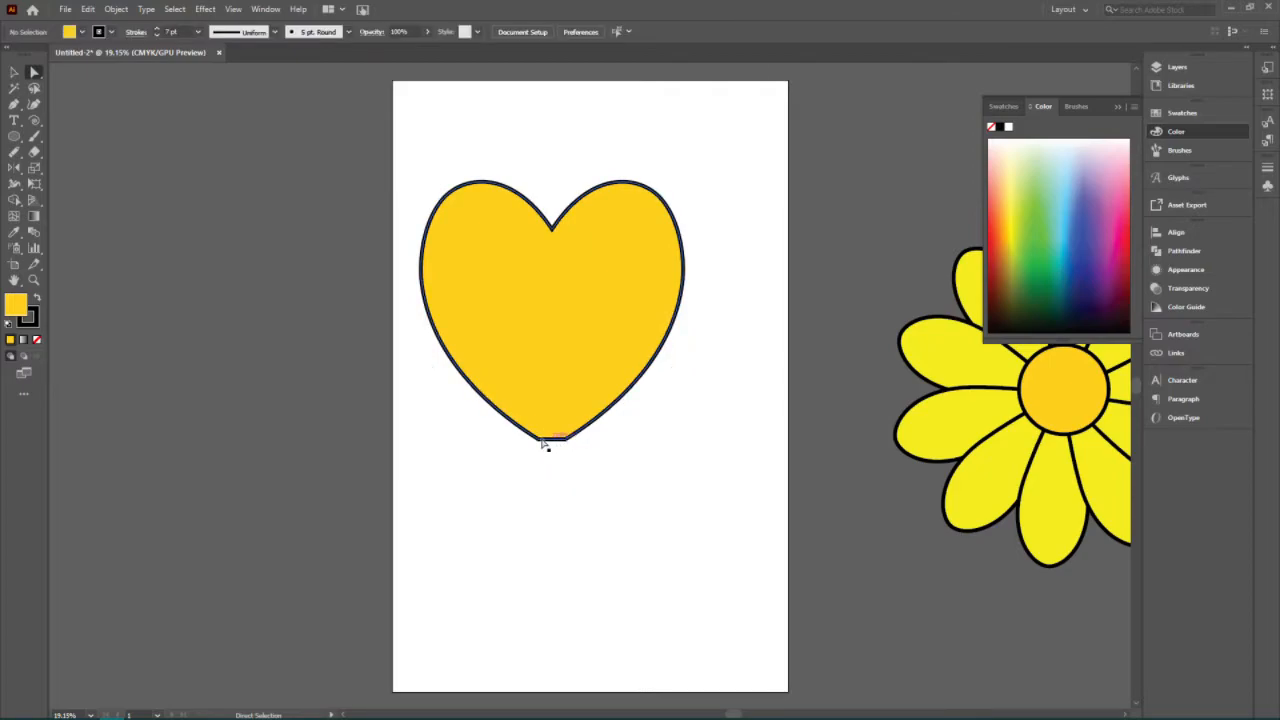
key(ctrl+z)
key(ctrl+z)
key(ctrl+z)
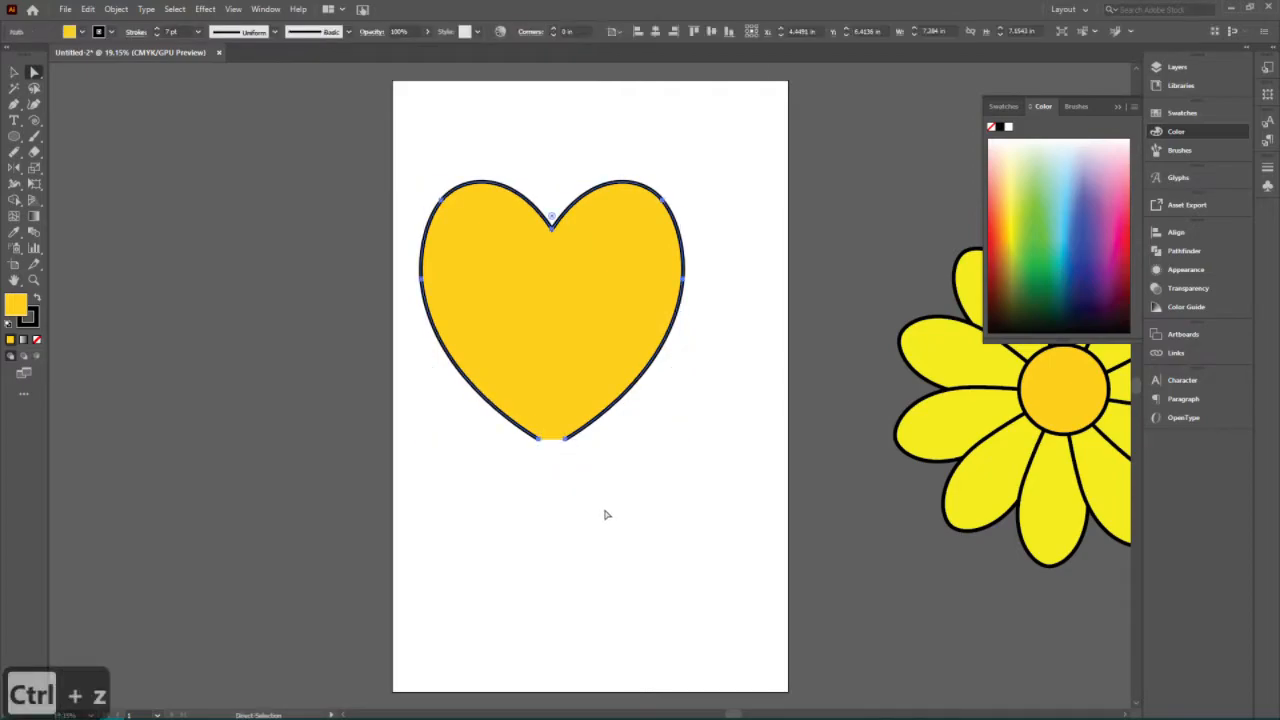
- Select the two end anchors at the heart's lower tip and average them on both axes
drag(518, 398, 631, 477)
right_click(633, 183)
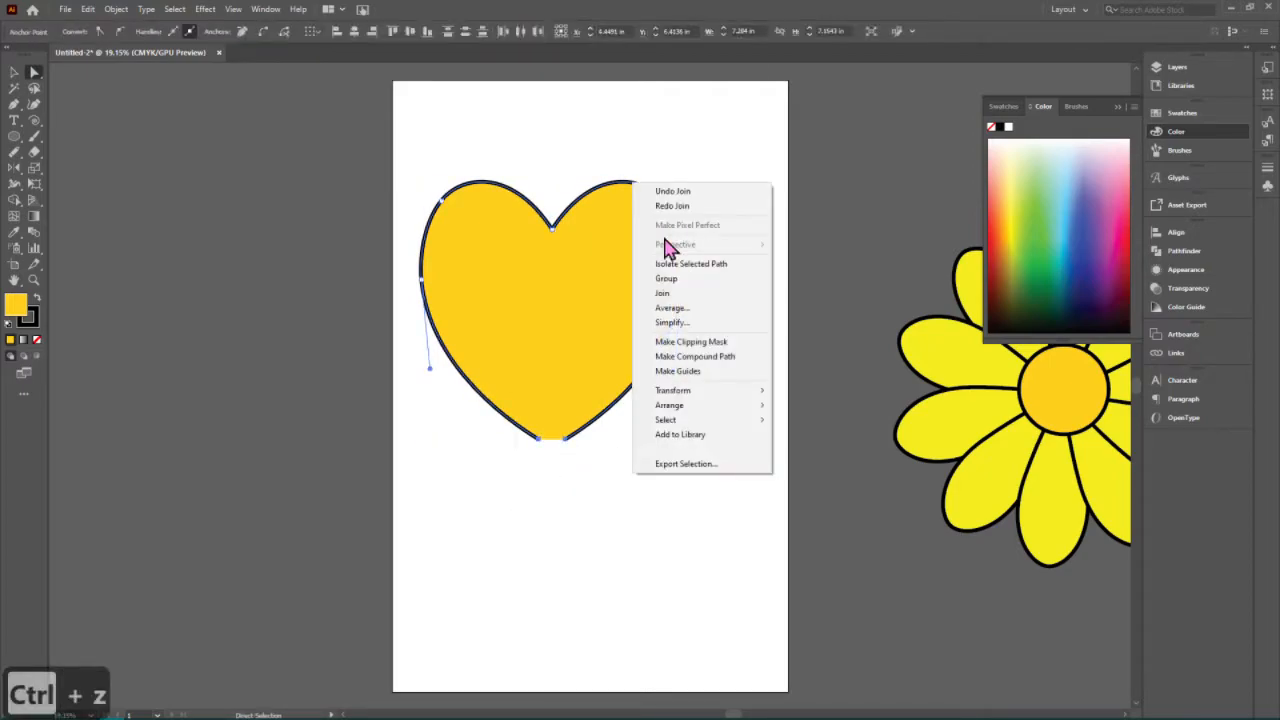
click(668, 308)
click(690, 386)
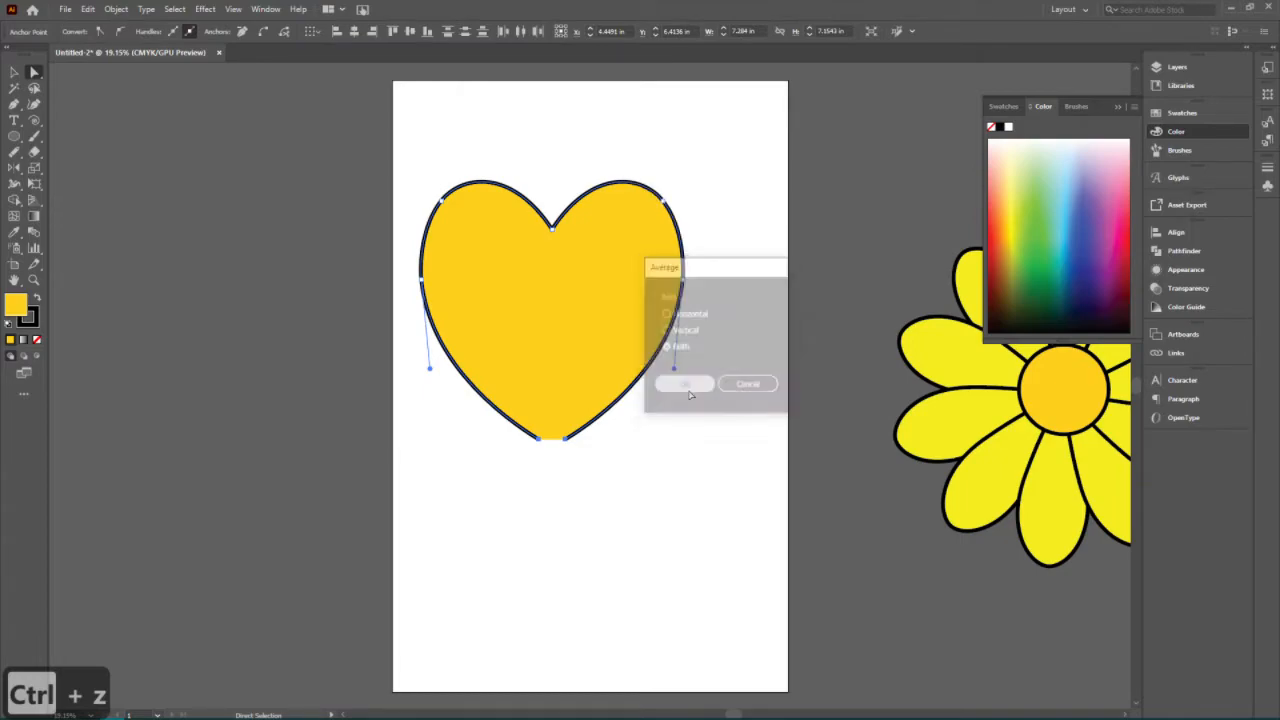
- Join the averaged anchors at the lower tip to close the heart path, and clear the selection
right_click(659, 420)
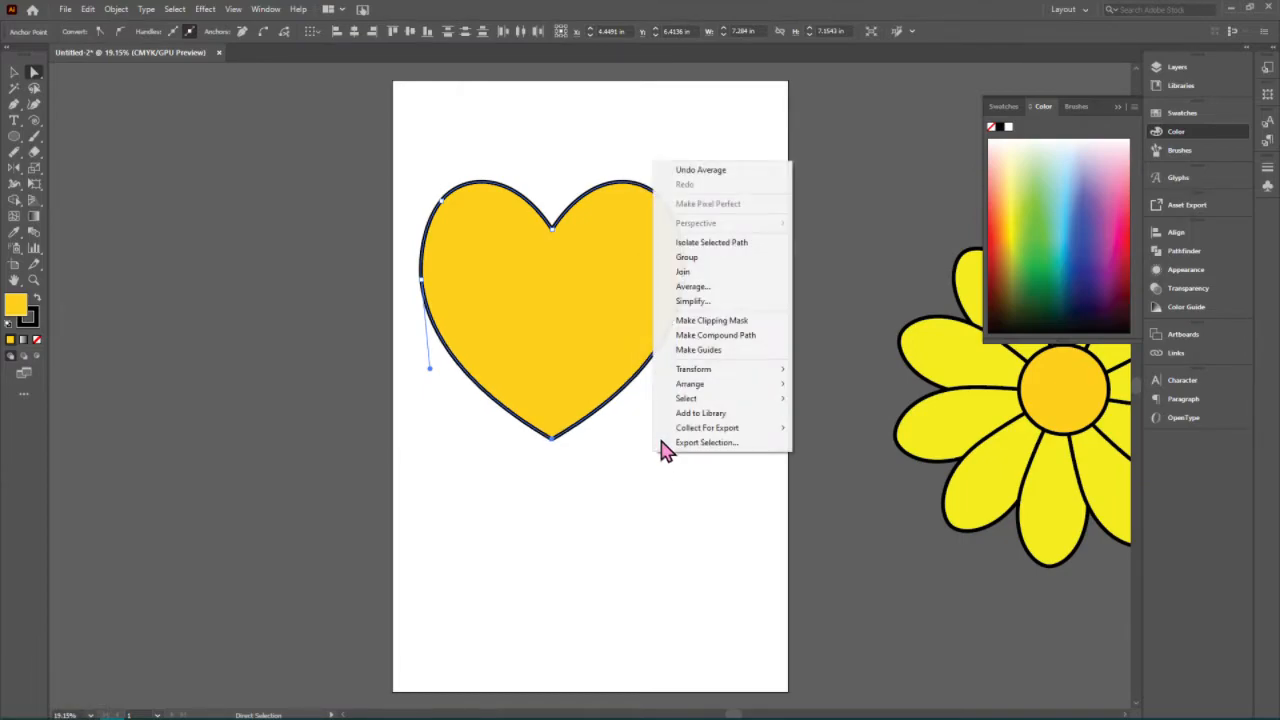
click(695, 277)
click(595, 471)
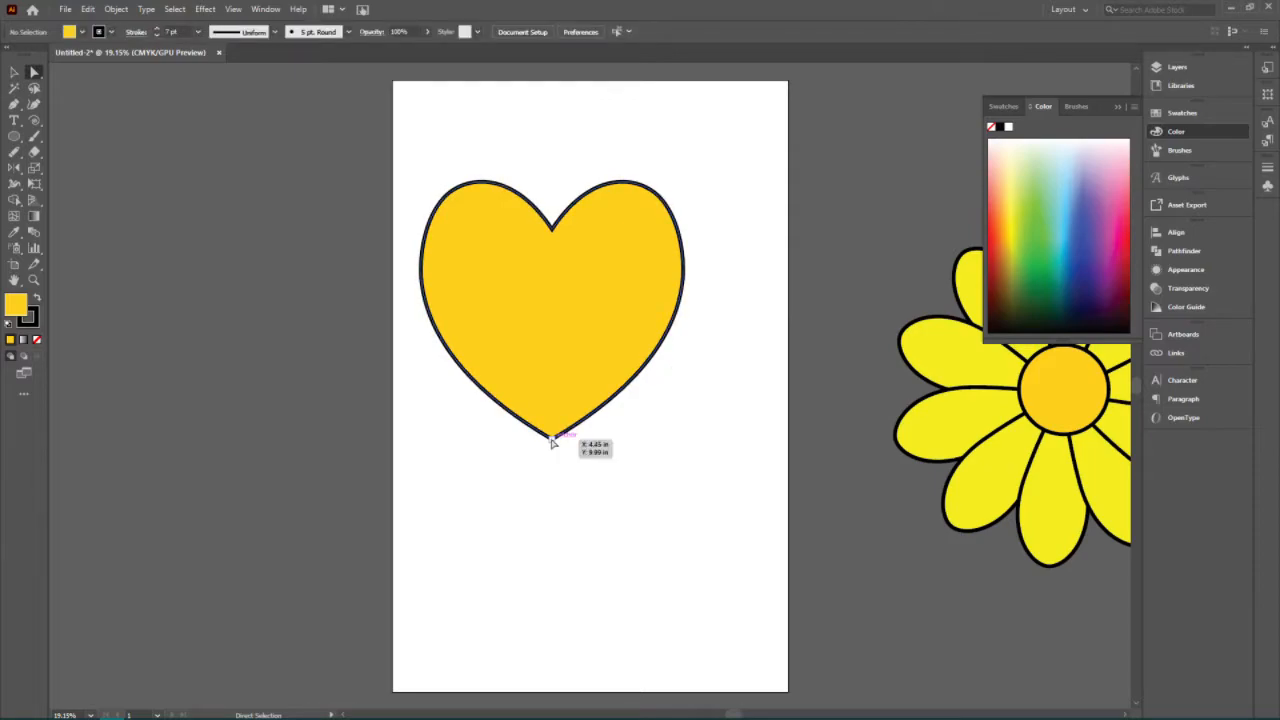
- Lengthen the heart by moving its lower tip anchor straight down
click(551, 437)
drag(551, 437, 551, 474)
click(691, 446)
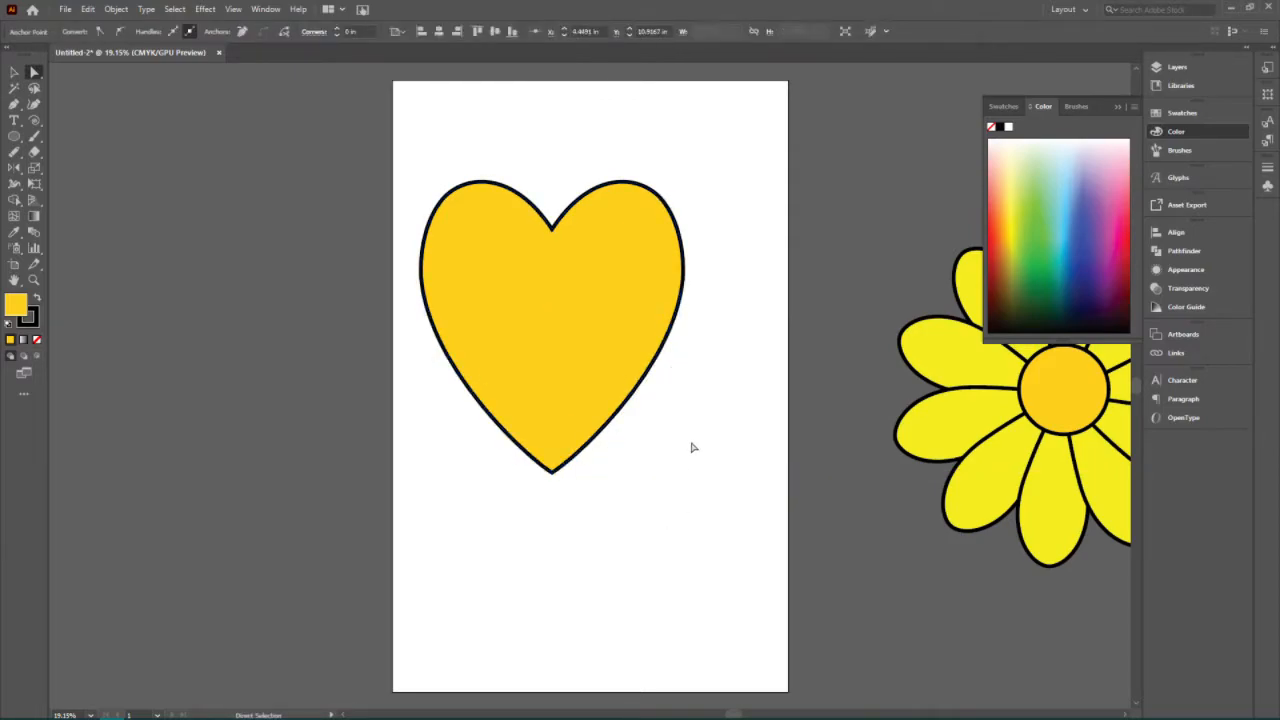
- Move the whole heart off the artboard onto the empty canvas to its left and deselect it
click(14, 72)
drag(609, 286, 289, 390)
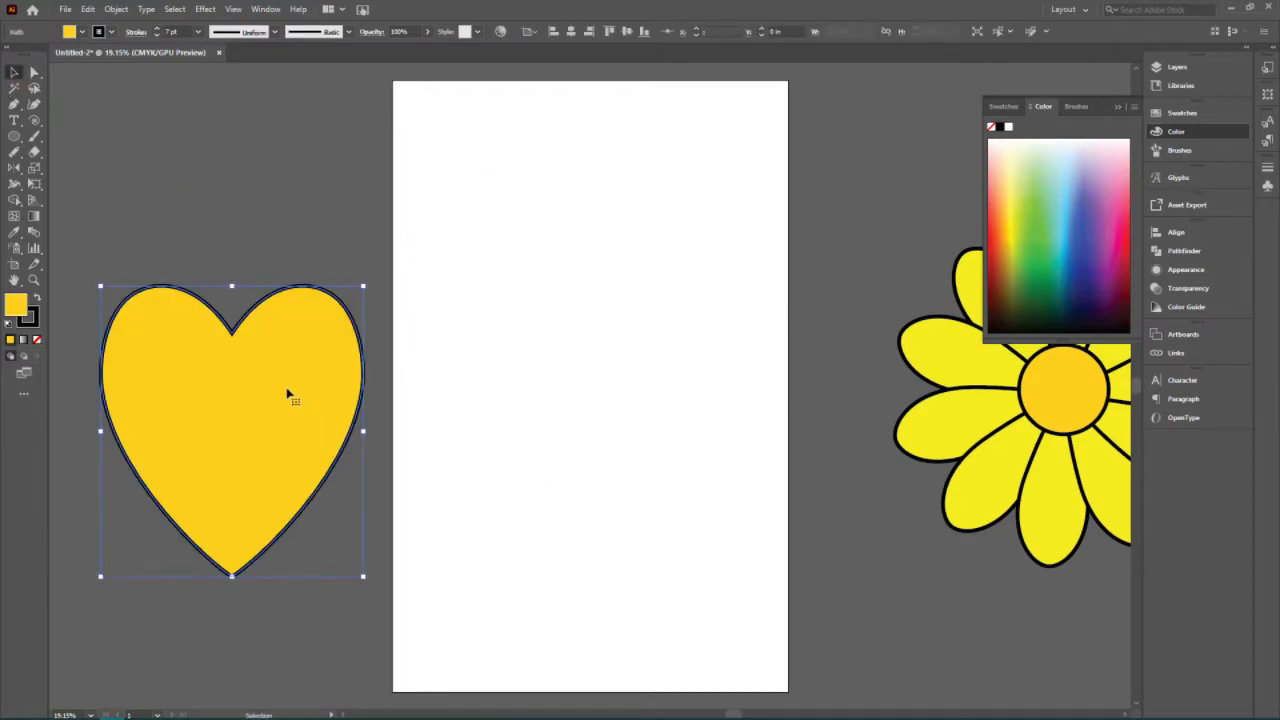
click(176, 140)
click(34, 137)
click(15, 154)
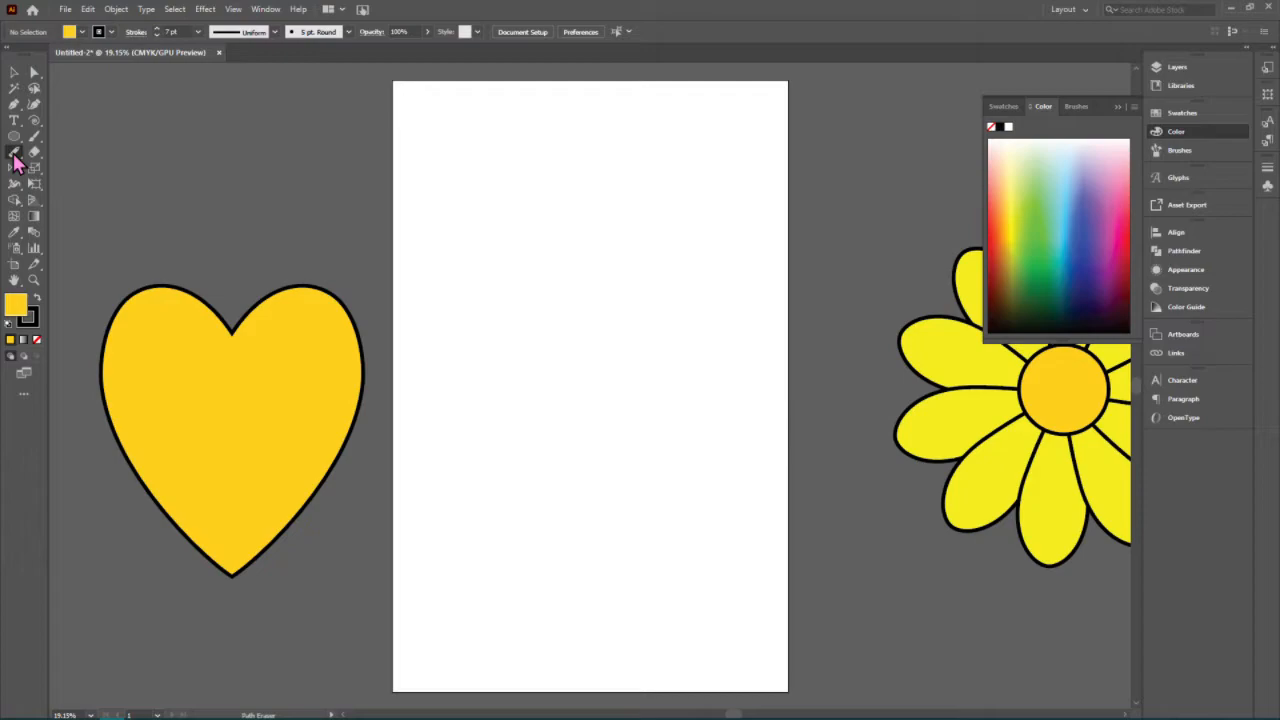
click(14, 155)
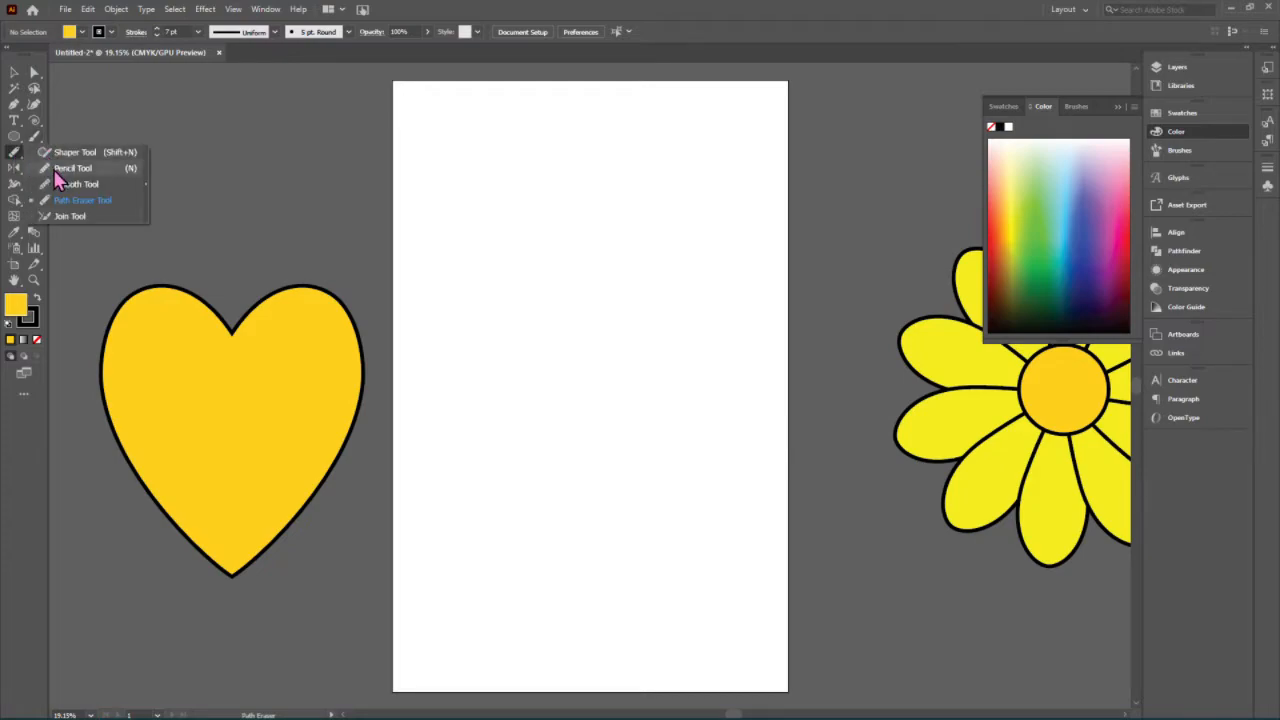
click(33, 124)
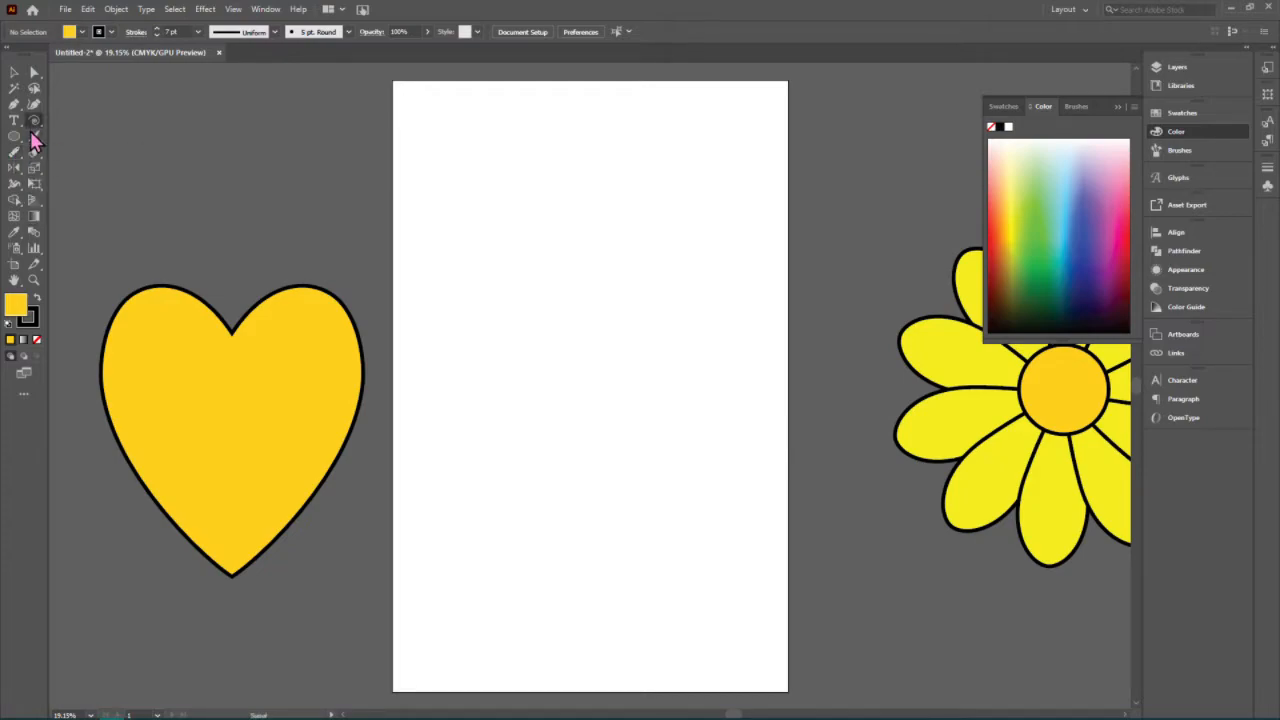
- Paint two freehand Paintbrush strokes, an arch in the artboard's upper left and a long winding curve beside and below it
click(34, 138)
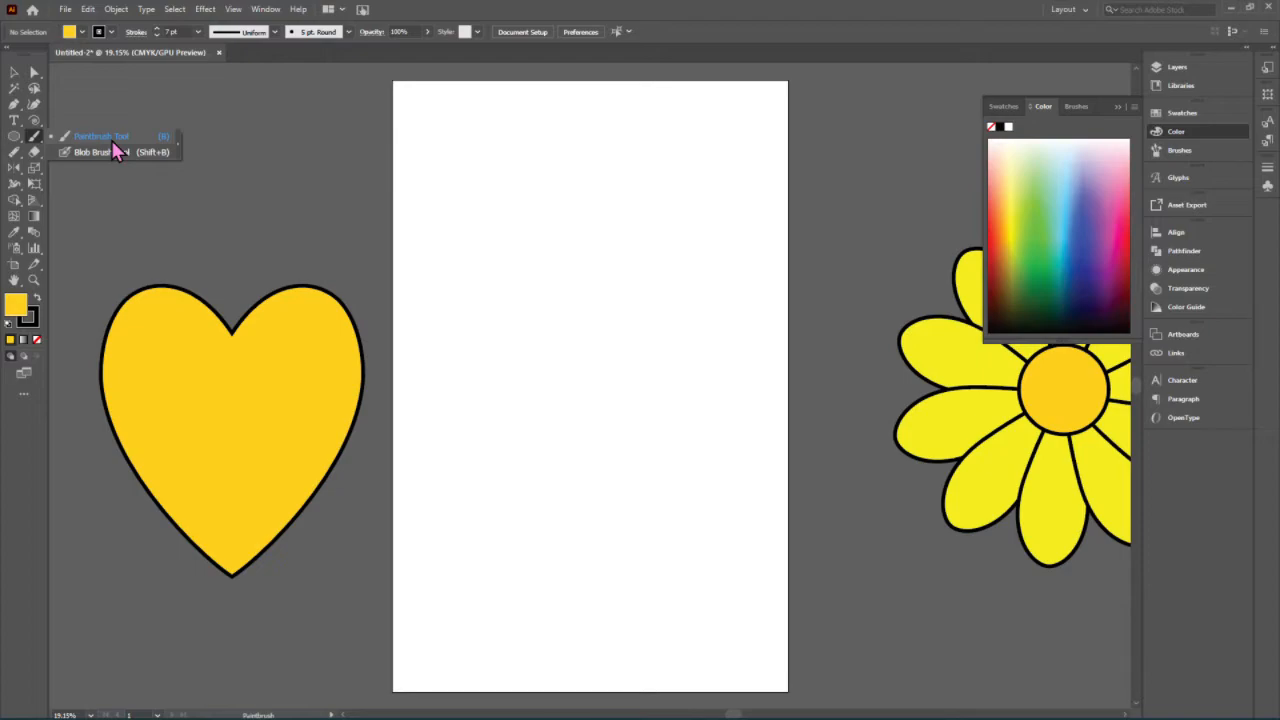
click(111, 140)
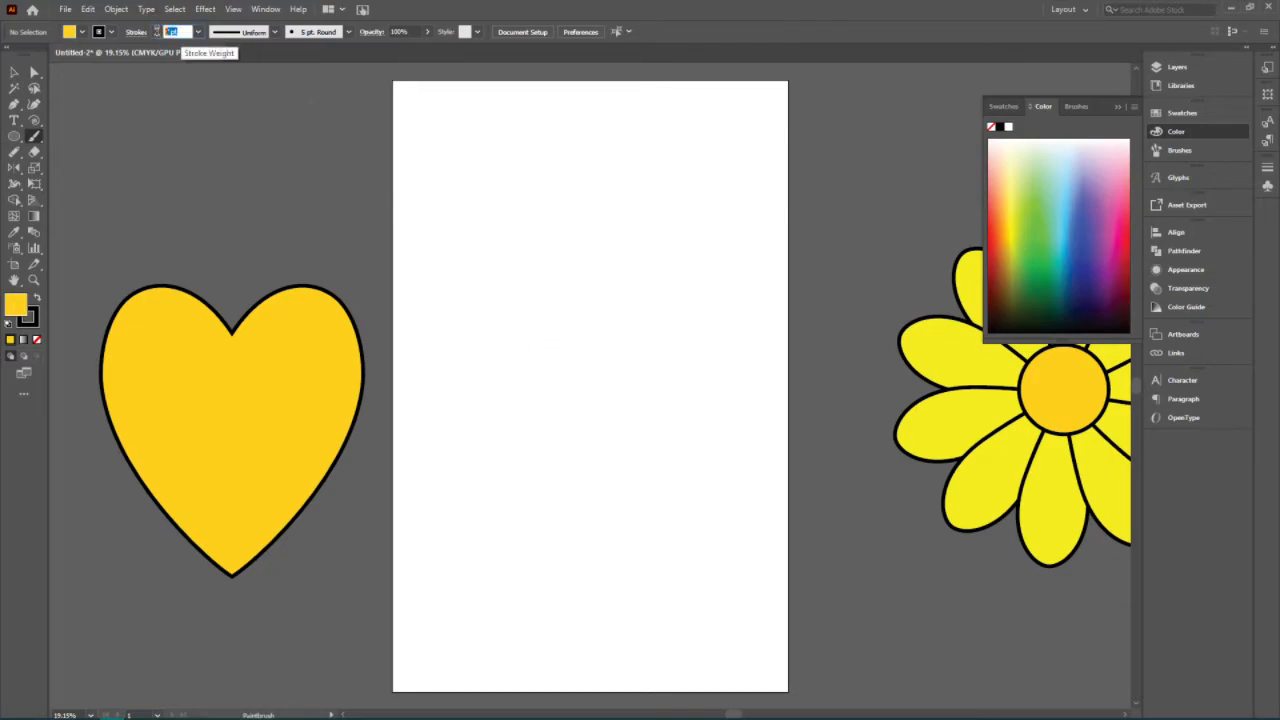
click(170, 31)
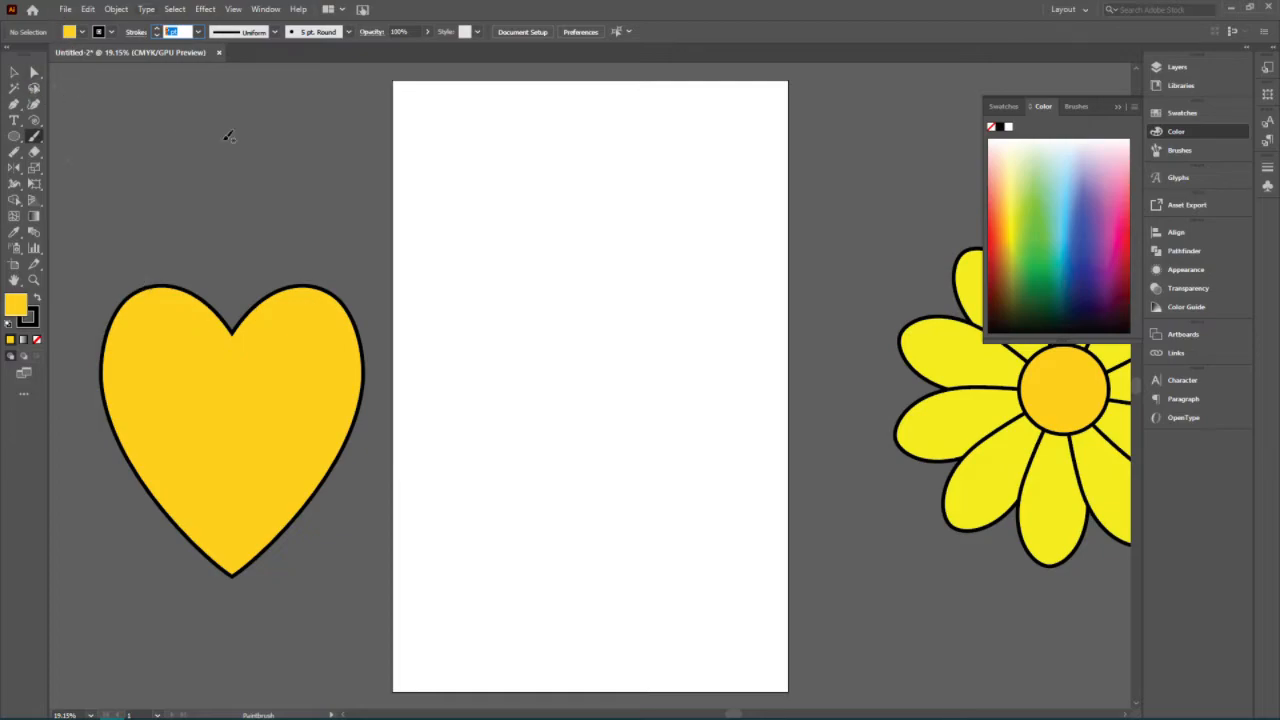
mouse_move(459, 312)
mouse_down()
mouse_move(551, 186)
mouse_move(549, 205)
mouse_up()
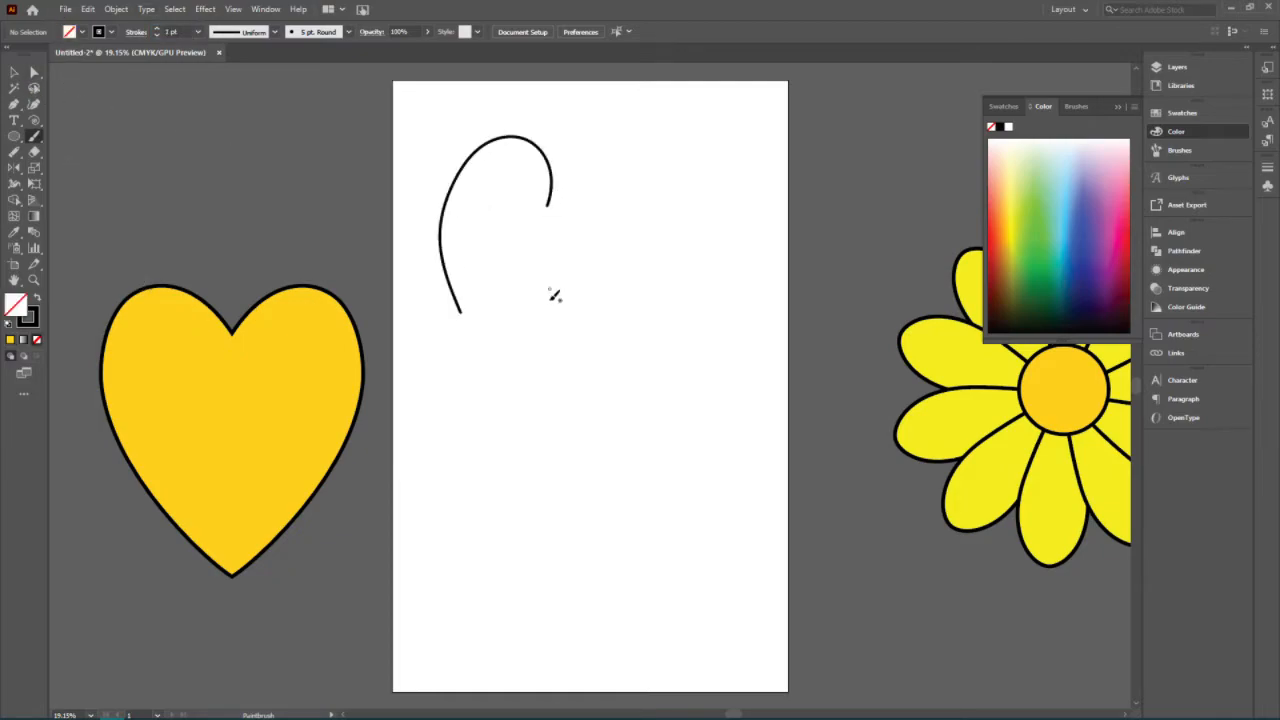
mouse_move(578, 284)
mouse_down()
mouse_move(701, 214)
mouse_move(655, 405)
mouse_move(474, 500)
mouse_up()
- Reshape the lower bend of the long winding stroke by pulling both direction handles of its anchor outward
click(34, 72)
click(629, 429)
mouse_move(653, 407)
mouse_down()
mouse_move(674, 440)
mouse_move(741, 382)
mouse_up()
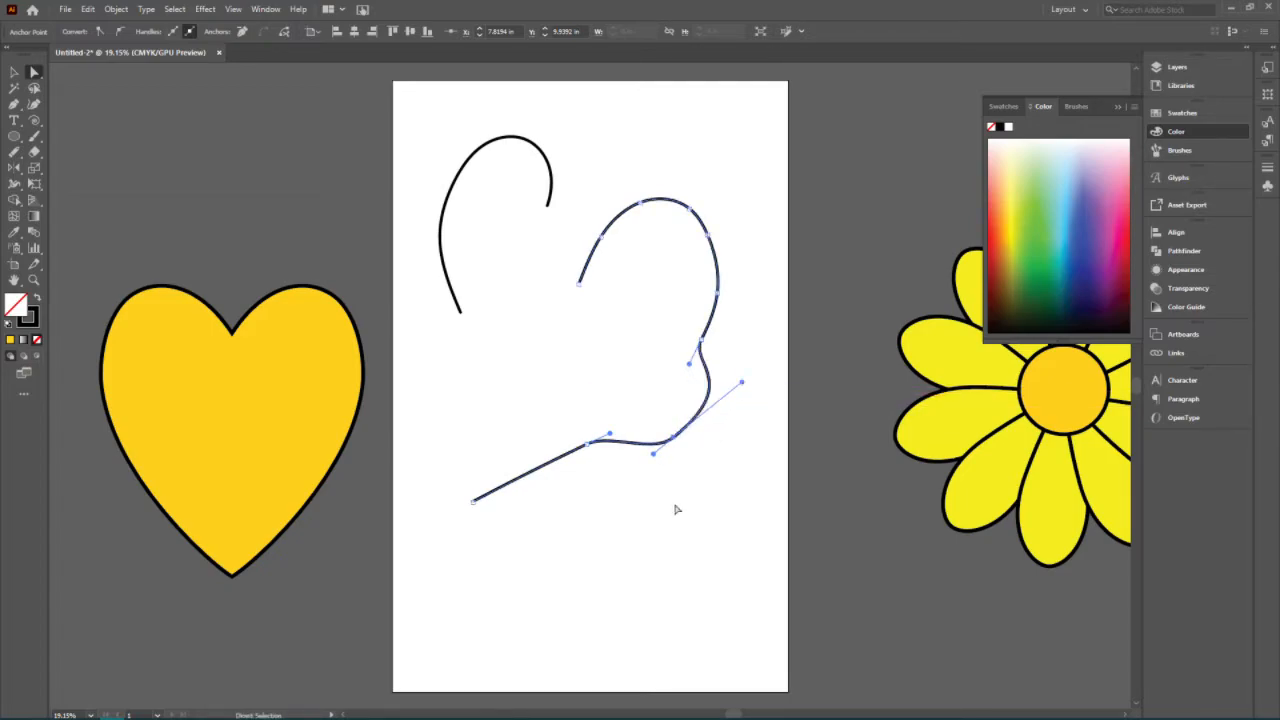
drag(655, 457, 617, 497)
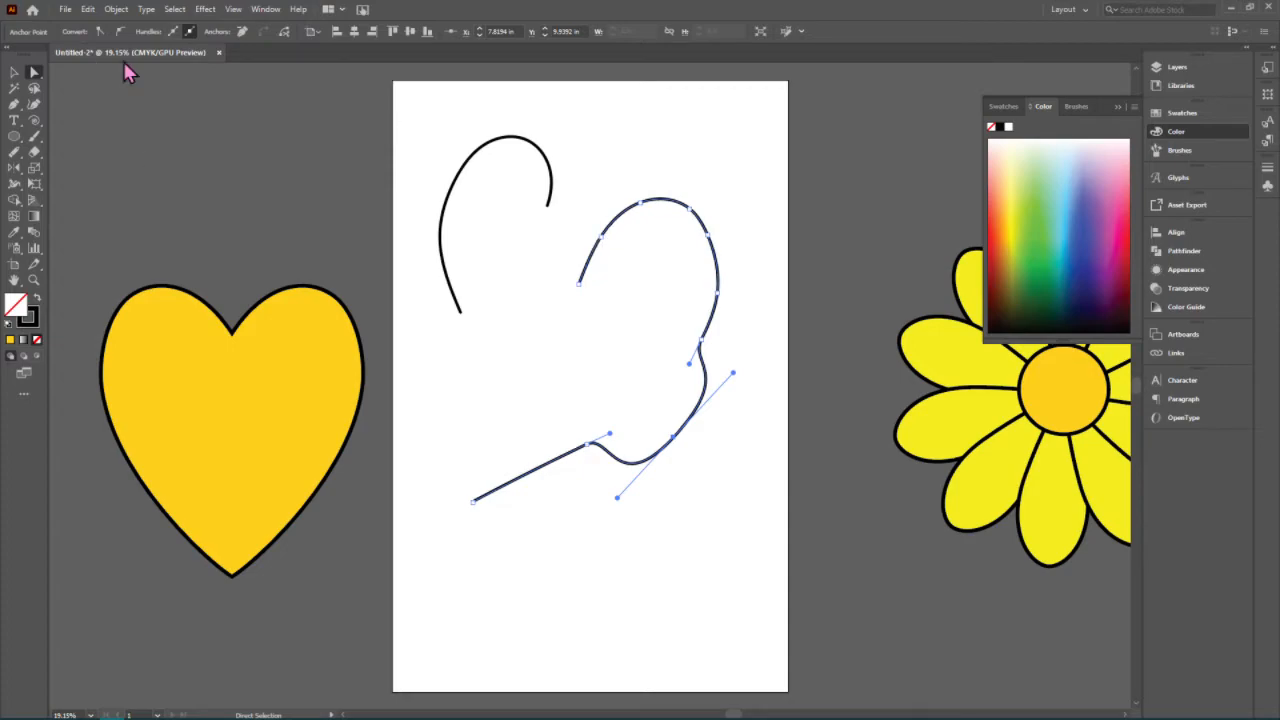
- Draw a small hooked curve inside the upper-left arch with the Pencil tool
click(34, 136)
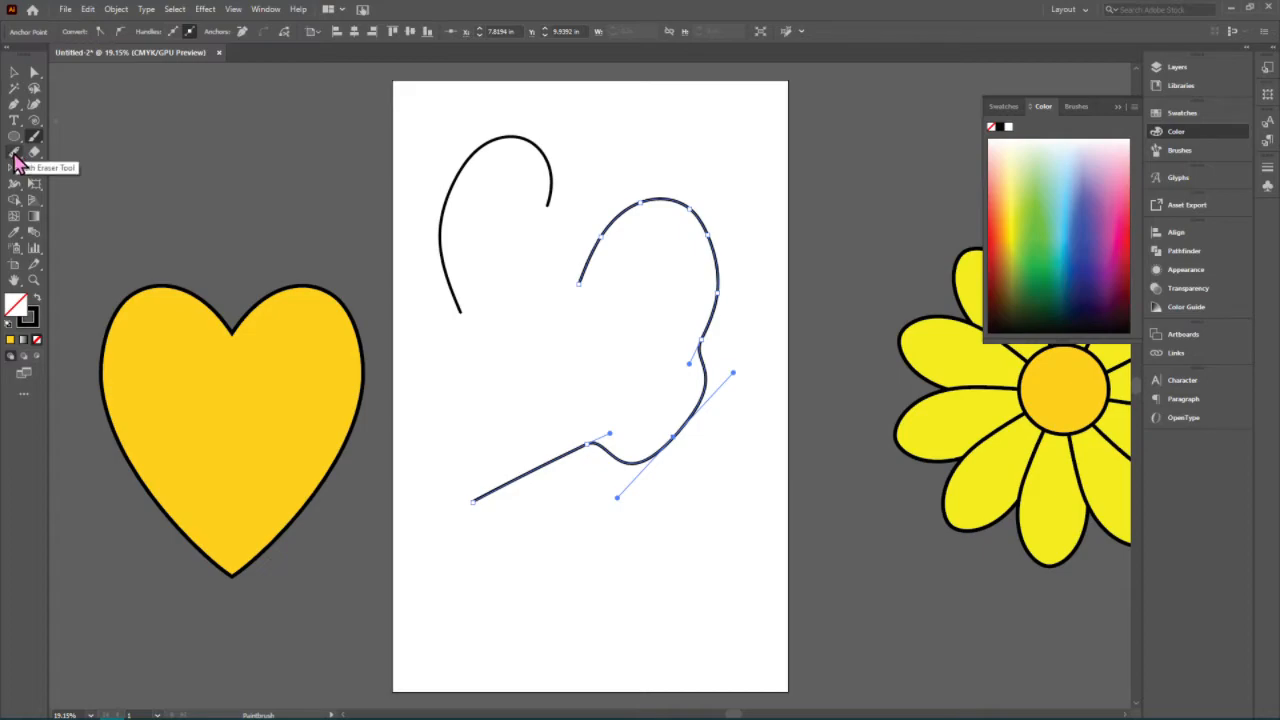
mouse_move(16, 163)
mouse_down()
mouse_move(82, 180)
mouse_move(82, 163)
mouse_move(62, 170)
mouse_up()
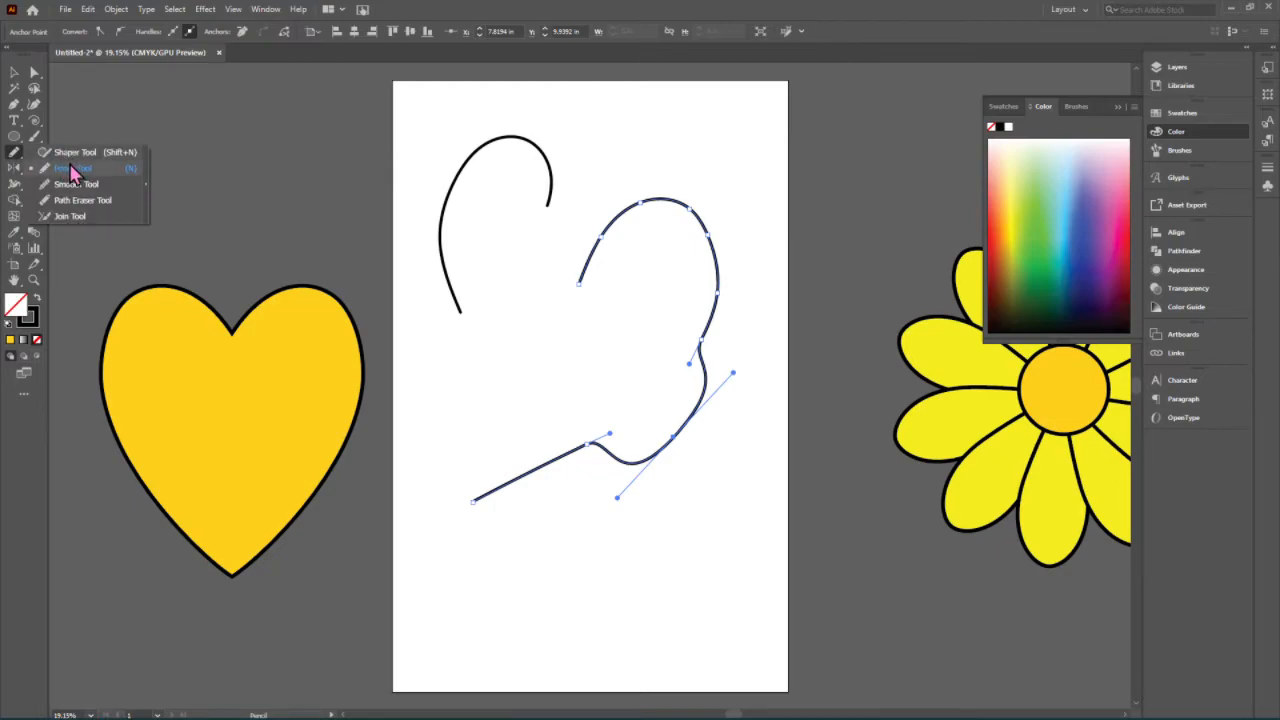
click(67, 170)
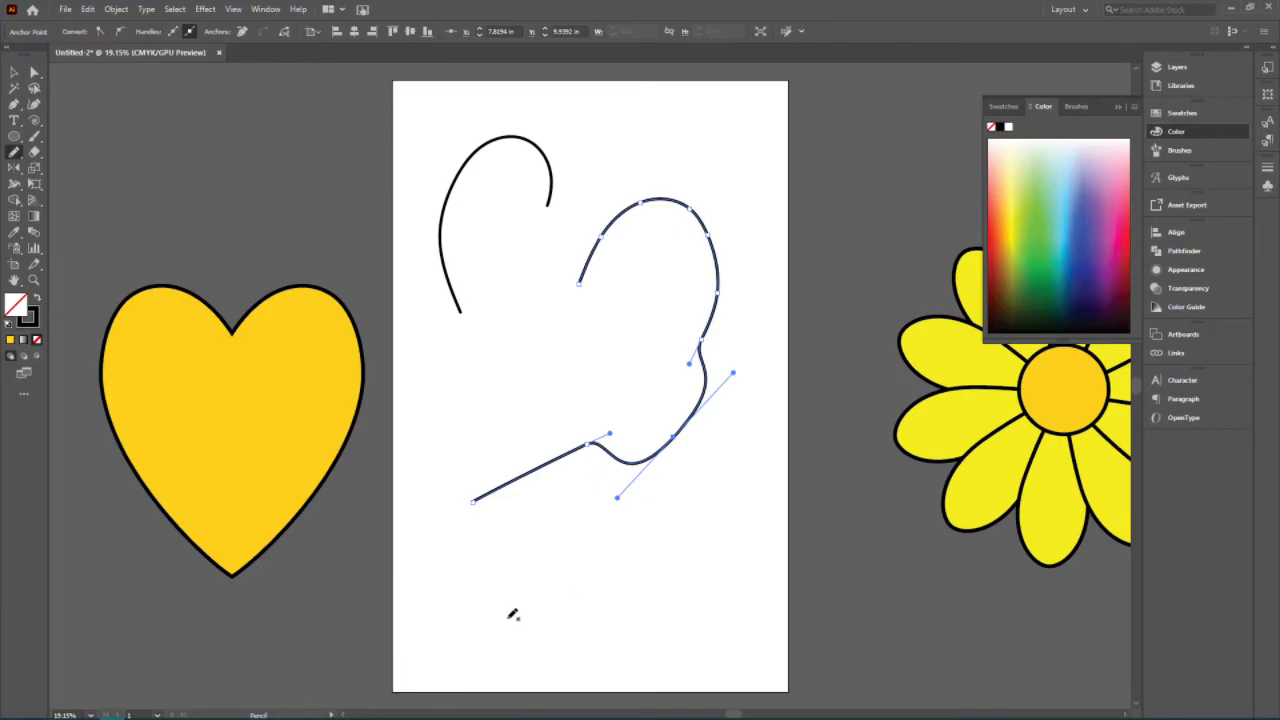
mouse_move(498, 298)
mouse_down()
mouse_move(468, 244)
mouse_move(492, 183)
mouse_move(515, 170)
mouse_move(515, 212)
mouse_up()
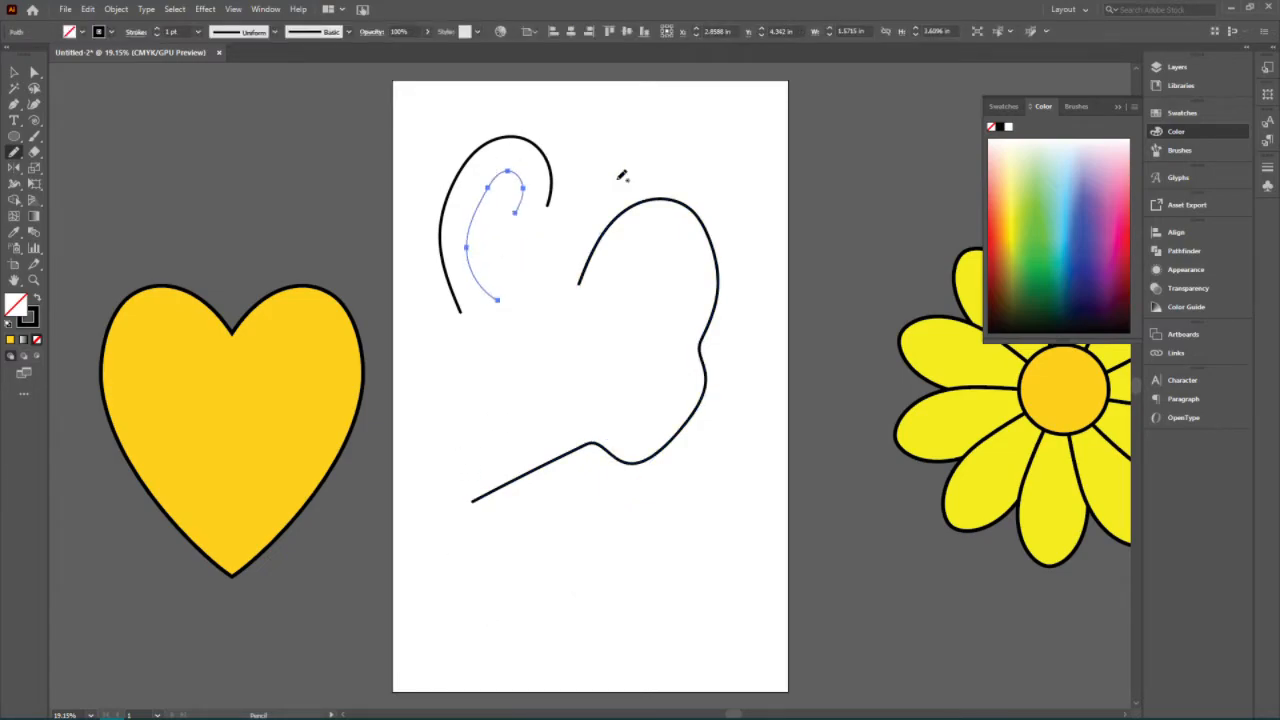
- Select the hooked pencil curve and set its stroke weight to 7 pt
click(14, 72)
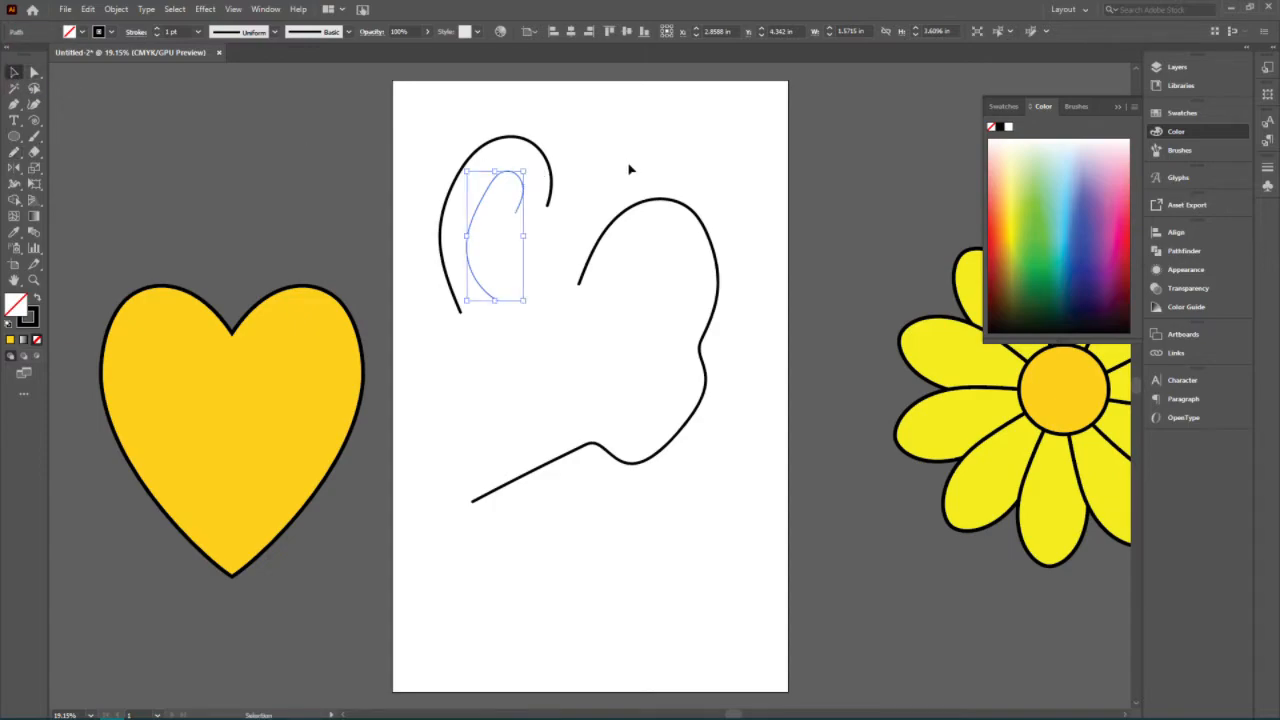
click(600, 192)
click(519, 208)
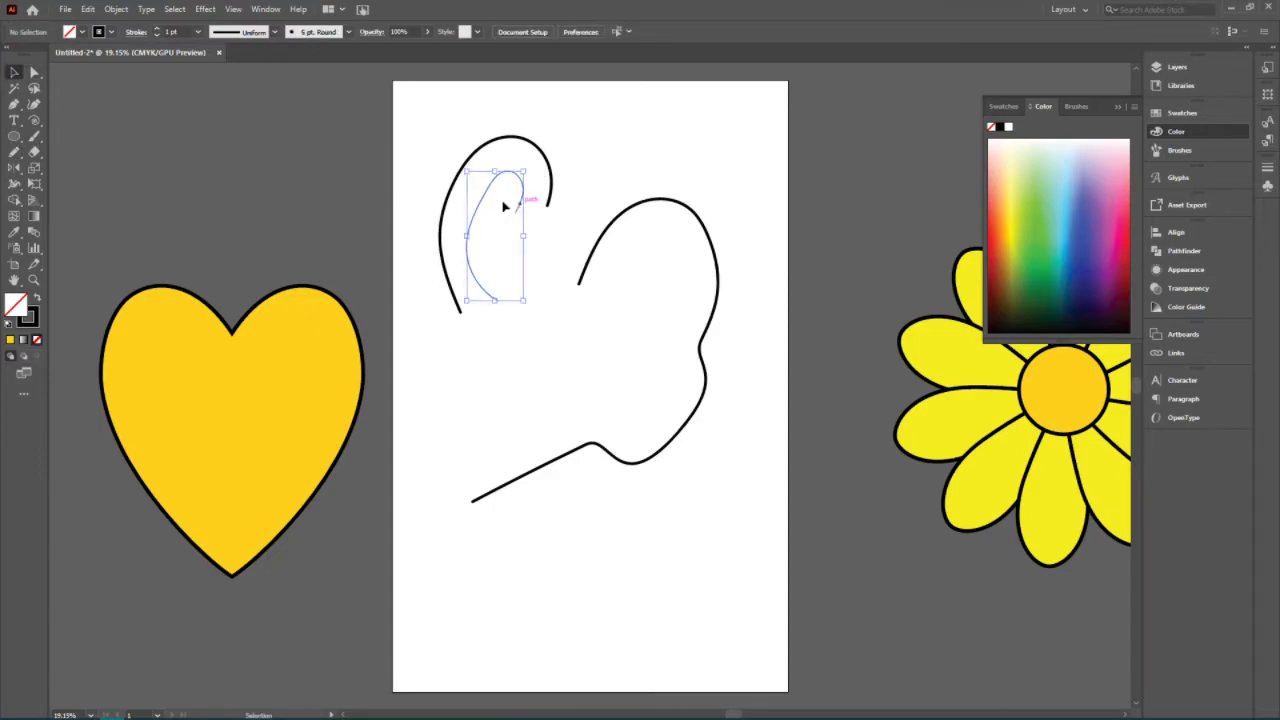
click(34, 136)
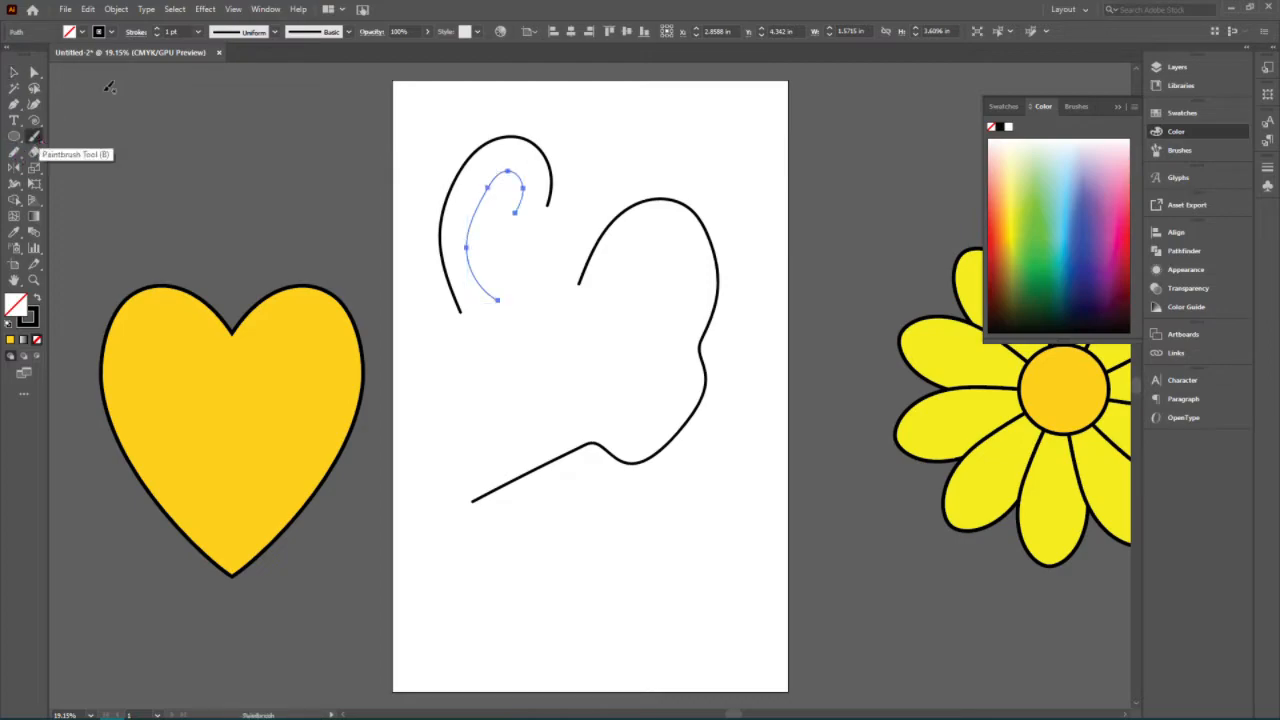
click(157, 29)
click(157, 29)
click(157, 29)
click(157, 29)
click(157, 29)
click(157, 29)
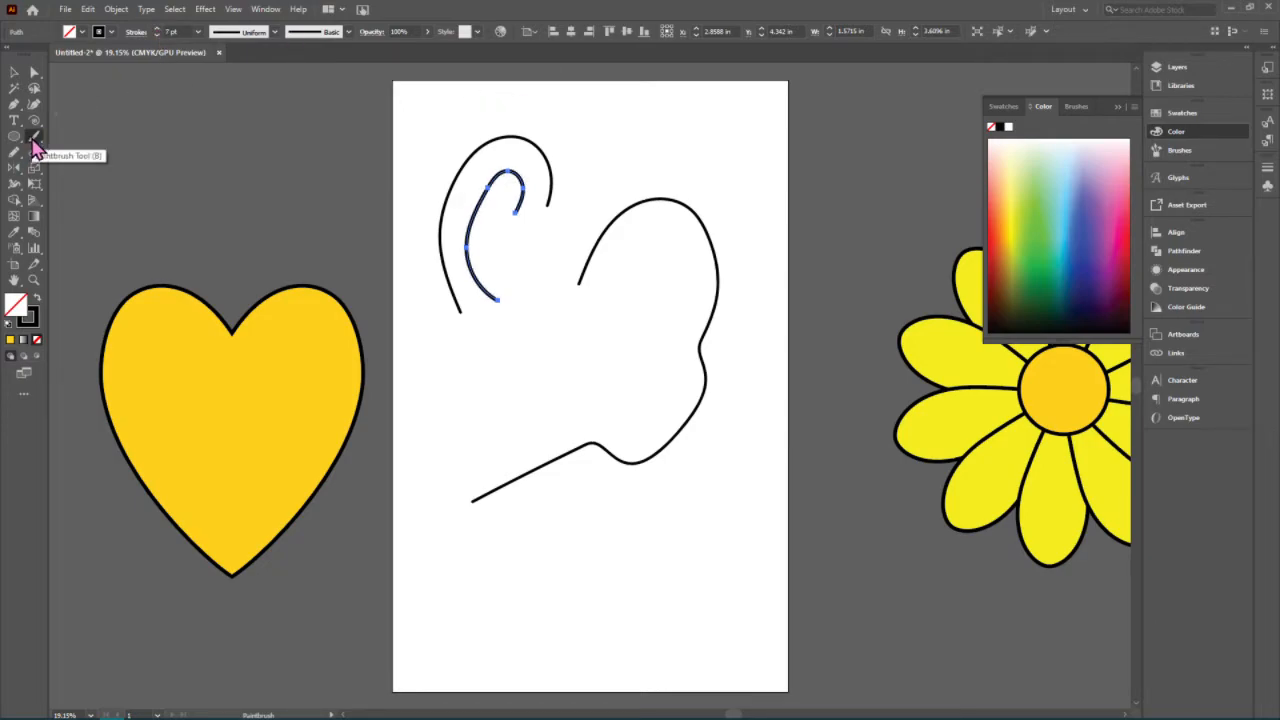
- Give the pencil curve the double-bulge width profile and paint a wavy Paintbrush stroke across the artboard's upper right
click(274, 32)
click(240, 96)
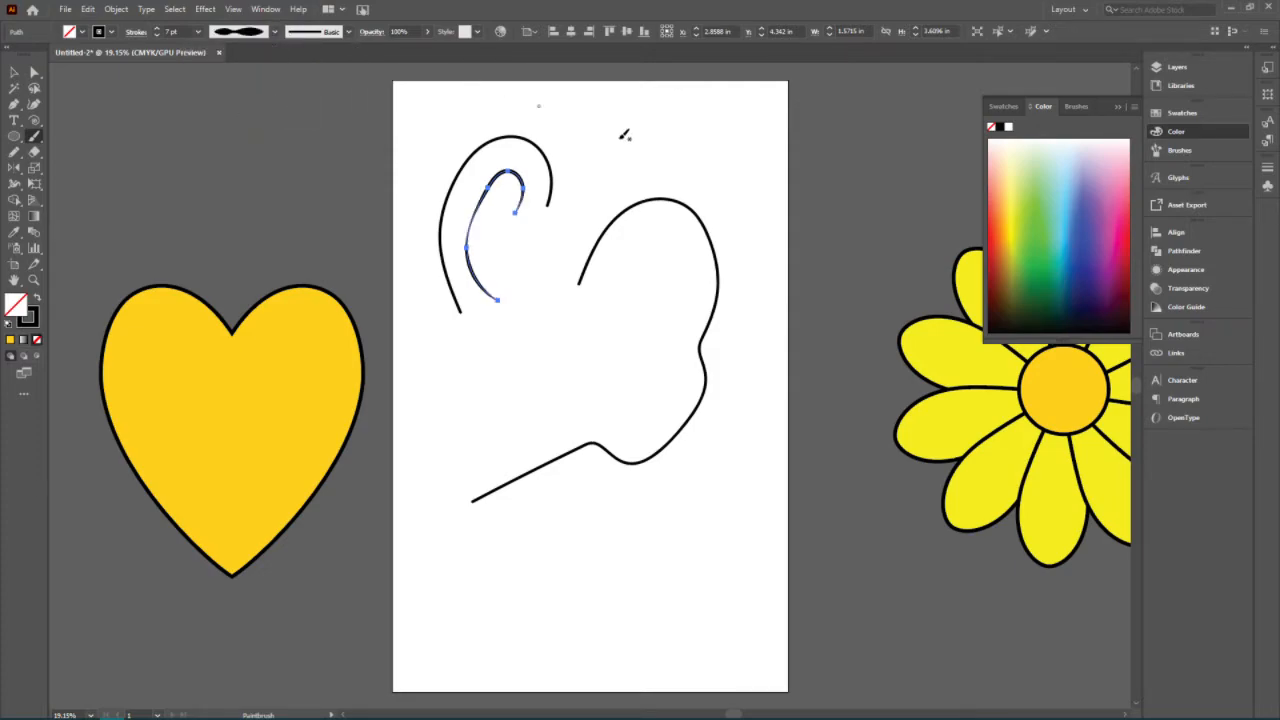
mouse_move(577, 126)
mouse_down()
mouse_move(662, 126)
mouse_move(686, 158)
mouse_move(732, 142)
mouse_move(752, 224)
mouse_move(743, 272)
mouse_up()
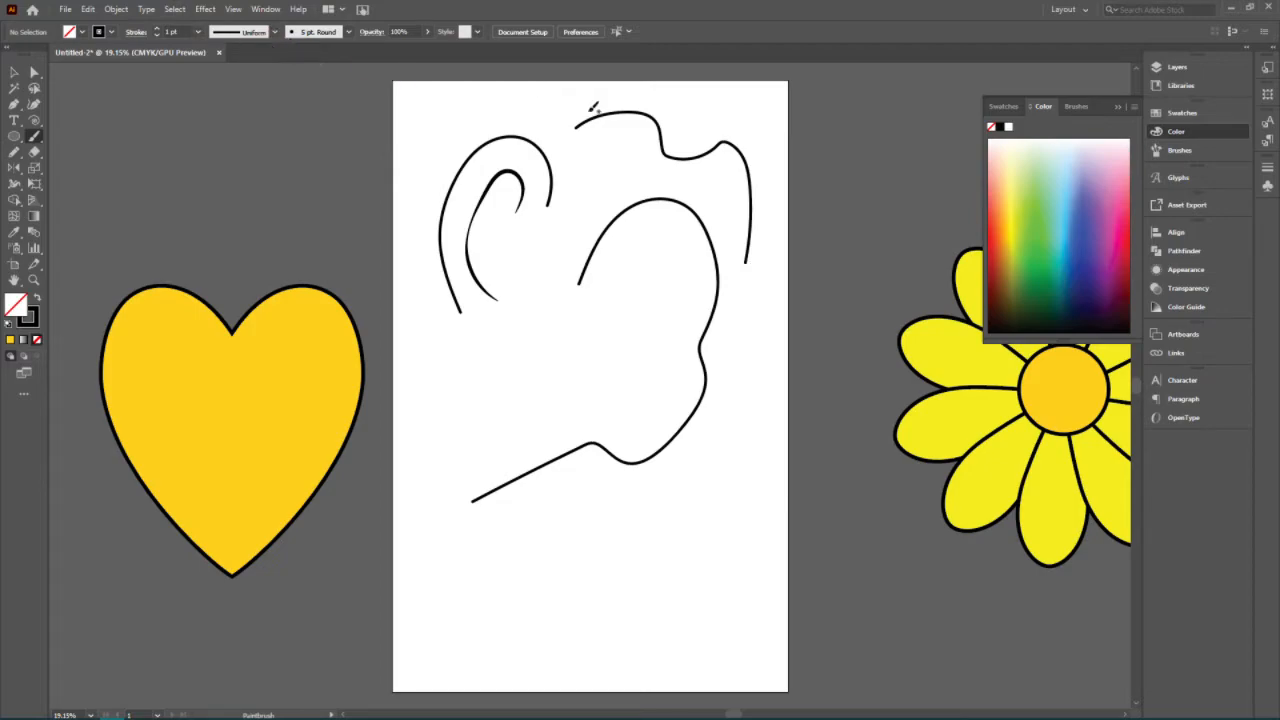
- Choose the rough charcoal-like brush and paint two wavy strokes, one near the artboard's bottom and one up through the middle
click(349, 33)
click(288, 125)
click(572, 585)
drag(730, 575, 731, 573)
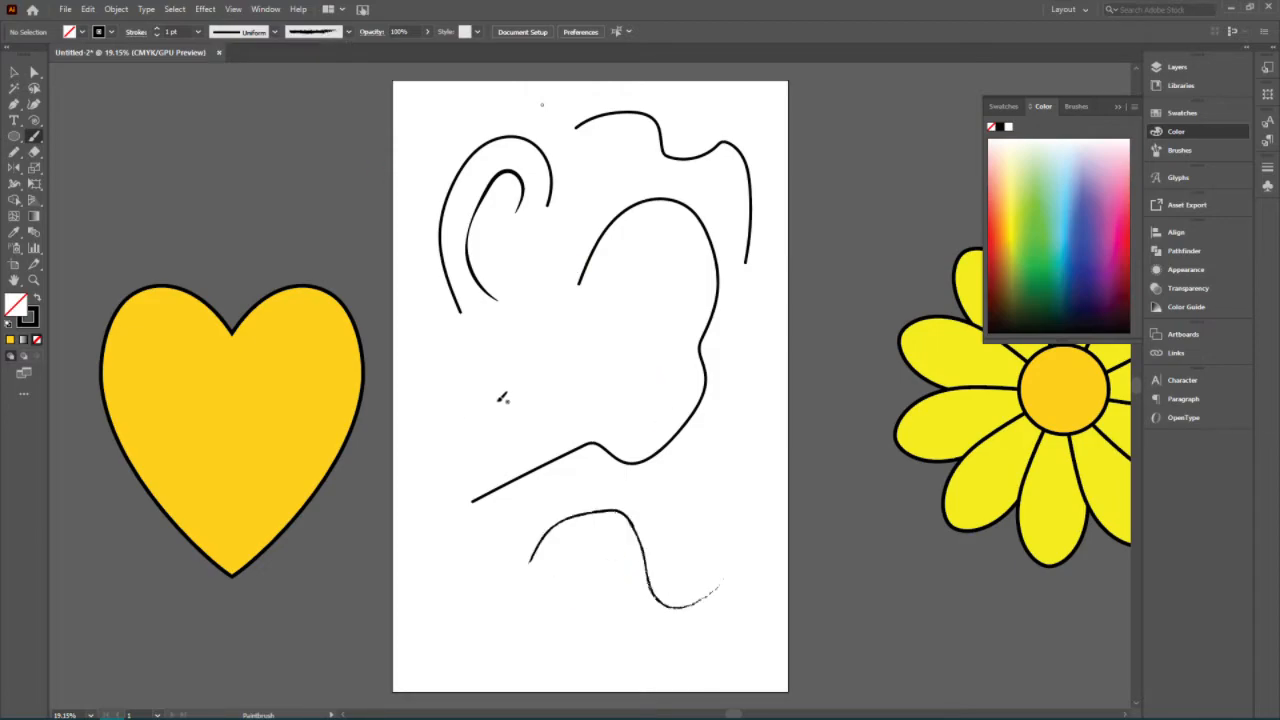
drag(550, 117, 549, 118)
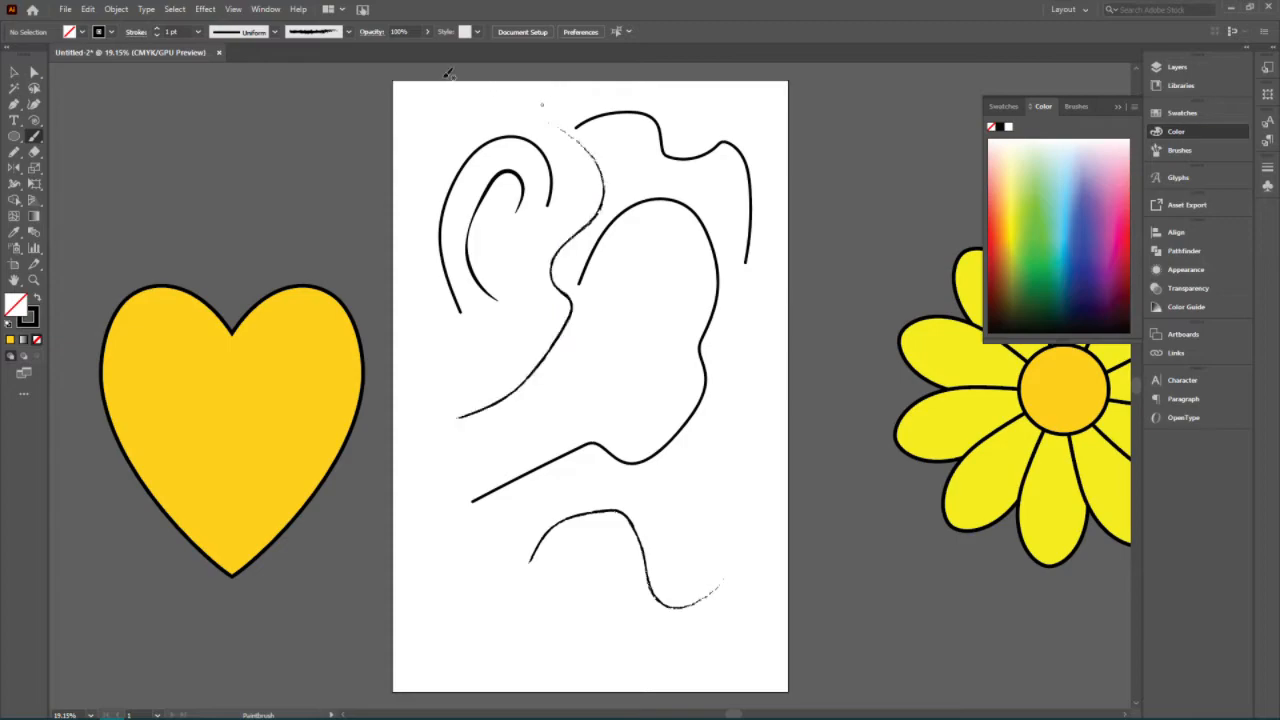
- Examine the available brush definitions, variable width profiles and brush library categories for the Paintbrush
click(349, 33)
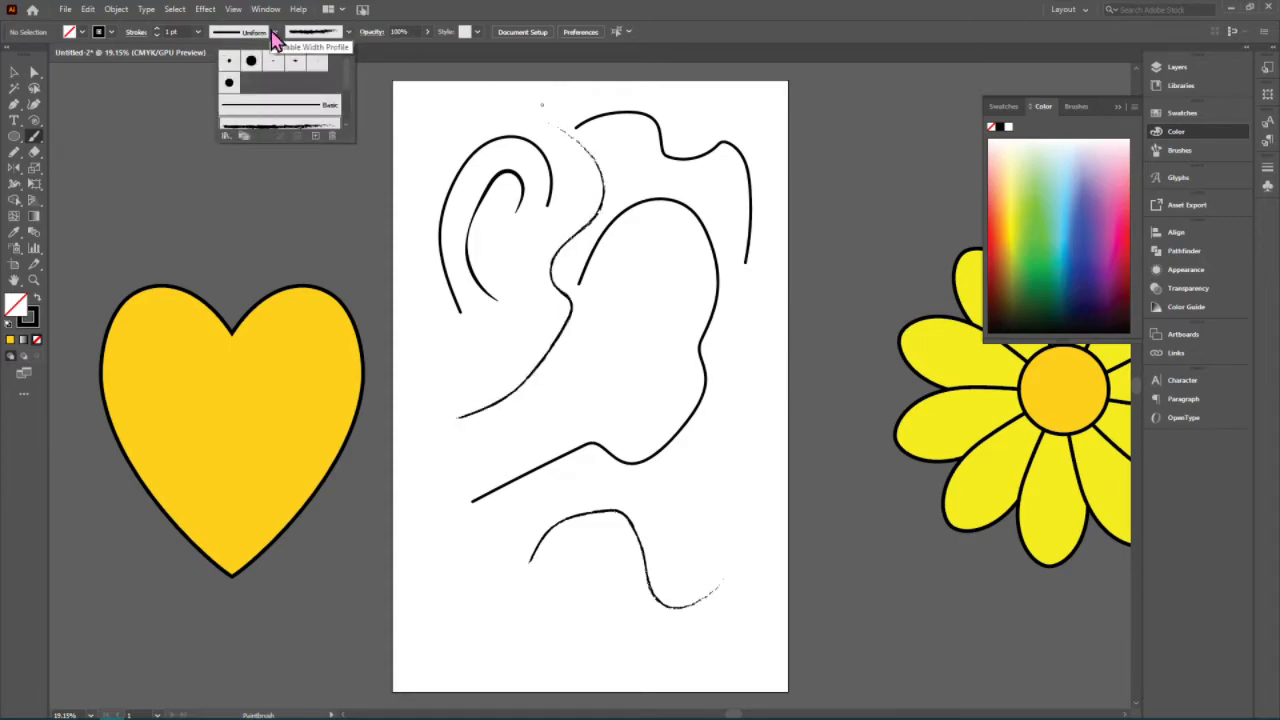
click(275, 33)
click(276, 34)
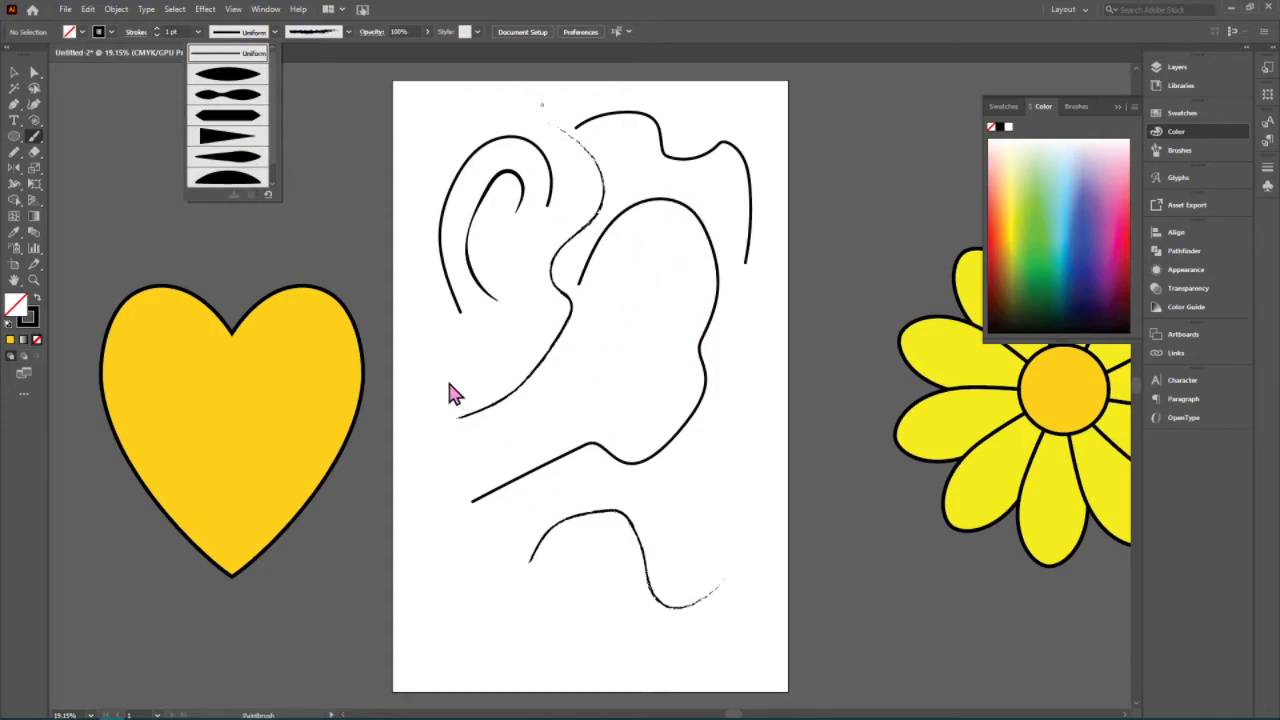
click(349, 31)
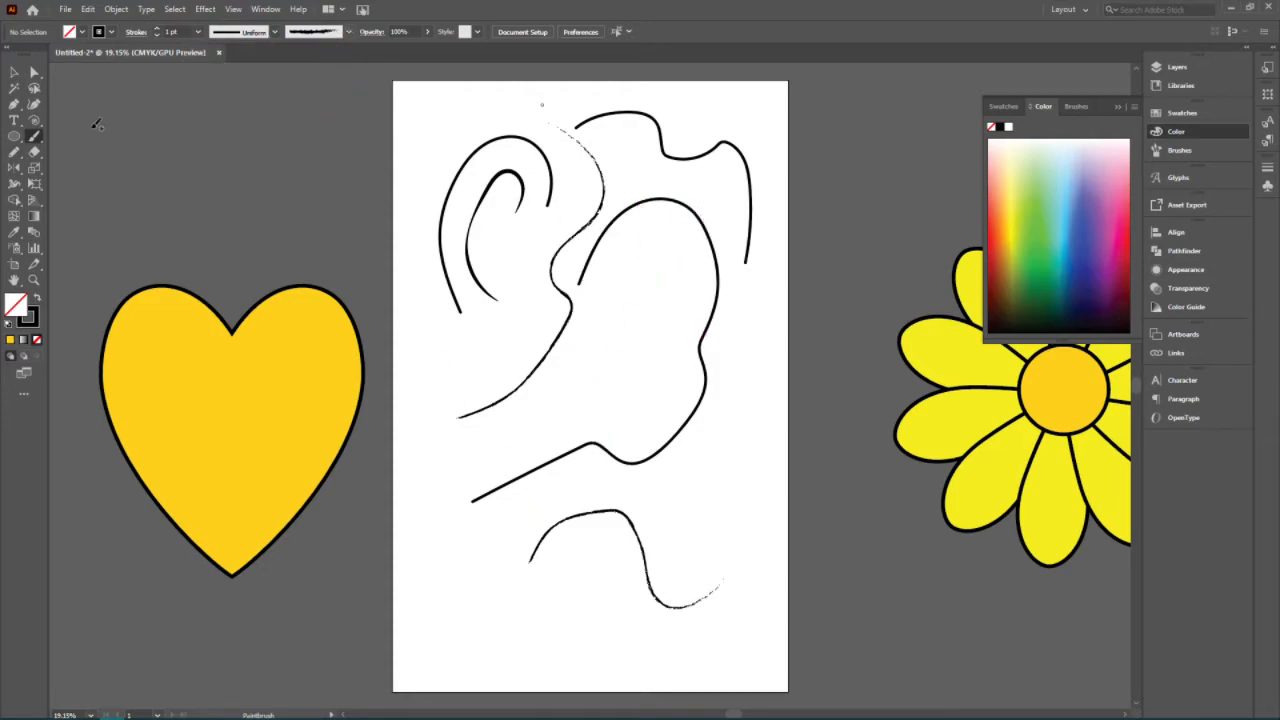
click(348, 32)
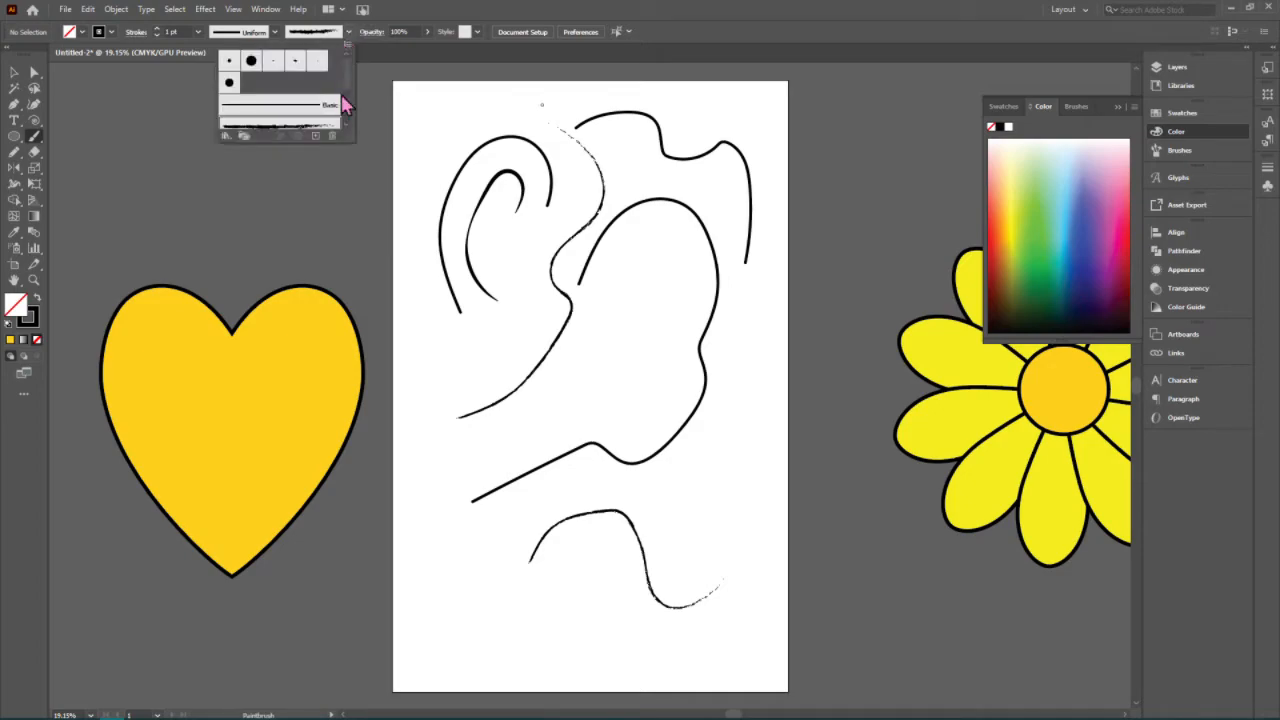
drag(351, 138, 368, 362)
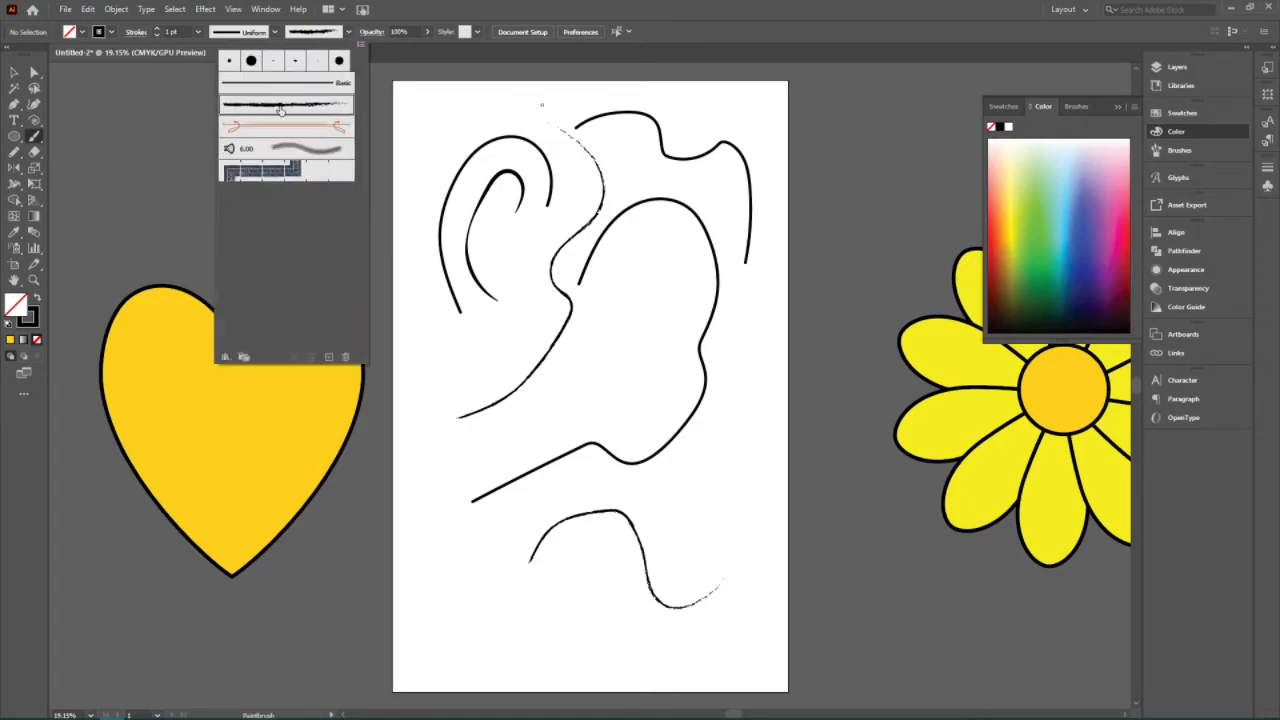
click(226, 357)
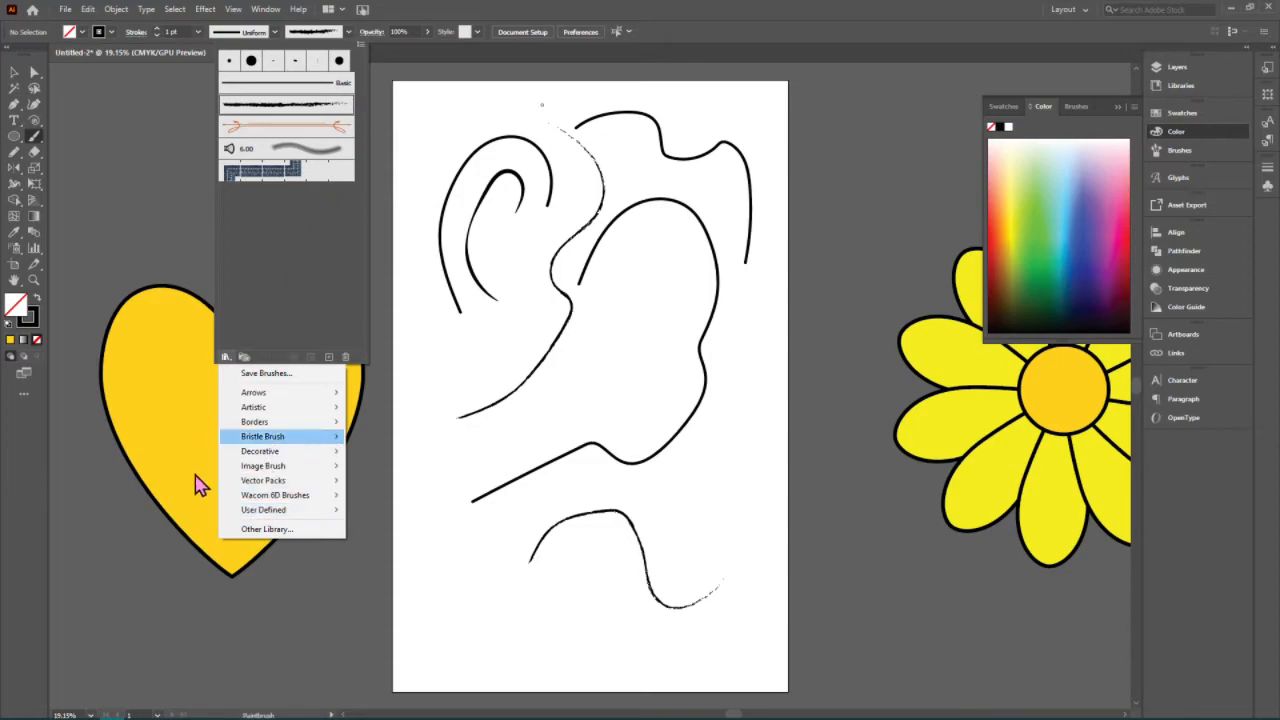
click(349, 31)
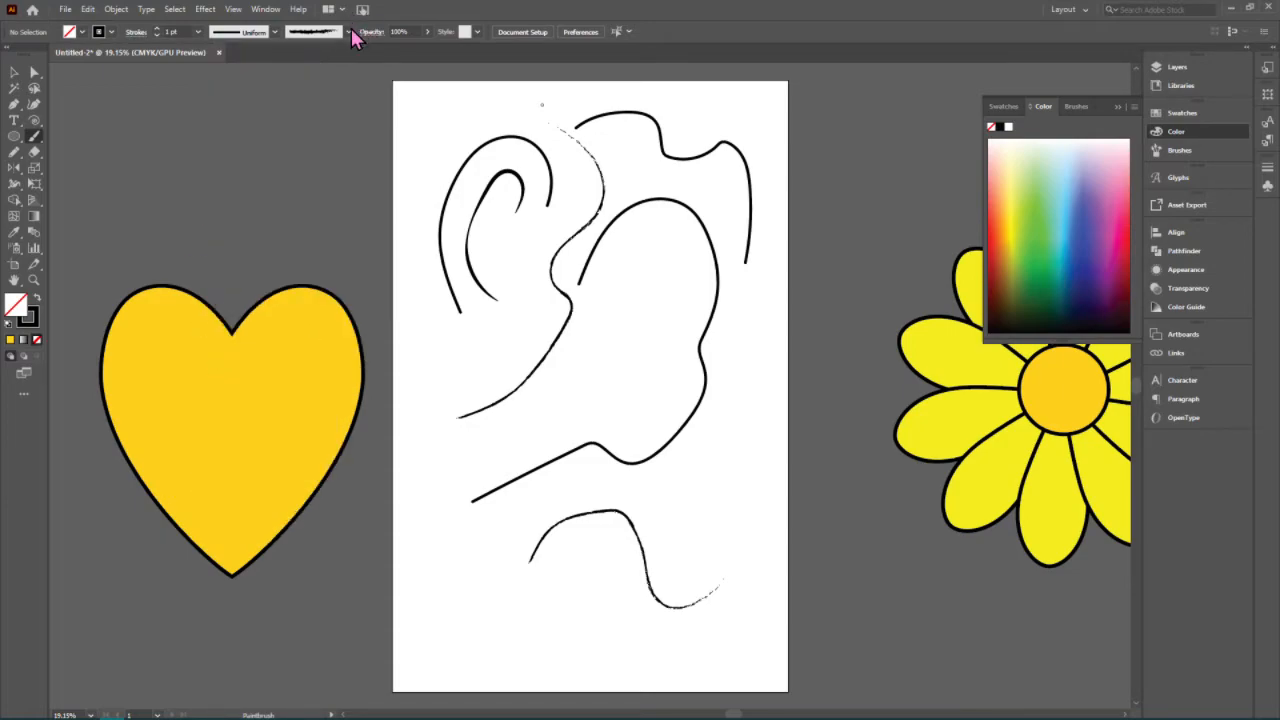
click(349, 31)
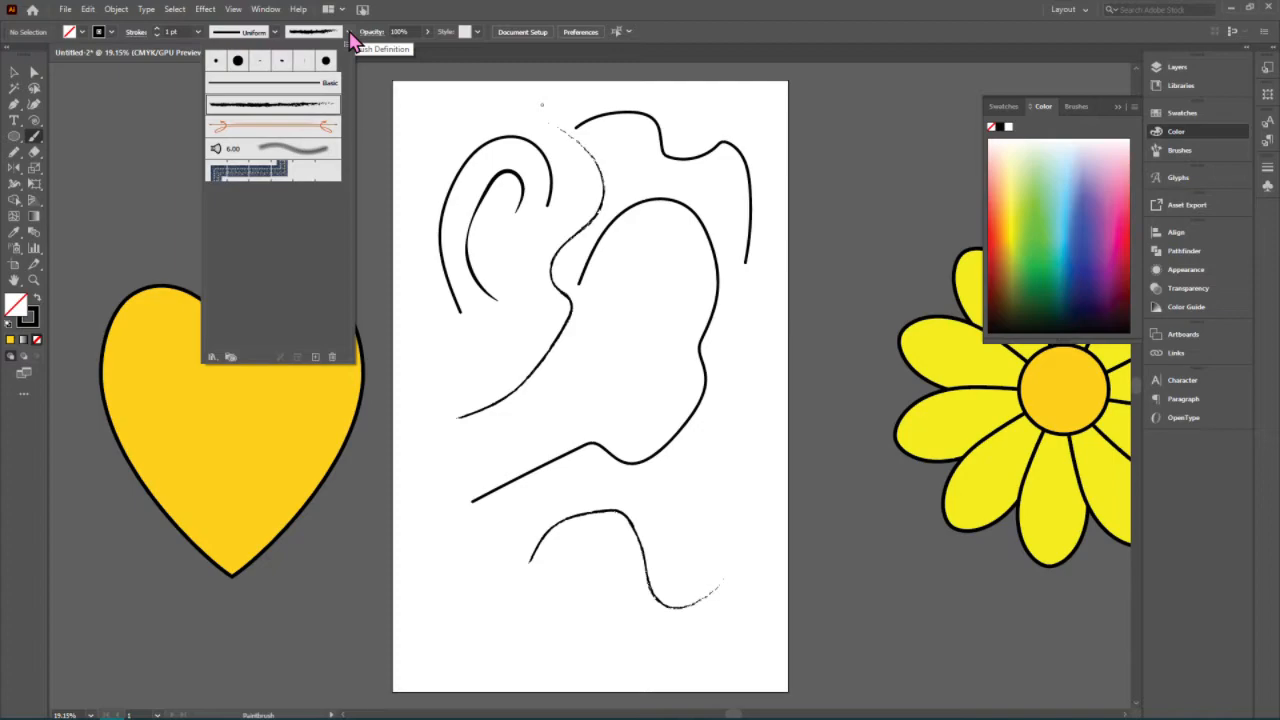
click(11, 75)
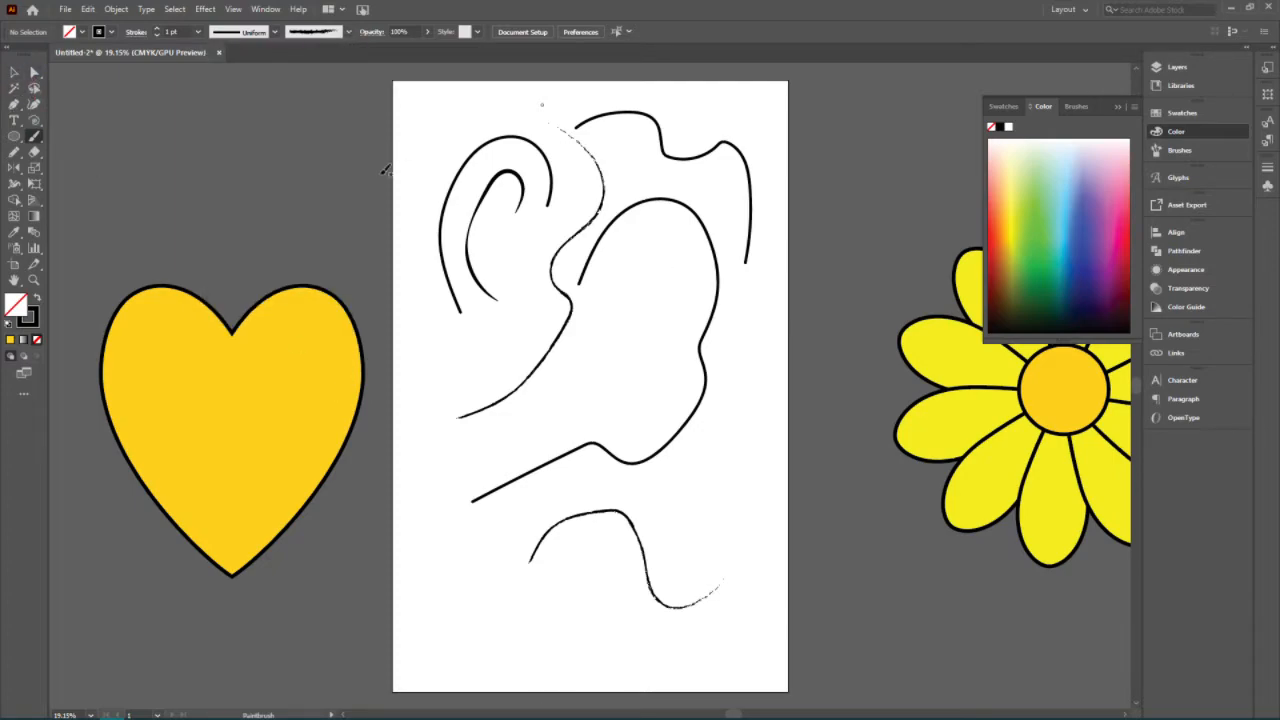
- Select all the practice strokes on the artboard and delete them
click(14, 73)
key(ctrl+a)
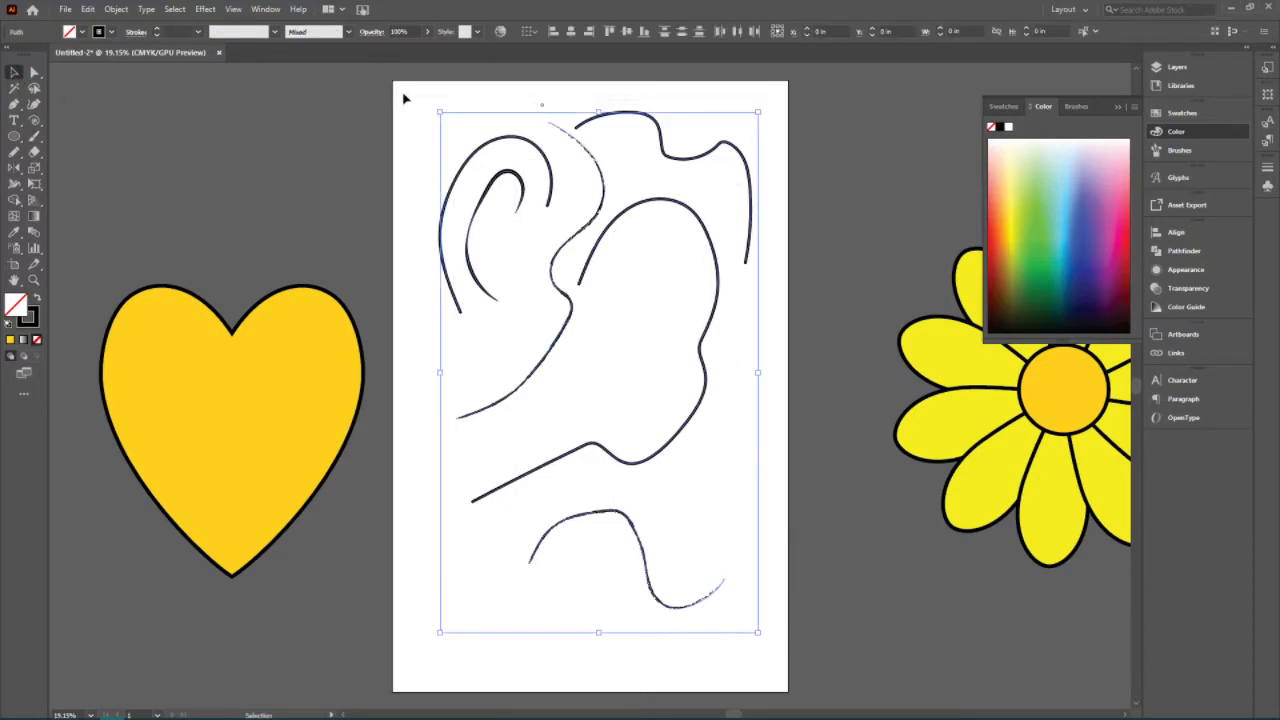
key(Delete)
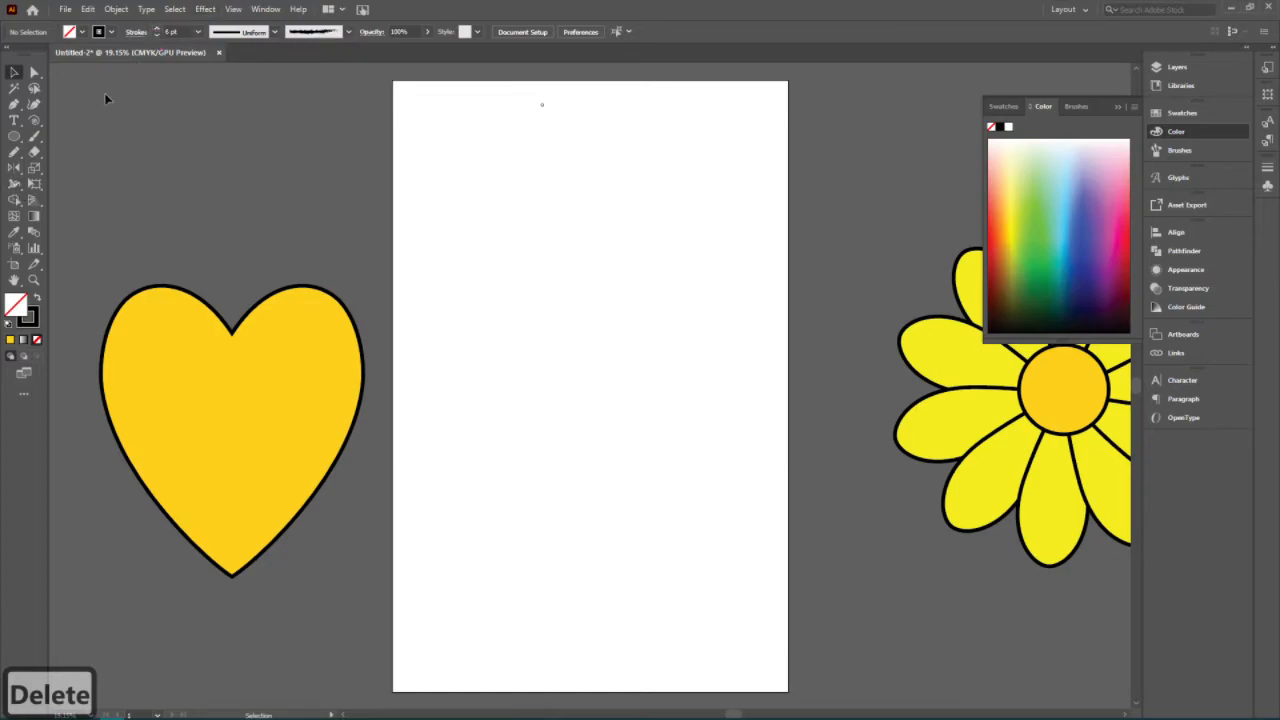
- Draw a wavy curve about 4.4 in wide and 6.9 in tall in the artboard's upper half with the Pencil tool
click(15, 152)
mouse_move(515, 380)
mouse_down()
mouse_move(498, 249)
mouse_move(615, 201)
mouse_move(642, 132)
mouse_up()
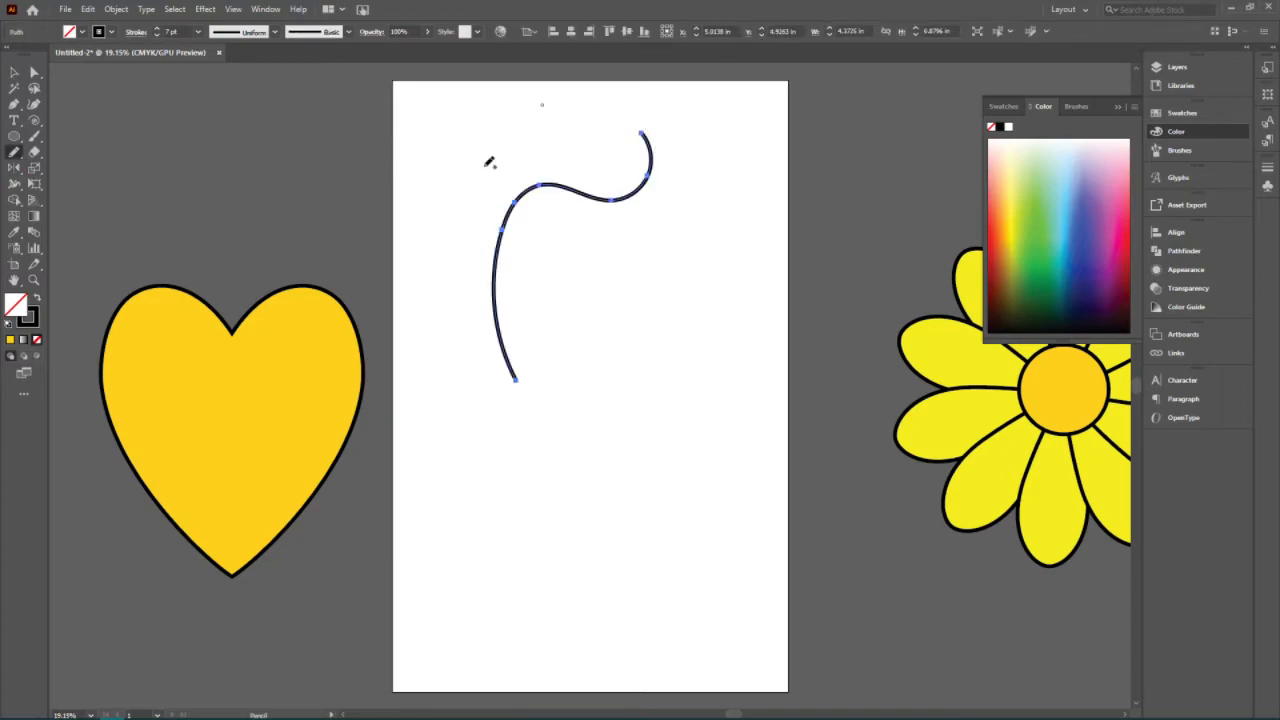
click(345, 32)
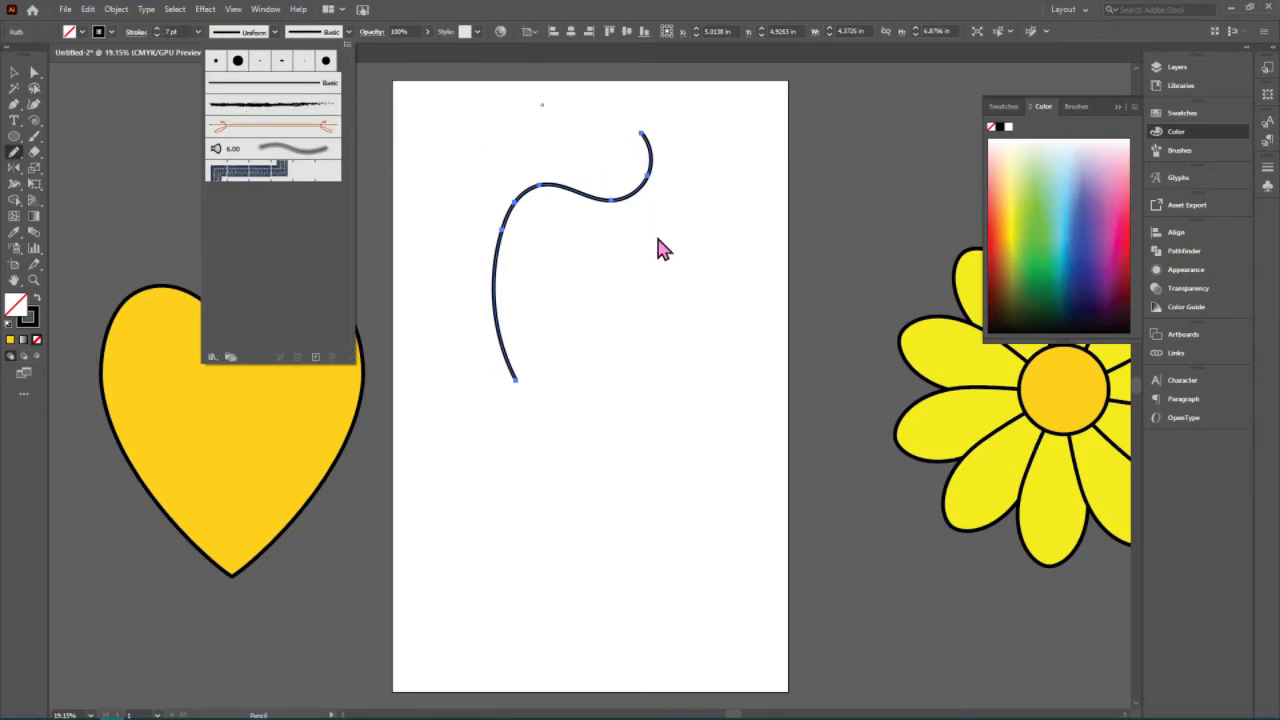
click(18, 74)
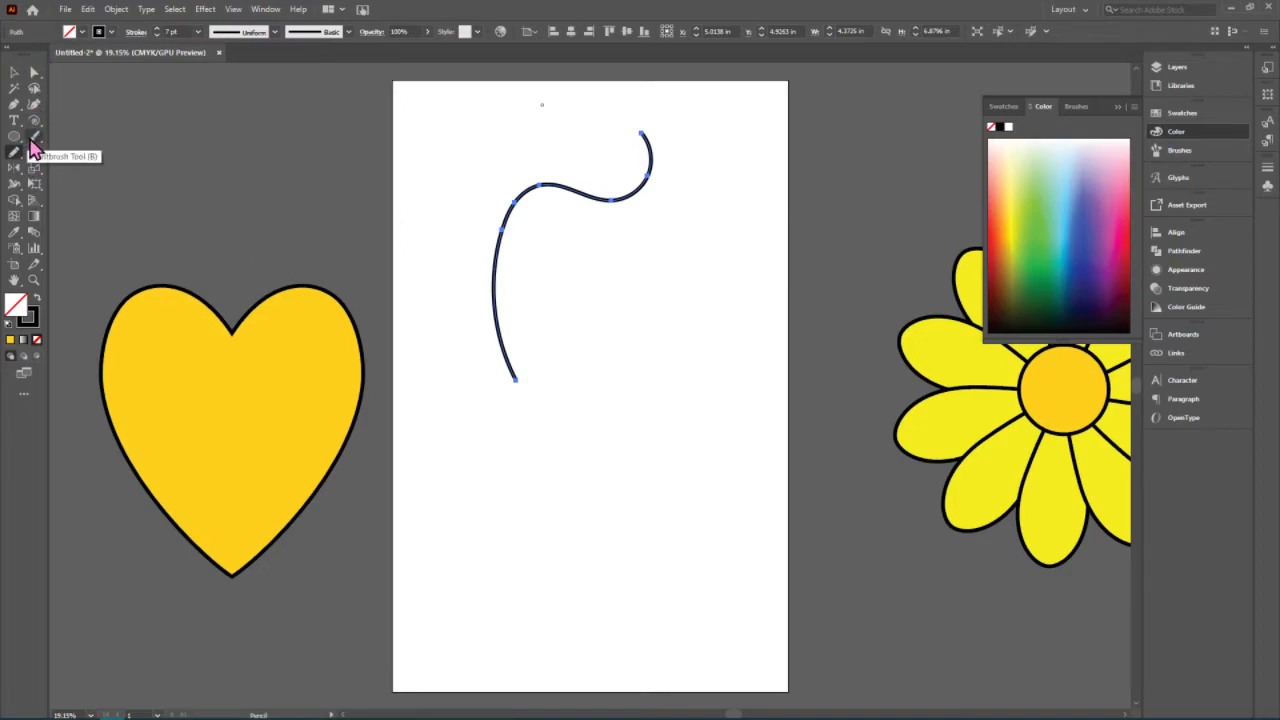
- Paint a heart outline about 5.3 in wide and 6.1 in tall beside the wavy curve with the Paintbrush tool
mouse_move(34, 135)
mouse_down()
mouse_move(94, 138)
mouse_move(122, 160)
mouse_up()
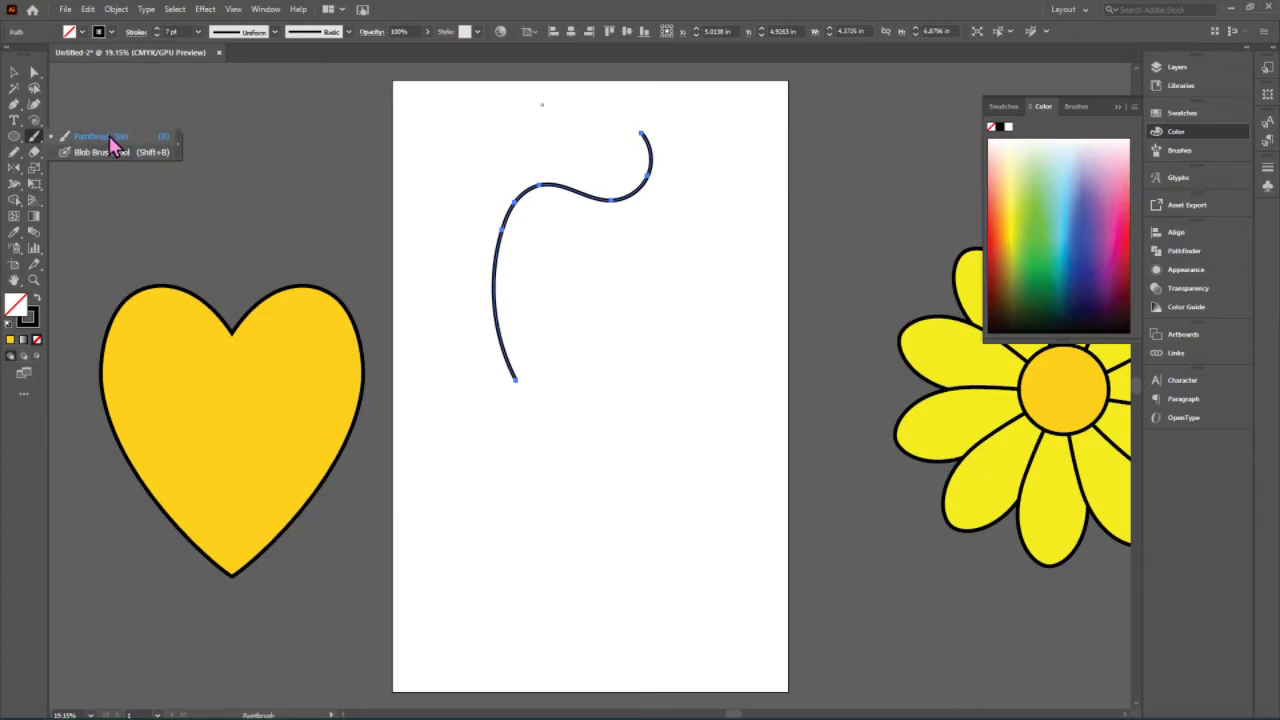
click(100, 136)
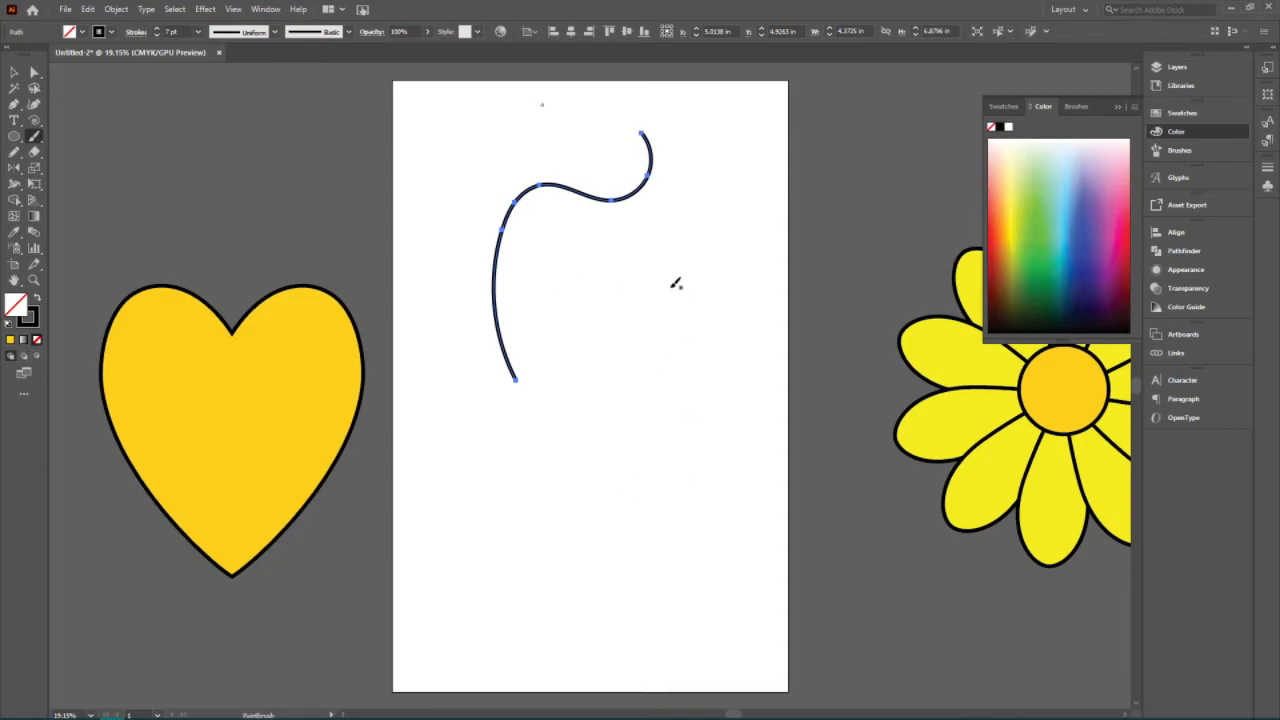
drag(645, 285, 677, 456)
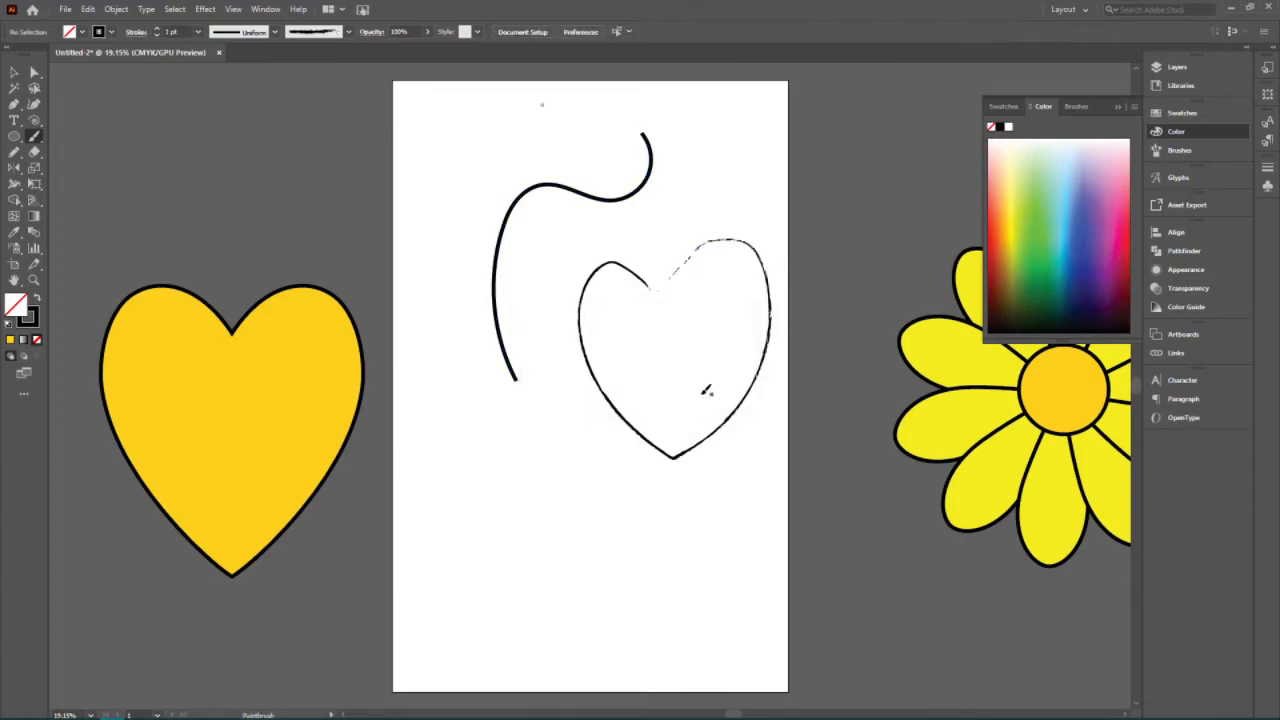
- Fill the painted heart with solid yellow-orange and move it up across the artboard's right edge
click(14, 72)
click(650, 444)
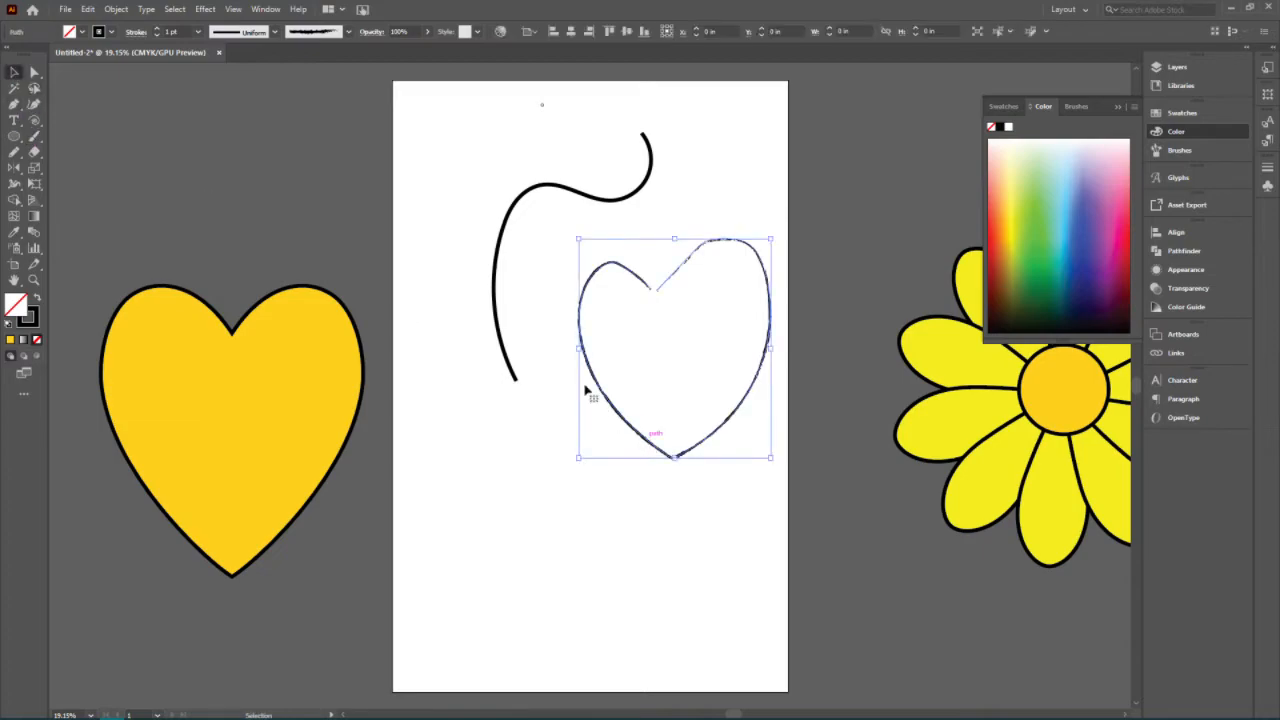
click(11, 340)
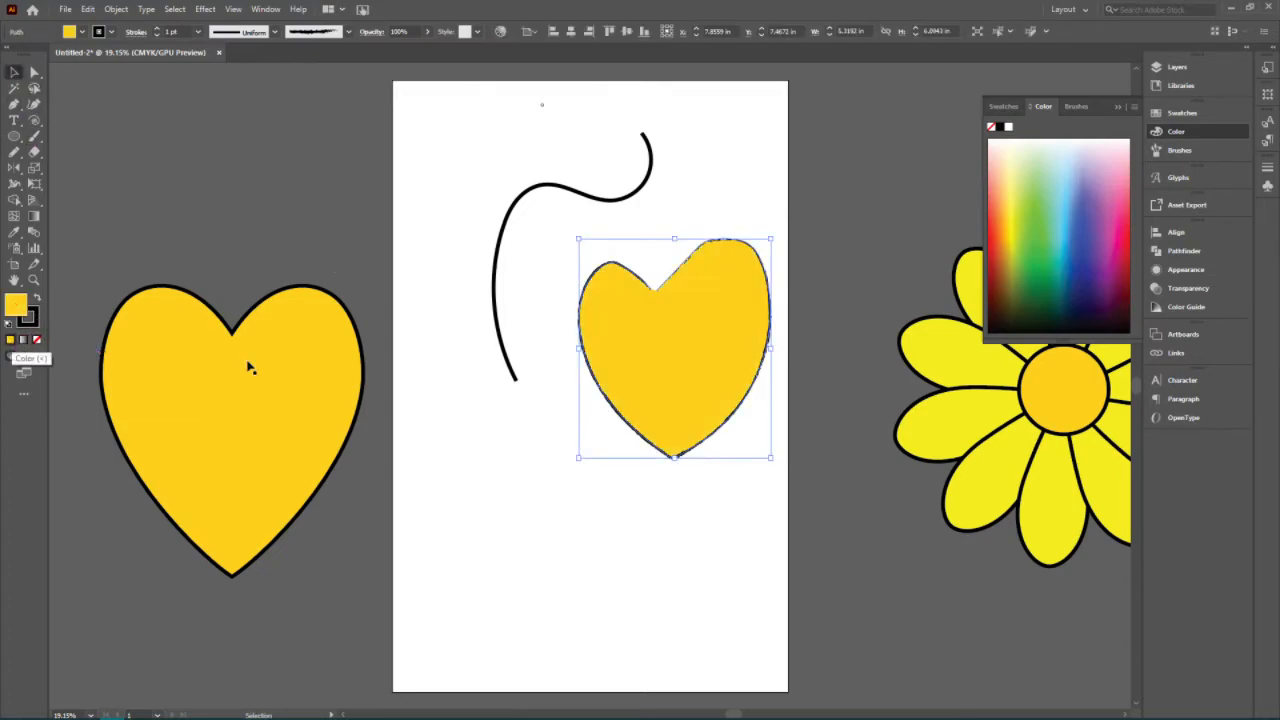
click(646, 583)
drag(687, 326, 764, 218)
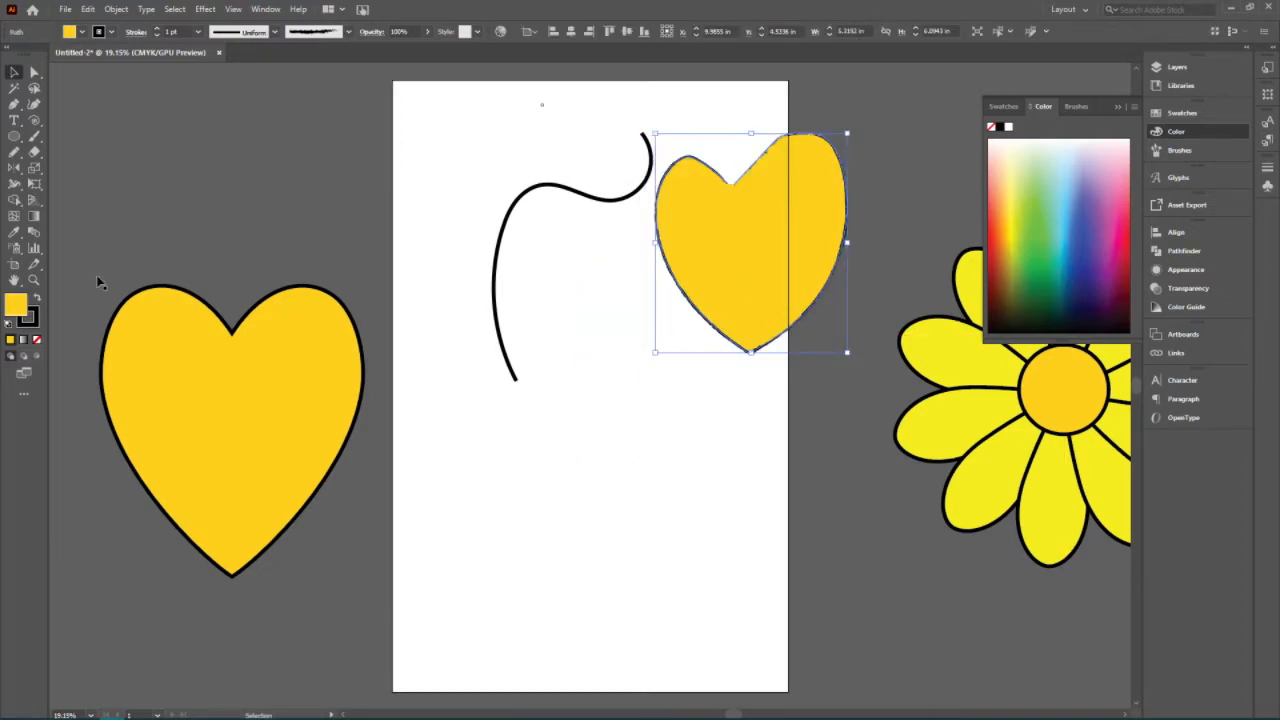
- Switch from the Paintbrush to the Blob Brush tool
click(34, 139)
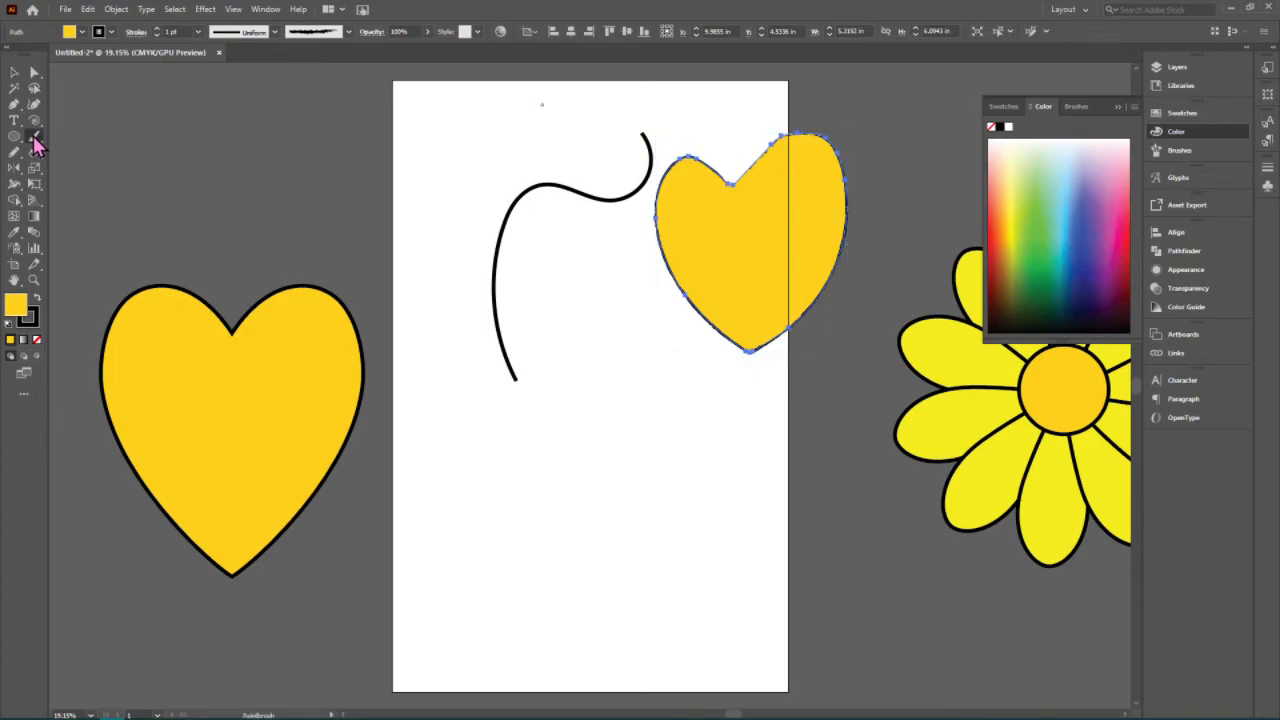
drag(34, 145, 83, 152)
- Try a 12 pt stroke weight on the selected painted heart, undo it and deselect the heart
click(199, 32)
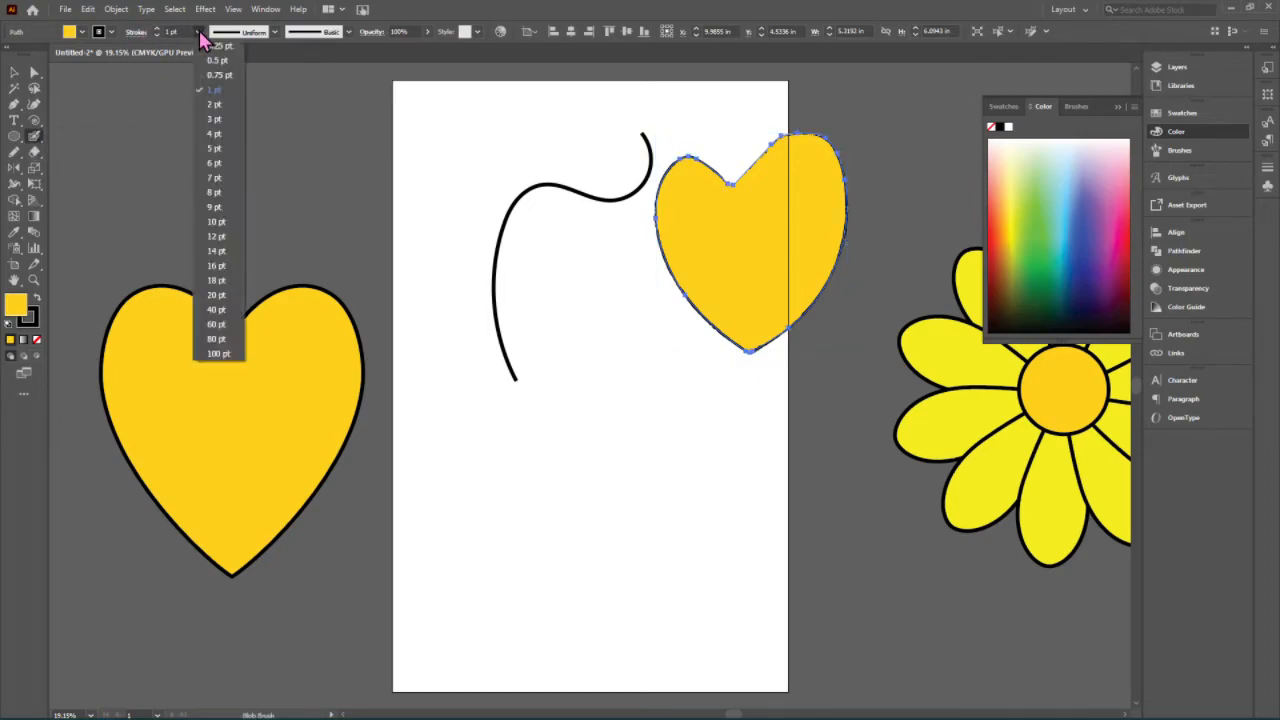
click(222, 237)
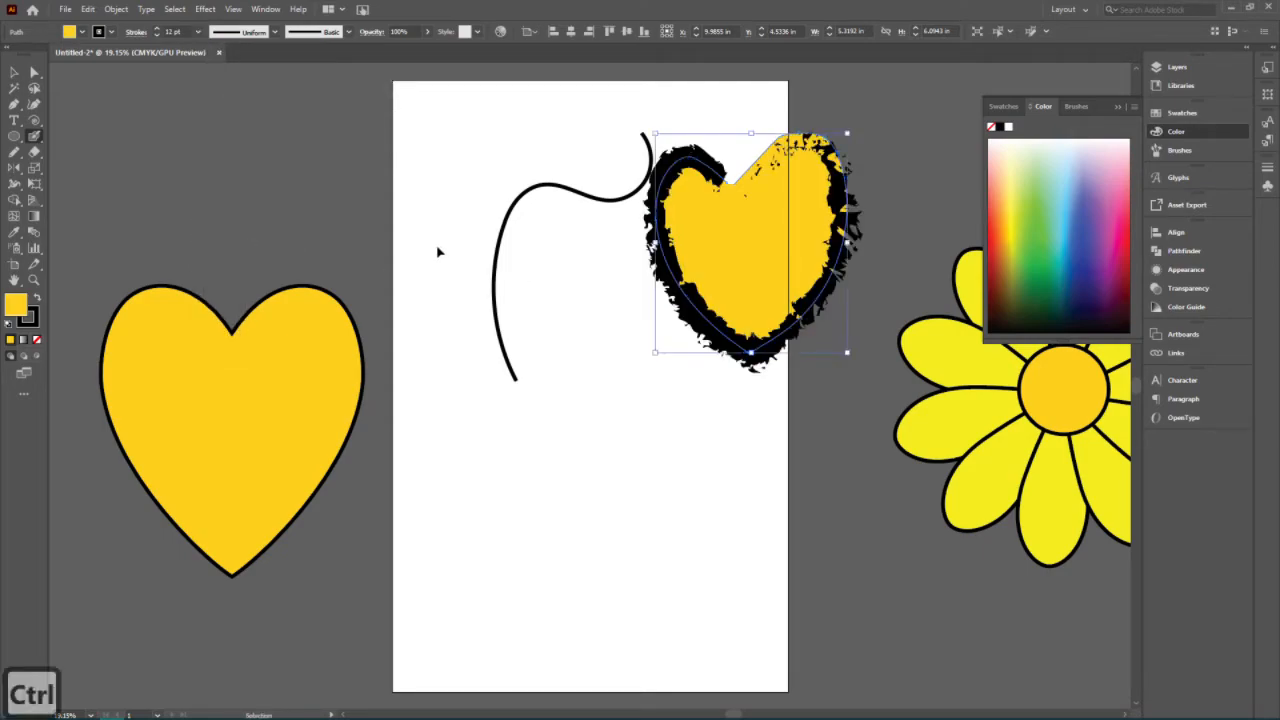
key(ctrl+z)
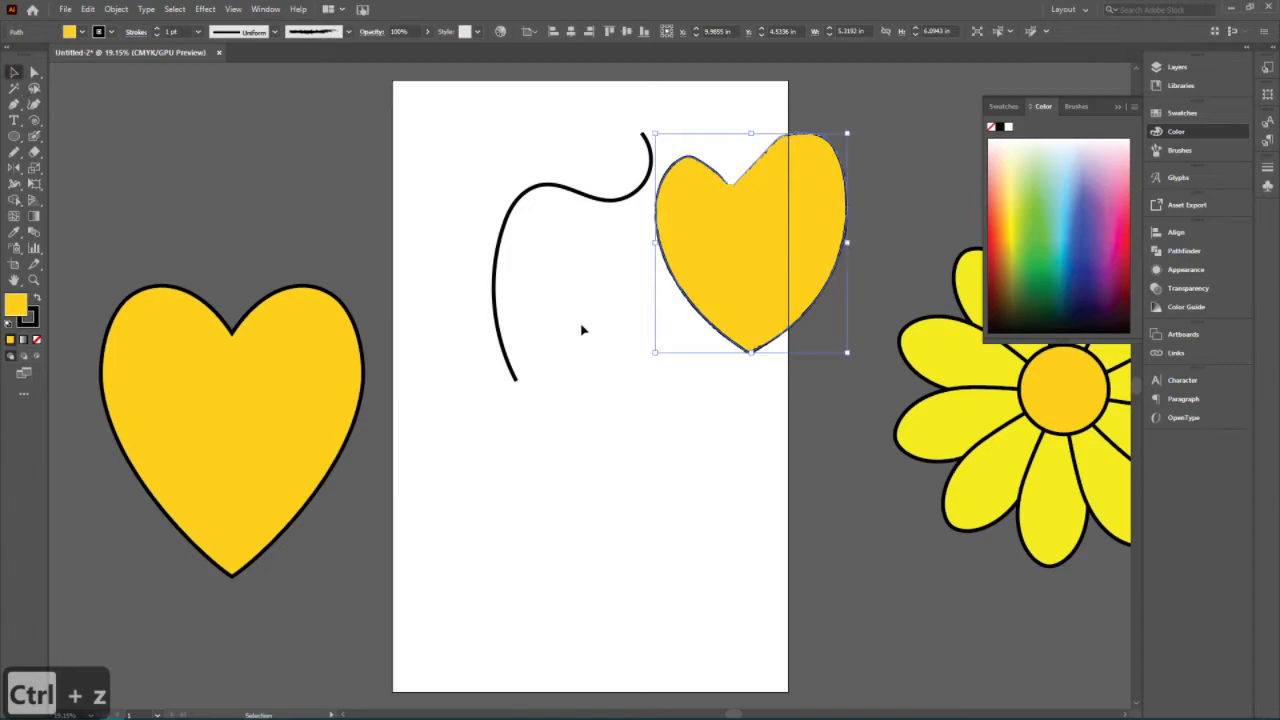
ctrl+click(582, 330)
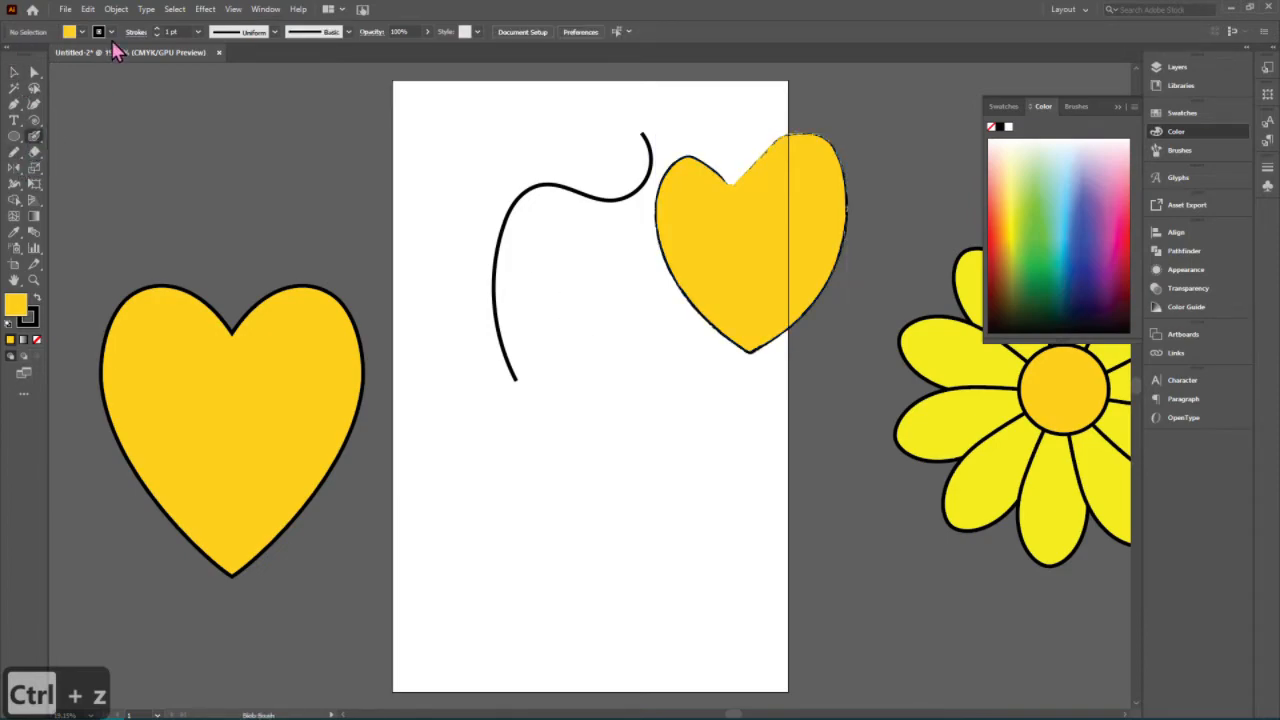
- Try 12 pt and 20 pt stroke weights for the Blob Brush with nothing selected, and return the weight to 1 pt
click(198, 31)
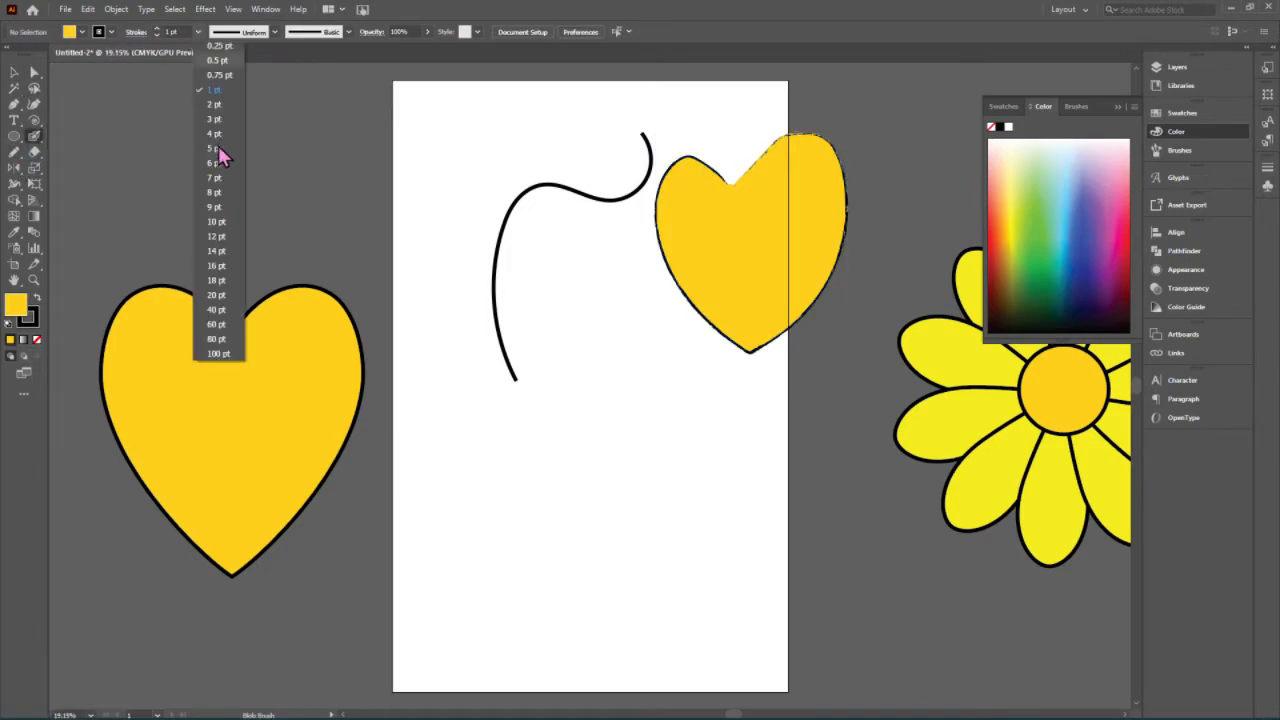
click(220, 236)
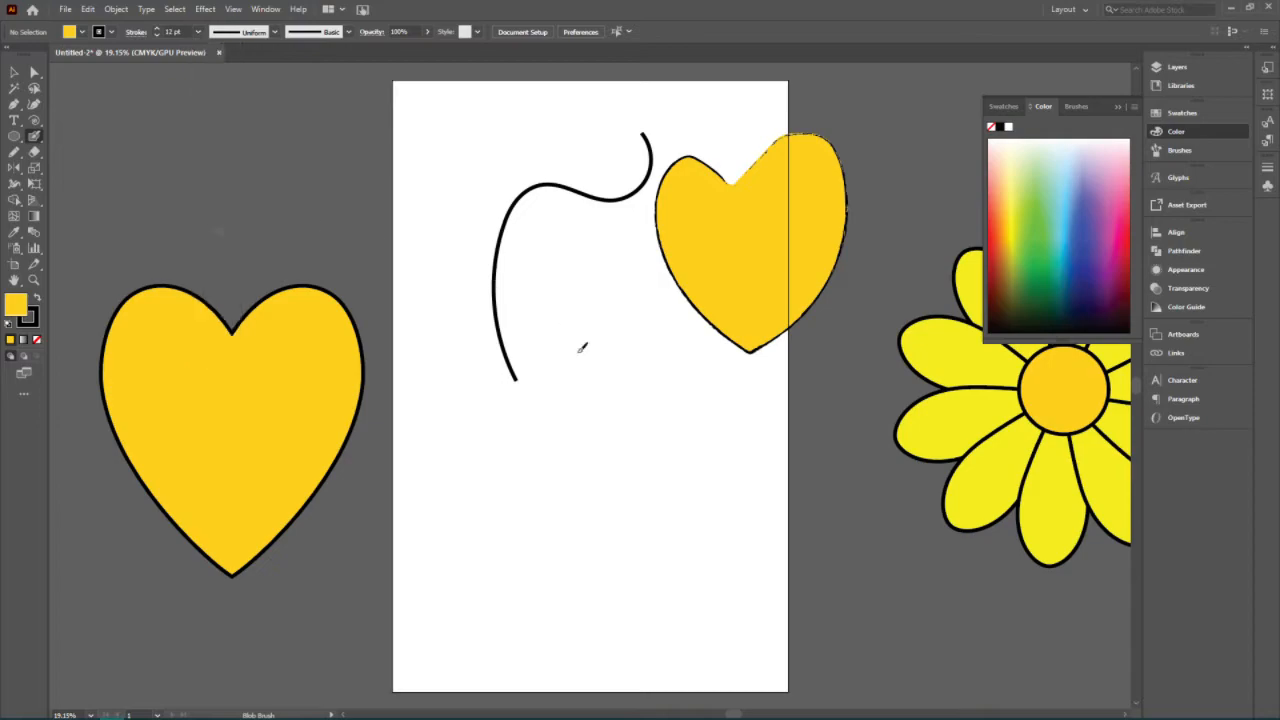
click(198, 31)
click(221, 296)
click(198, 31)
click(225, 89)
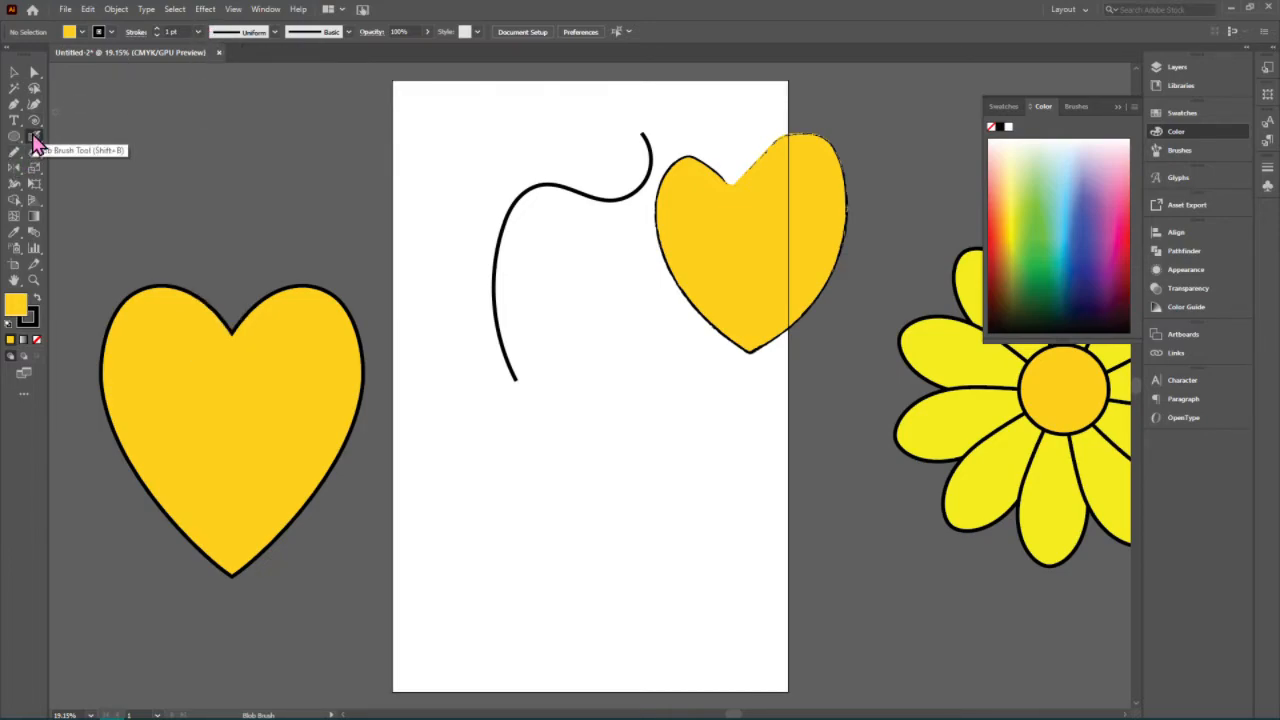
- Increase the default brush size in the Blob Brush tool options
click(34, 137)
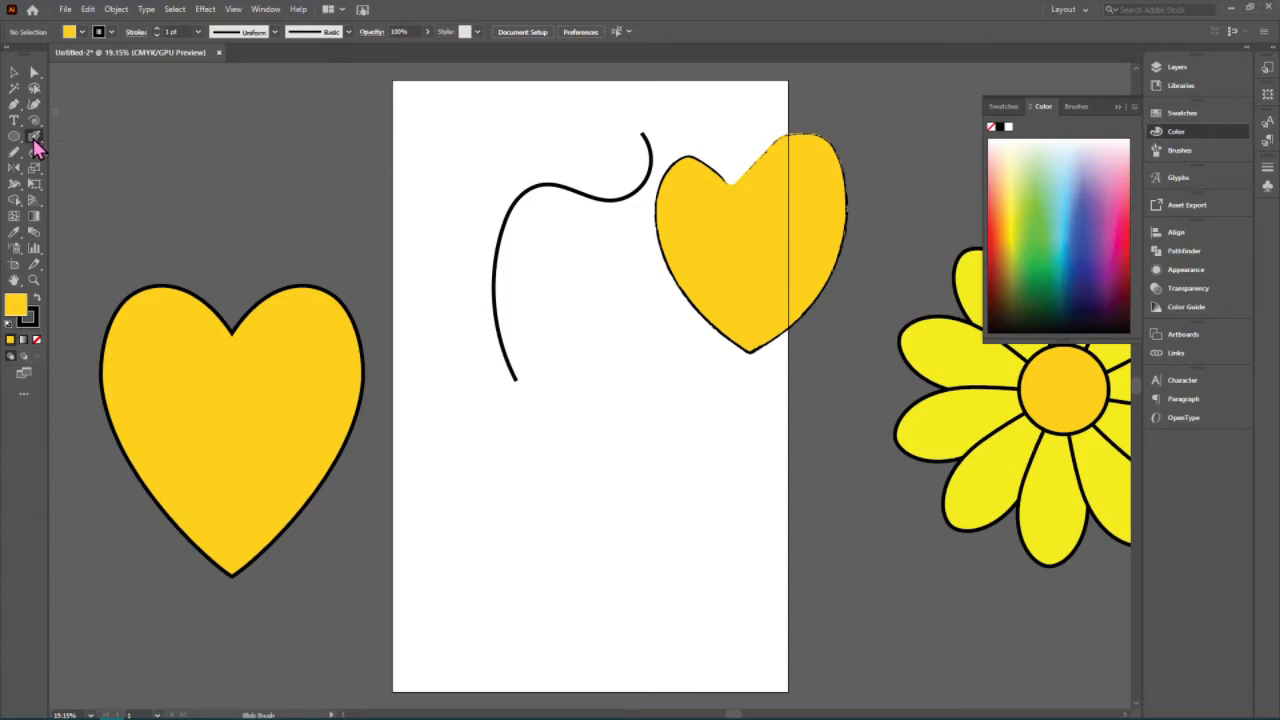
double_click(34, 139)
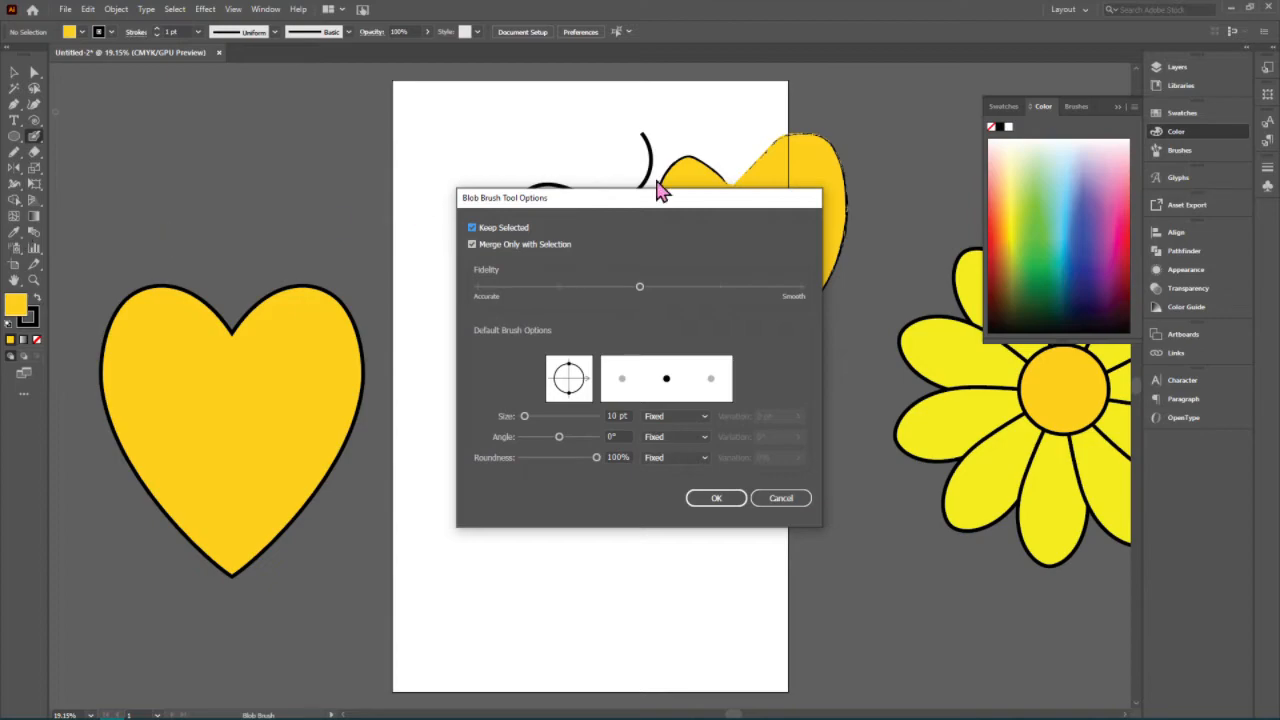
drag(528, 416, 536, 416)
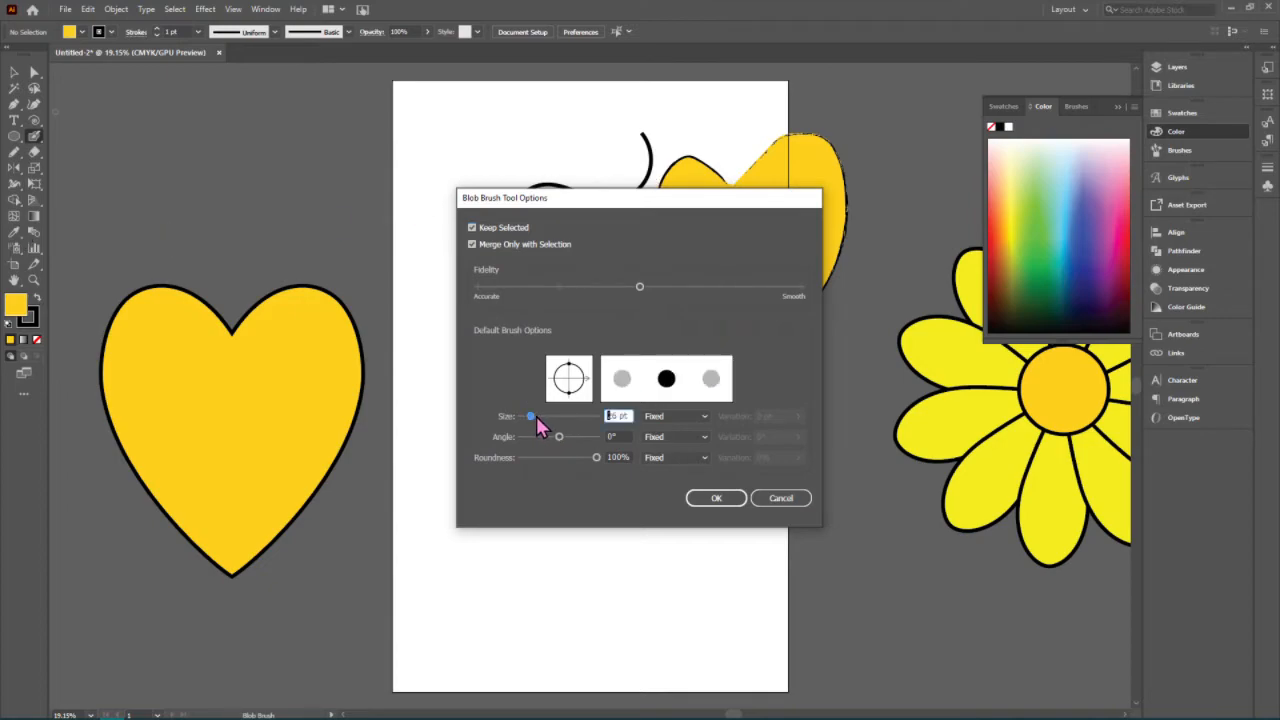
click(720, 498)
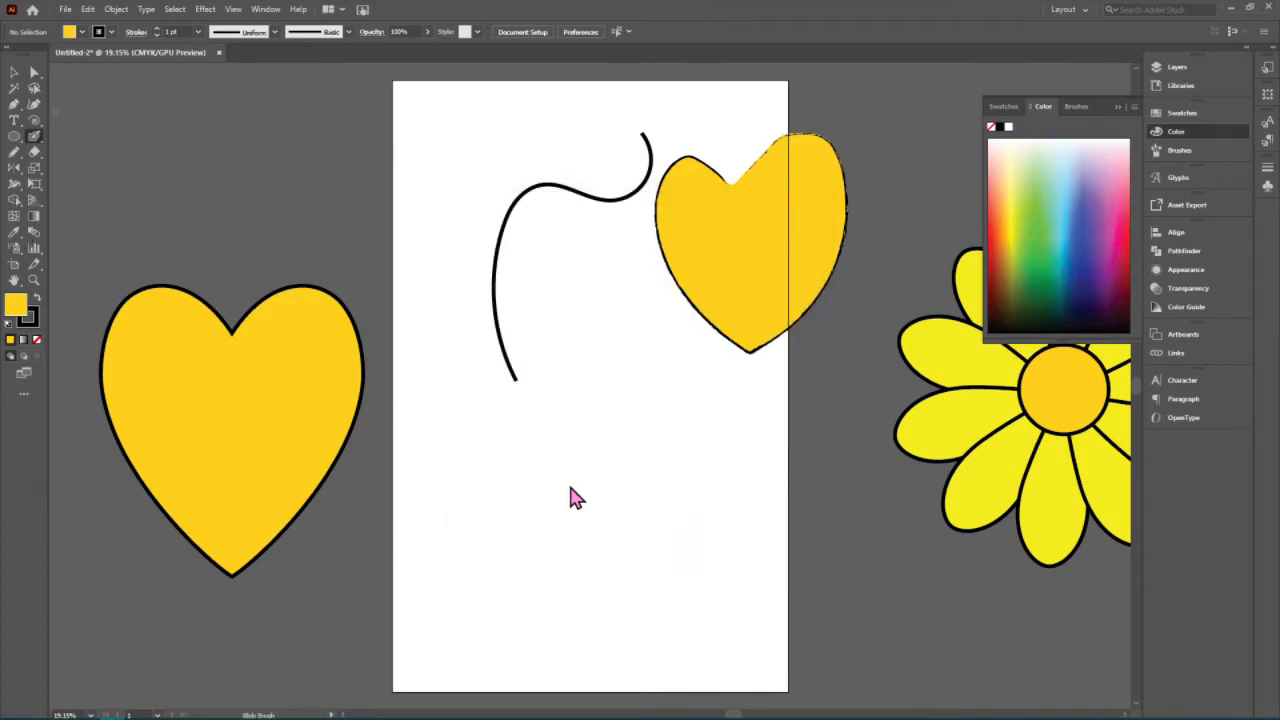
- Paint a solid black heart about 5.6 in wide and 6.6 in tall in the artboard's lower half with the Blob Brush, rounding out its left lobe
mouse_move(620, 479)
mouse_down()
mouse_move(577, 430)
mouse_move(537, 442)
mouse_move(520, 458)
mouse_move(516, 514)
mouse_move(614, 623)
mouse_move(701, 455)
mouse_move(682, 404)
mouse_move(654, 404)
mouse_move(629, 427)
mouse_move(589, 510)
mouse_move(575, 443)
mouse_move(542, 459)
mouse_move(569, 435)
mouse_move(527, 464)
mouse_move(524, 474)
mouse_move(543, 451)
mouse_move(523, 504)
mouse_move(560, 451)
mouse_move(553, 531)
mouse_move(575, 443)
mouse_move(613, 509)
mouse_move(594, 436)
mouse_move(618, 479)
mouse_move(625, 441)
mouse_move(674, 405)
mouse_move(632, 459)
mouse_move(617, 519)
mouse_move(675, 411)
mouse_move(607, 605)
mouse_move(686, 466)
mouse_move(683, 423)
mouse_move(627, 591)
mouse_move(632, 539)
mouse_move(673, 471)
mouse_move(608, 586)
mouse_move(521, 503)
mouse_move(541, 464)
mouse_move(548, 537)
mouse_move(543, 489)
mouse_move(536, 509)
mouse_move(560, 541)
mouse_move(536, 498)
mouse_move(608, 606)
mouse_move(560, 488)
mouse_move(572, 458)
mouse_move(590, 545)
mouse_move(572, 480)
mouse_up()
mouse_move(615, 556)
mouse_down()
mouse_move(623, 483)
mouse_move(639, 486)
mouse_move(624, 529)
mouse_up()
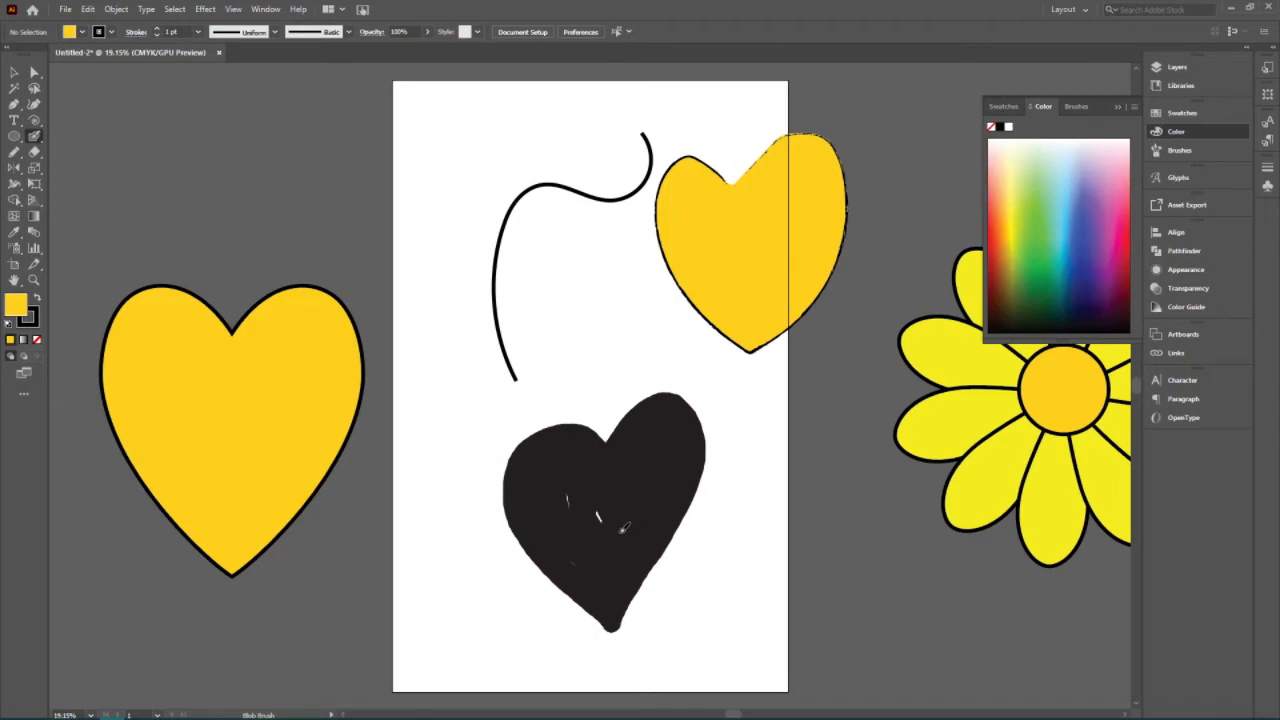
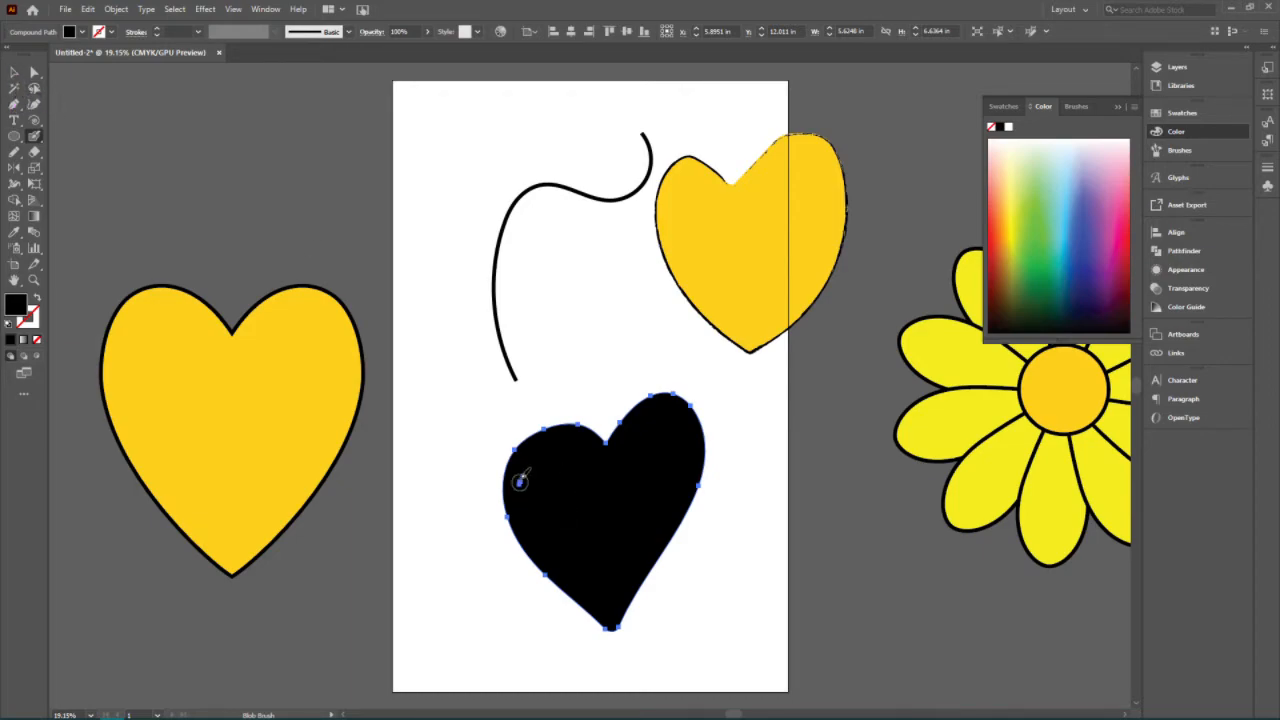
drag(530, 480, 518, 486)
mouse_move(607, 463)
mouse_down()
mouse_move(588, 428)
mouse_move(556, 410)
mouse_move(509, 446)
mouse_move(508, 481)
mouse_move(540, 552)
mouse_move(562, 572)
mouse_move(577, 557)
mouse_up()
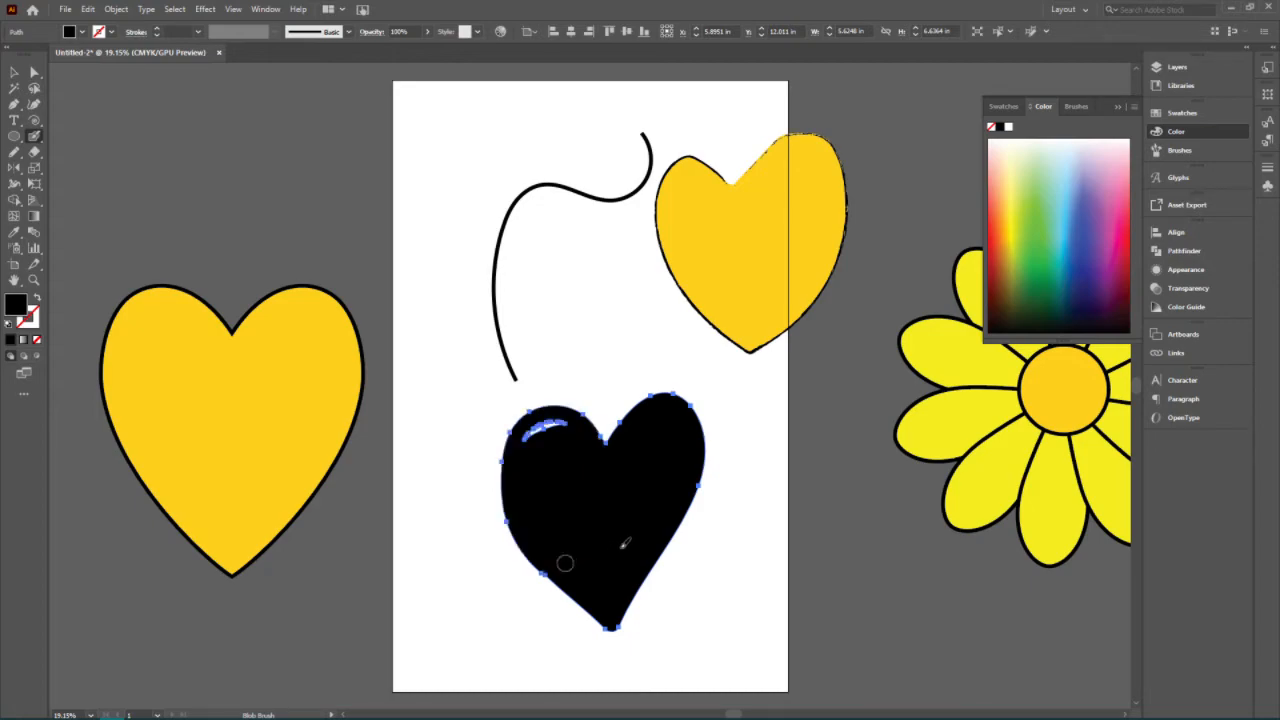
- Paint over the remaining white gap in the black heart's left lobe with the Blob Brush and deselect the heart
mouse_move(524, 444)
mouse_down()
mouse_move(562, 420)
mouse_move(586, 434)
mouse_up()
key(v)
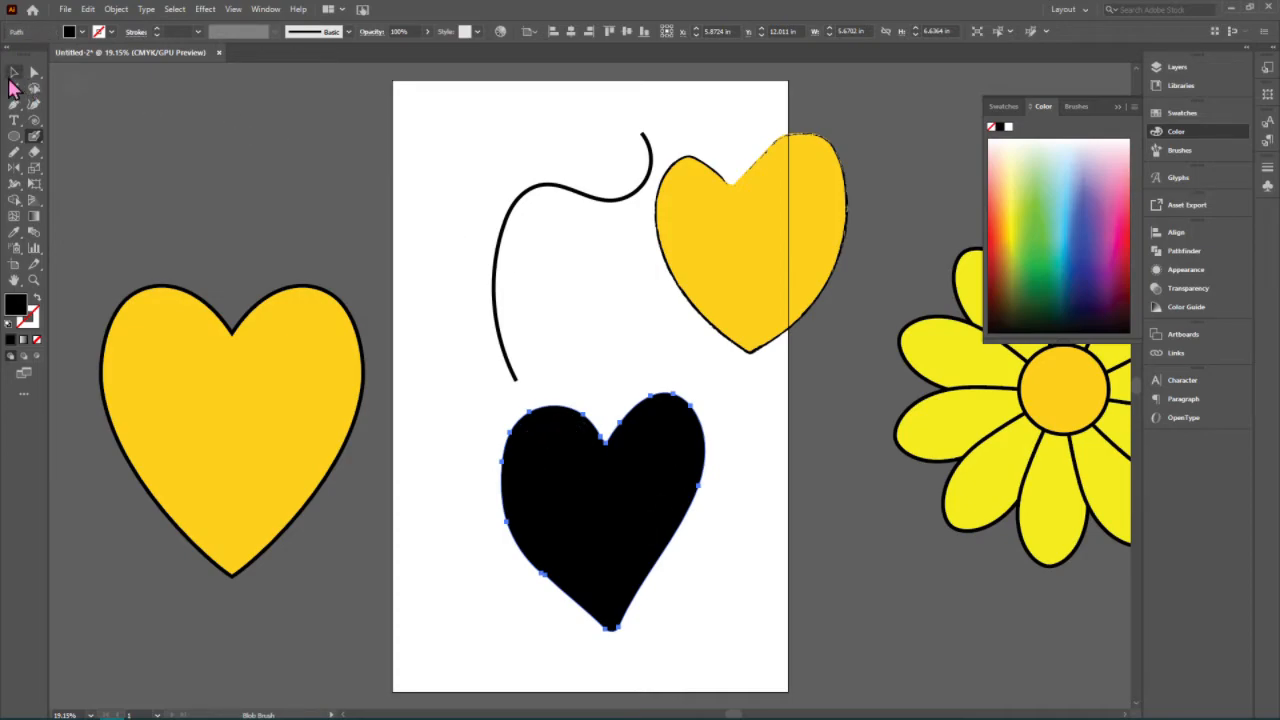
click(731, 543)
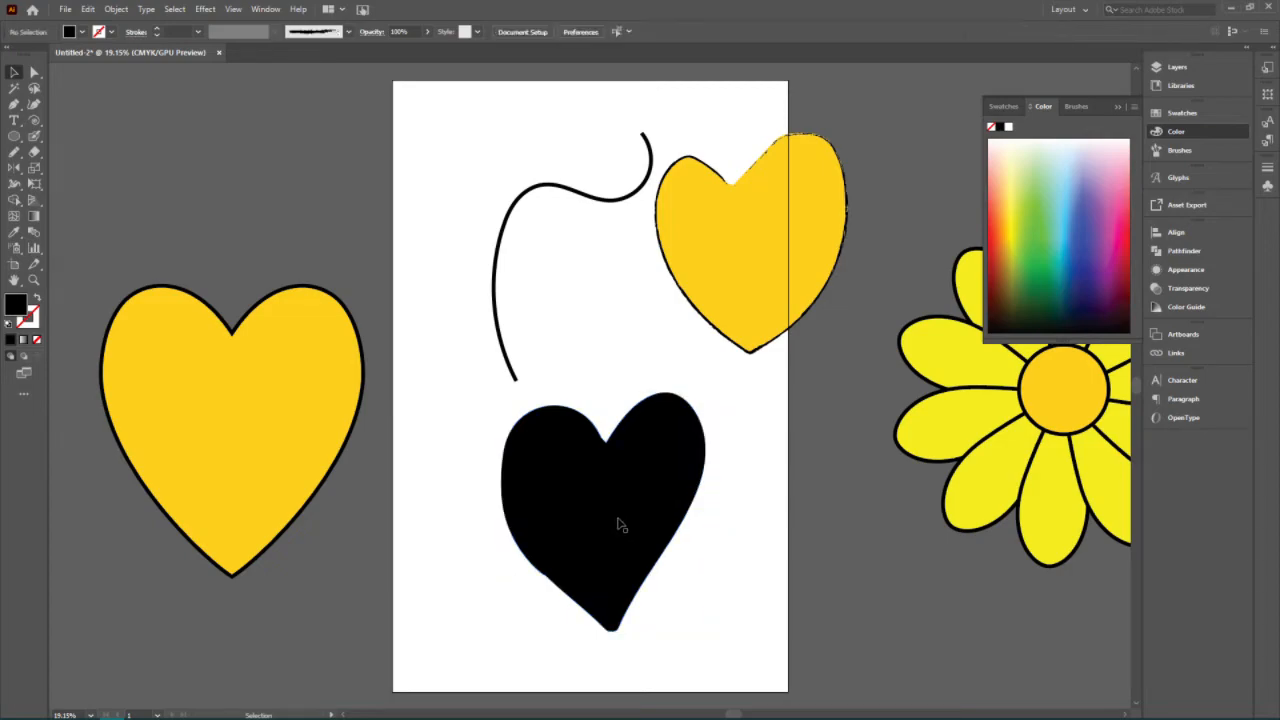
- Reset the black heart to the default fill and stroke, and copy the large heart's golden fill and 7 pt black stroke with the Eyedropper
click(598, 507)
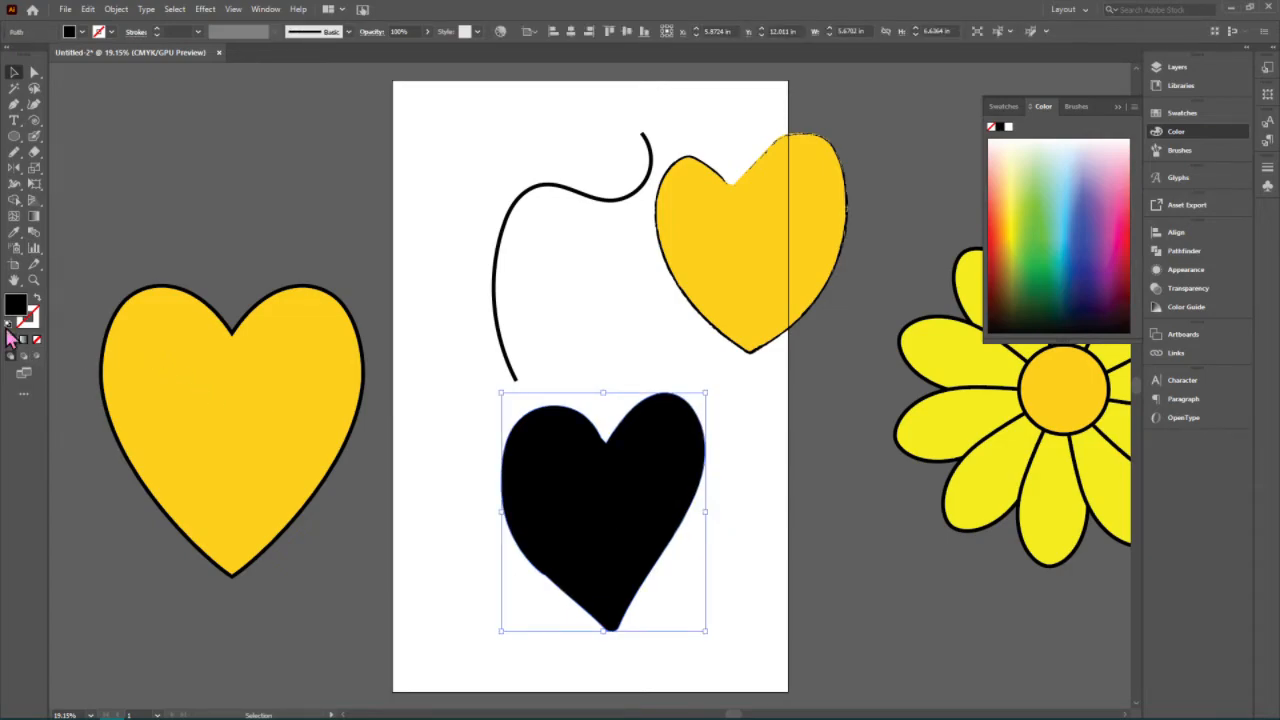
click(9, 328)
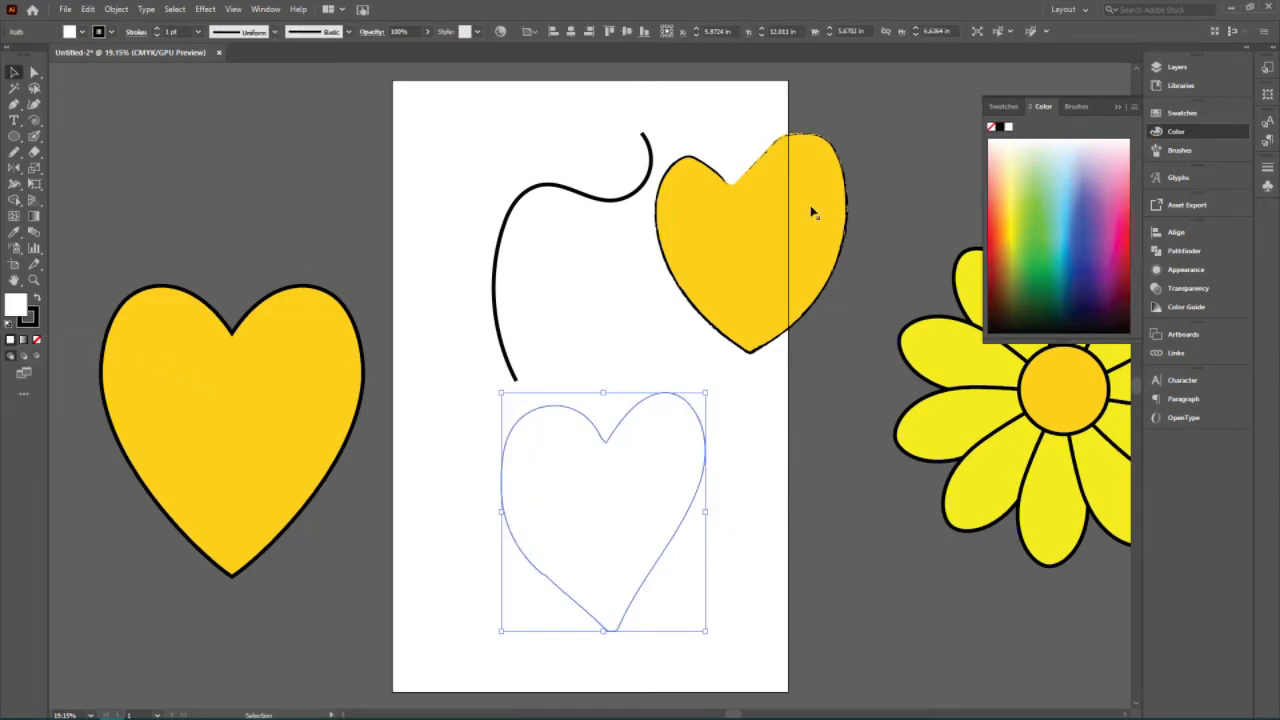
click(283, 447)
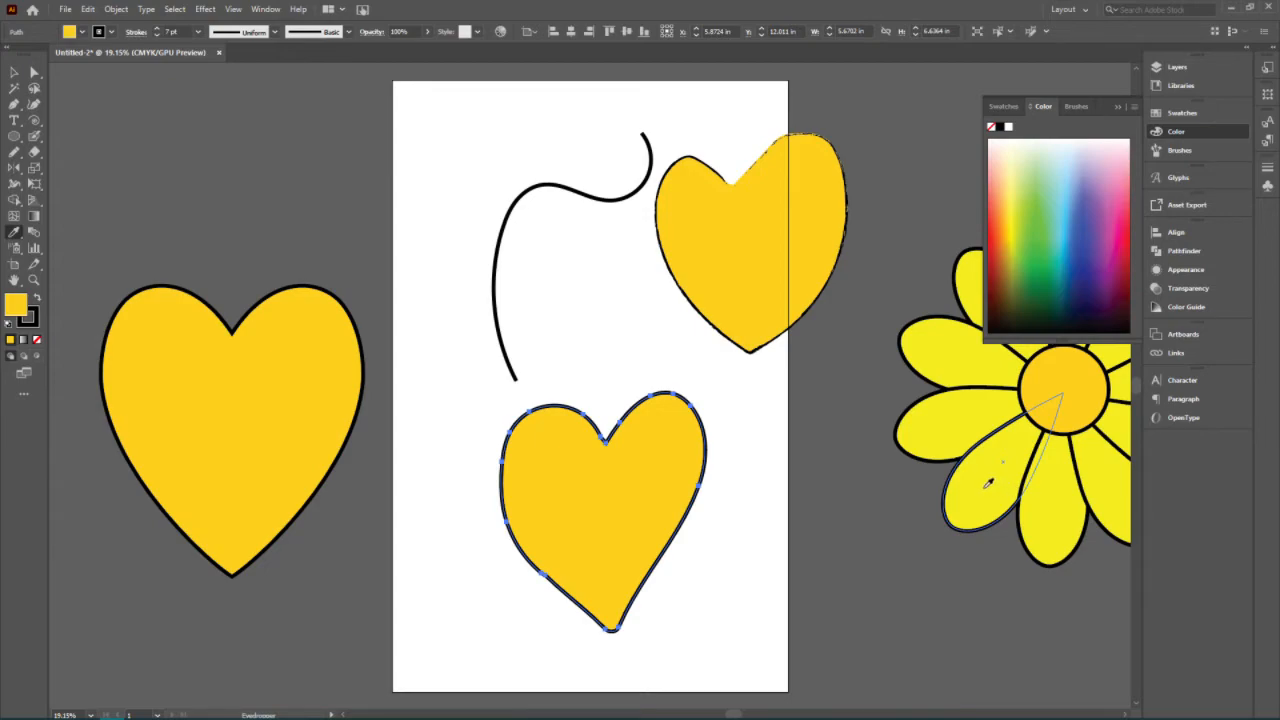
click(988, 483)
click(270, 402)
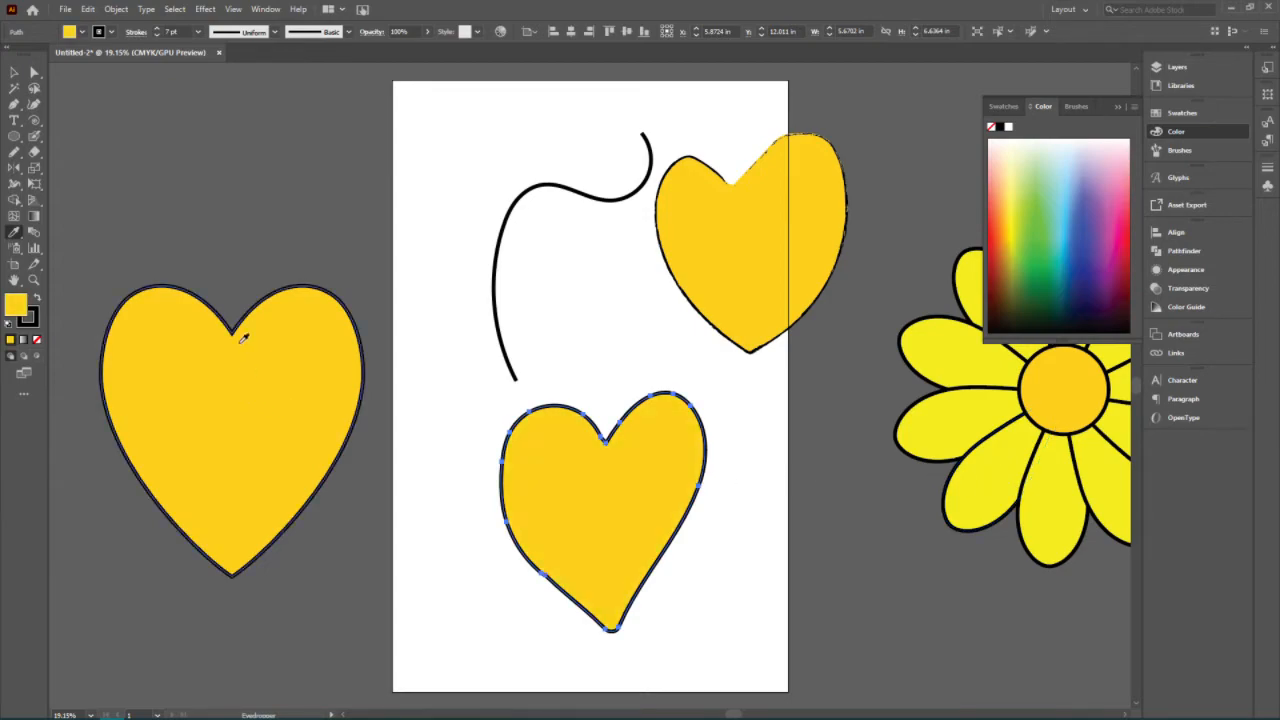
click(14, 73)
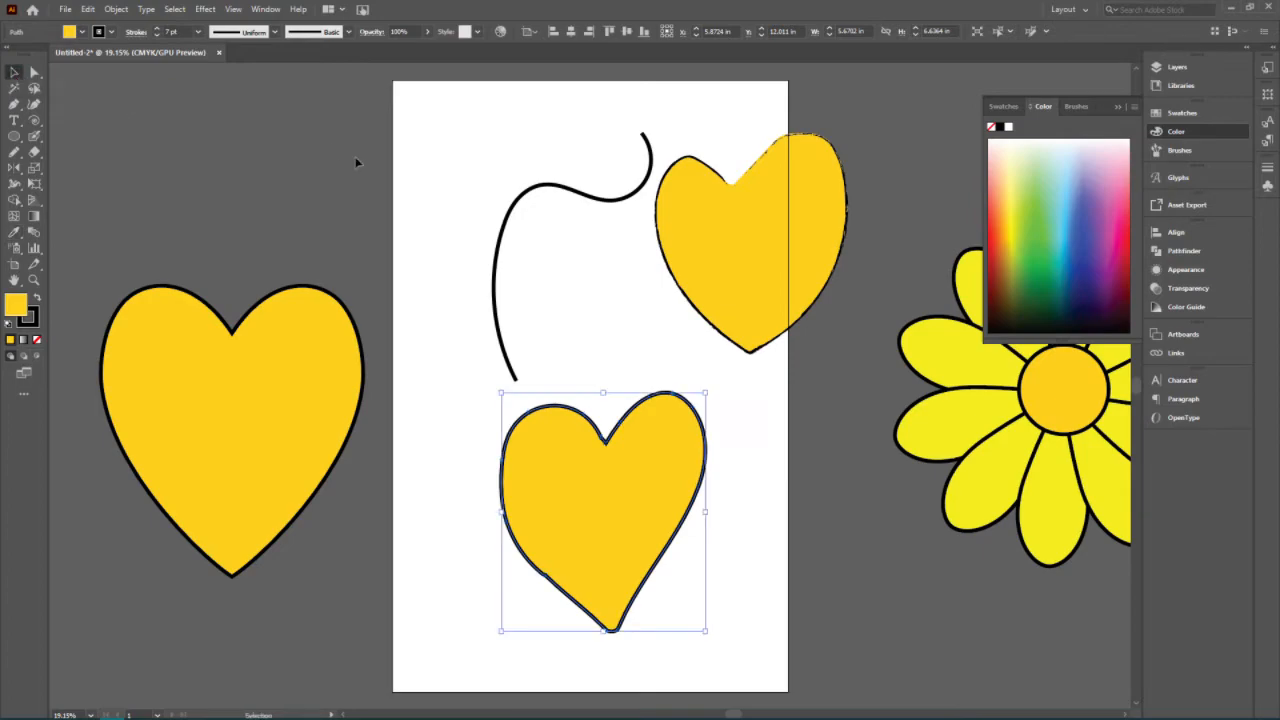
click(430, 234)
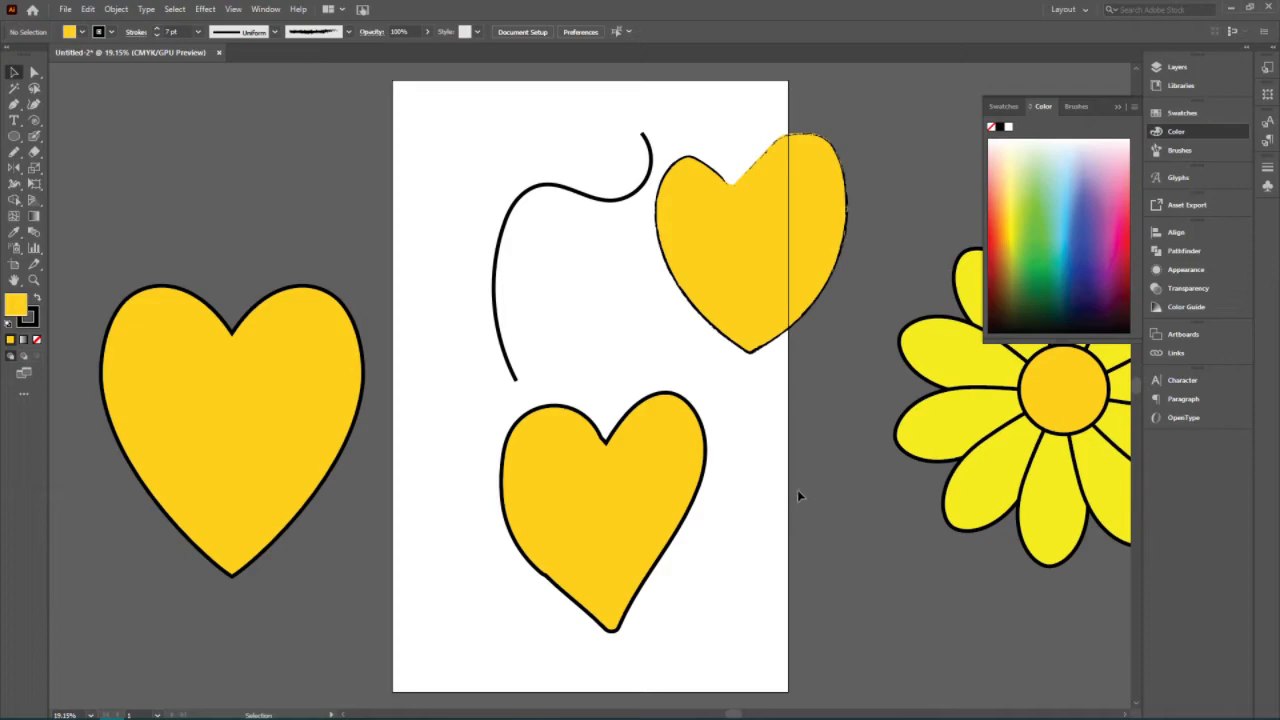
- Move the lower recoloured heart about 3 in left and 0.6 in down on the artboard
drag(862, 638, 403, 184)
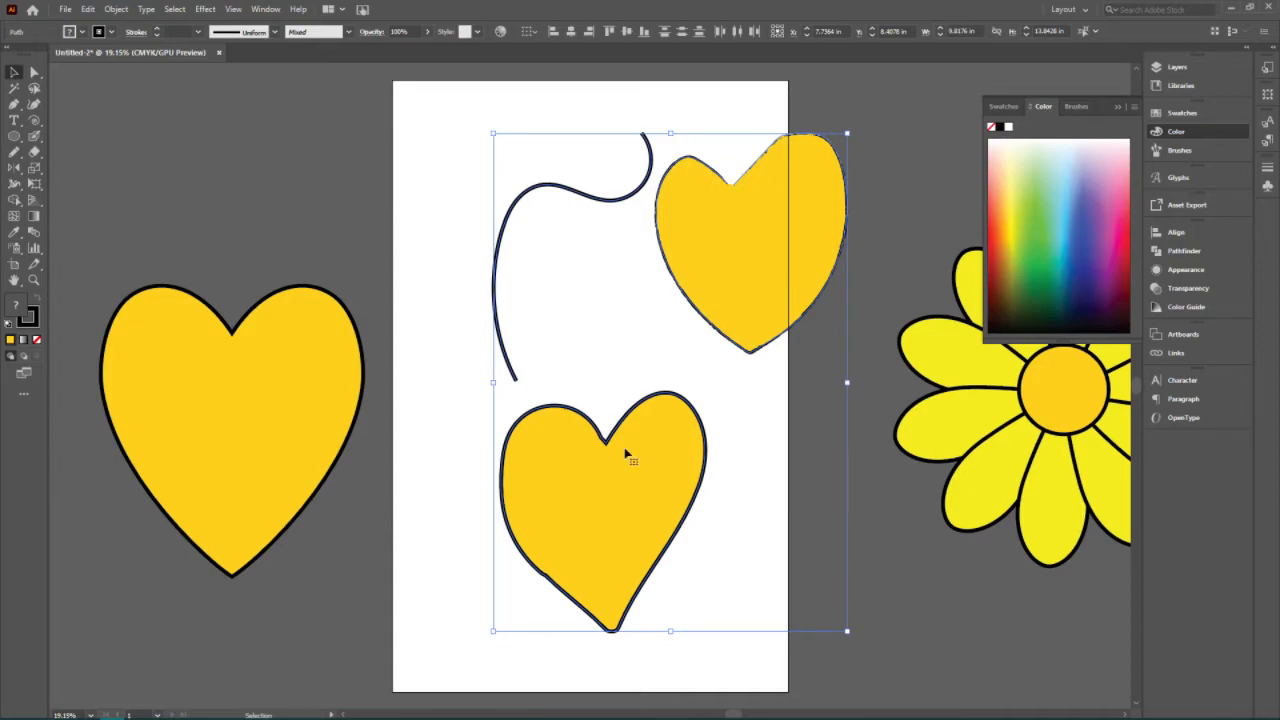
shift+click(634, 505)
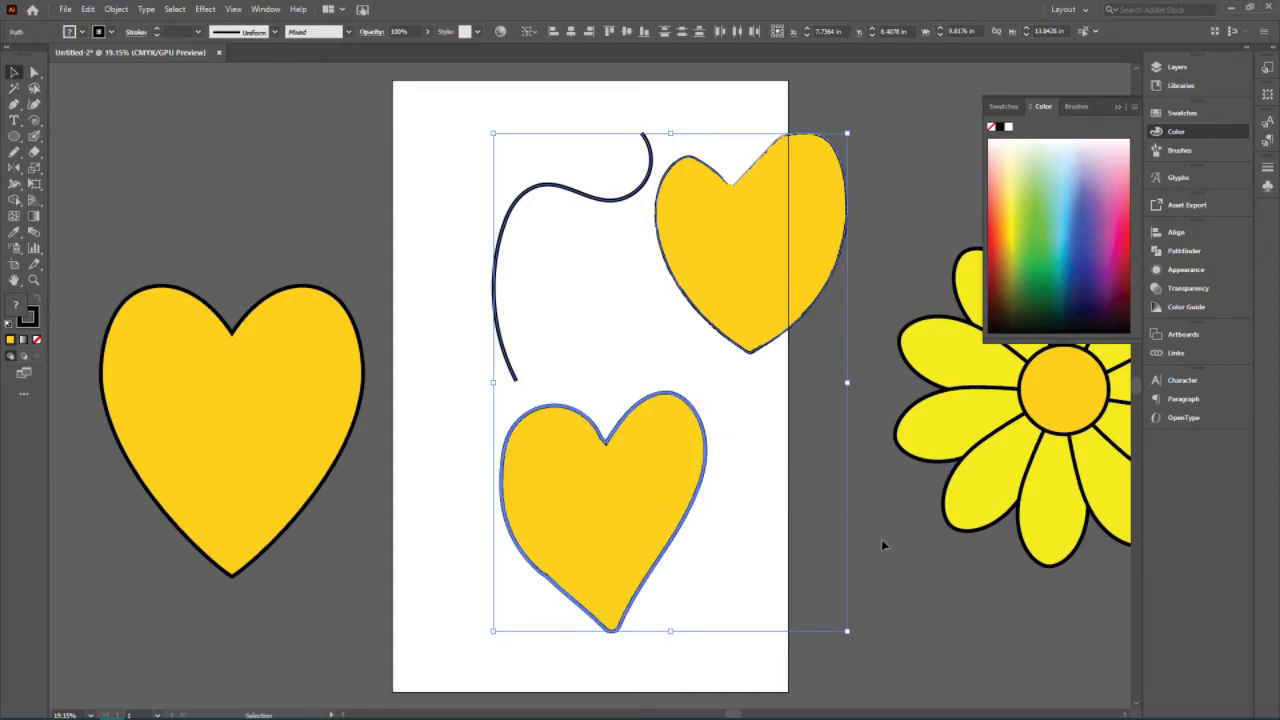
click(867, 532)
drag(543, 543, 429, 565)
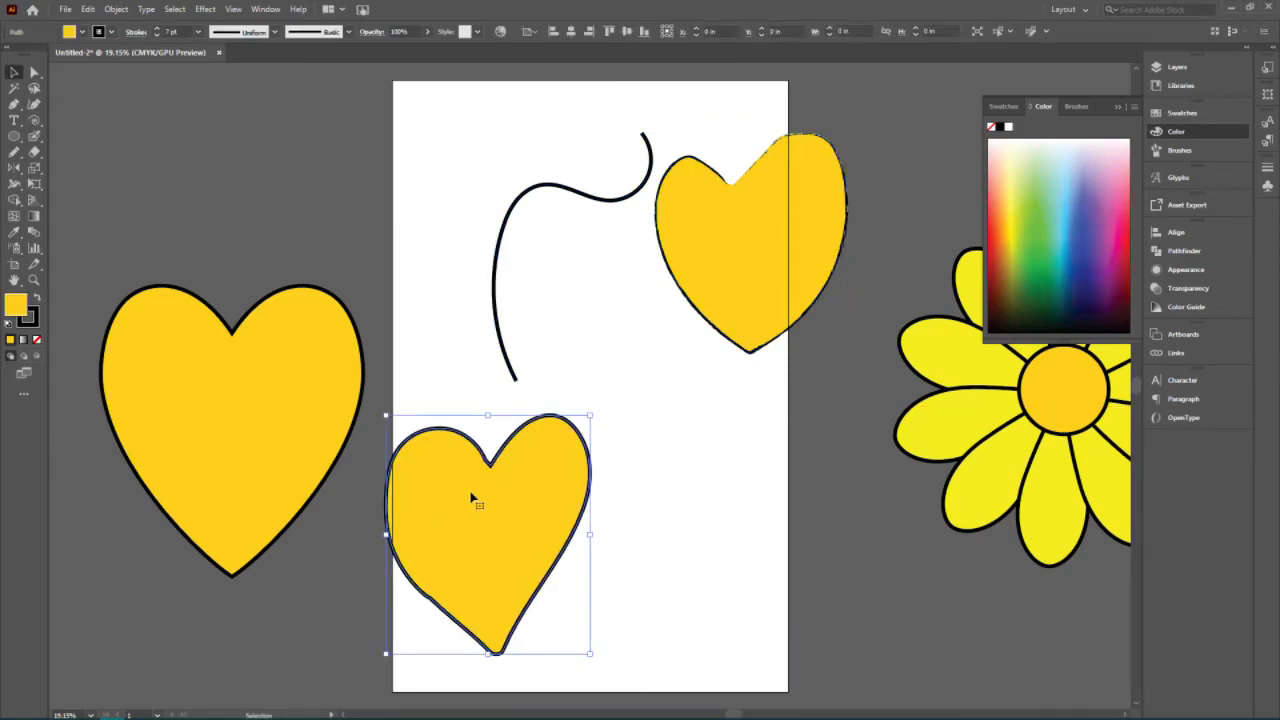
- Switch to the Paintbrush and set the lower heart's stroke weight to 20 pt
click(32, 137)
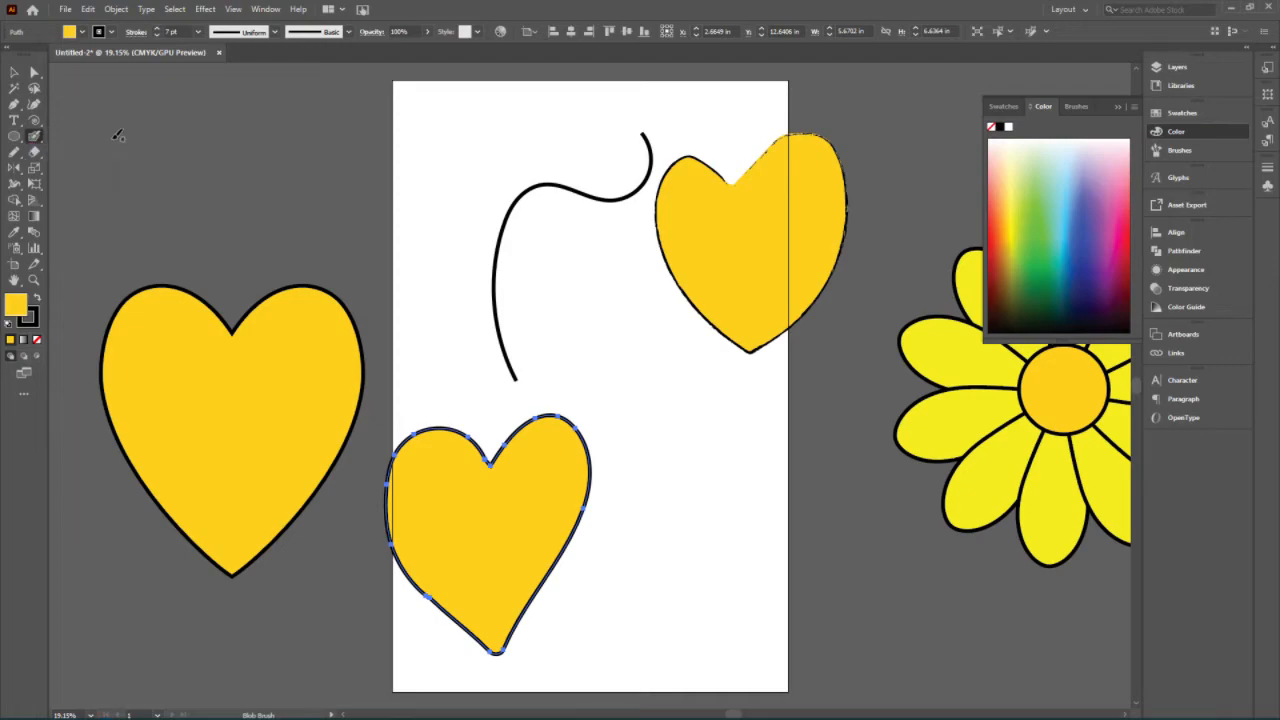
click(199, 34)
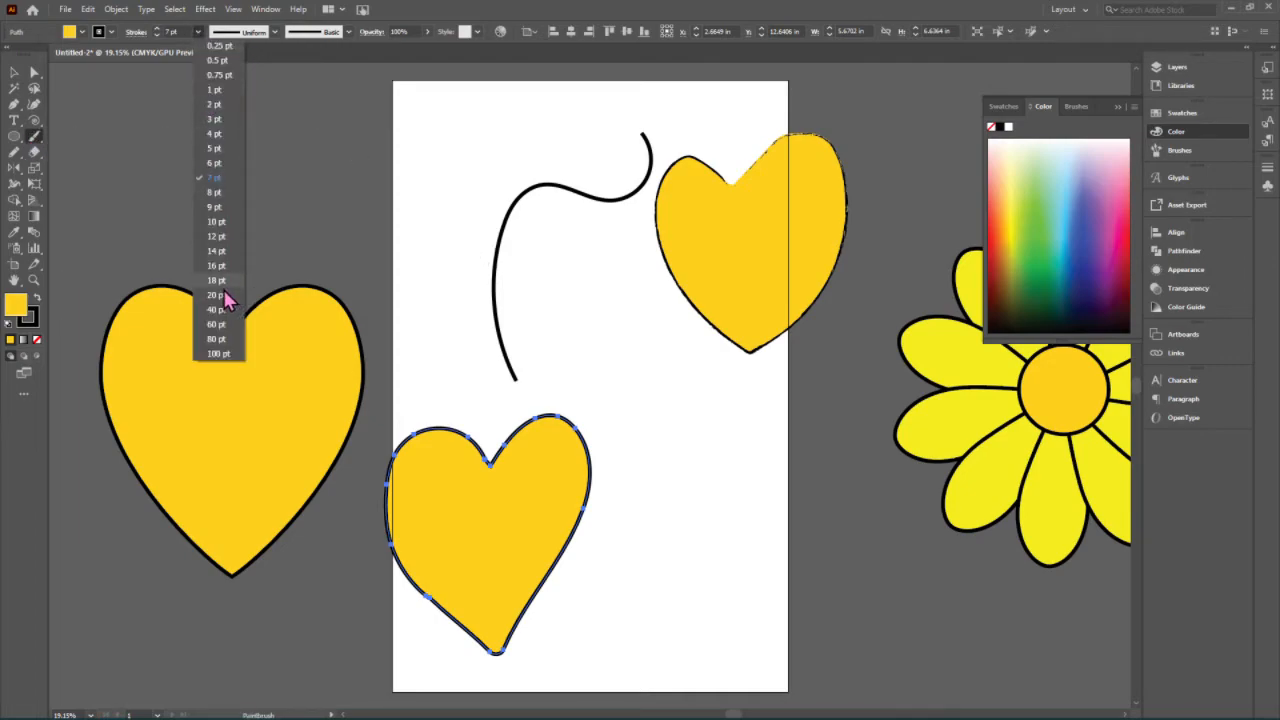
click(224, 292)
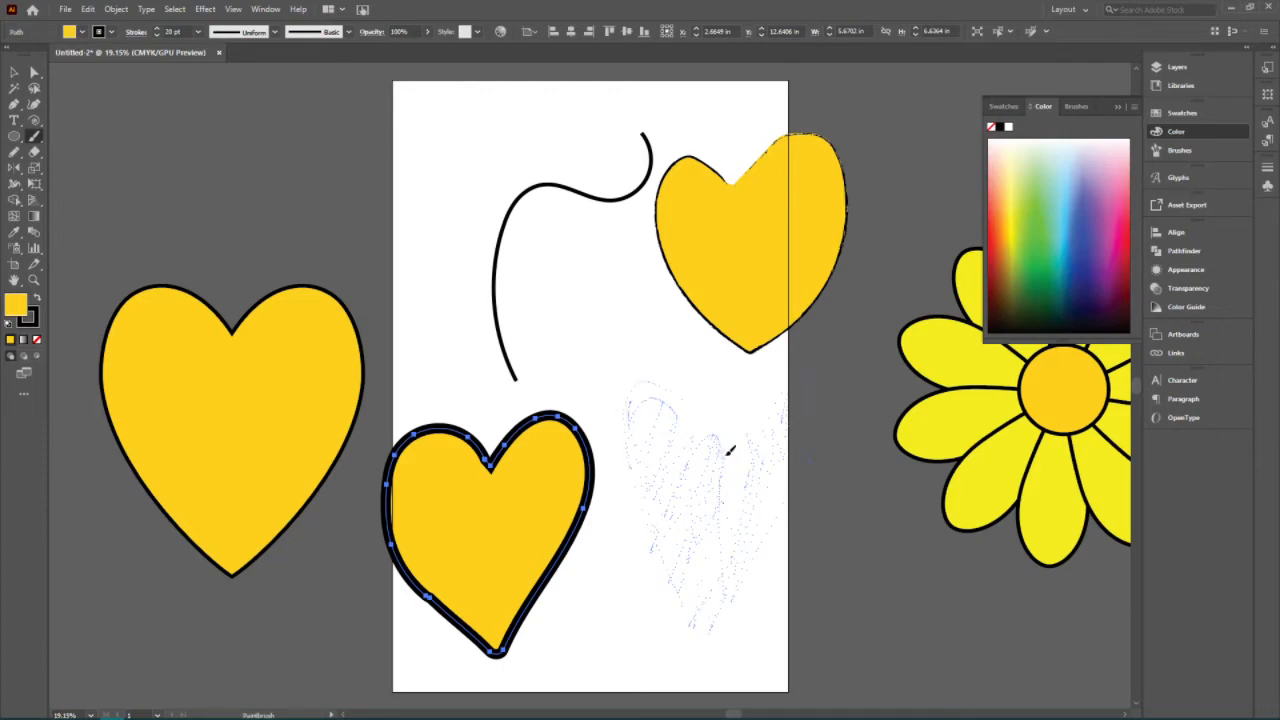
- Scribble a heart about 5.7 in wide and 7.5 in tall with the Paintbrush beside the thick-outlined heart, and select it
drag(783, 475, 800, 488)
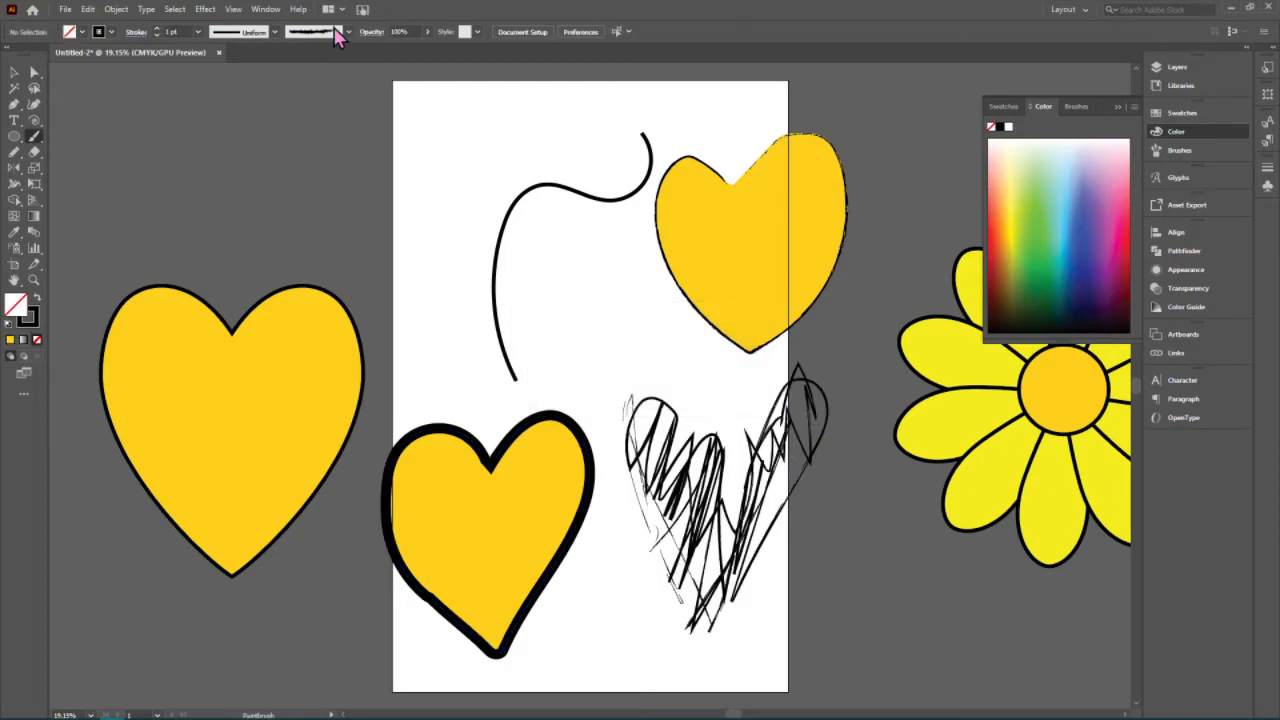
click(14, 72)
click(752, 530)
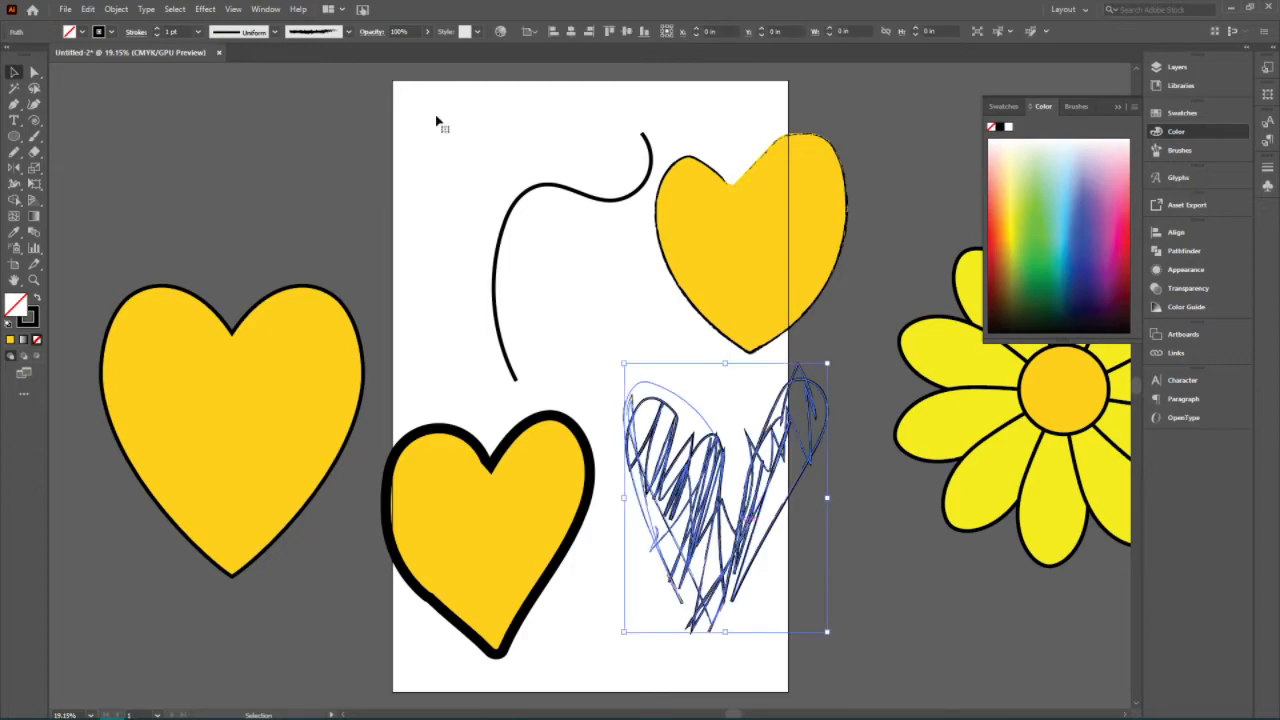
- Apply the Basic brush to the scribbled heart and try stroke weights of 20 pt and 80 pt
click(348, 31)
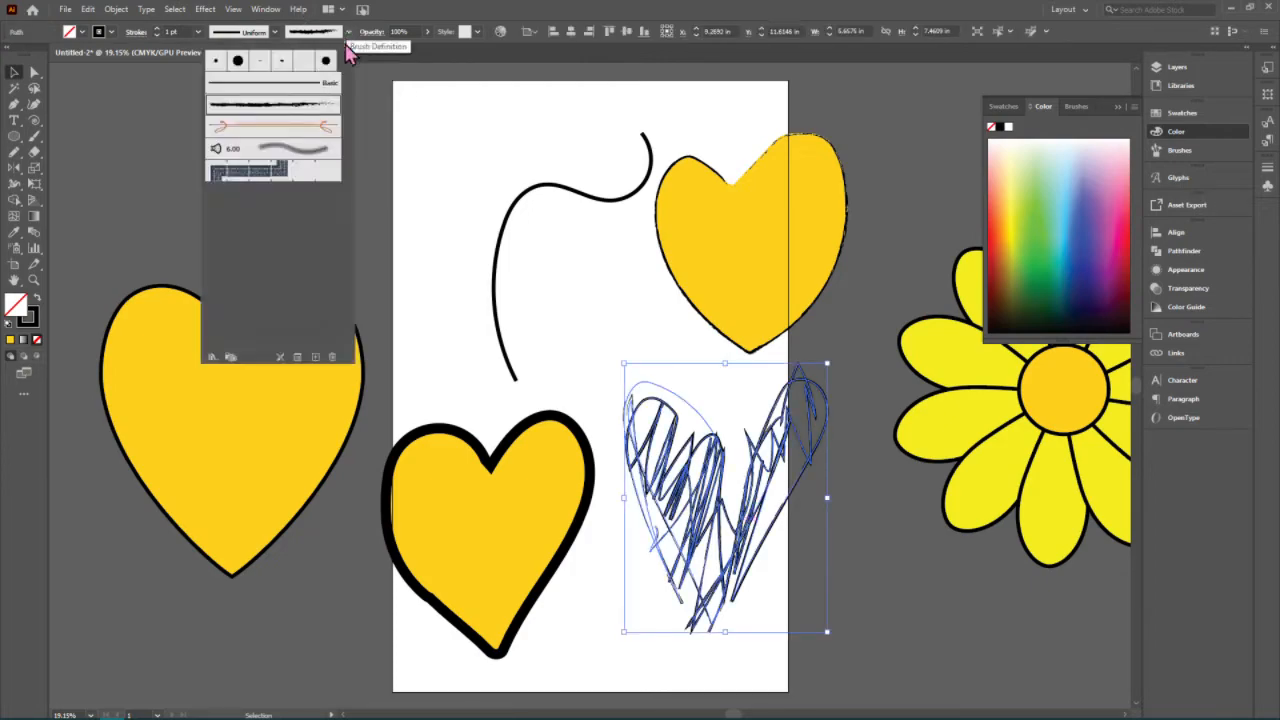
click(250, 82)
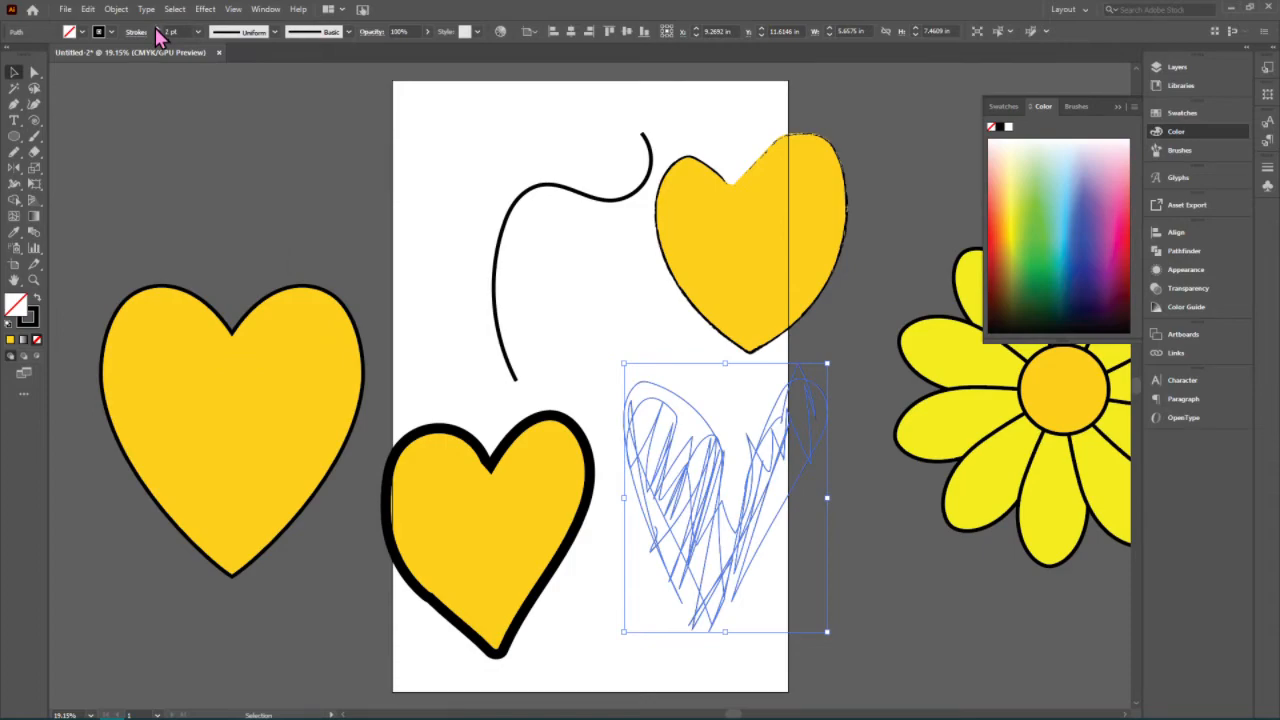
click(158, 30)
click(198, 32)
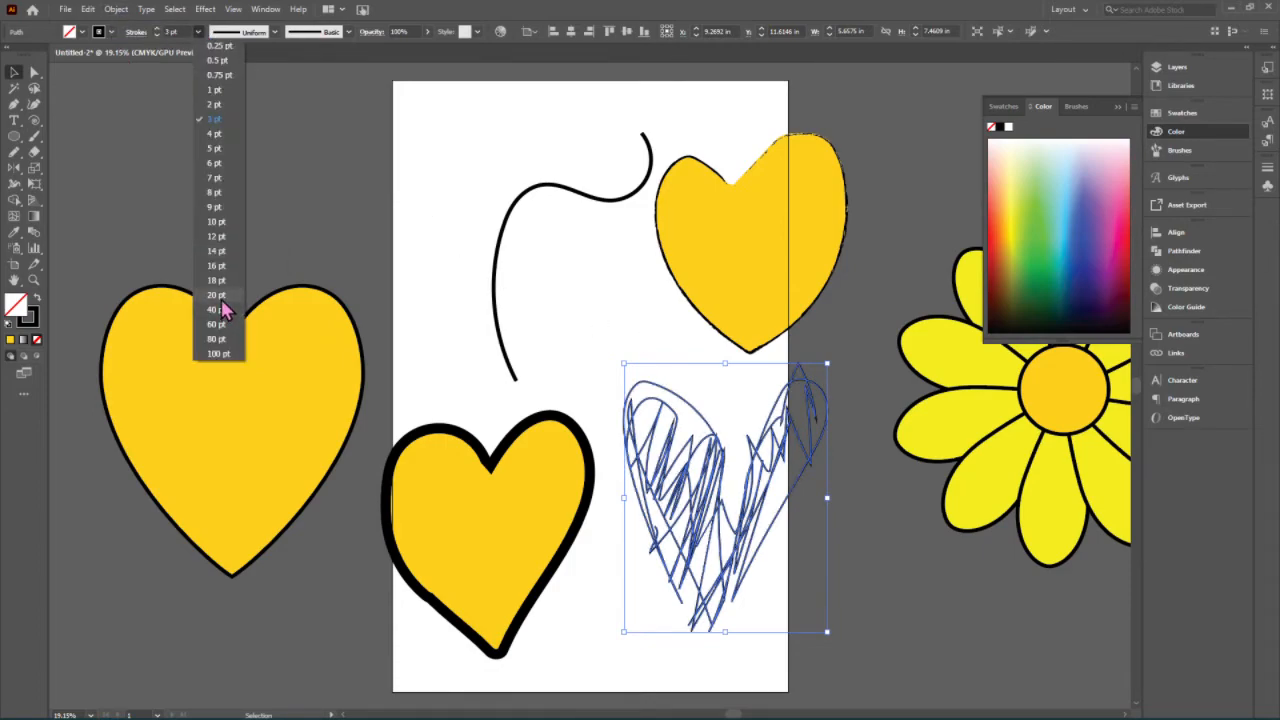
click(217, 295)
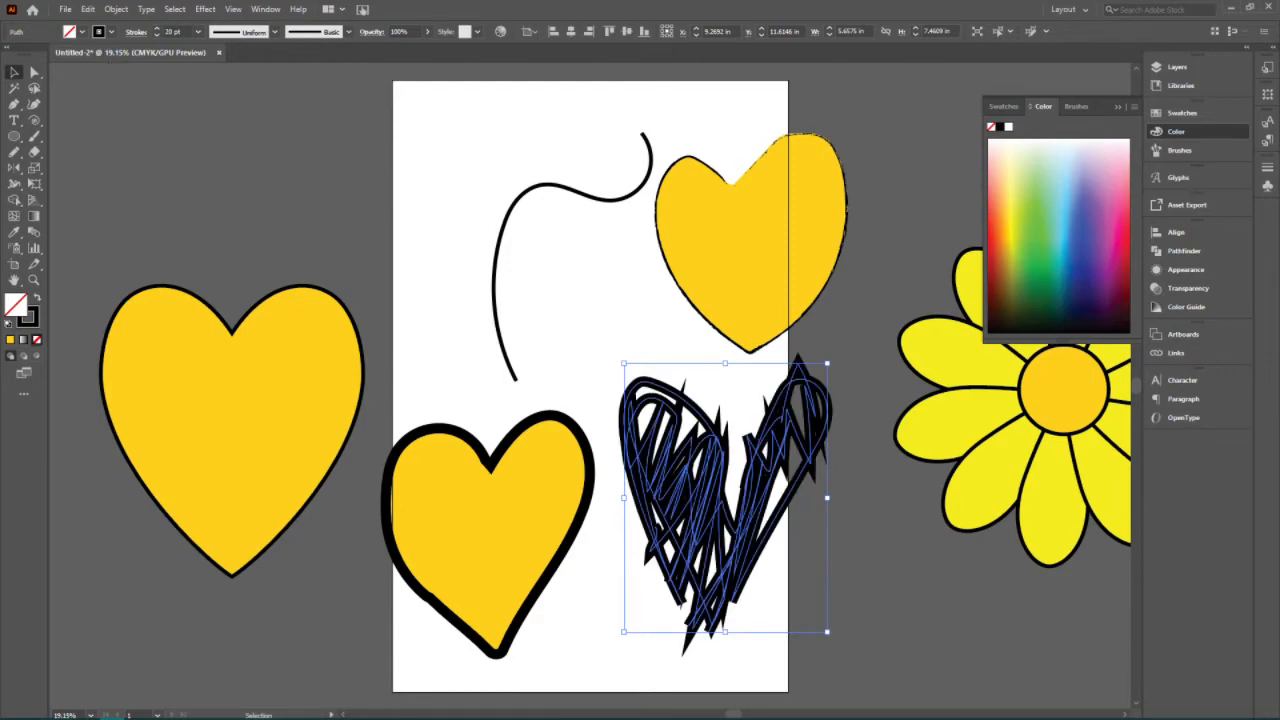
click(198, 32)
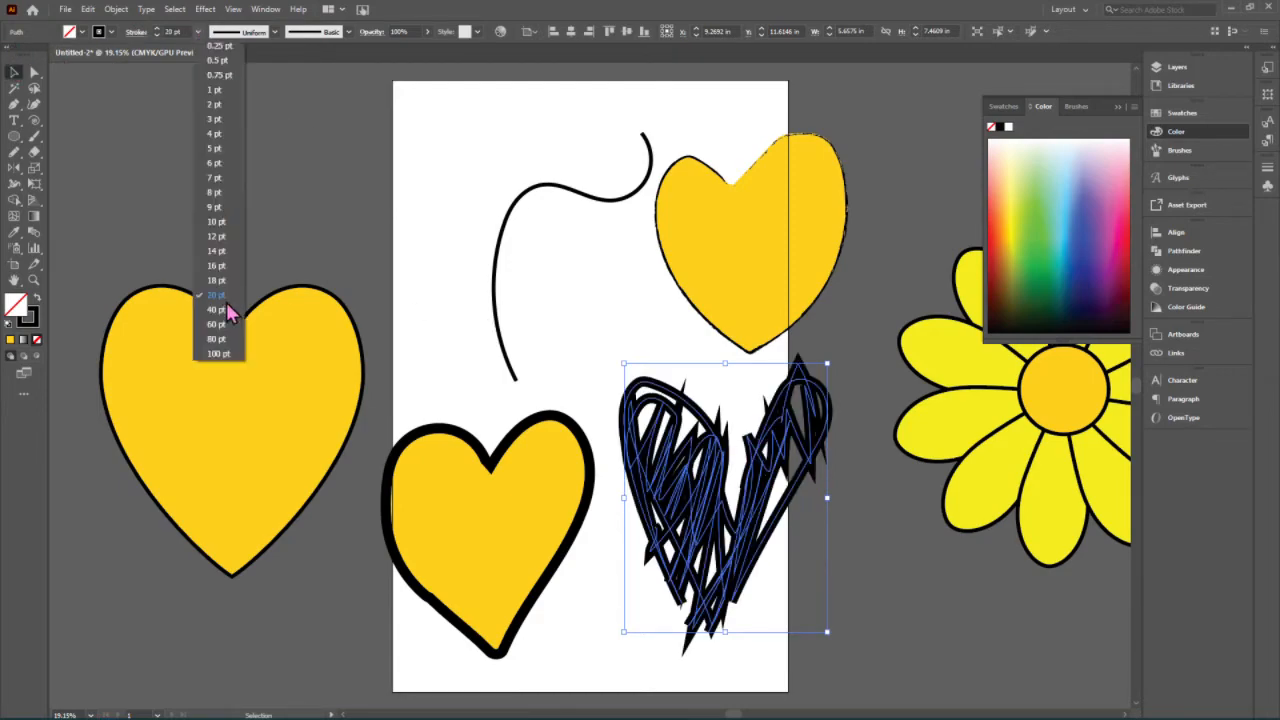
click(228, 339)
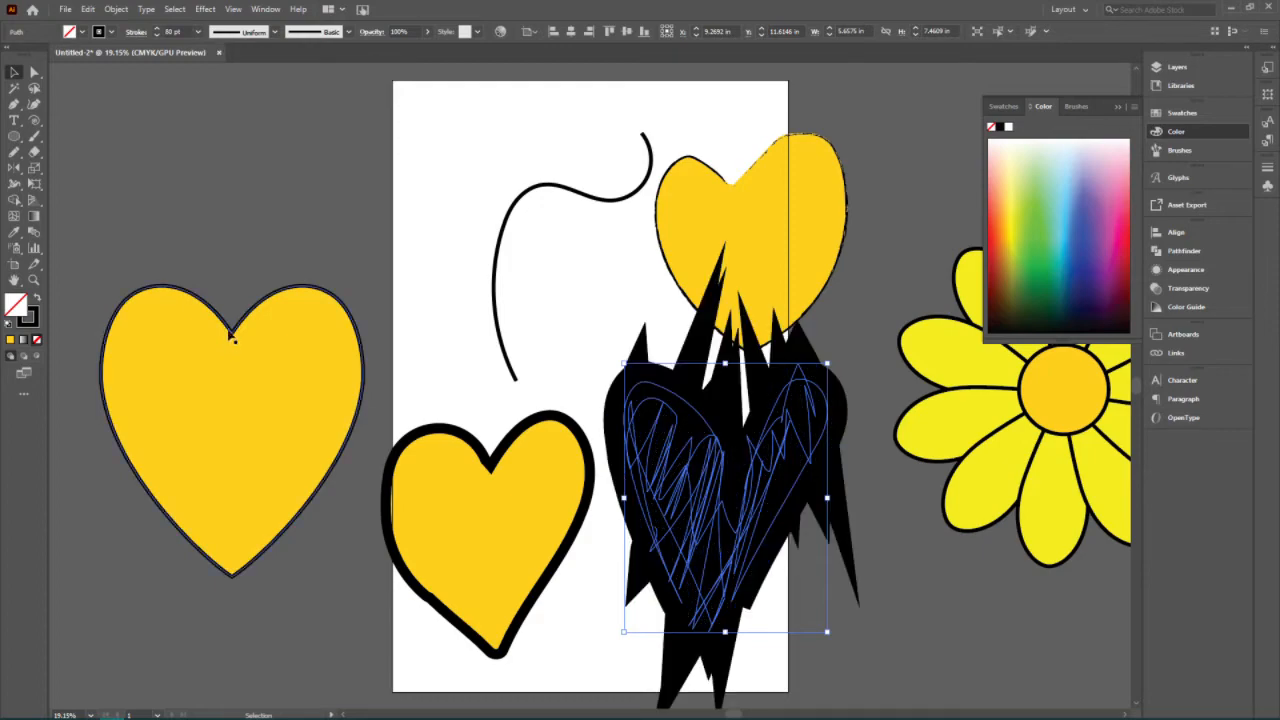
- Delete the scribbled heart
click(694, 528)
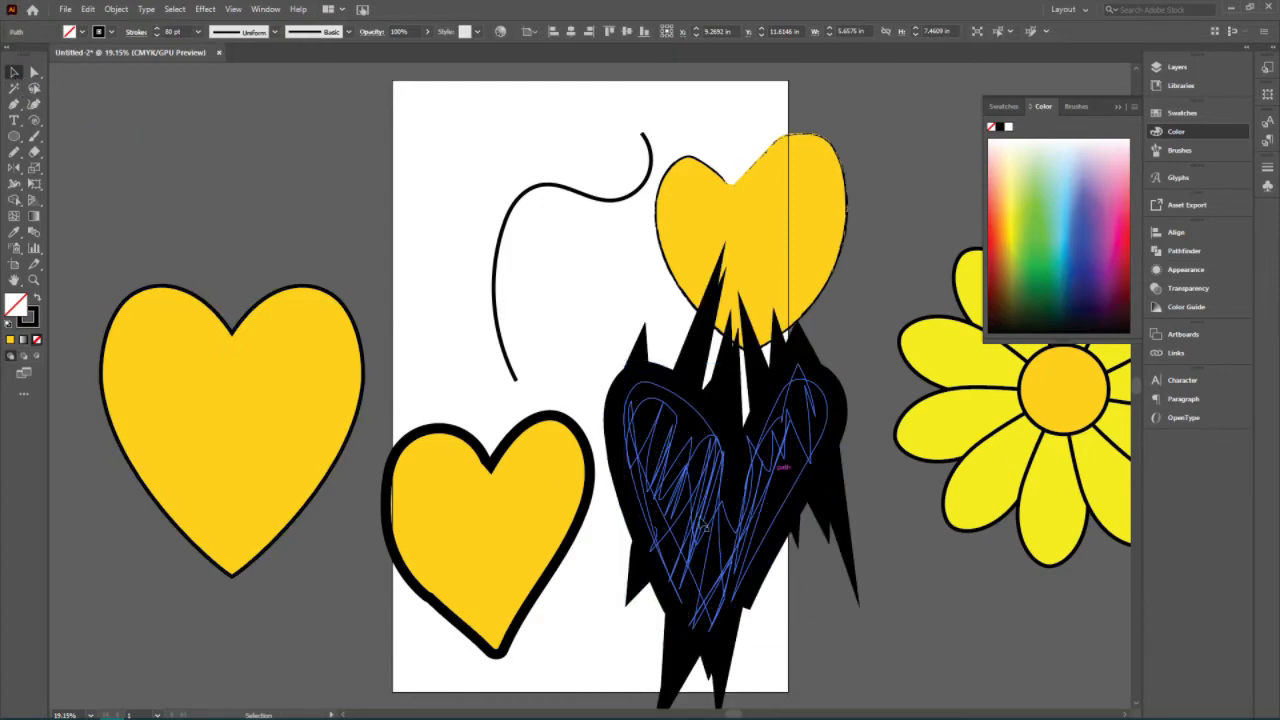
click(705, 528)
key(Delete)
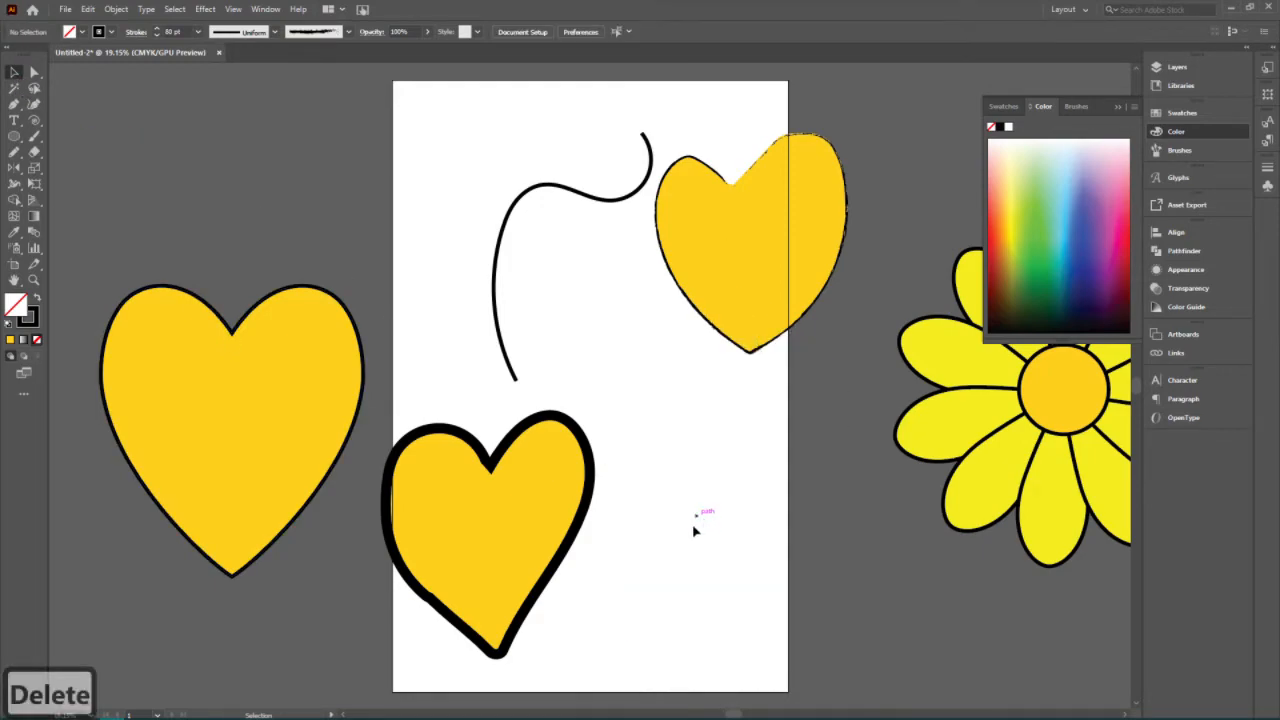
- Pull the anchor point on the thick-outlined heart's right edge outward to about X 5.99 in, Y 12.27 in
click(33, 138)
right_click(33, 138)
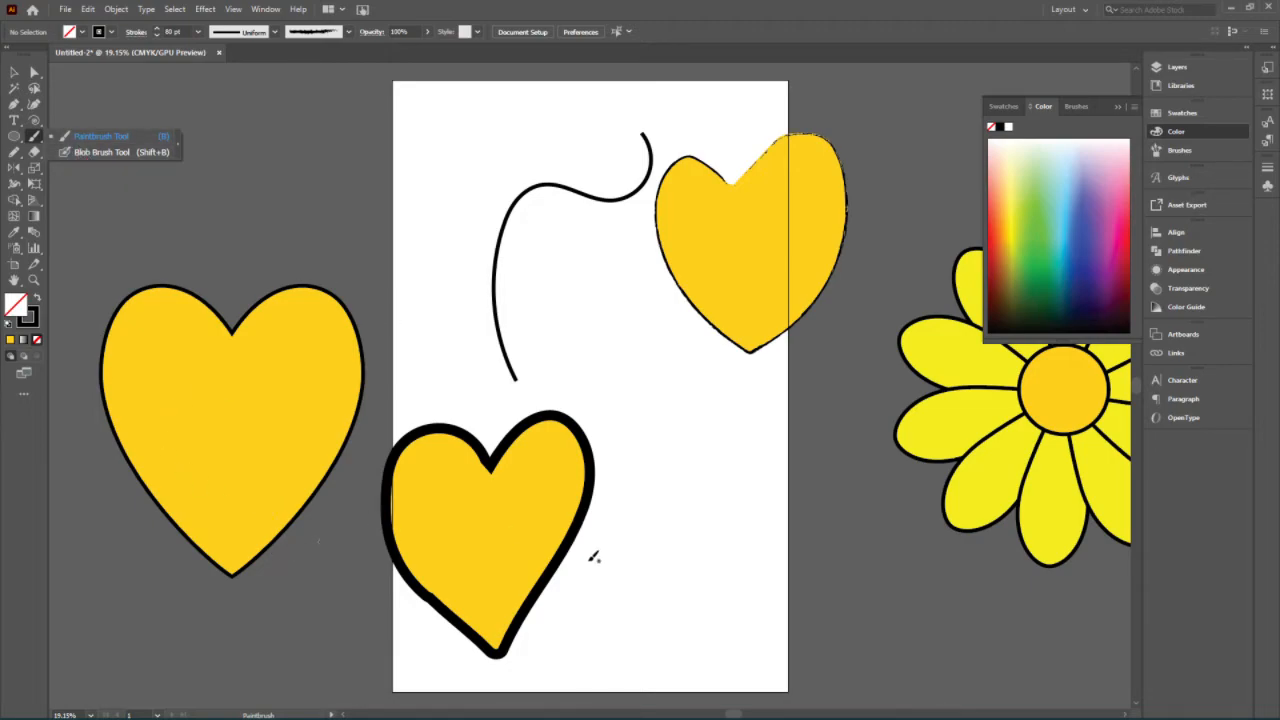
key(a)
click(546, 550)
click(583, 509)
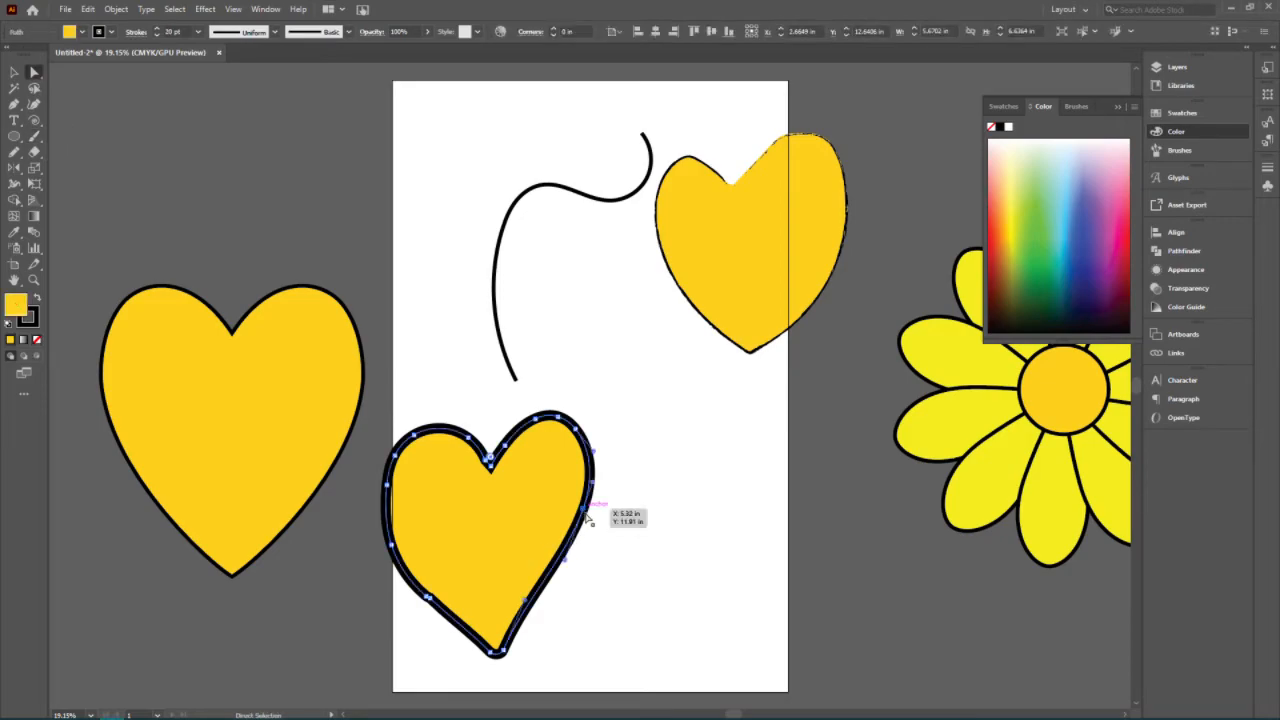
click(608, 533)
click(606, 523)
drag(608, 524, 631, 538)
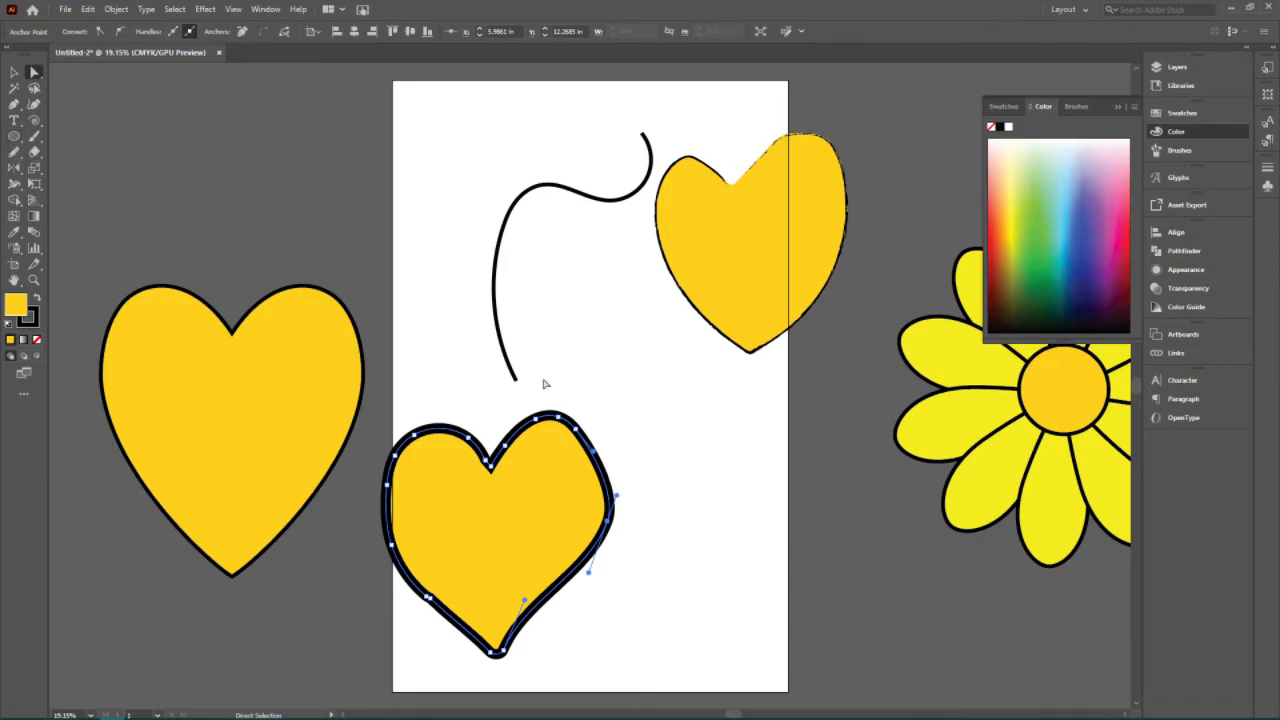
- Smooth the upper right edge of the thick-outlined heart with the Smooth tool
click(16, 157)
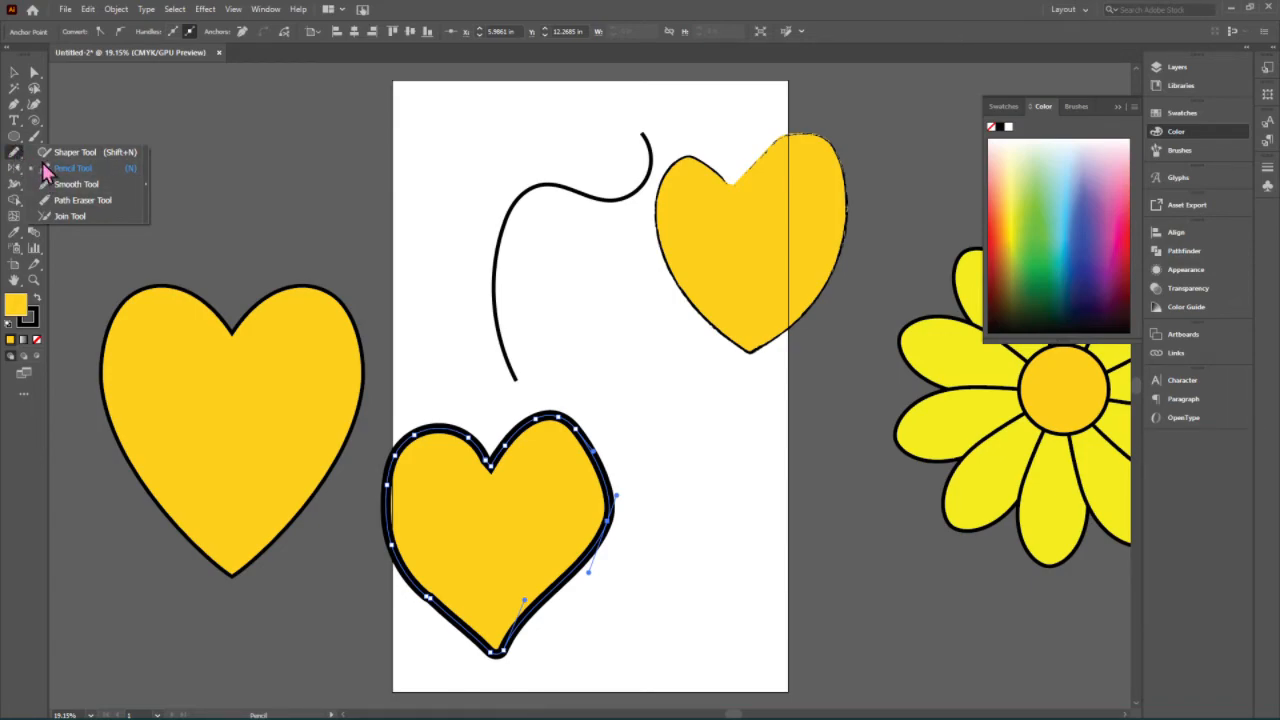
click(34, 137)
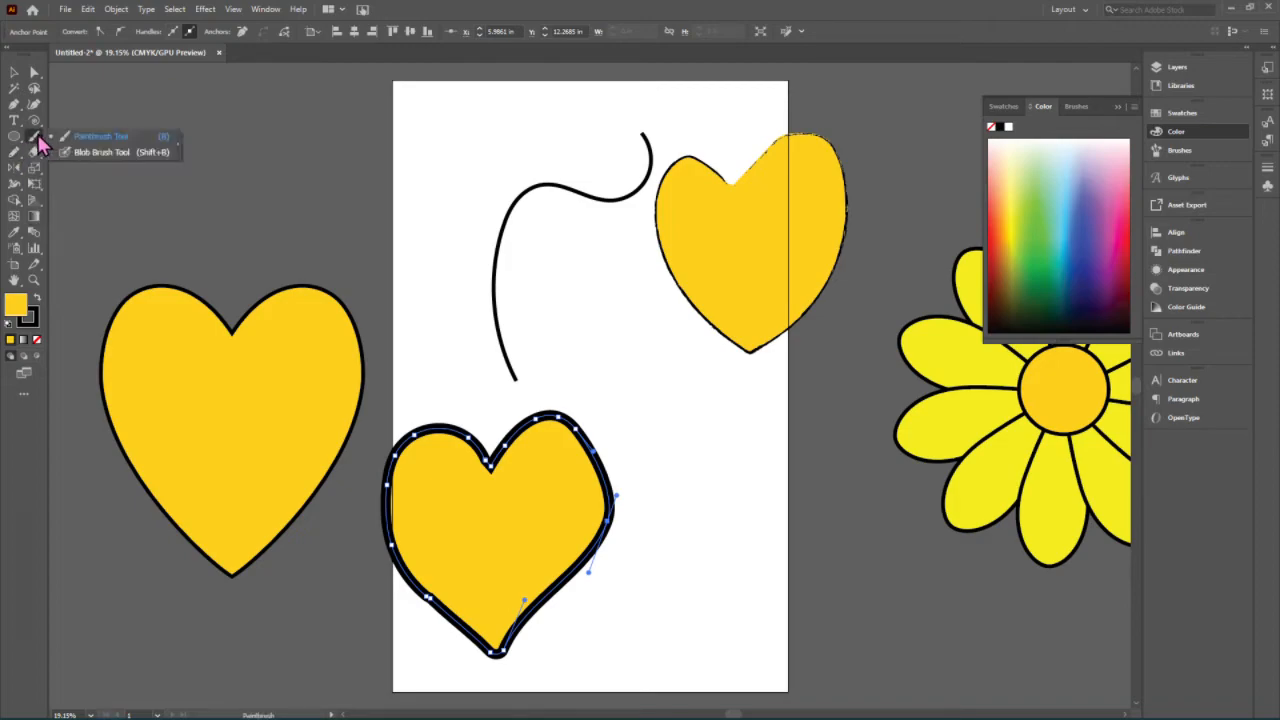
click(16, 152)
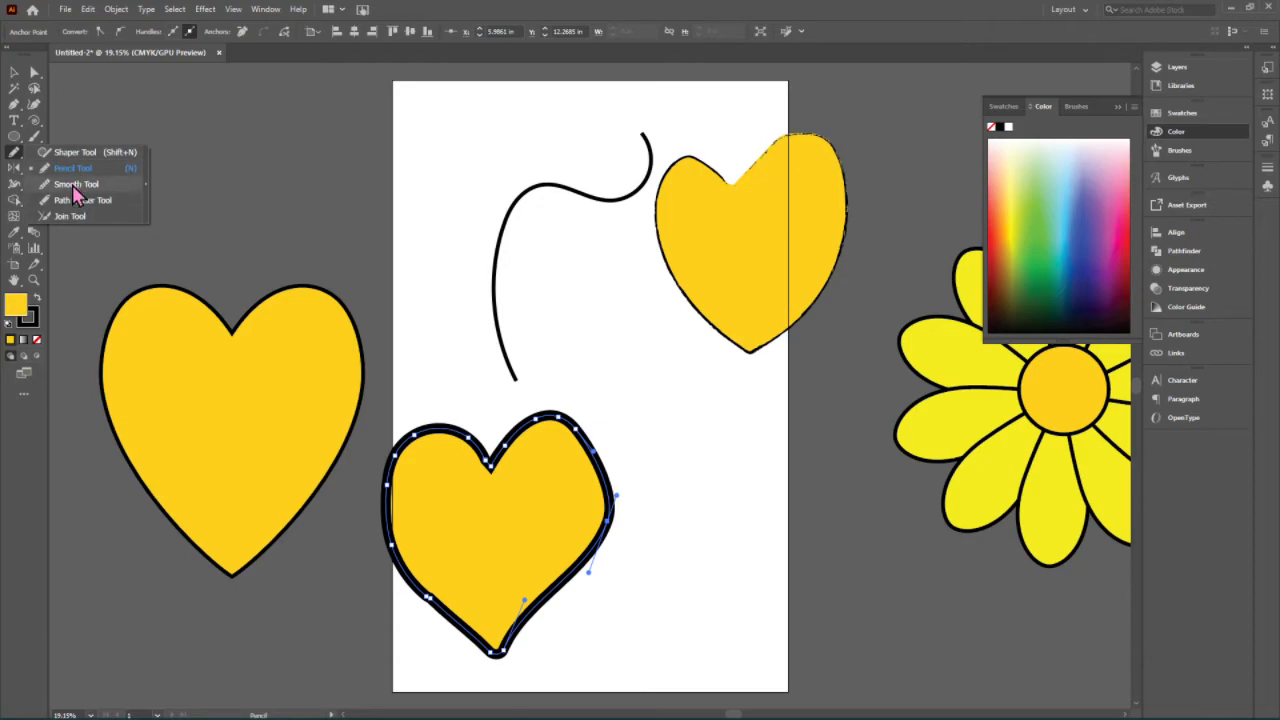
click(77, 186)
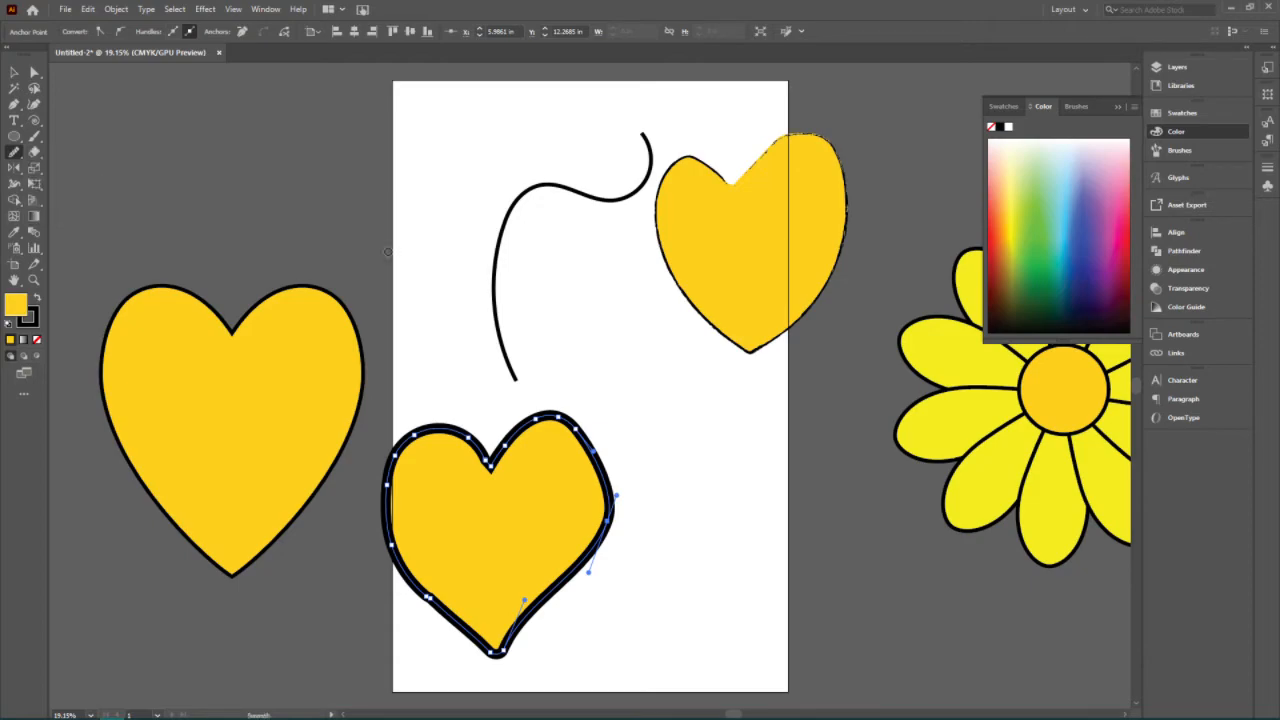
drag(566, 411, 580, 506)
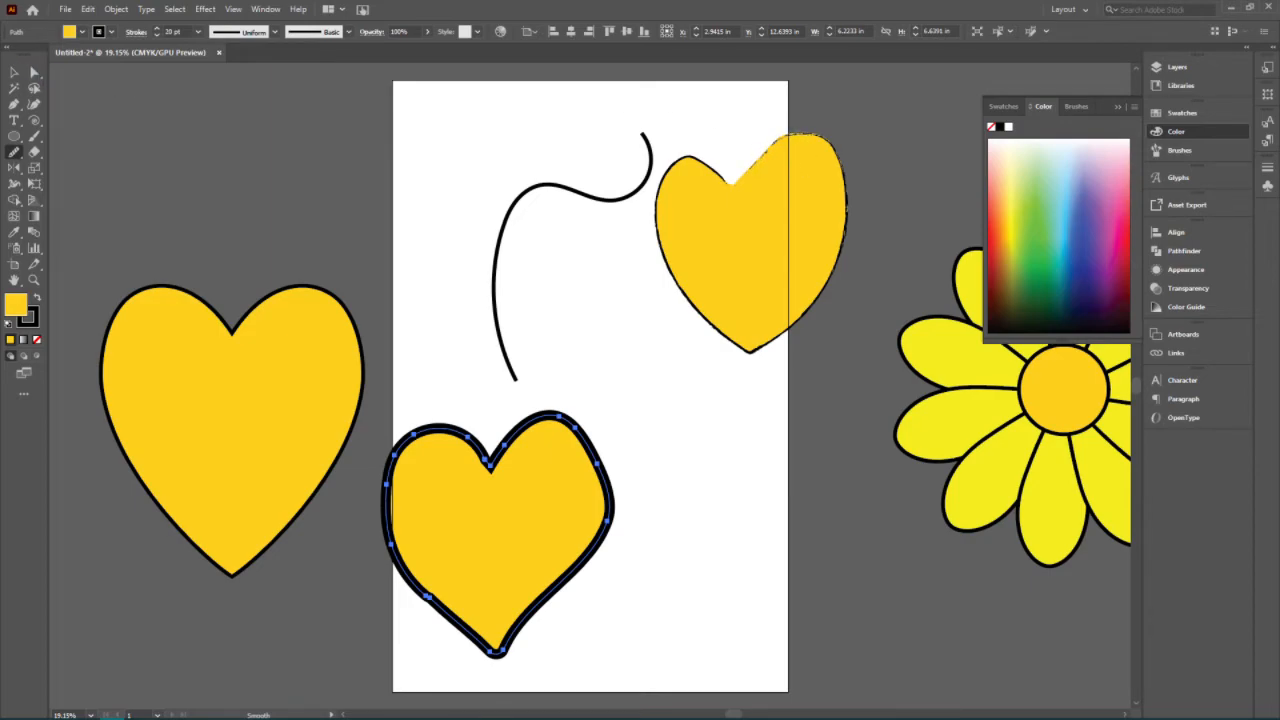
- Select the rough-edged heart in the artboard's upper part and smooth its right lobe with the Smooth tool
click(14, 72)
click(718, 266)
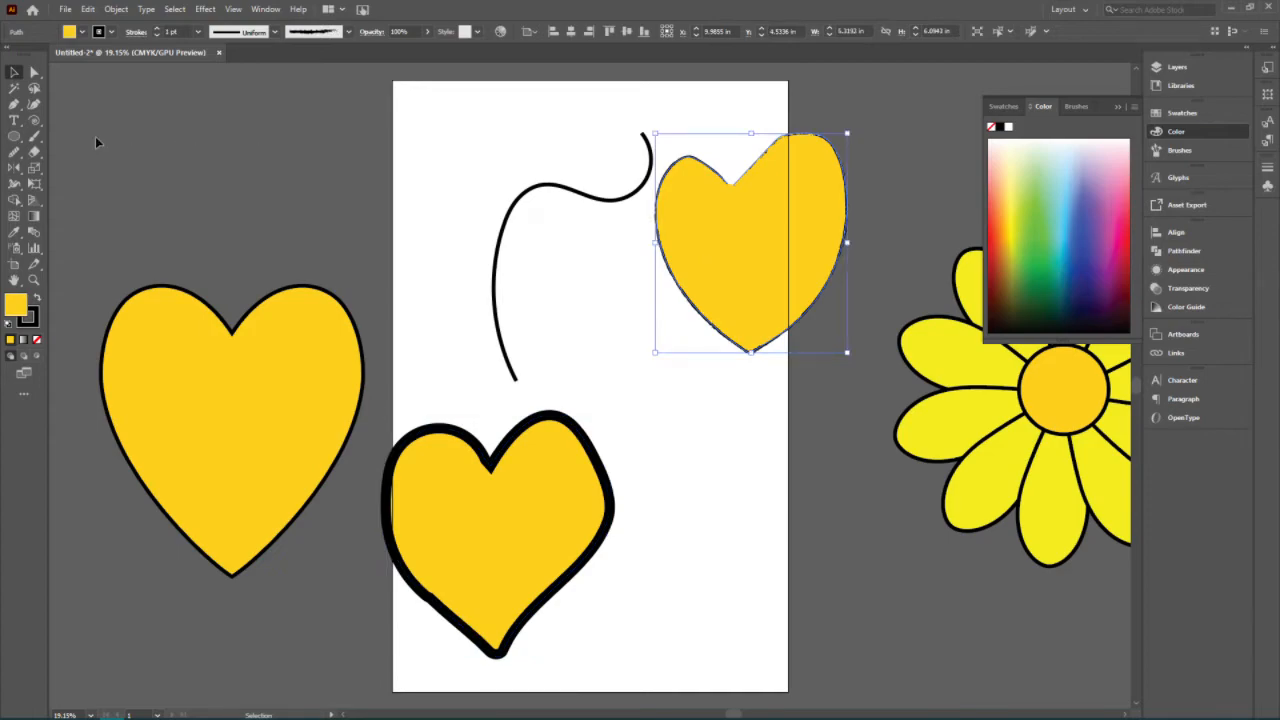
click(14, 152)
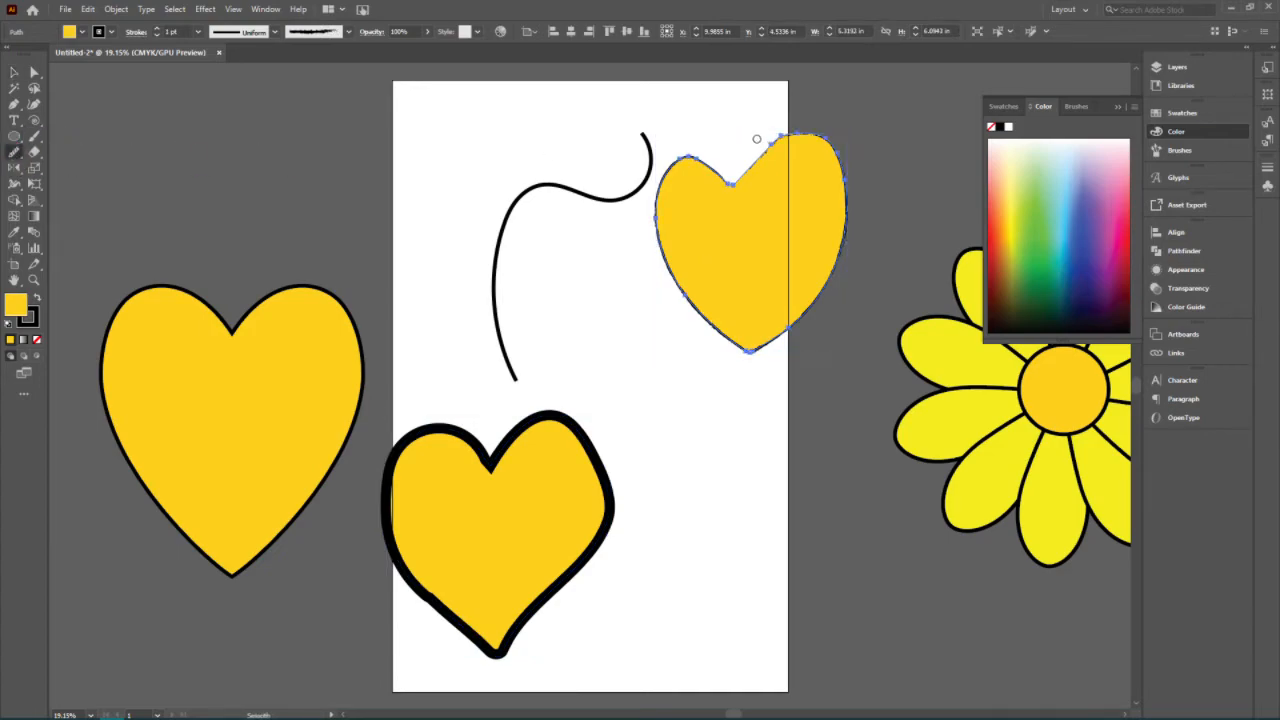
mouse_move(836, 155)
mouse_down()
mouse_move(778, 138)
mouse_move(736, 182)
mouse_up()
- Set the Smooth tool's fidelity to the Smooth end and smooth the left lobe of the heart in the artboard's upper part
double_click(16, 154)
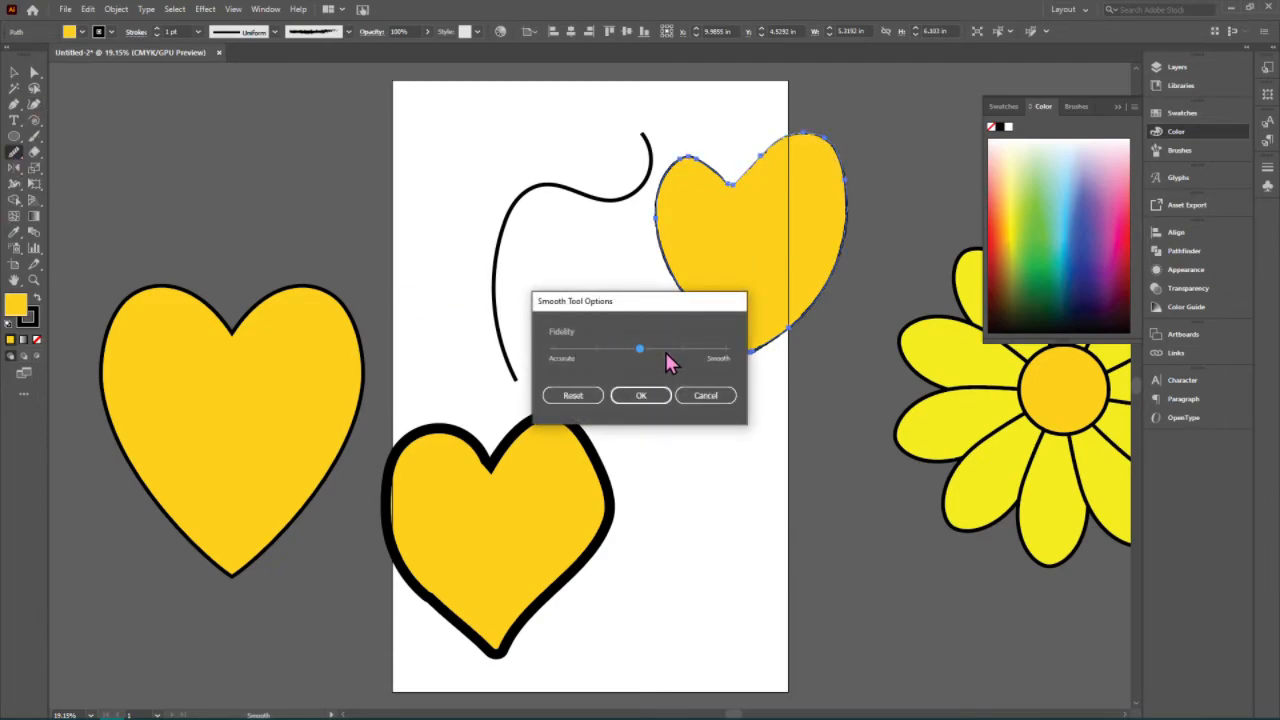
drag(647, 358, 729, 360)
drag(563, 359, 745, 362)
click(652, 396)
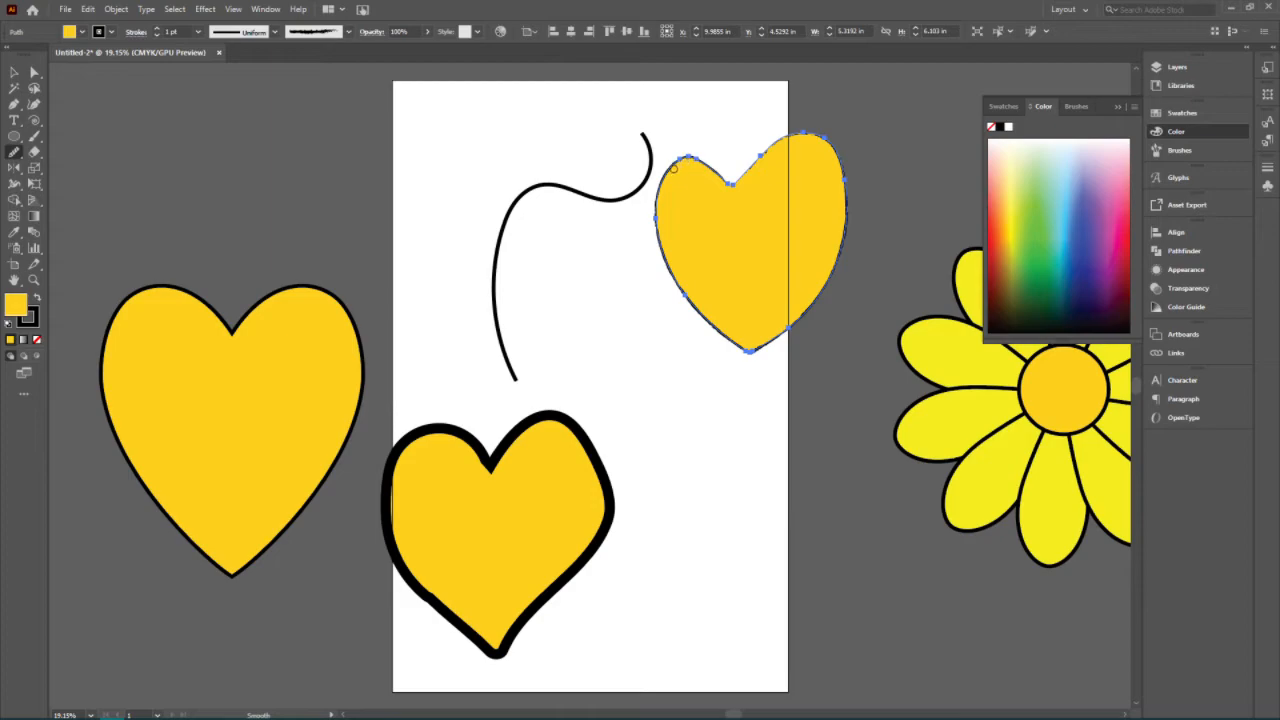
drag(698, 157, 698, 308)
right_click(16, 157)
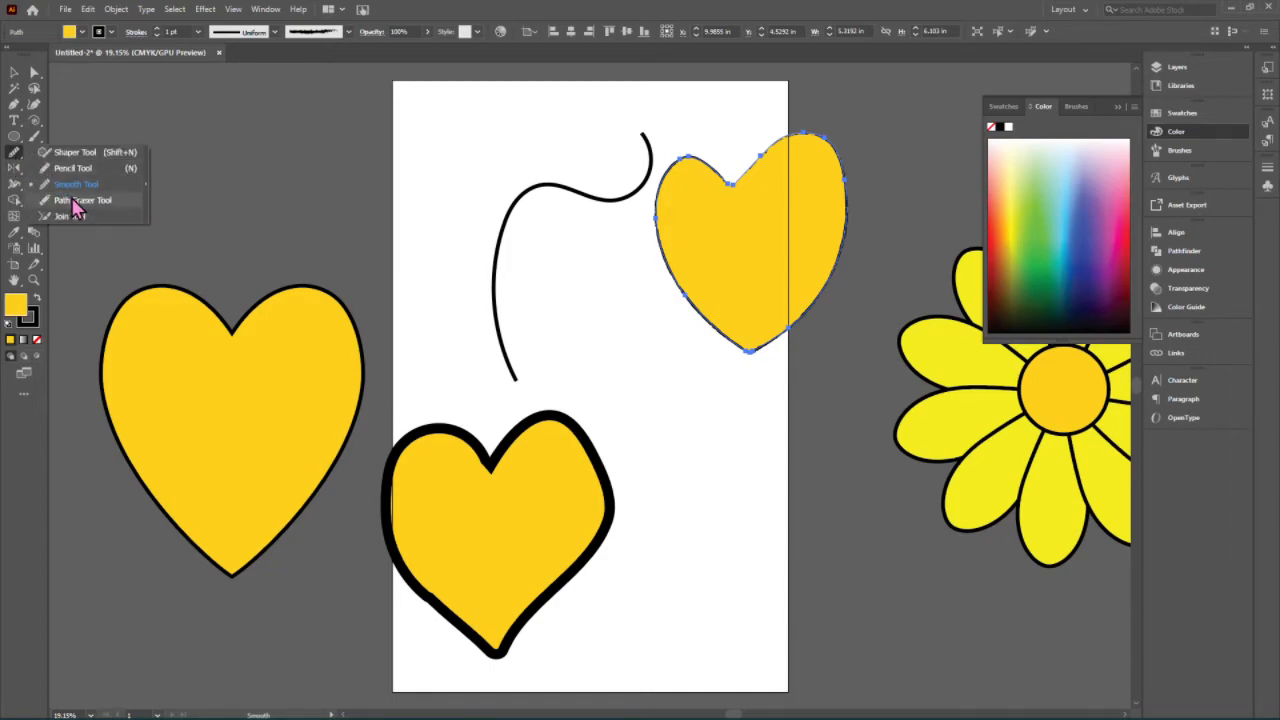
click(17, 153)
right_click(34, 152)
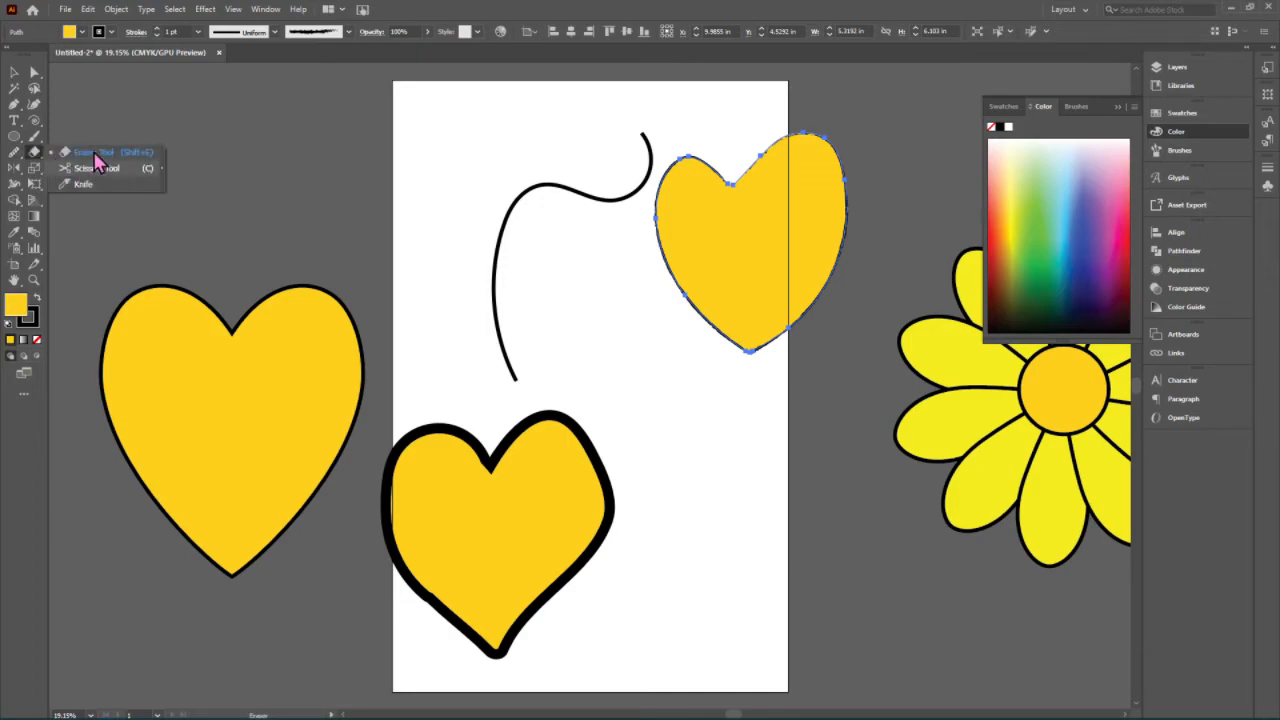
- Select the thick-outlined heart and move it up and right to about X 6.40 in, Y 11.69 in
click(14, 72)
click(586, 540)
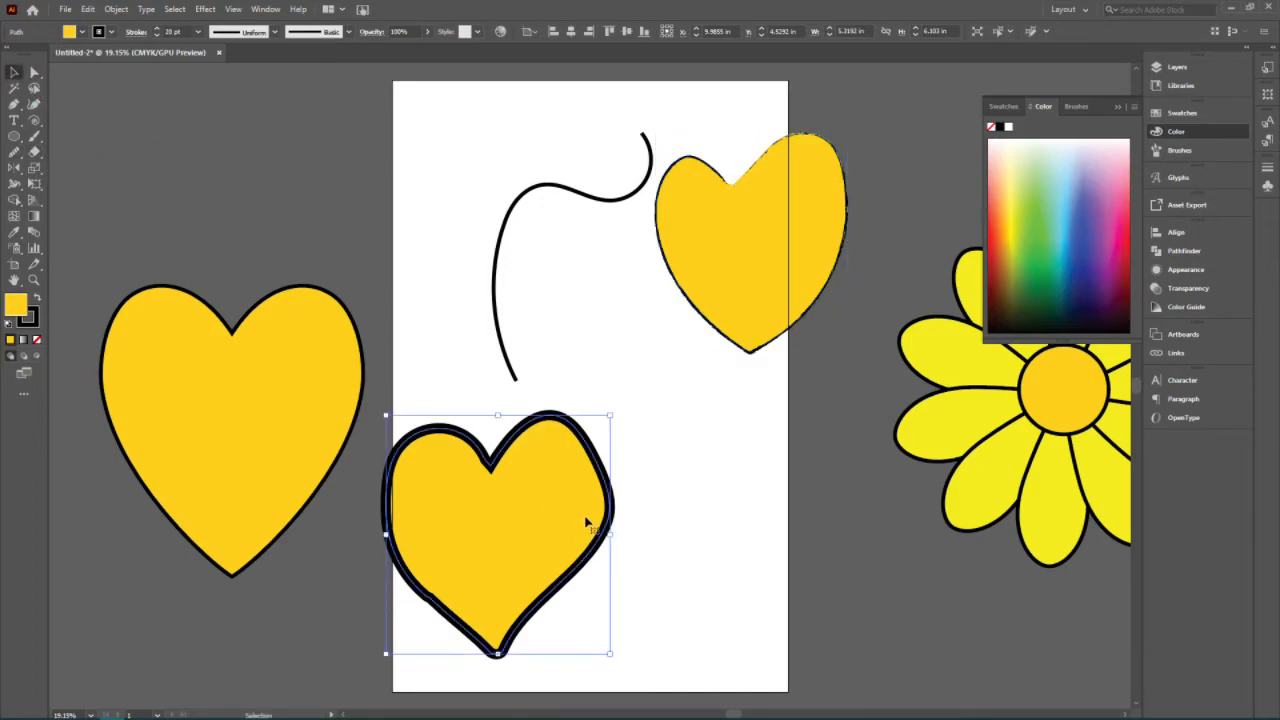
drag(588, 500, 641, 466)
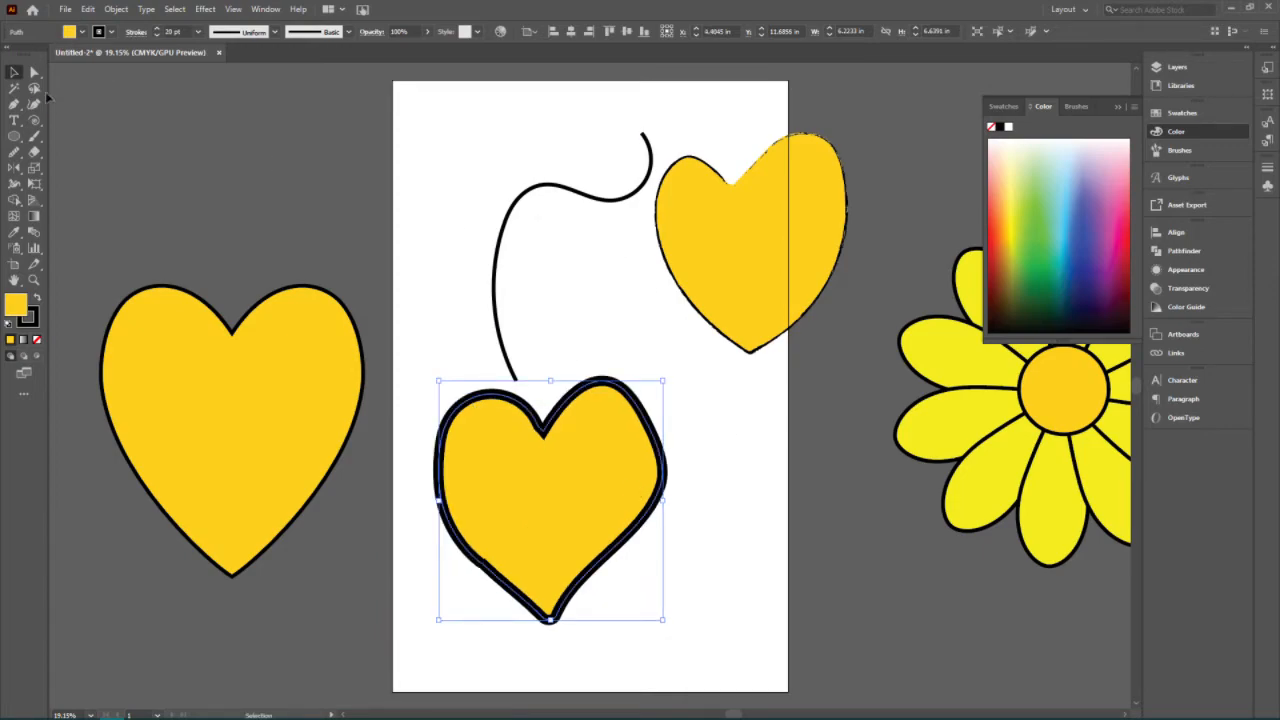
- Set the Eraser tool's size to 64 pt
click(34, 152)
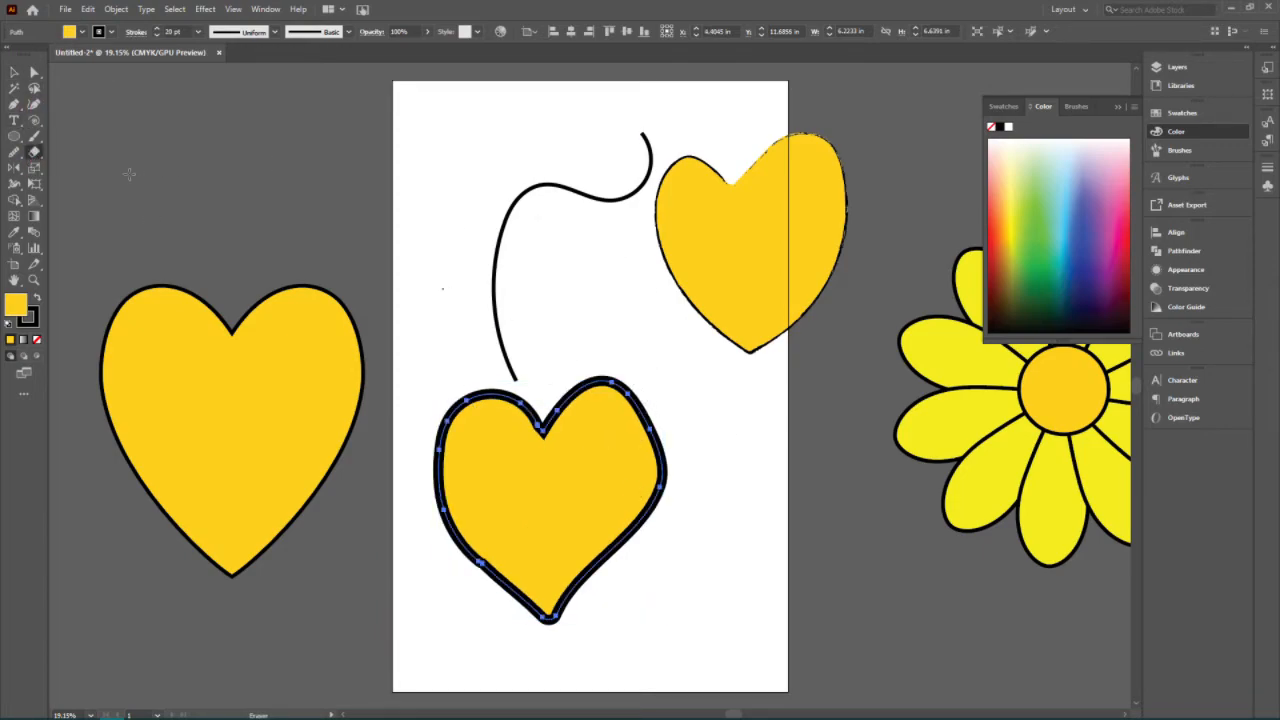
double_click(34, 152)
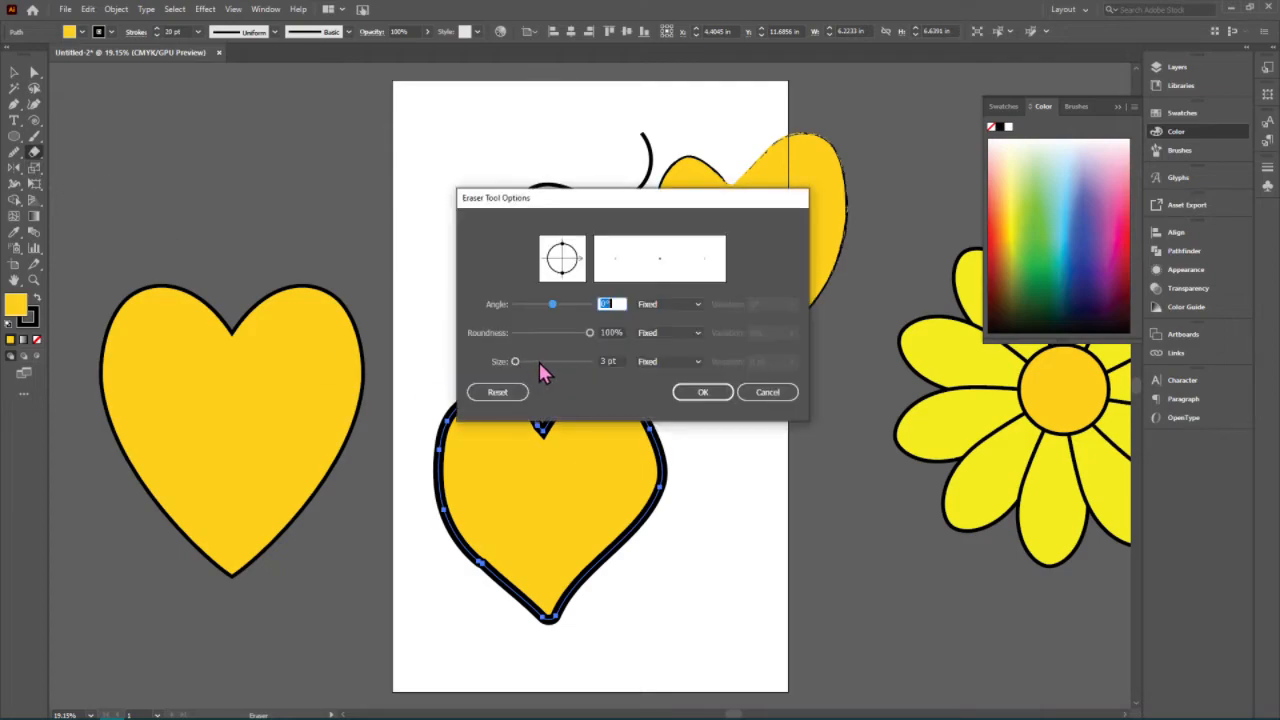
click(539, 361)
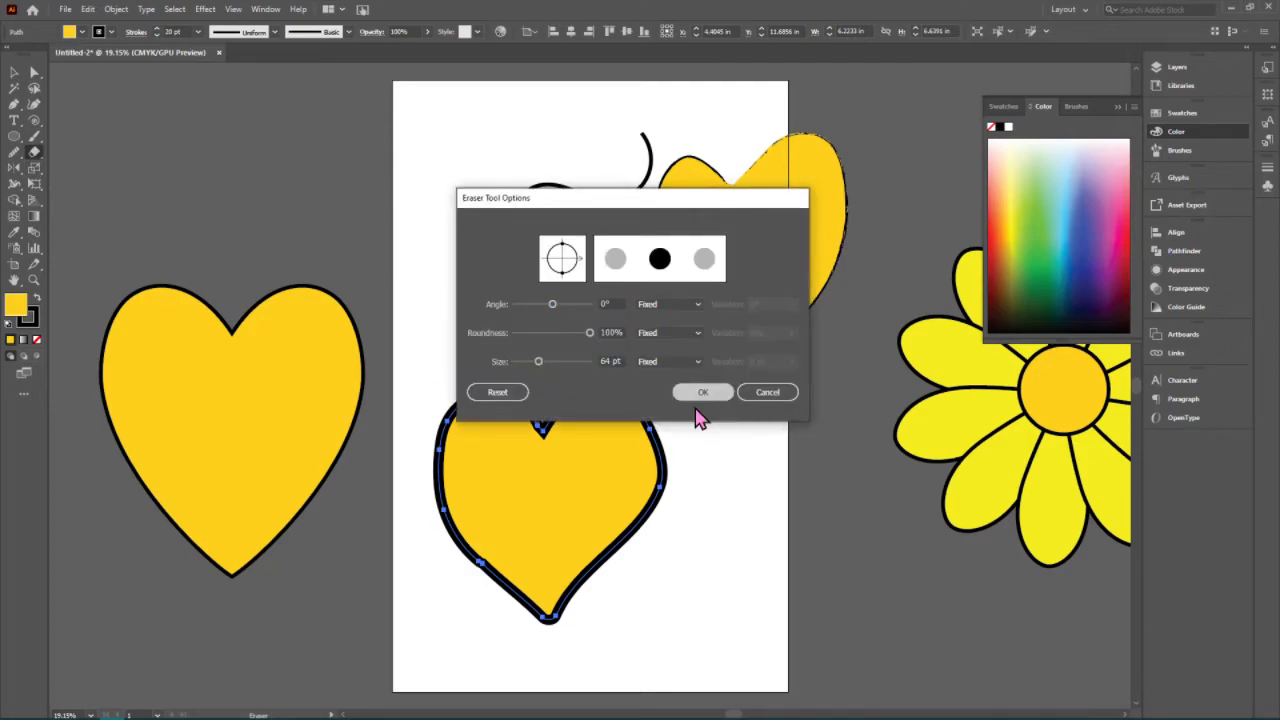
click(703, 392)
- Erase a strip down the right side of the thick-outlined heart and a zigzag gap through its left part
drag(648, 428, 612, 606)
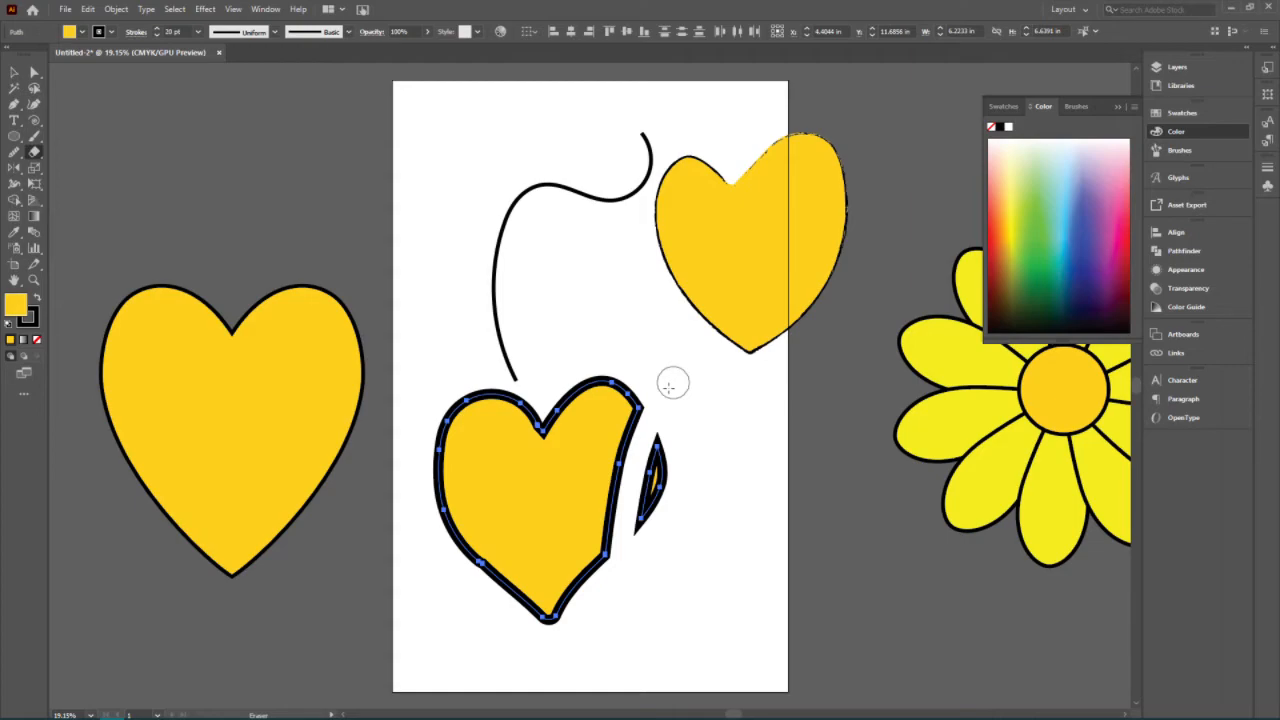
drag(672, 383, 612, 548)
mouse_move(528, 396)
mouse_down()
mouse_move(490, 466)
mouse_move(533, 518)
mouse_move(452, 605)
mouse_up()
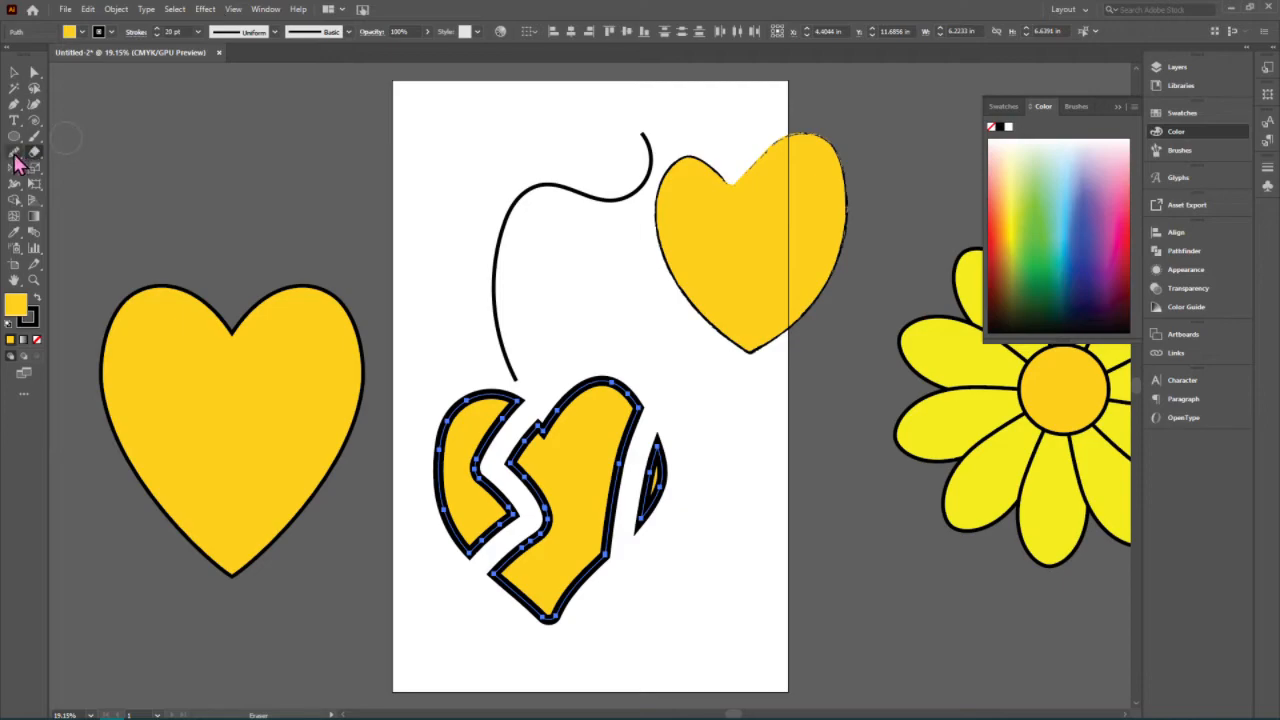
- Erase a short piece of outline along the top of the broken heart's middle fragment with the Path Eraser tool
click(15, 156)
click(14, 157)
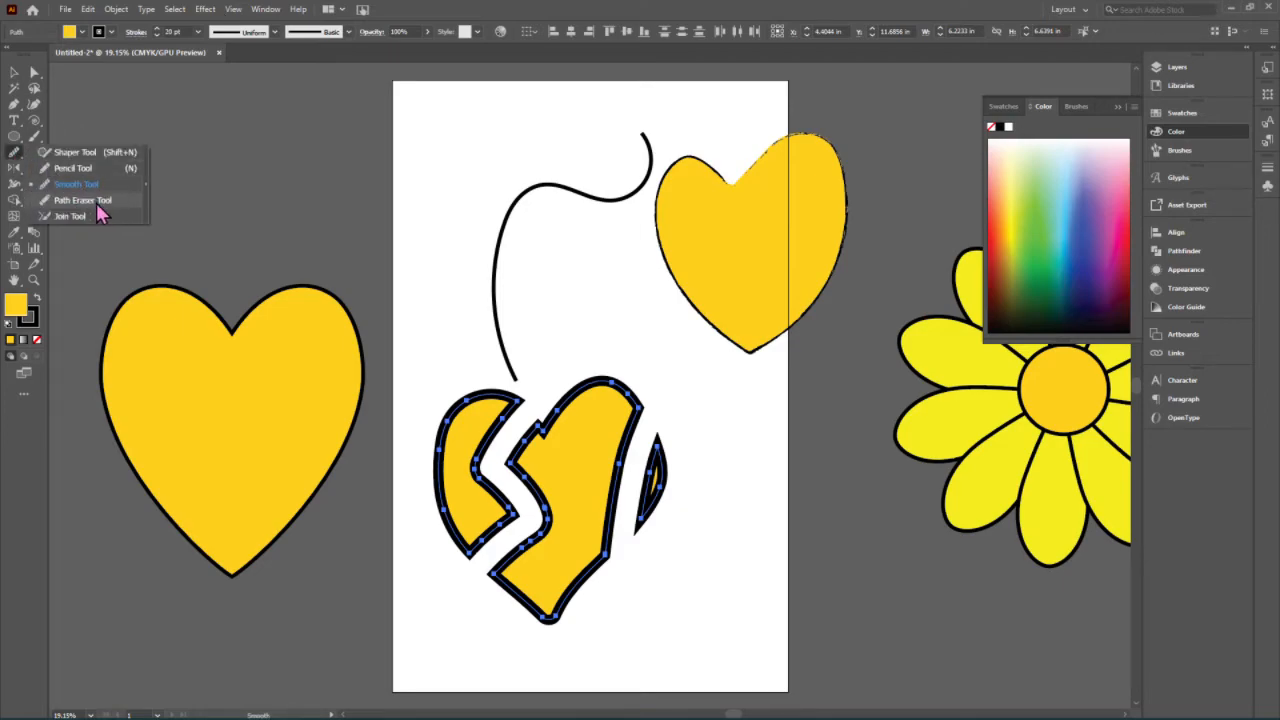
click(98, 204)
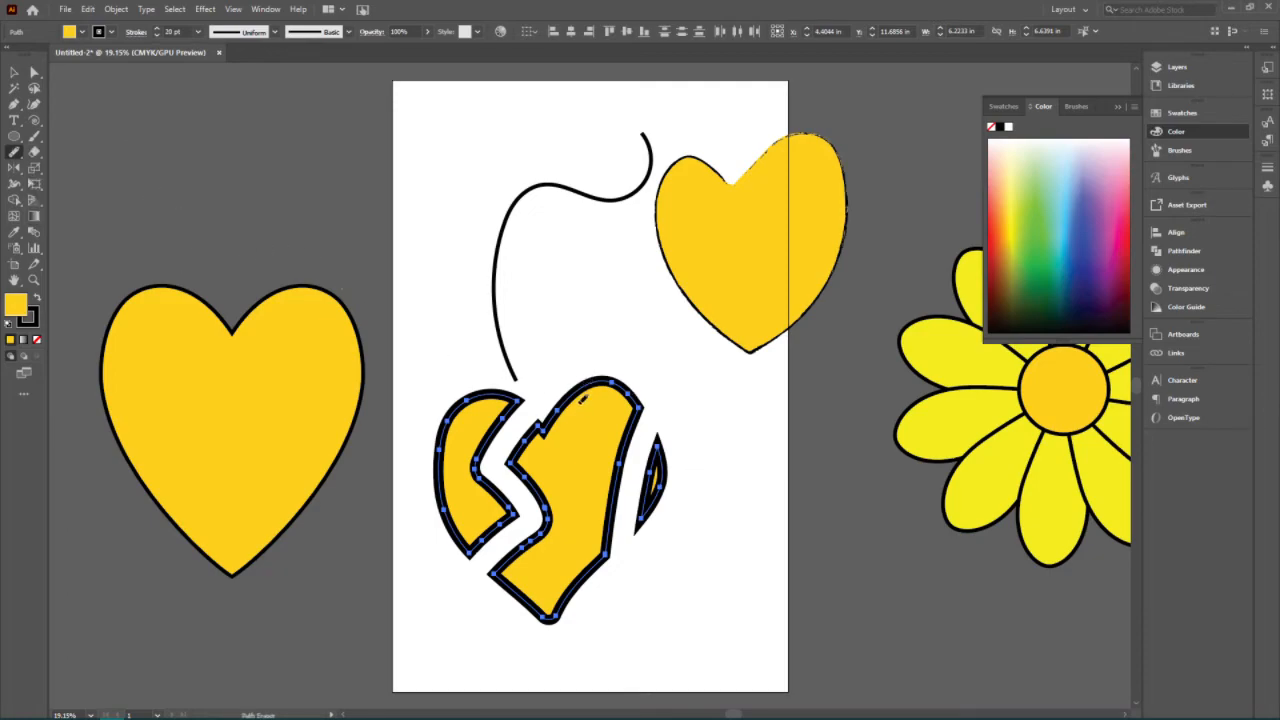
drag(587, 386, 590, 383)
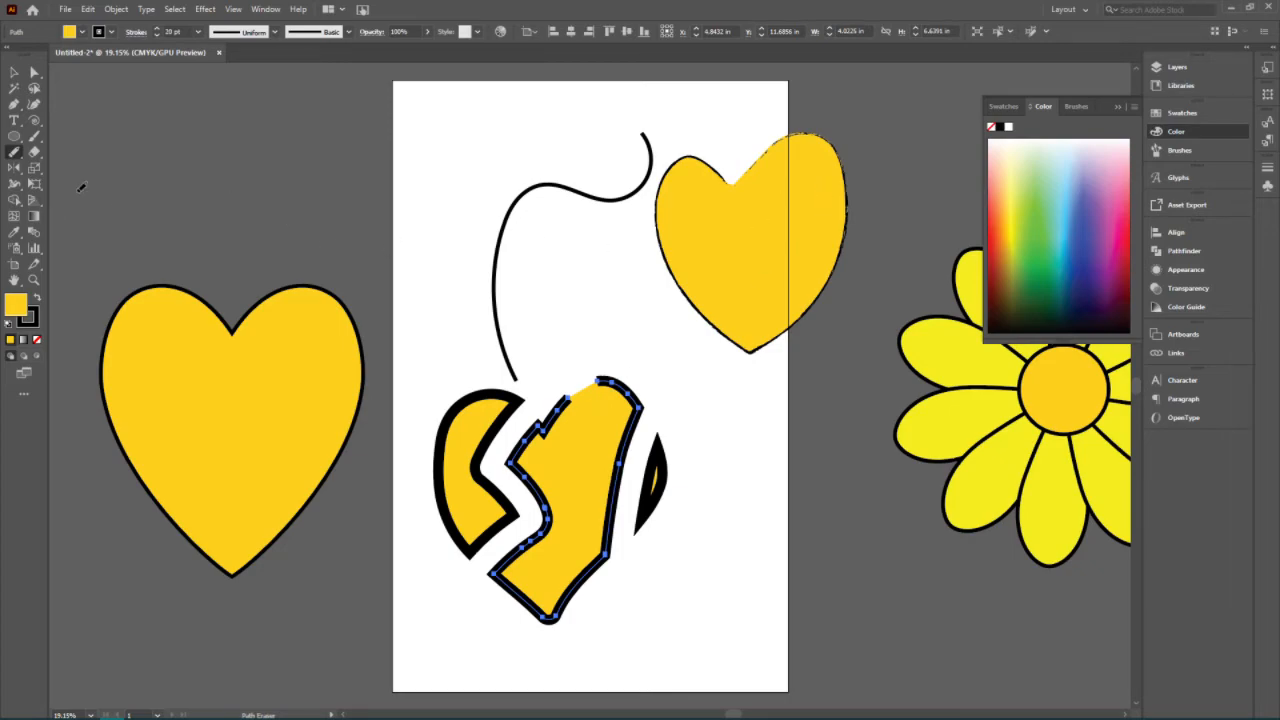
- Select the curved line above the broken heart and erase a section near its upper middle with the Eraser tool
click(34, 152)
click(15, 73)
click(585, 199)
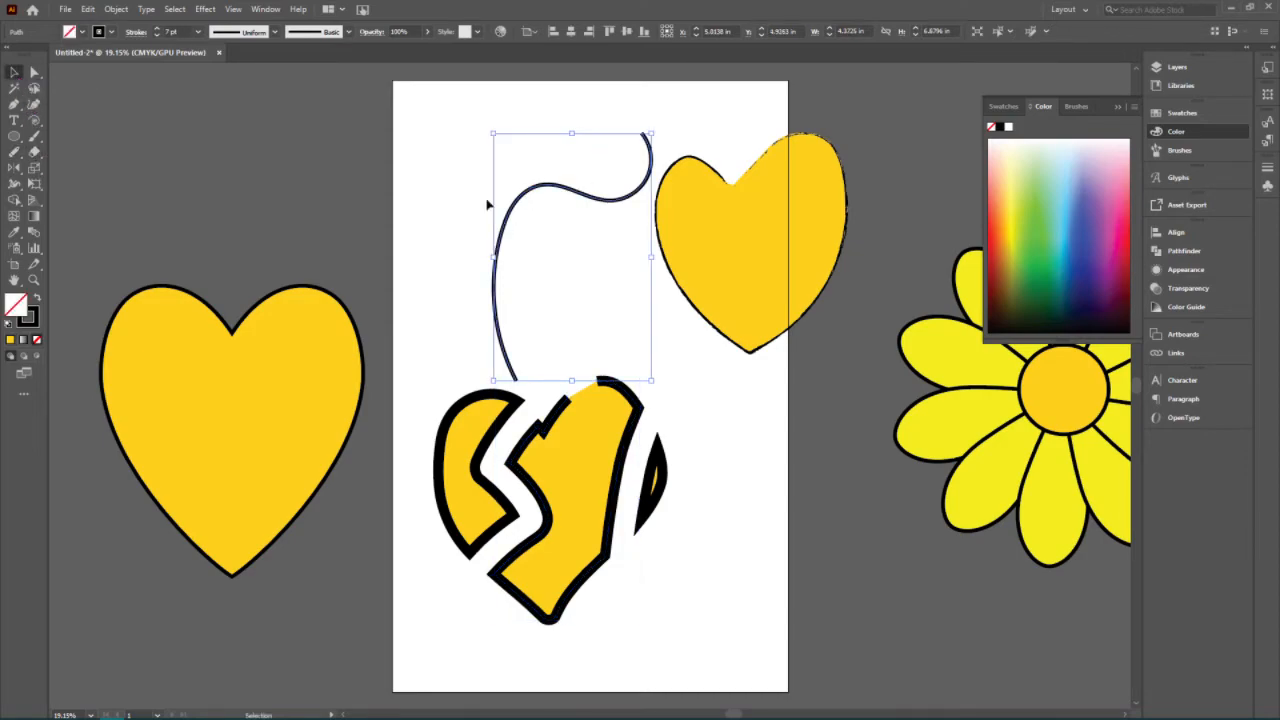
click(34, 155)
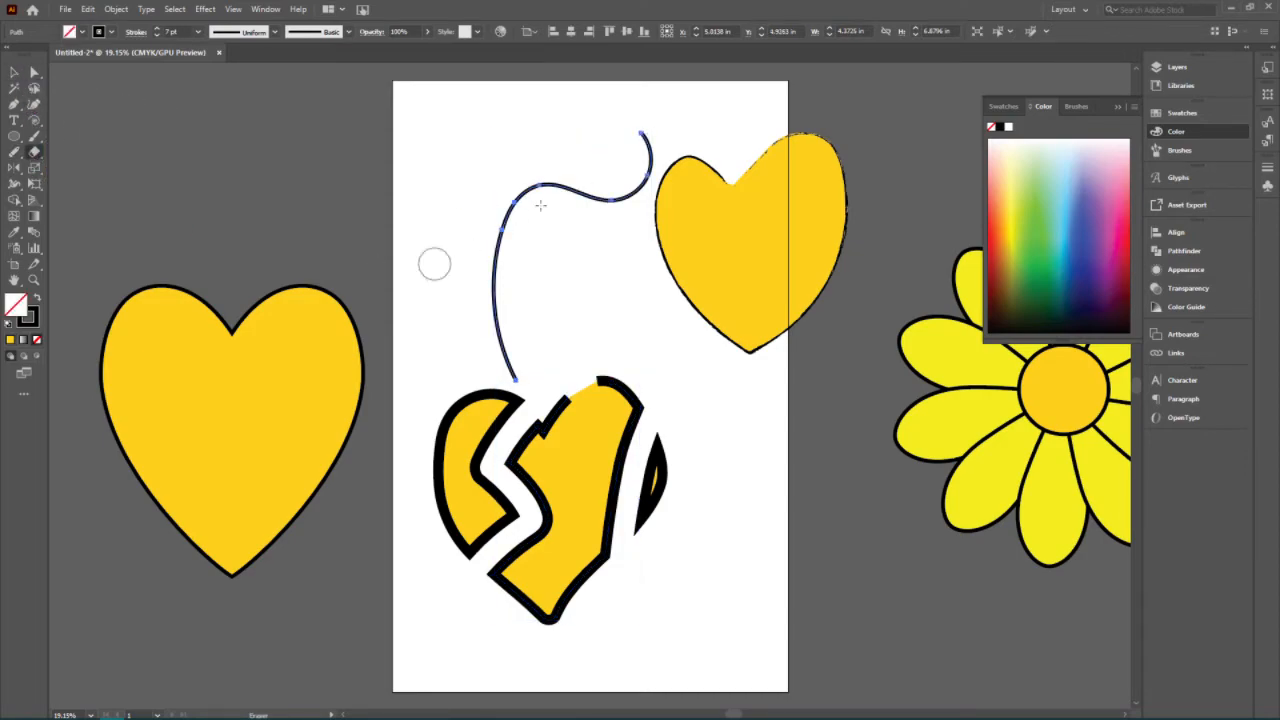
drag(542, 190, 572, 196)
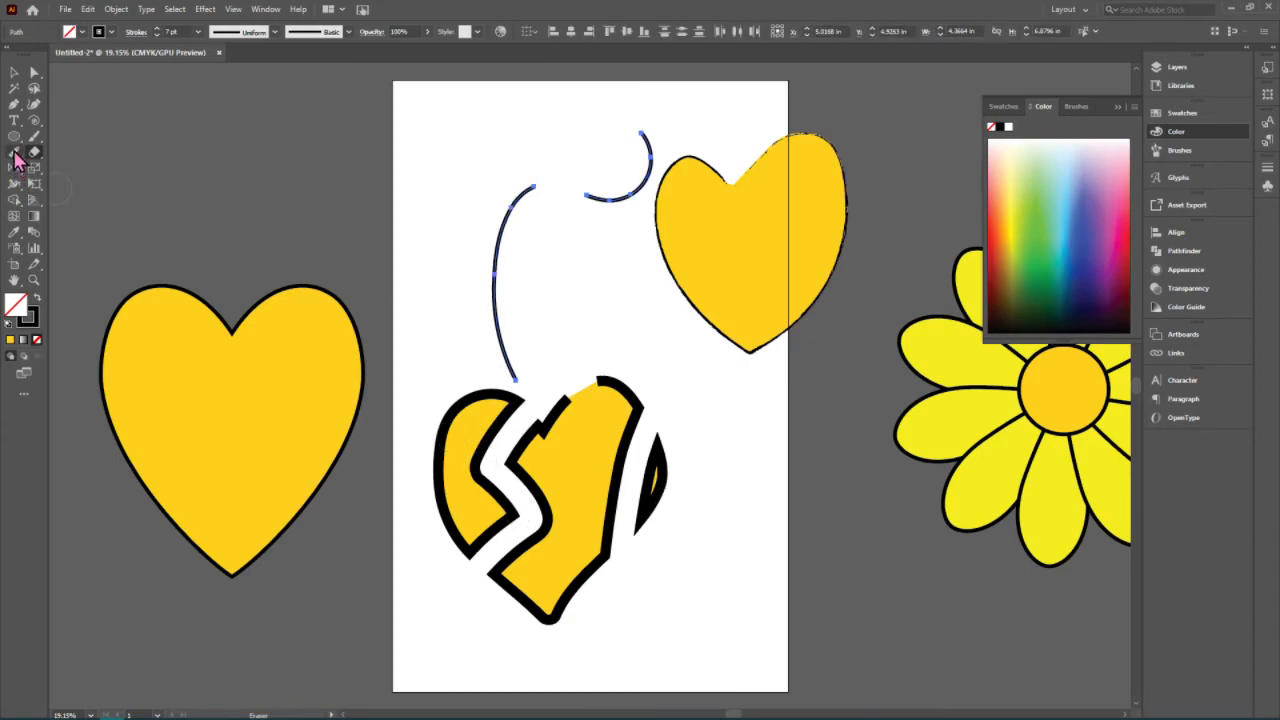
drag(15, 152, 73, 190)
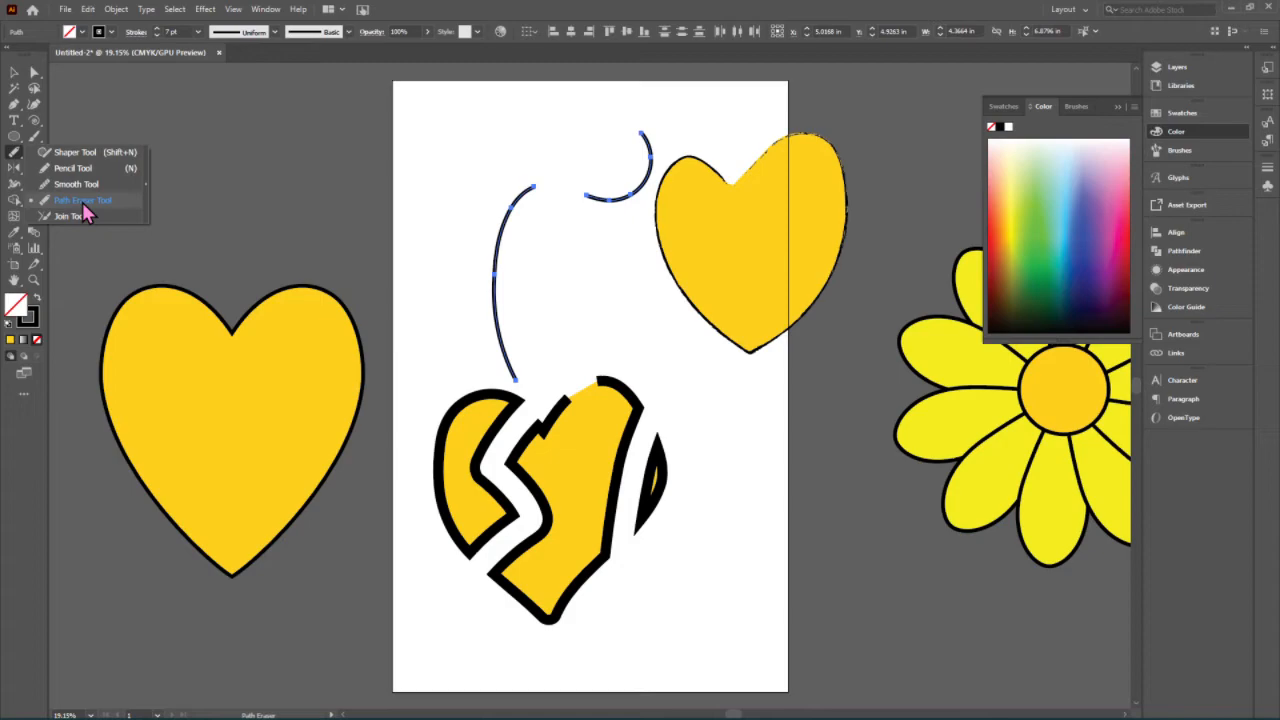
click(84, 204)
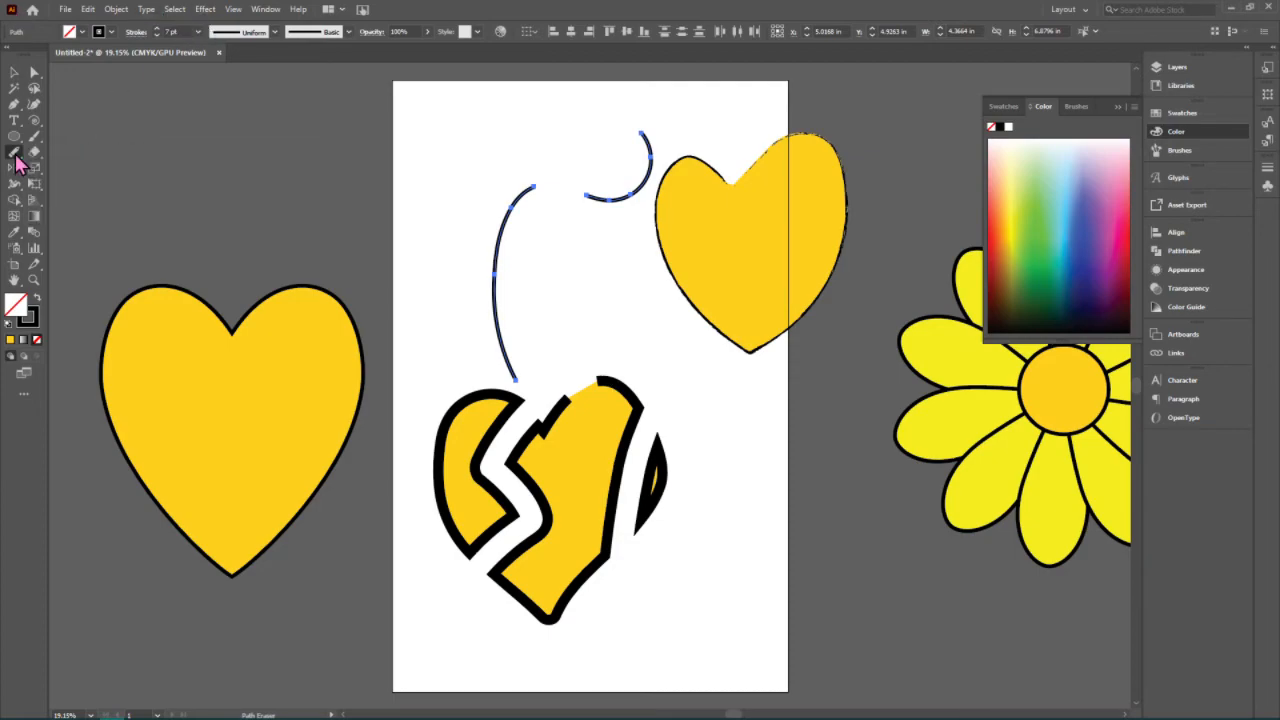
click(35, 153)
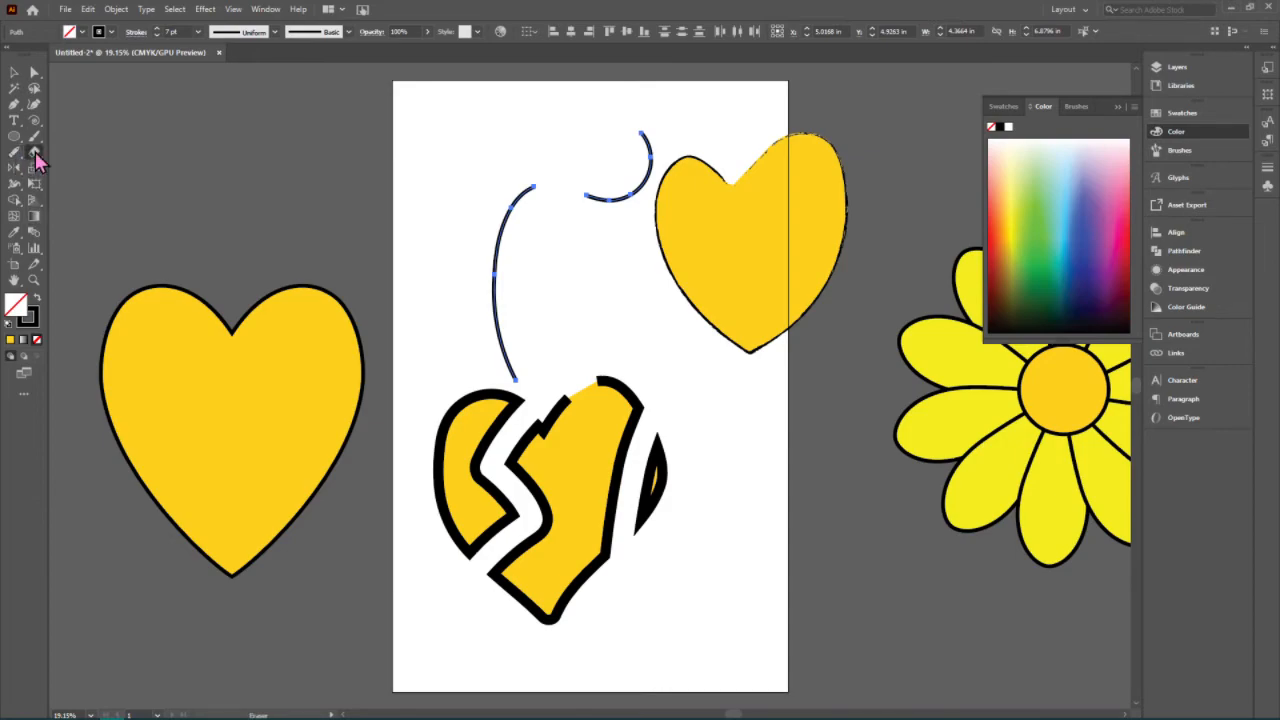
click(36, 156)
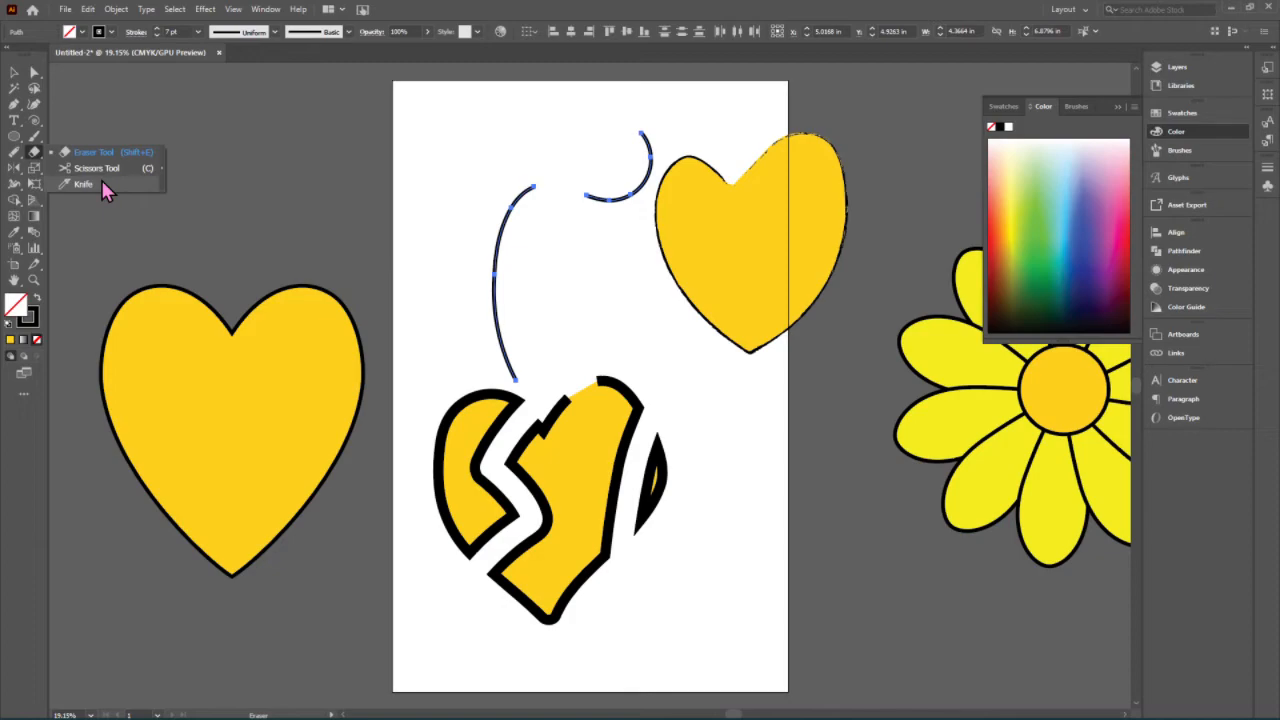
- Select the large heart beside the artboard and erase a zigzag gap through it with the Eraser tool
click(14, 73)
click(234, 389)
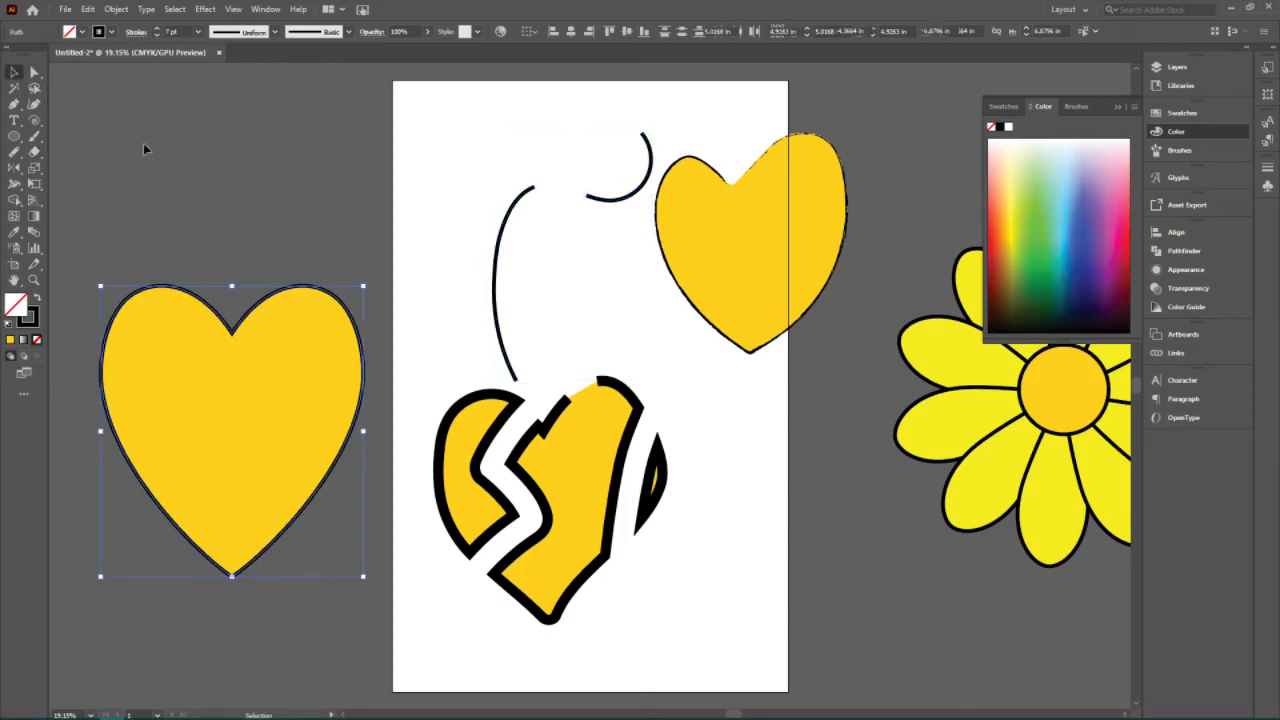
click(33, 153)
mouse_move(226, 283)
mouse_down()
mouse_move(176, 355)
mouse_move(280, 478)
mouse_move(85, 606)
mouse_up()
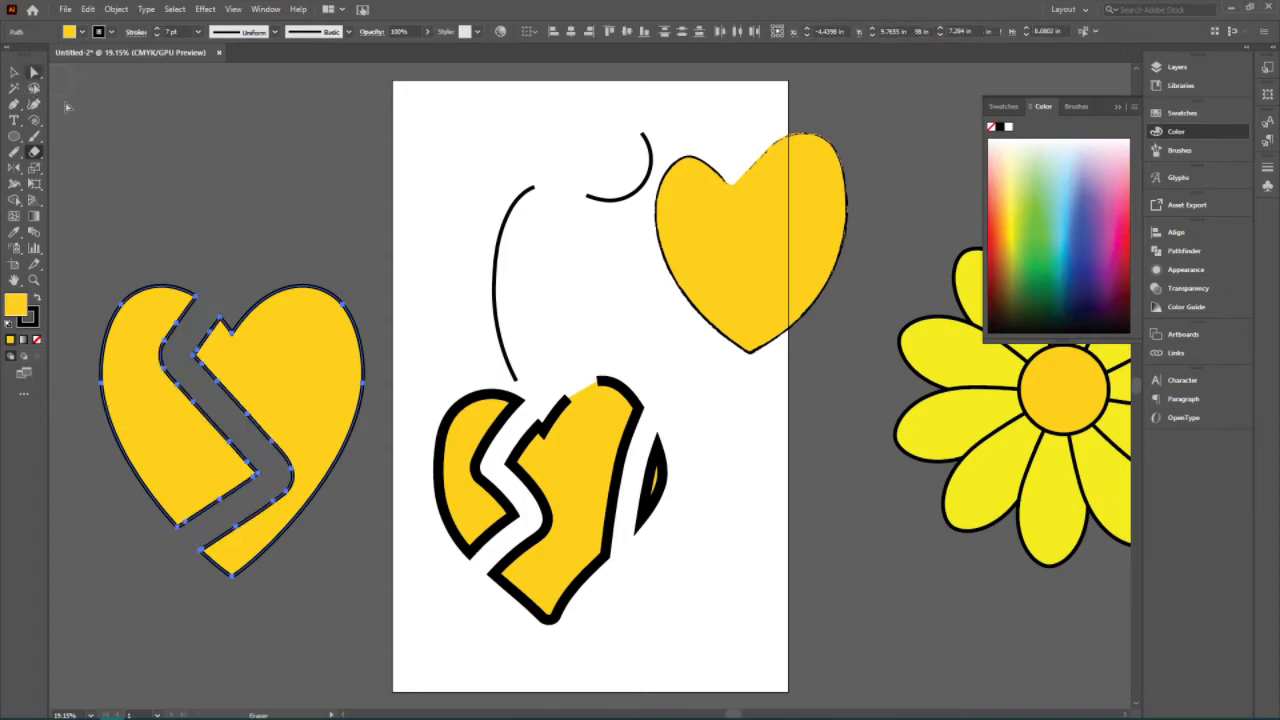
- Move the right half of the split large heart away from the left half
drag(306, 373, 364, 323)
click(276, 276)
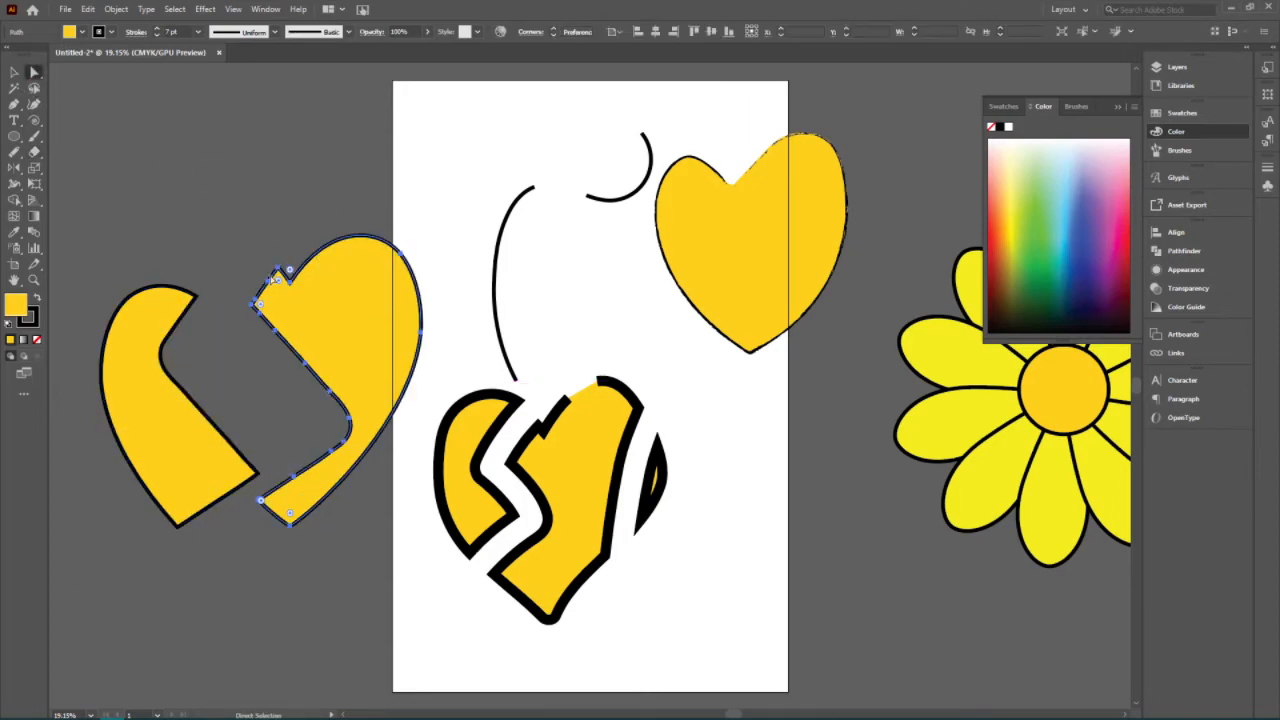
drag(338, 418, 336, 418)
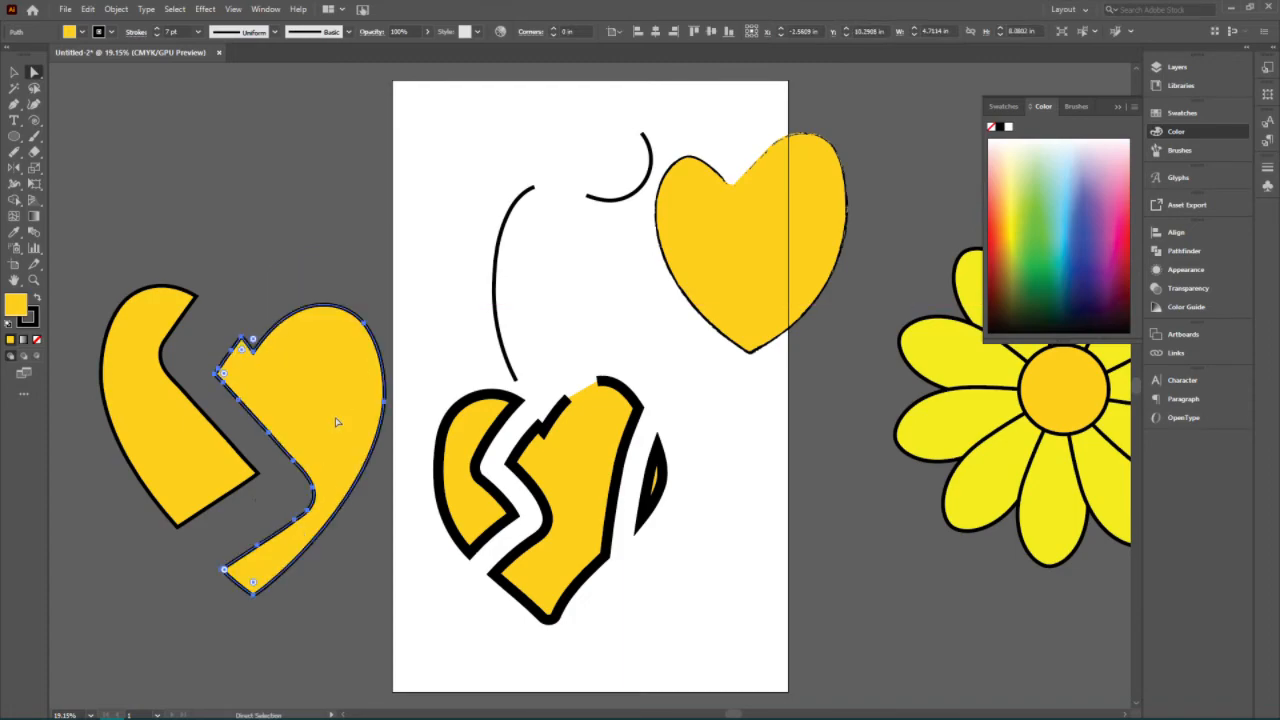
- Undo the moves of the right half and the eraser cut through the large heart
key(ctrl+z)
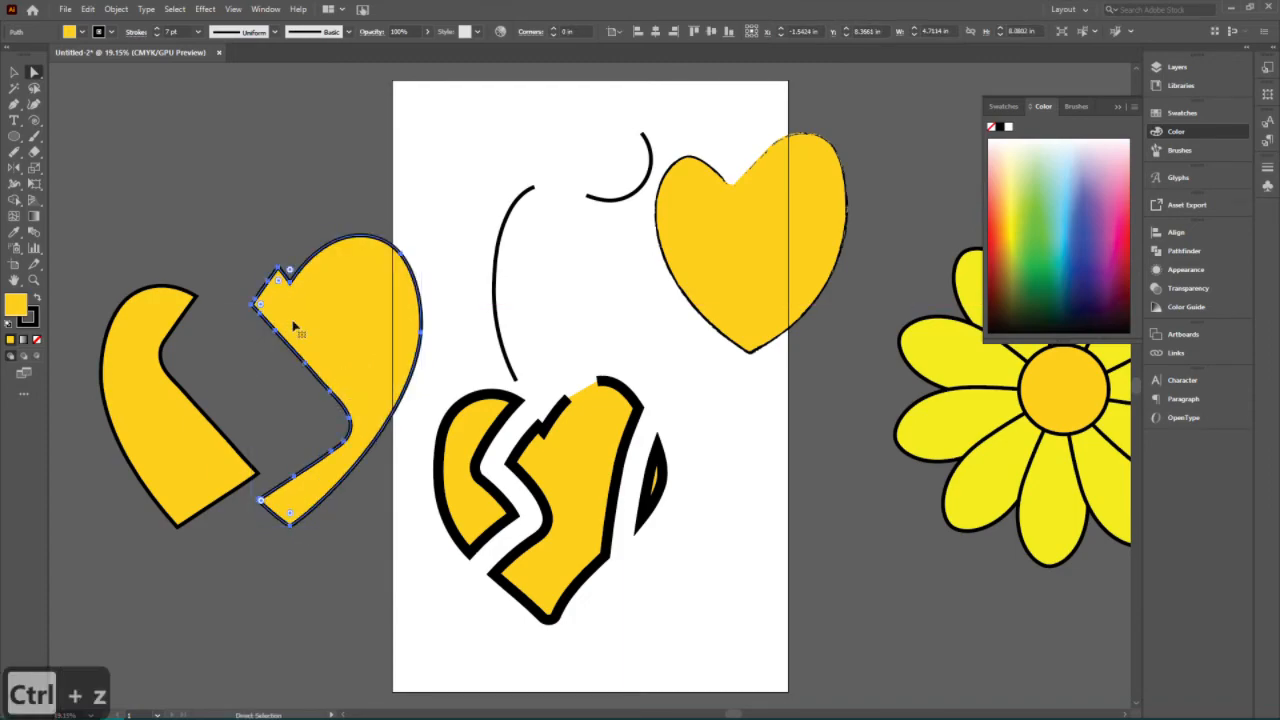
key(ctrl+z)
click(203, 263)
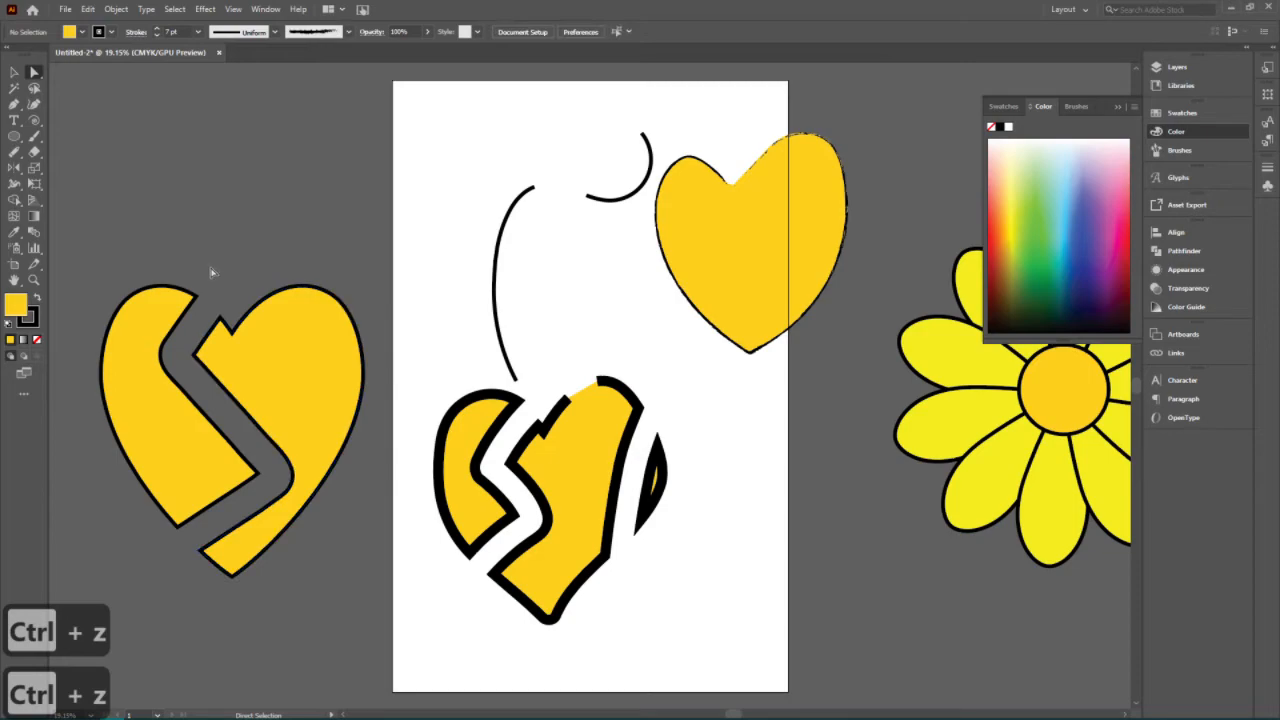
key(ctrl+z)
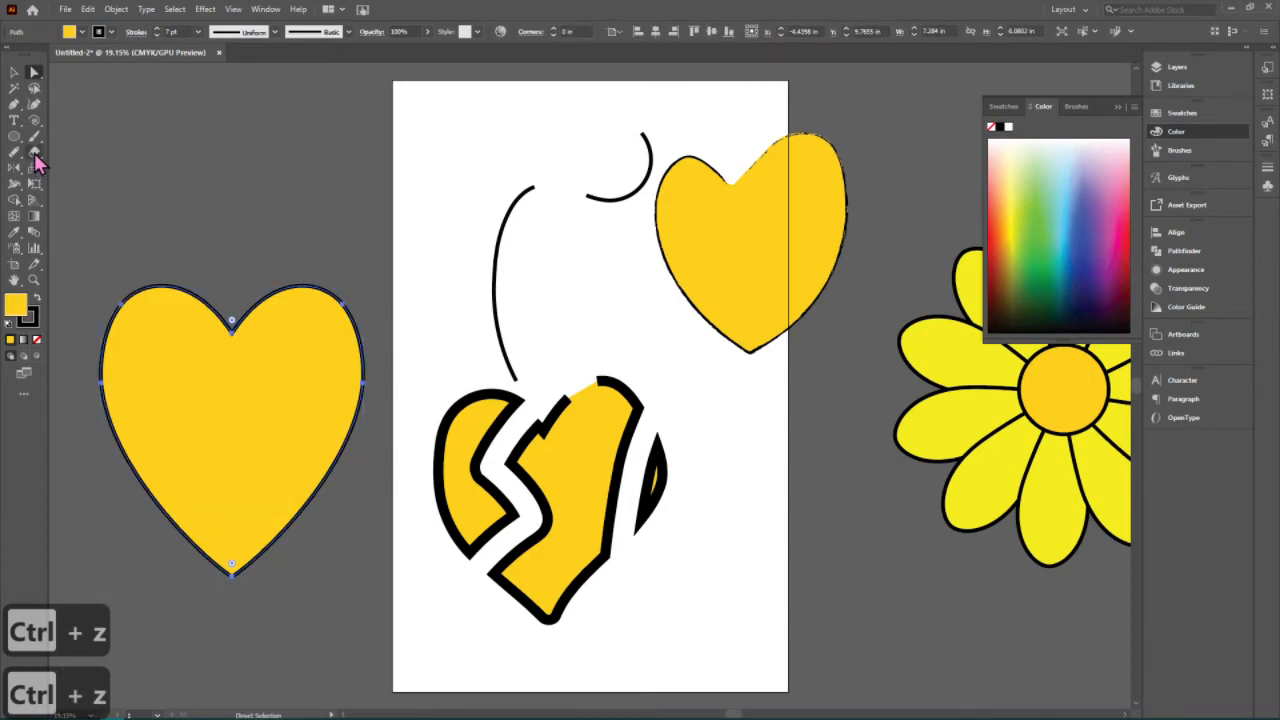
- Slice the large heart from its top notch to its lower edge with a zigzag Knife cut and deselect it
drag(35, 157, 90, 184)
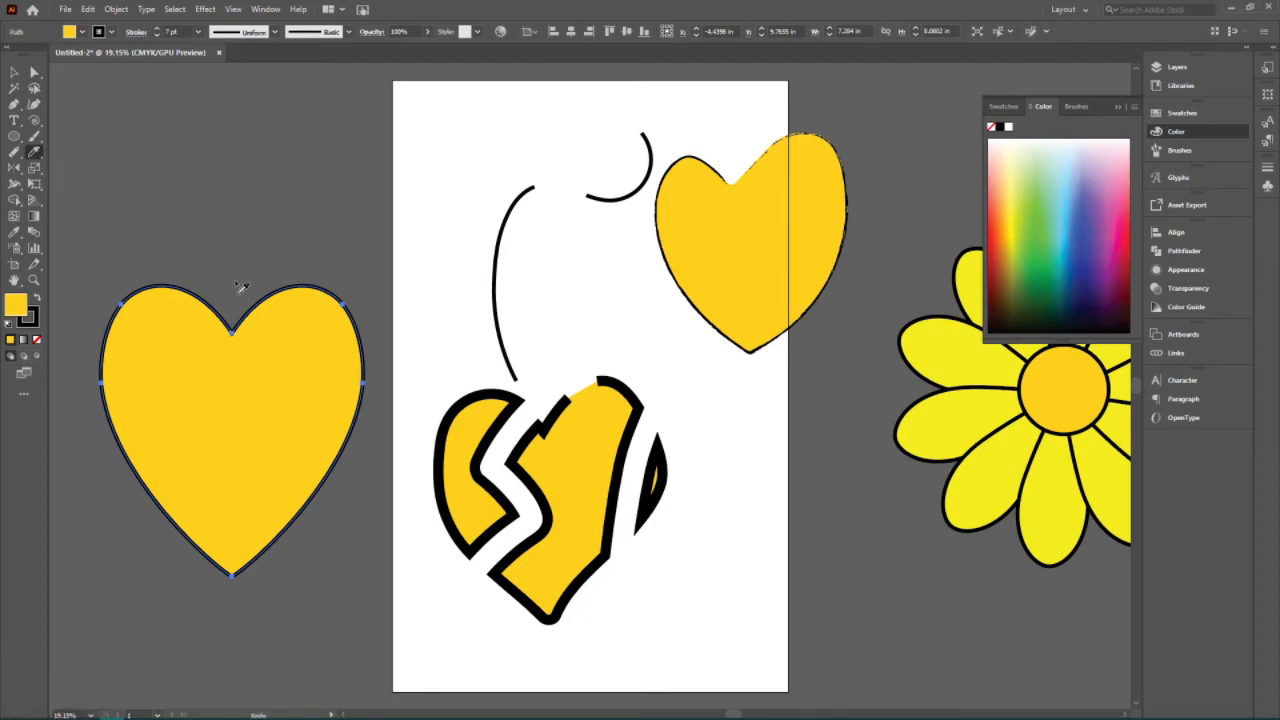
mouse_move(225, 286)
mouse_down()
mouse_move(181, 369)
mouse_move(236, 429)
mouse_move(178, 497)
mouse_move(215, 524)
mouse_move(180, 612)
mouse_up()
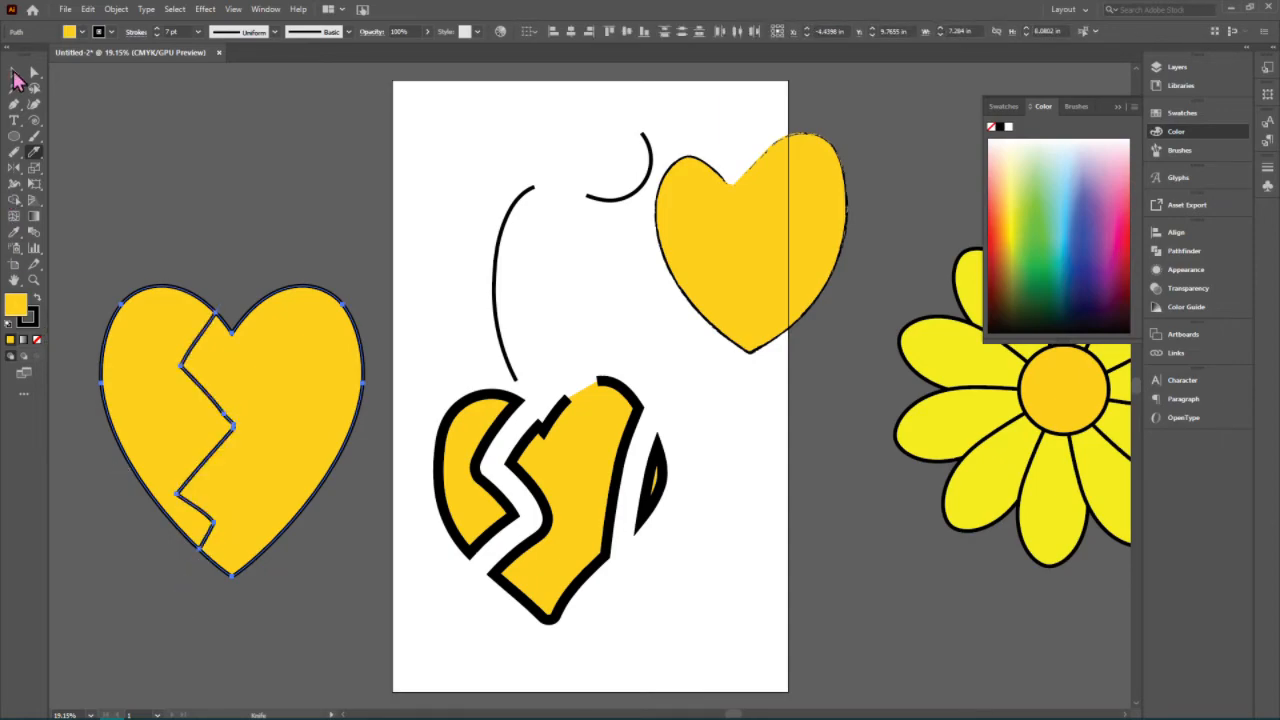
click(15, 75)
click(196, 121)
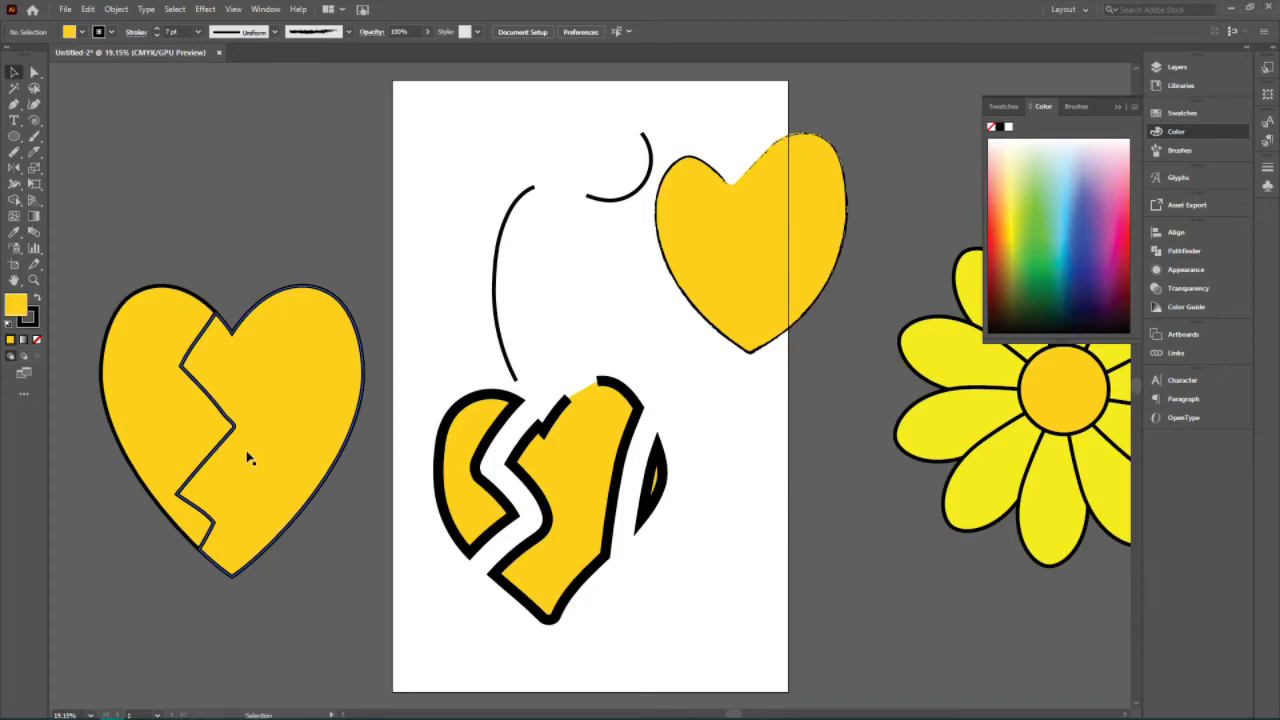
- Pull the right half of the knife-cut heart away from the left half, and undo the moves and the cut
drag(259, 424, 305, 424)
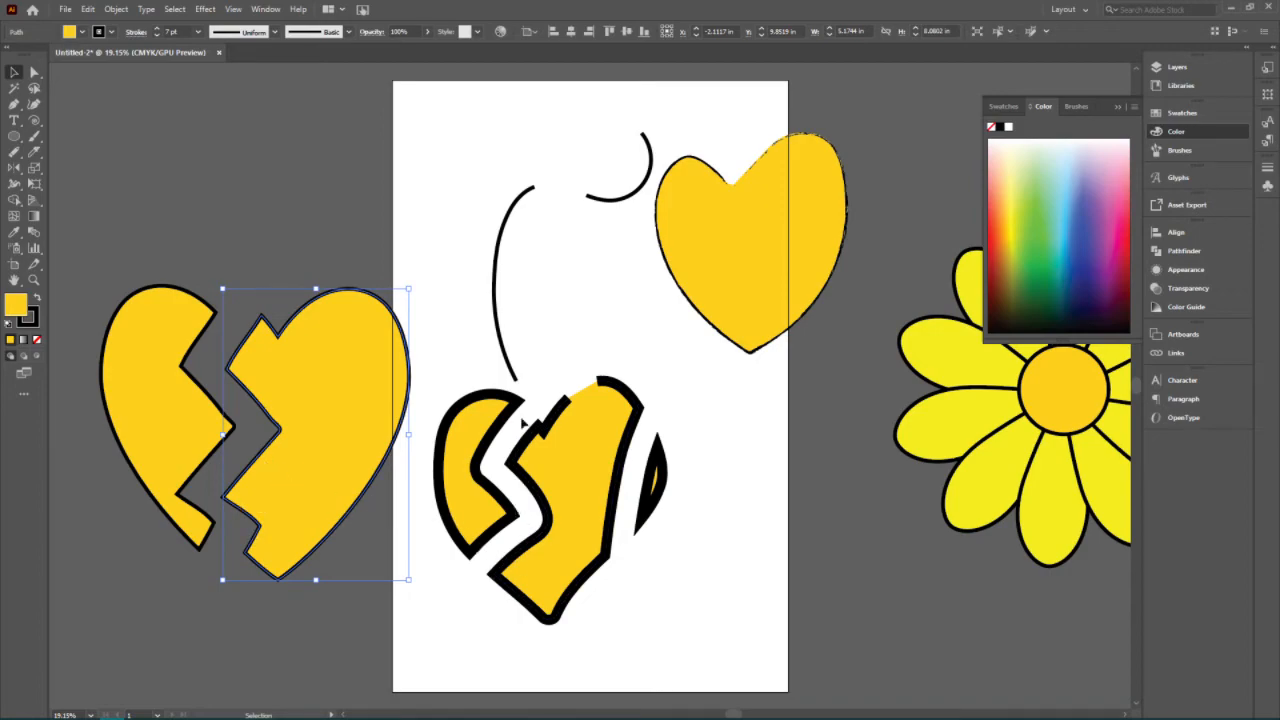
key(ctrl+z)
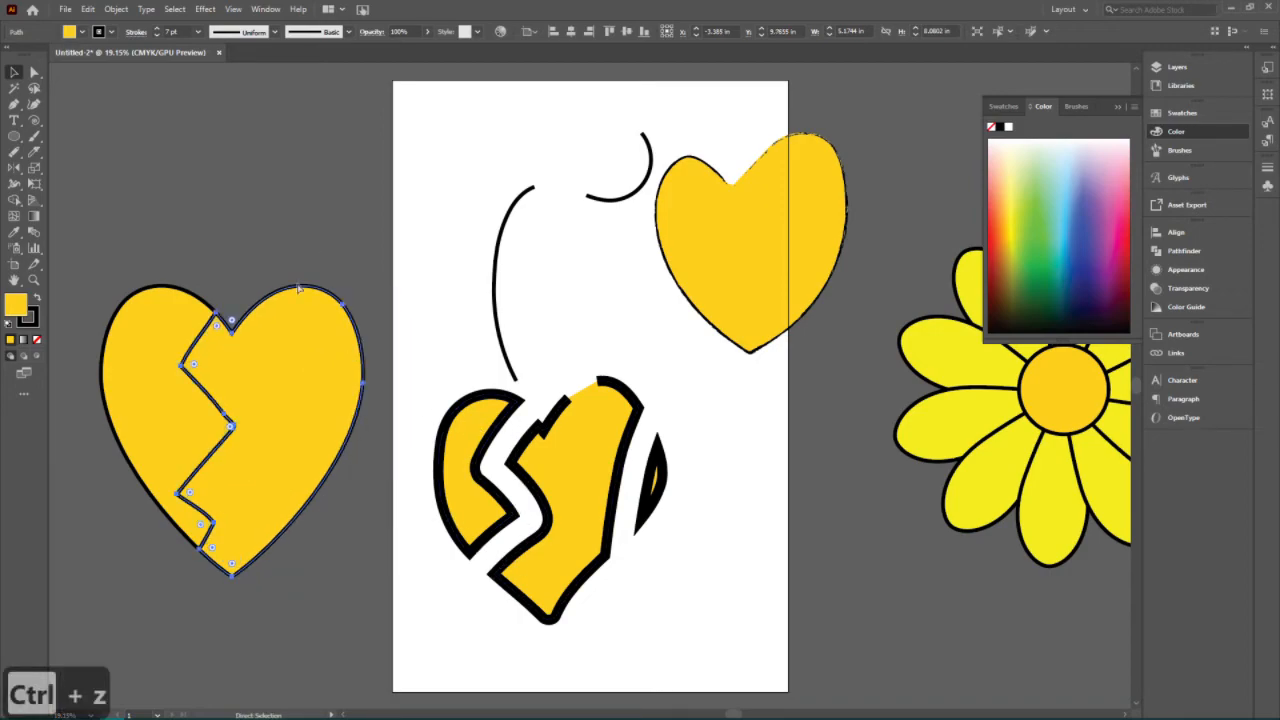
drag(281, 394, 317, 394)
key(ctrl+z)
key(ctrl+z)
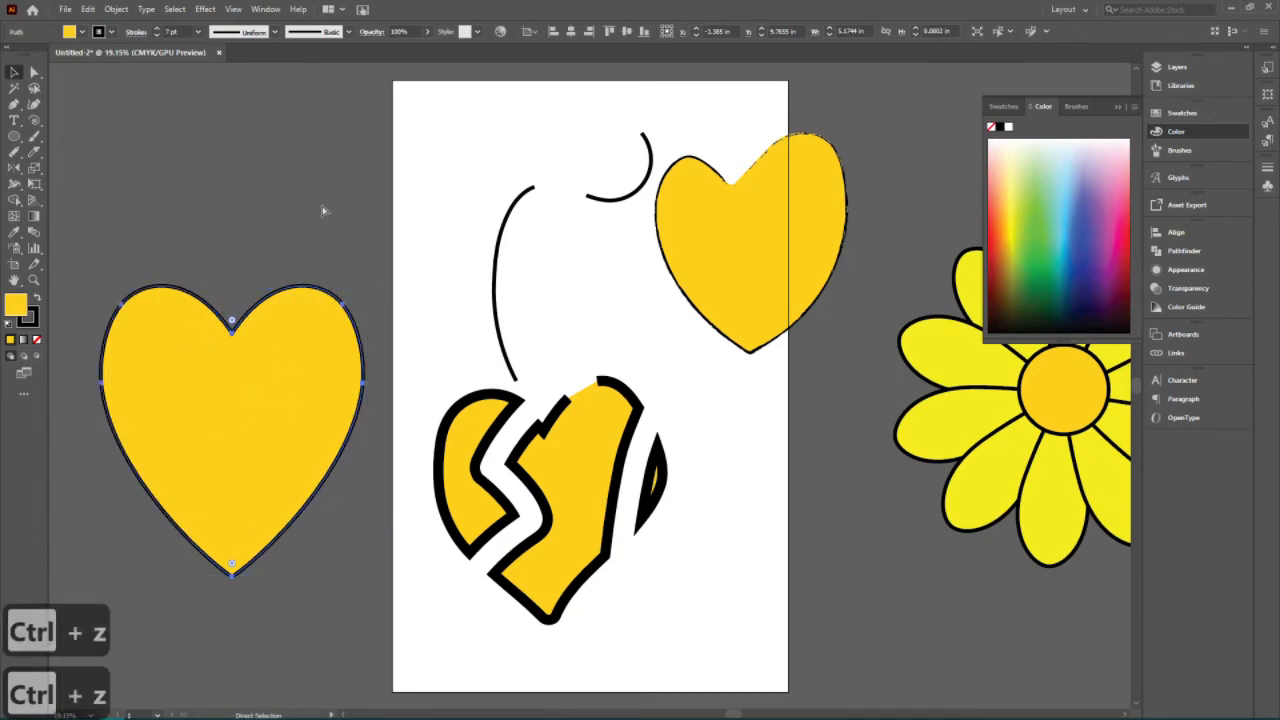
- Cut the large heart's outline with the Scissors tool beside the top notch and on the lower-left edge
drag(34, 156, 82, 168)
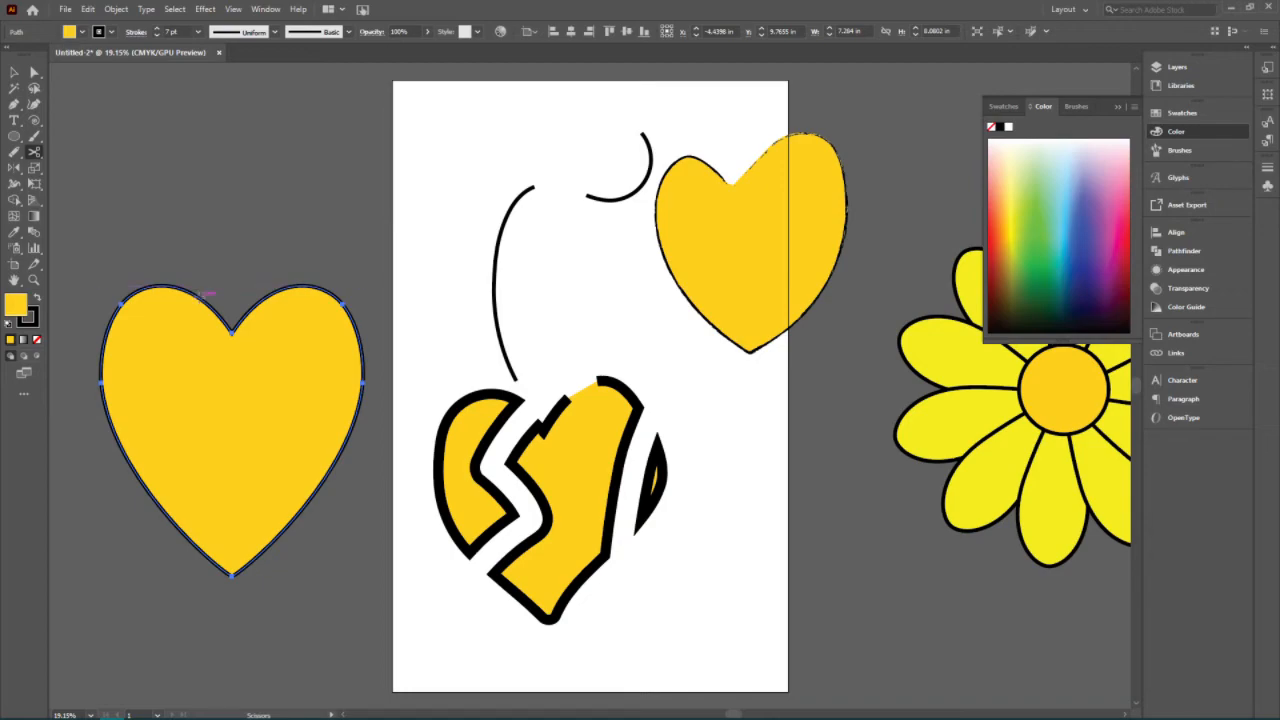
click(199, 296)
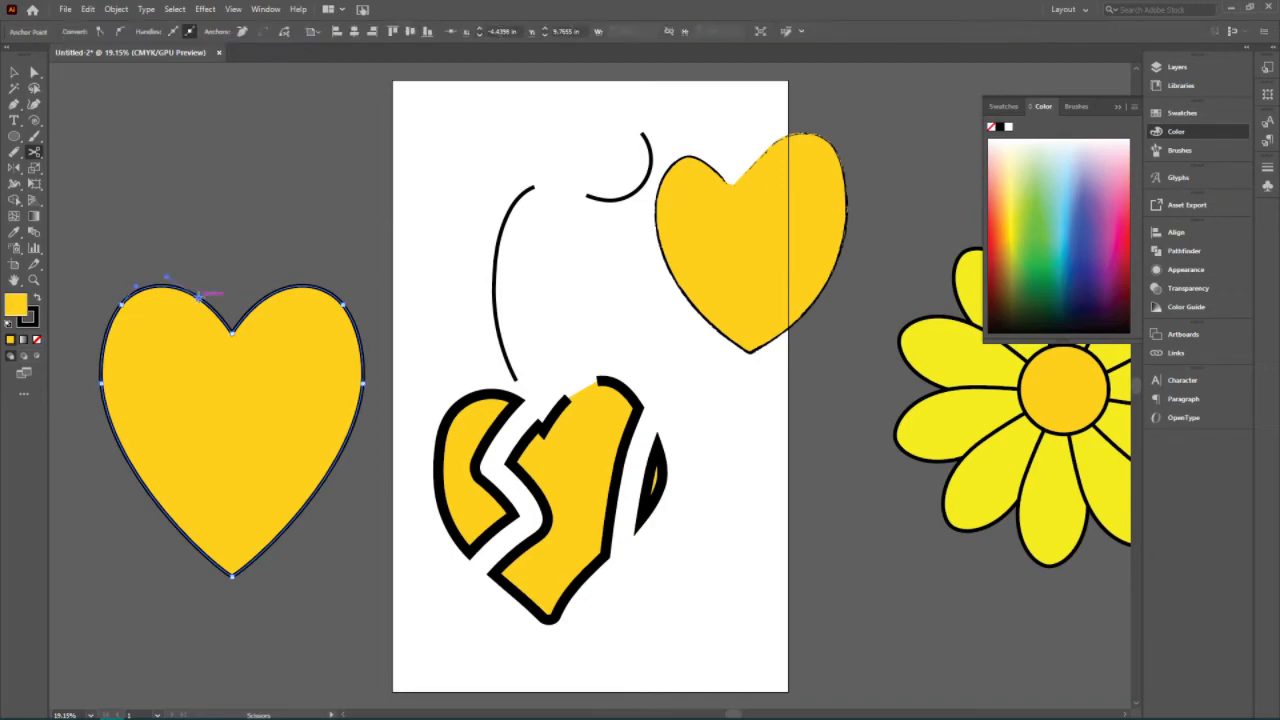
click(183, 531)
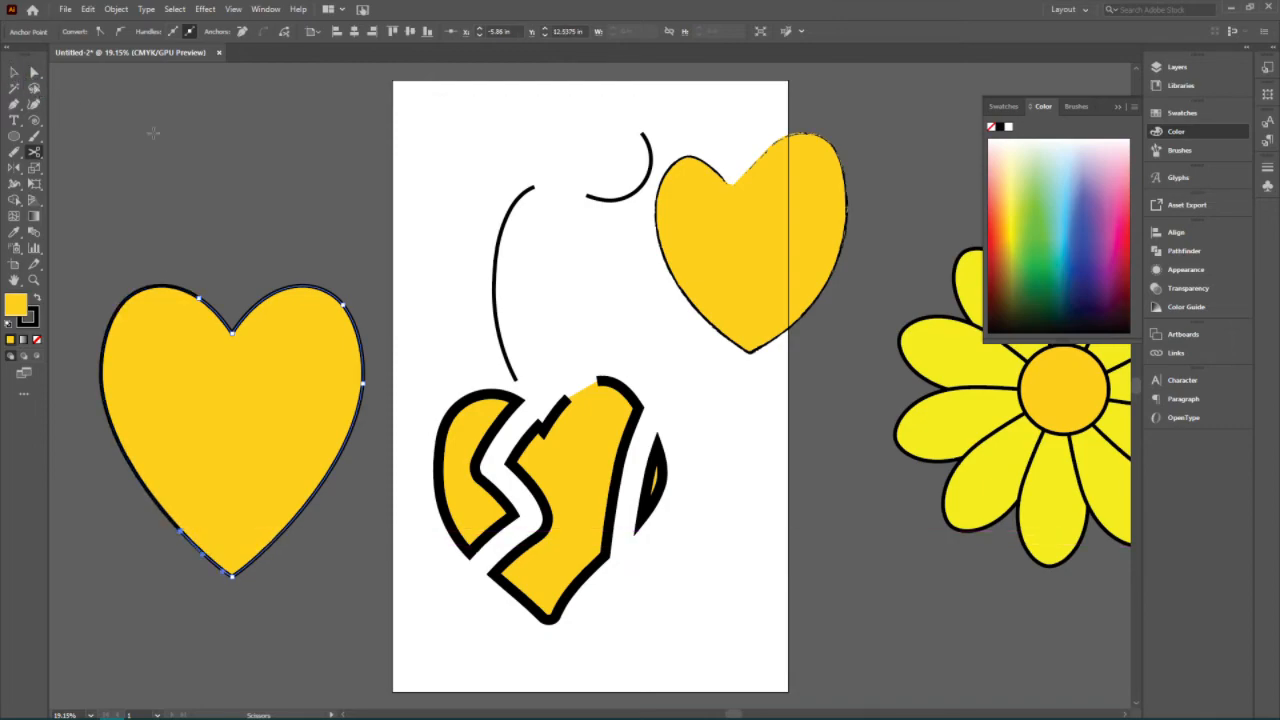
- Pull the right piece of the scissor-cut heart away from the left piece and deselect it
click(14, 73)
click(292, 206)
drag(281, 408, 328, 367)
click(200, 308)
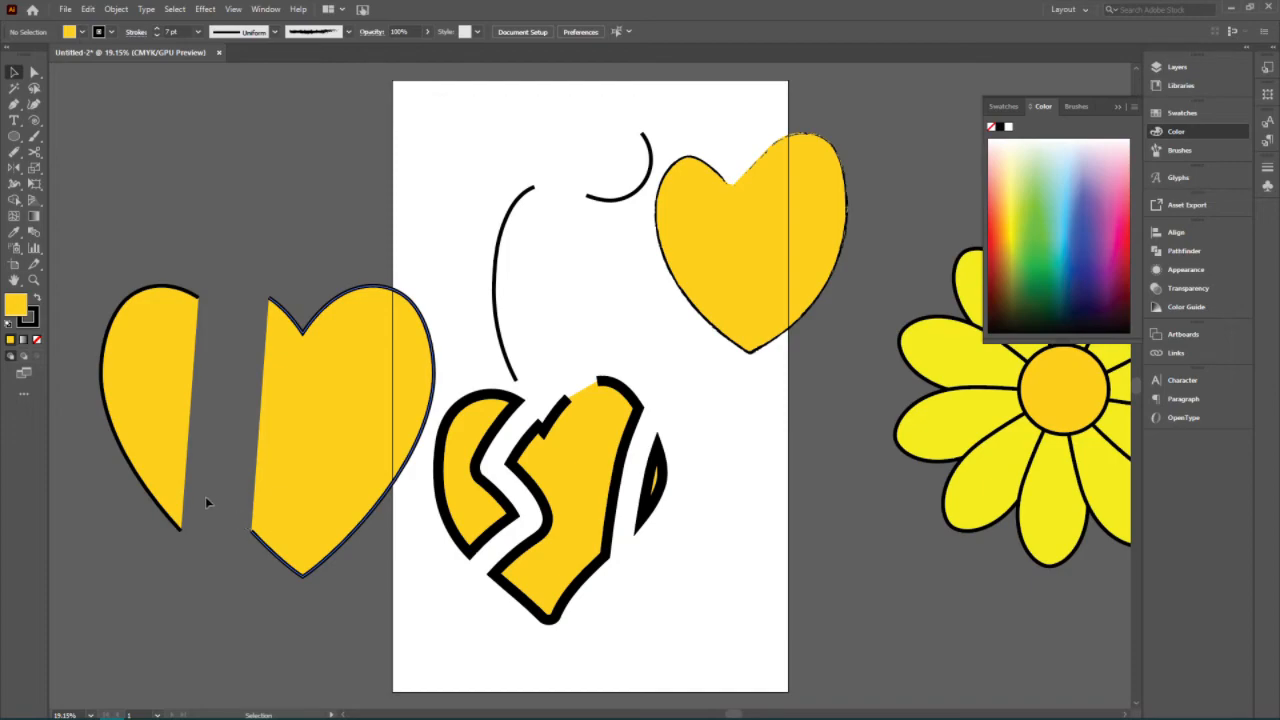
right_click(153, 554)
click(284, 192)
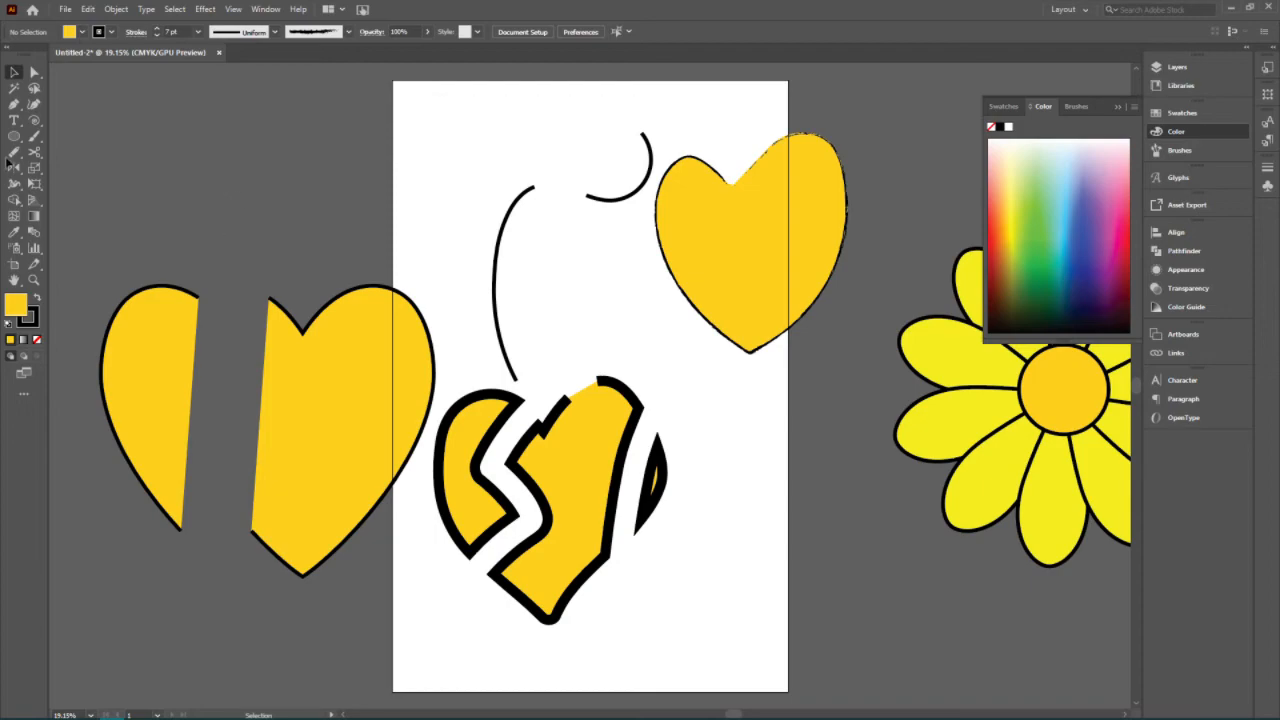
- Undo the move of the heart's right piece and the lower-left scissors cut, and deselect the heart
click(34, 72)
key(ctrl)
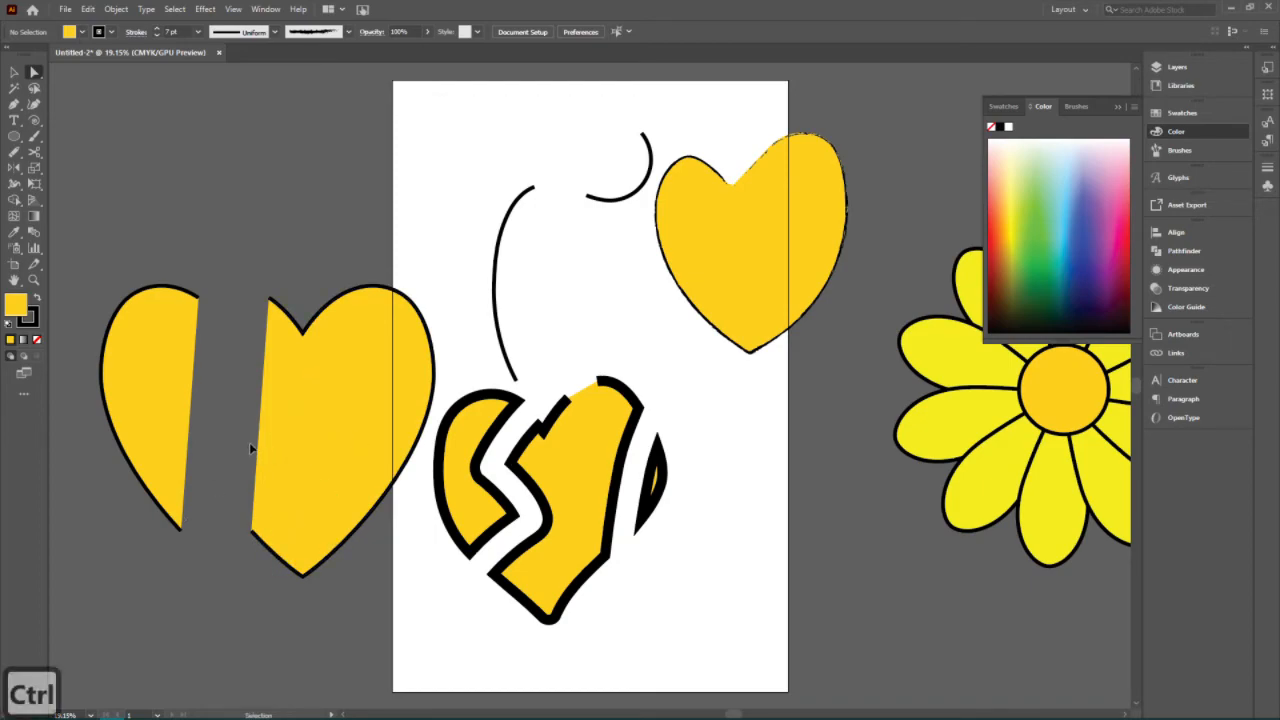
key(ctrl+z)
key(ctrl+z)
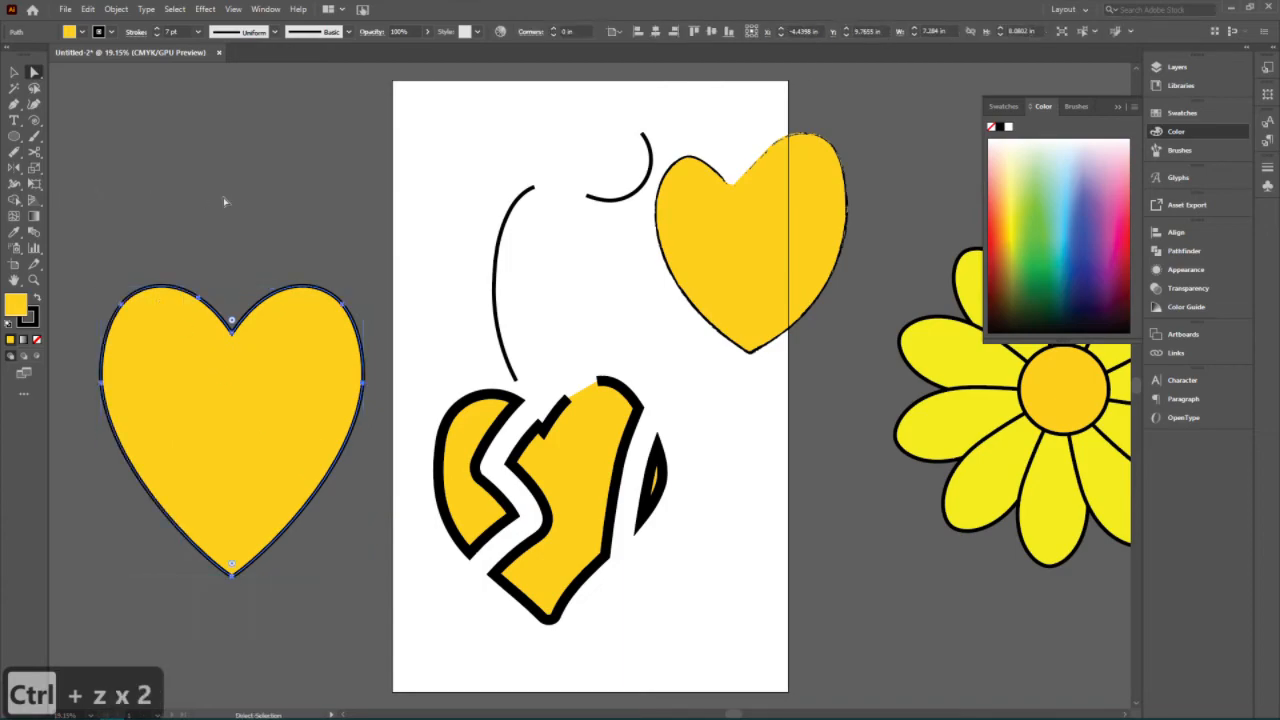
click(261, 254)
- Cut the large heart's outline with the Scissors tool on both the lower-left and lower-right edges near its tip
click(34, 151)
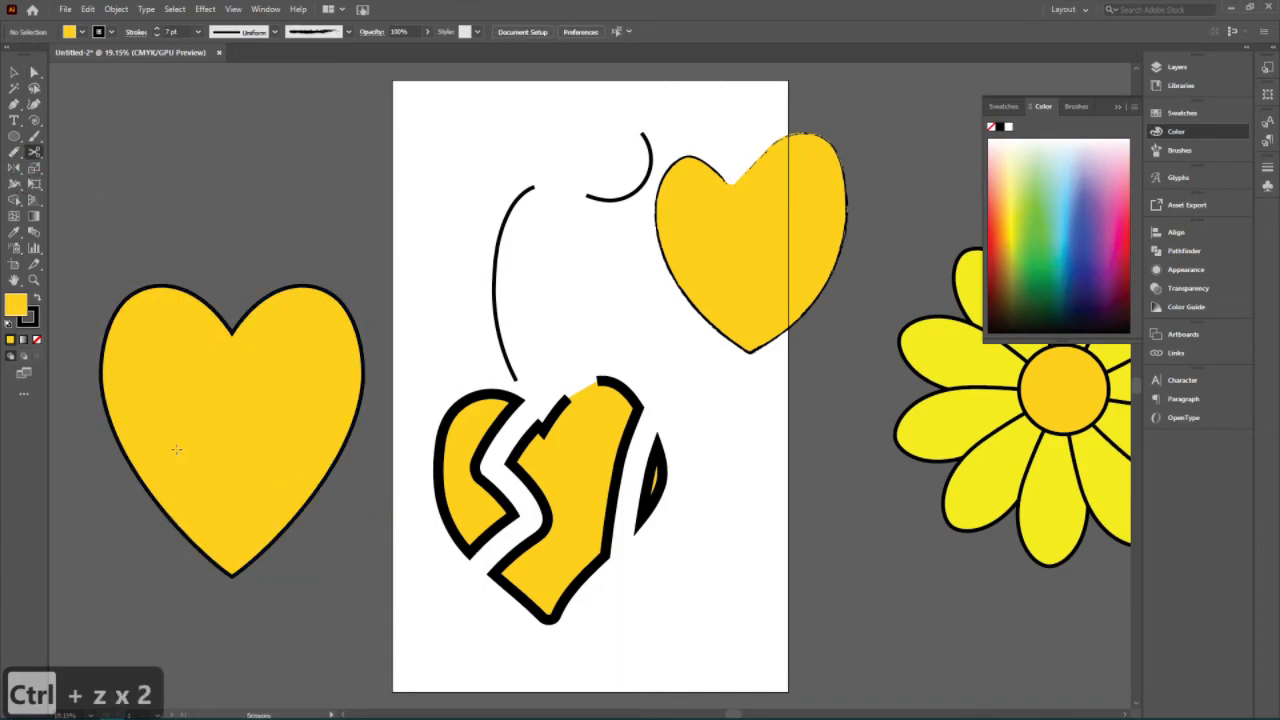
click(186, 525)
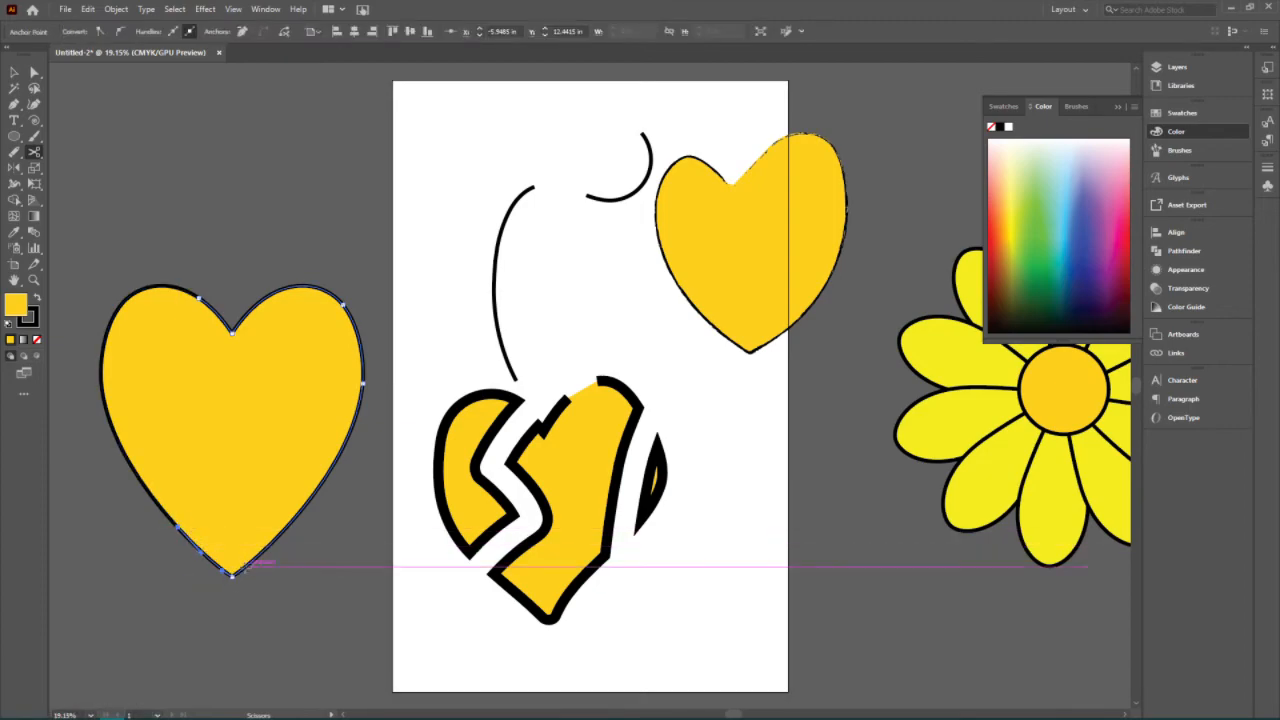
click(258, 556)
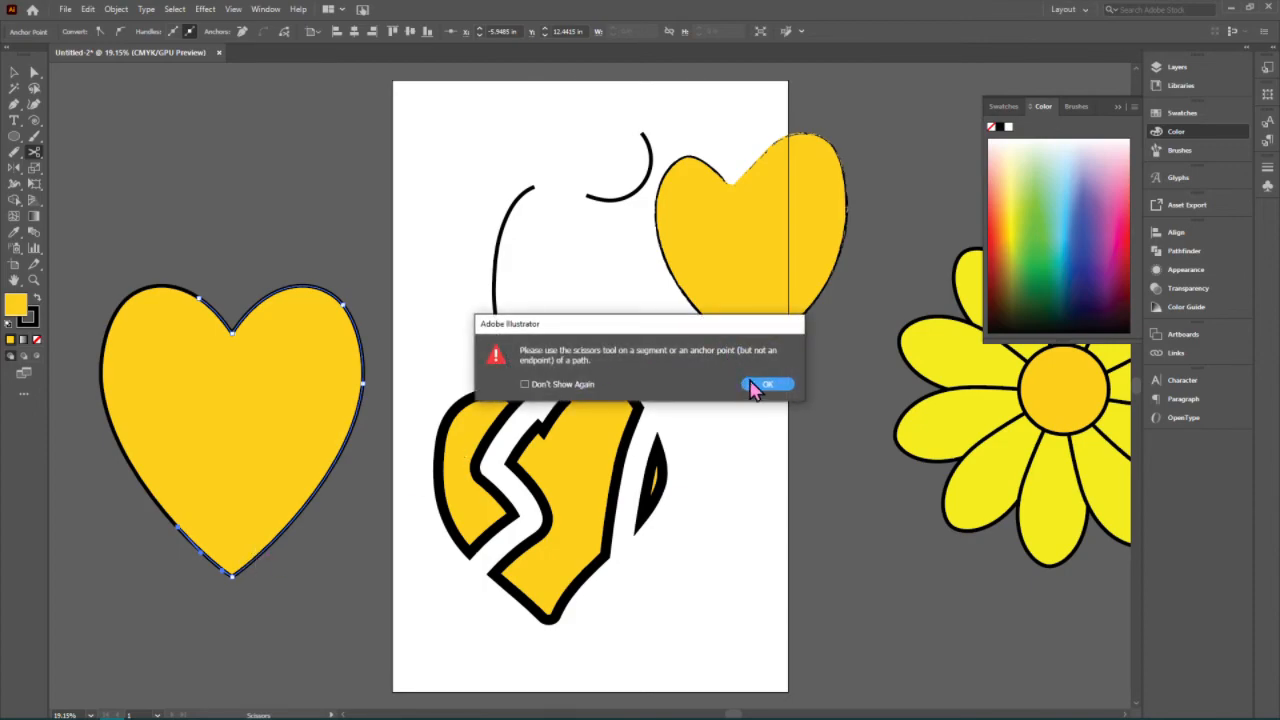
click(755, 385)
click(266, 546)
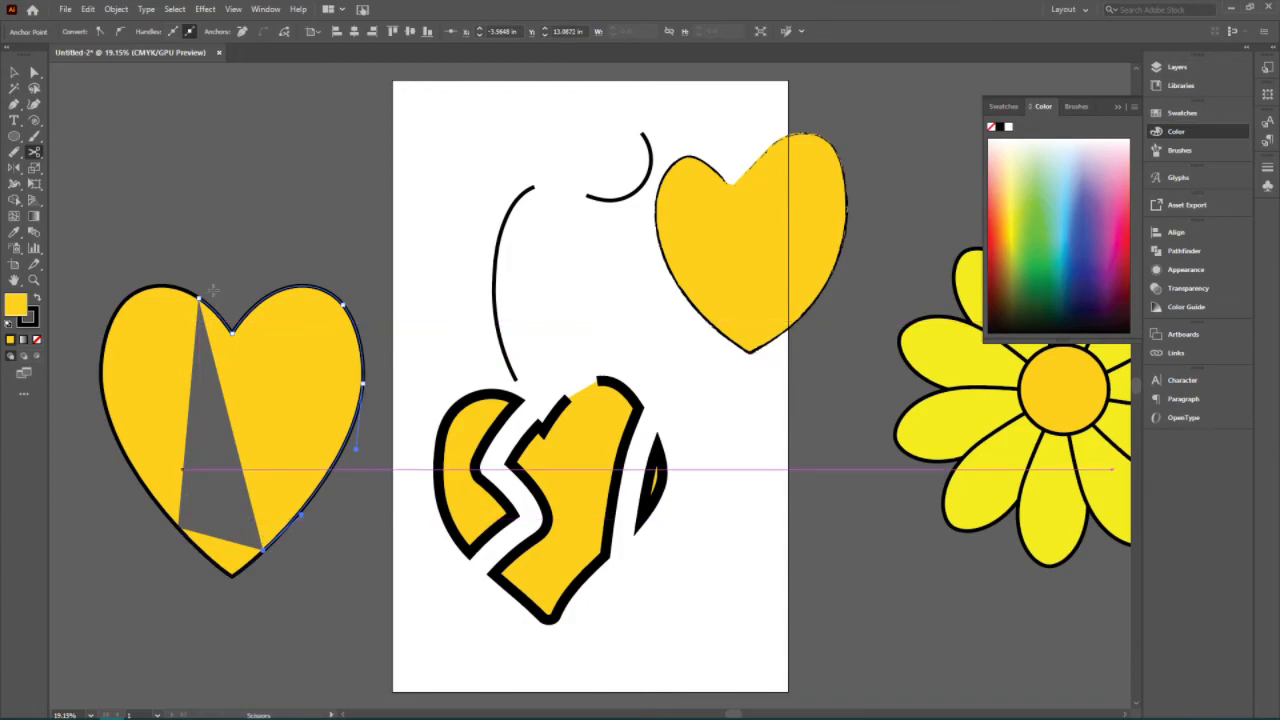
- Examine the separate pieces of the cut heart by selecting the tip, left and right pieces in turn, and deselect them
click(14, 72)
click(307, 189)
click(323, 522)
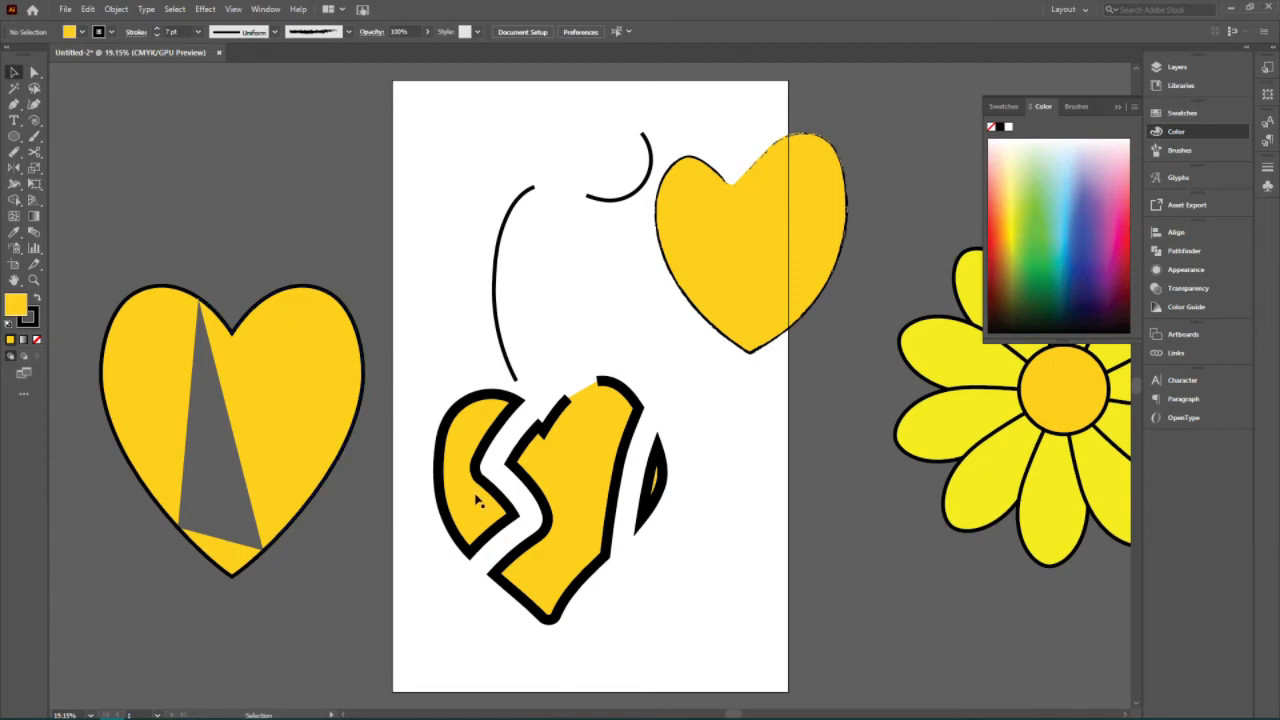
click(243, 562)
click(147, 437)
click(356, 384)
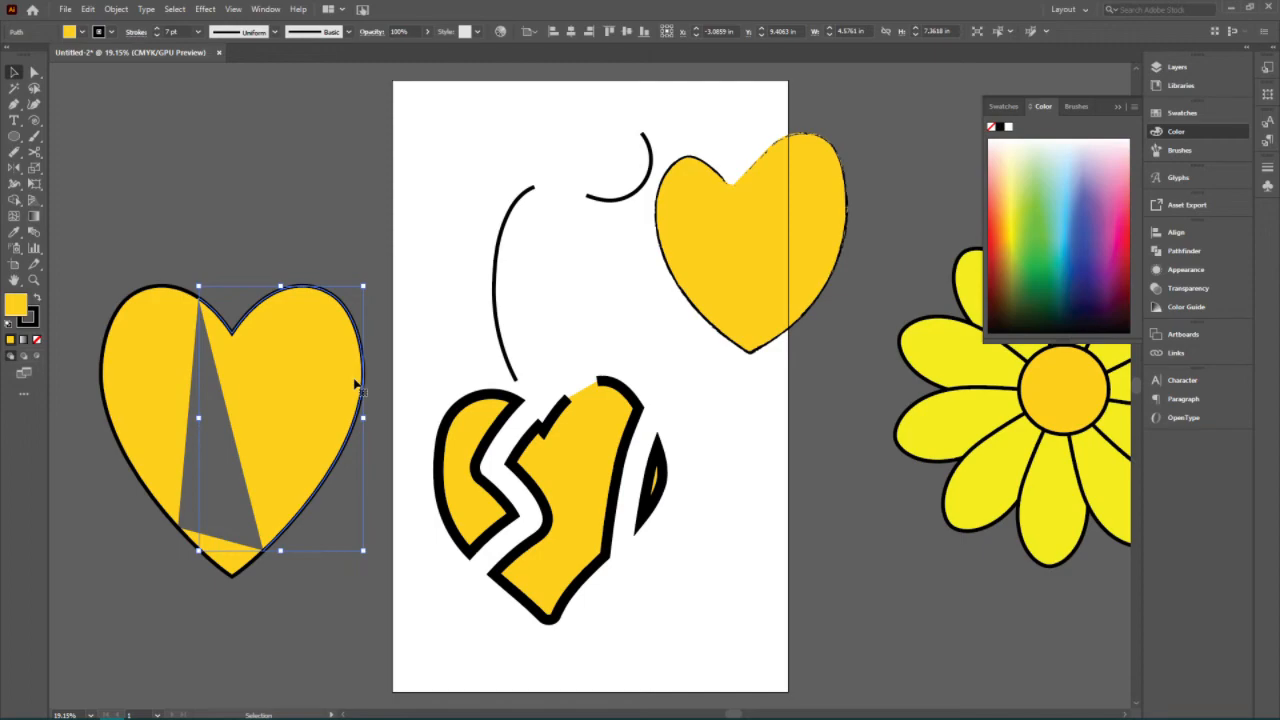
click(265, 200)
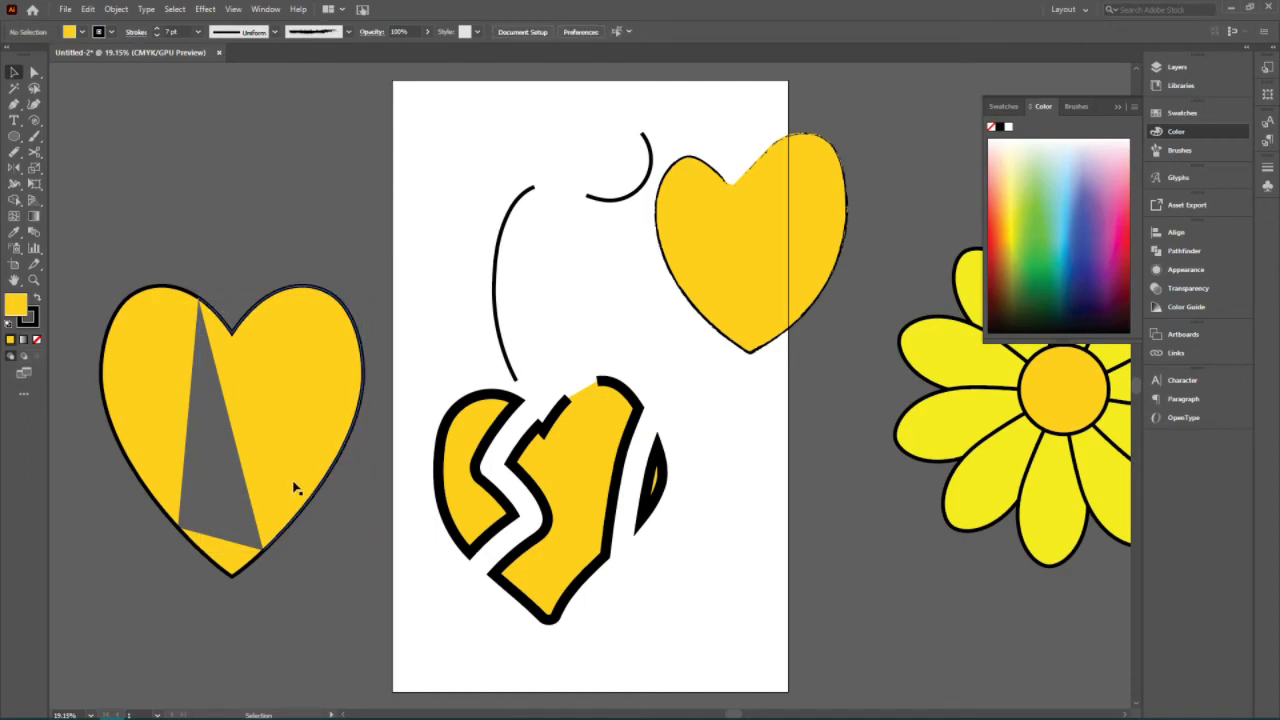
- Join the open endpoints at the scissors cut beside the large heart's top notch
click(34, 72)
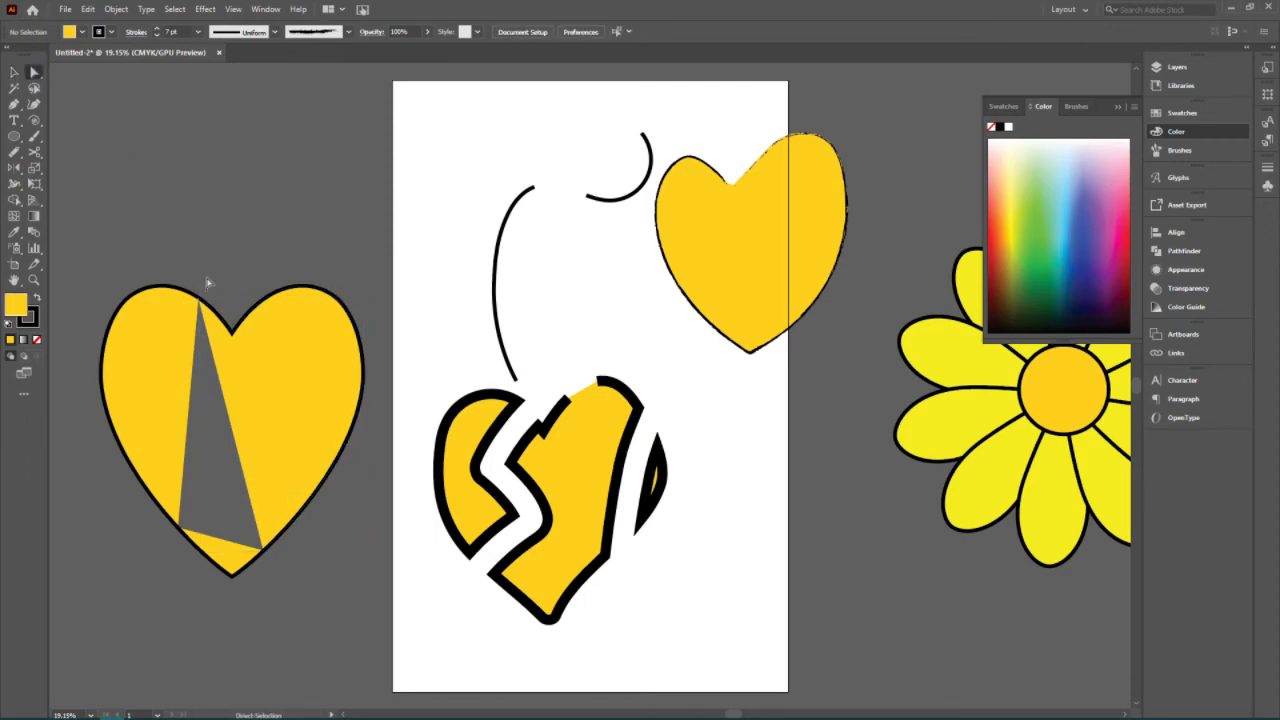
click(202, 311)
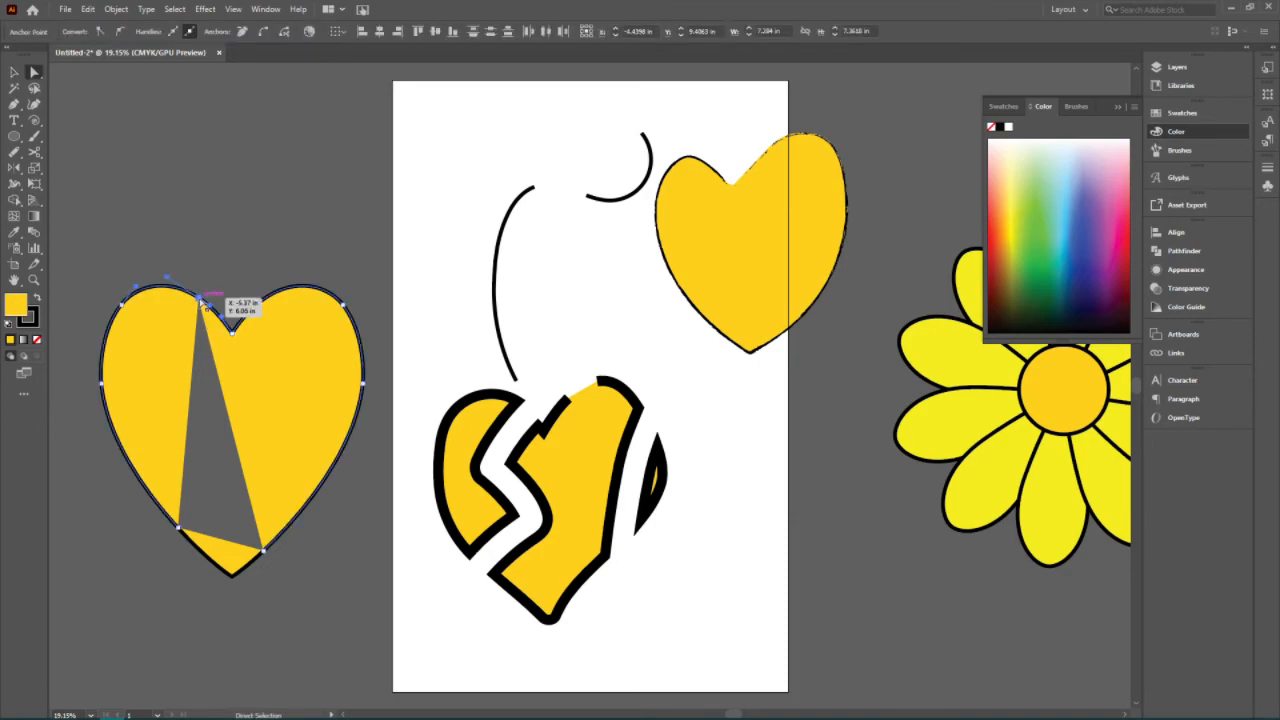
click(201, 300)
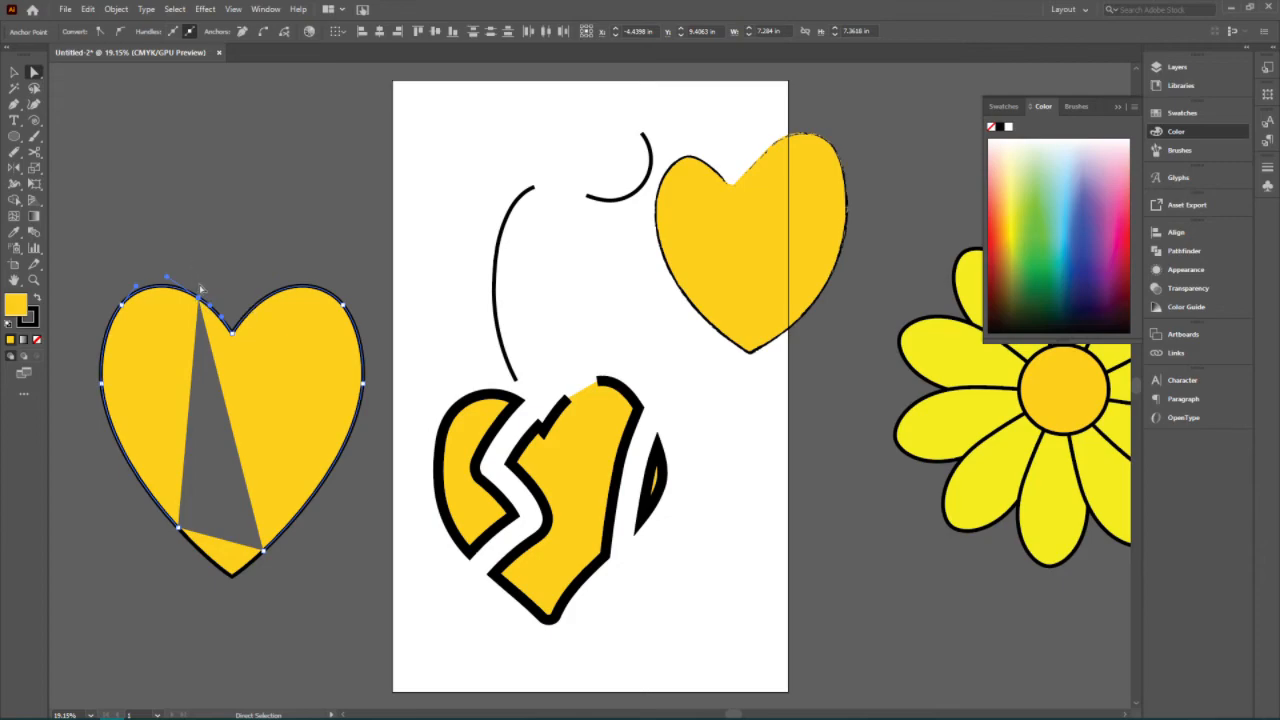
right_click(226, 219)
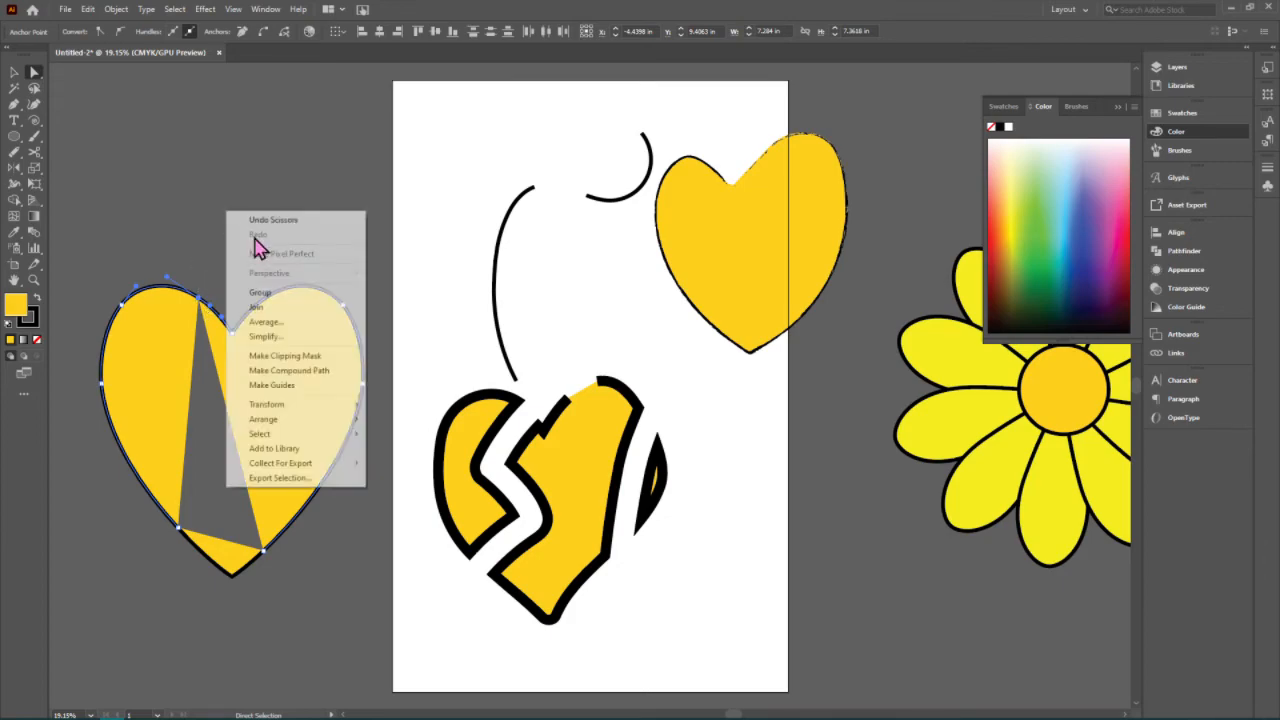
click(300, 308)
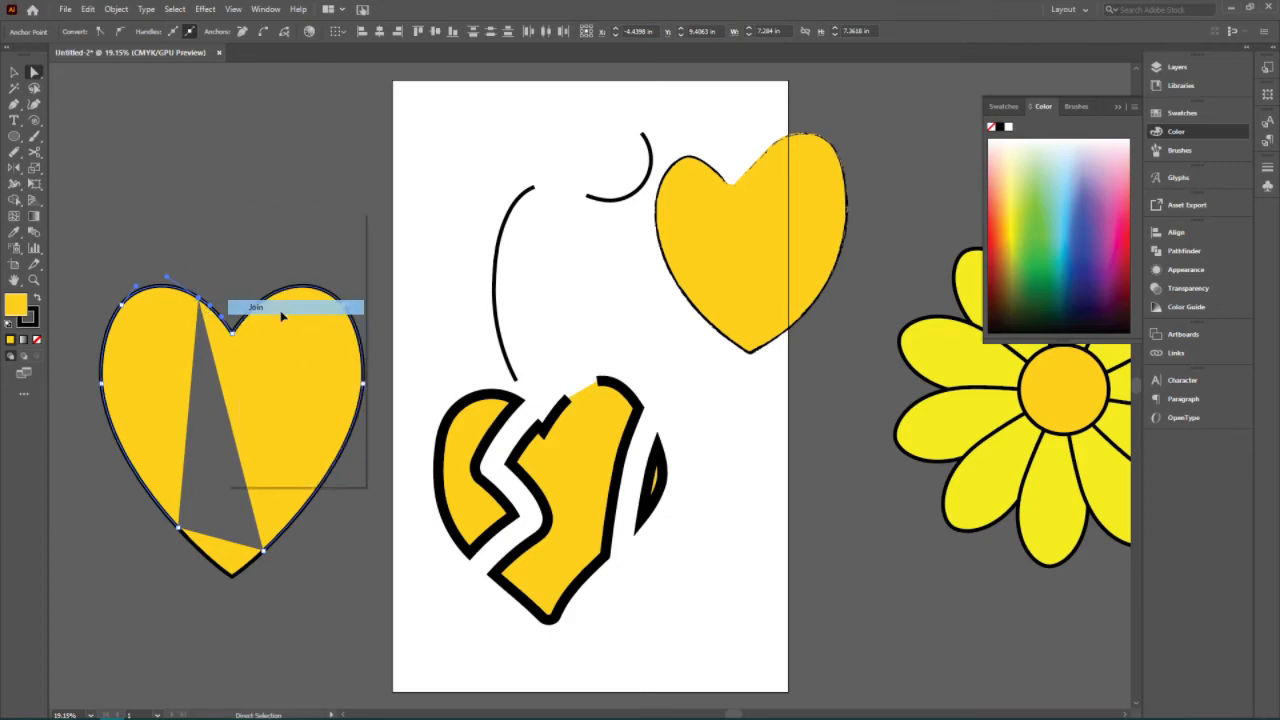
- Average the endpoints at the cut on the heart's lower-right edge along both axes, join them, and deselect the heart
click(341, 528)
click(256, 542)
right_click(271, 547)
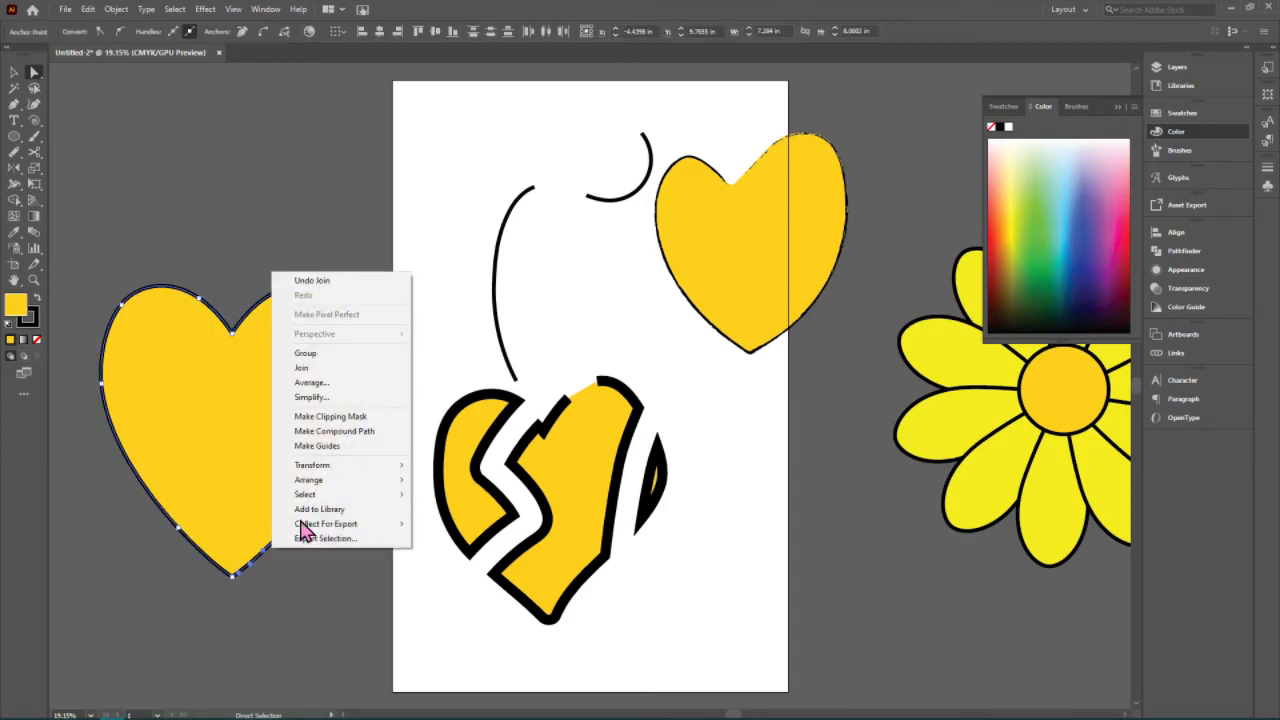
click(310, 382)
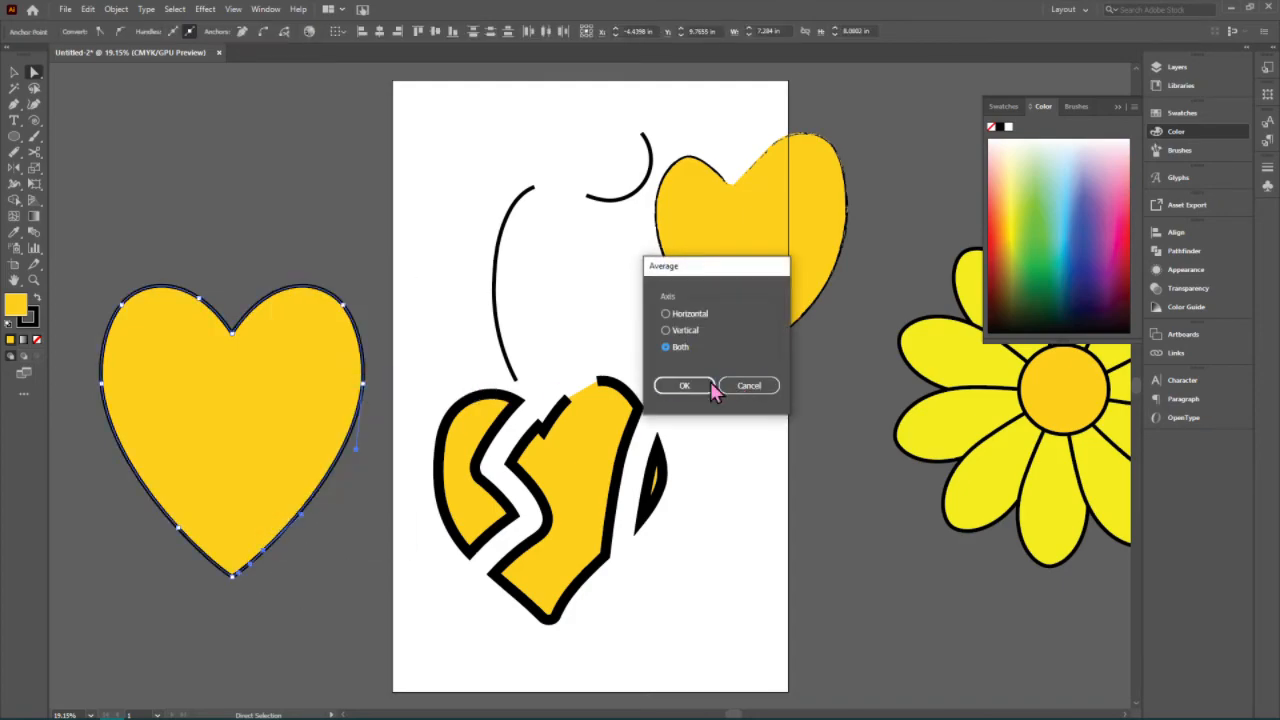
key(Return)
right_click(372, 585)
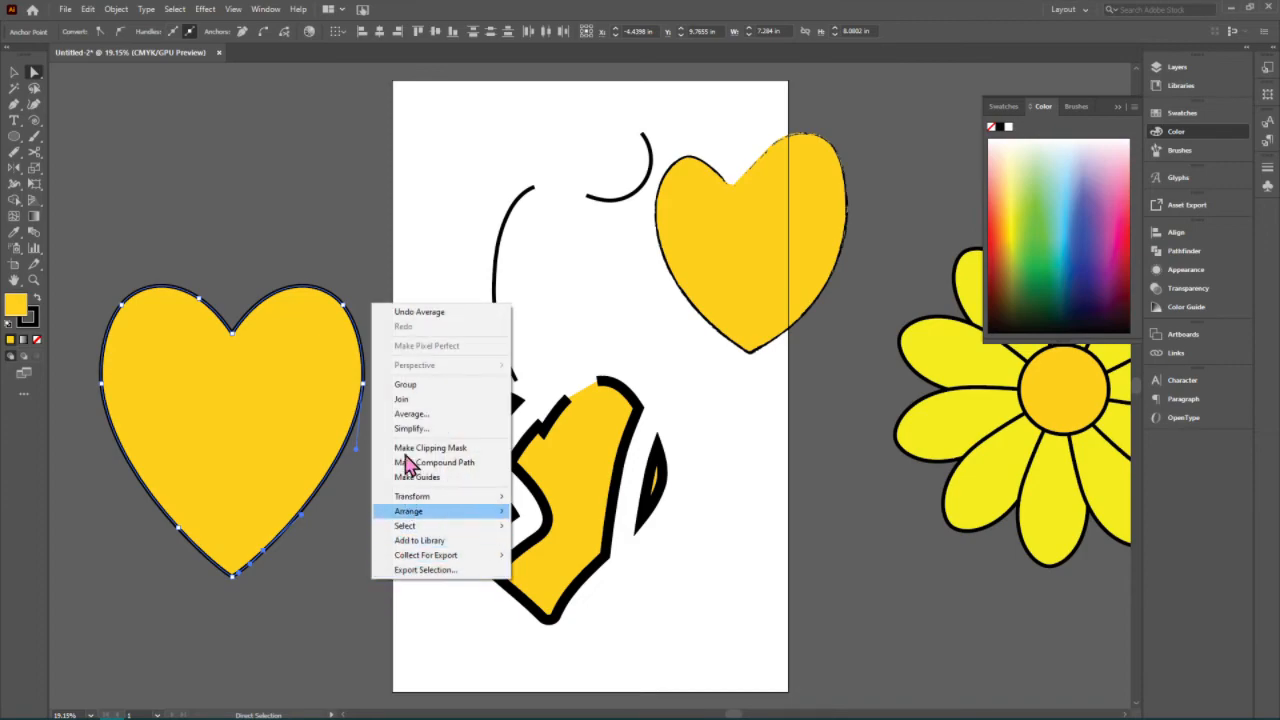
click(419, 400)
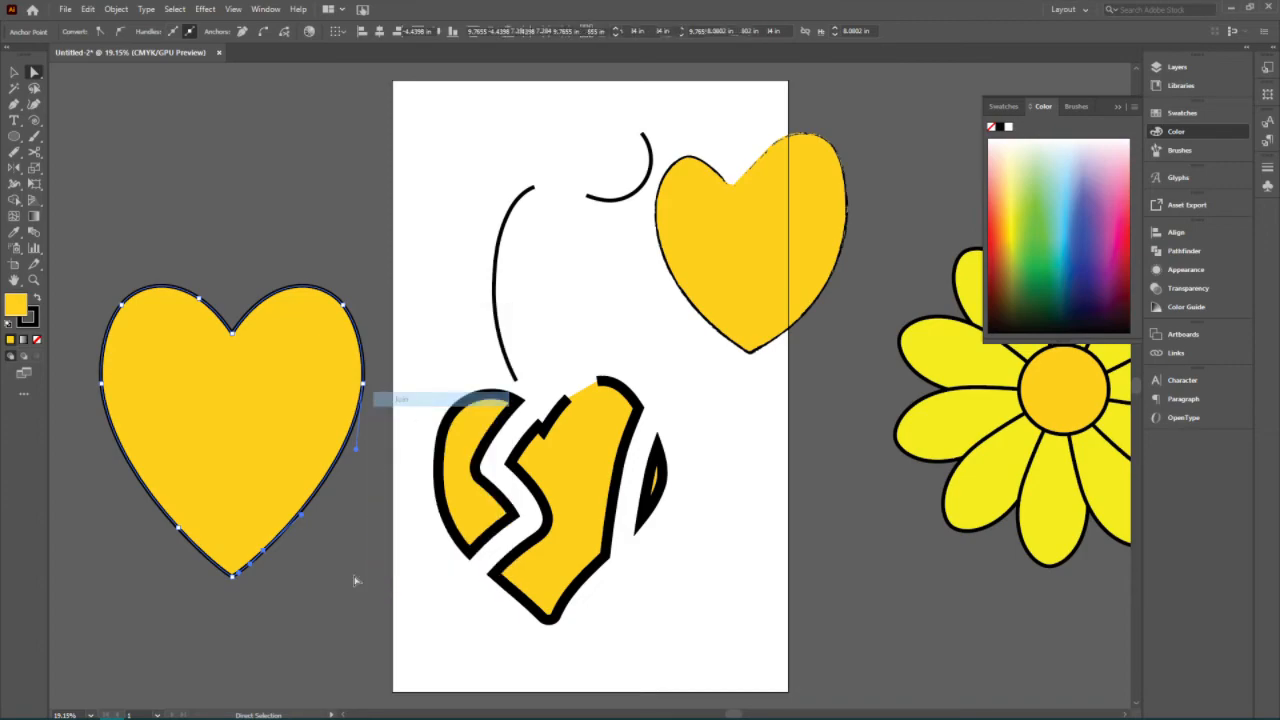
click(317, 640)
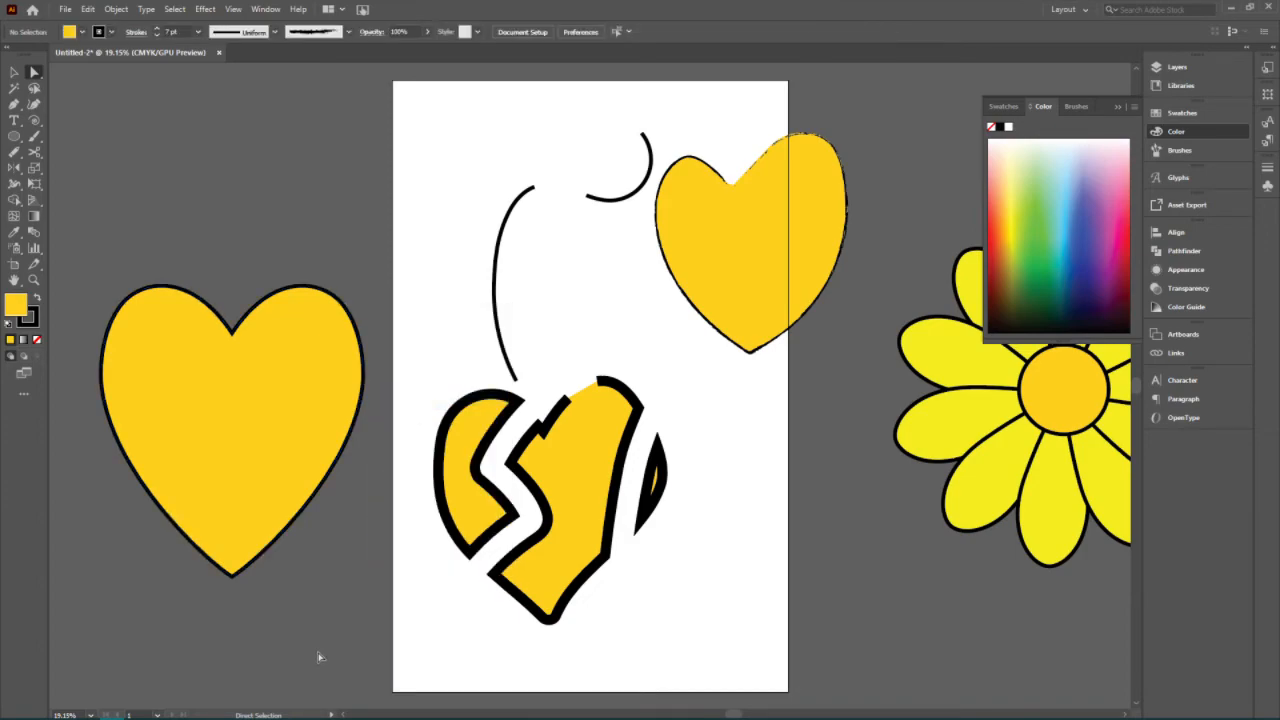
- Join the endpoints at the cut on the large heart's lower-left edge and deselect the heart
click(181, 498)
right_click(162, 592)
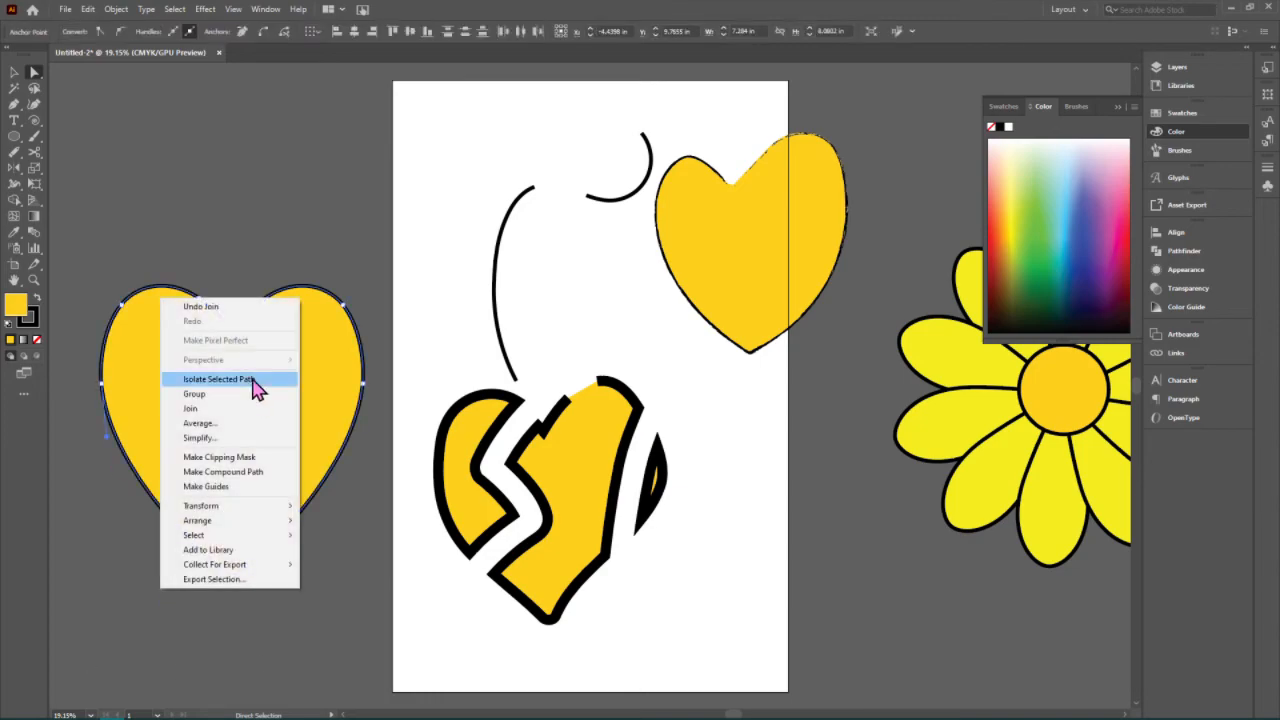
click(218, 412)
click(256, 257)
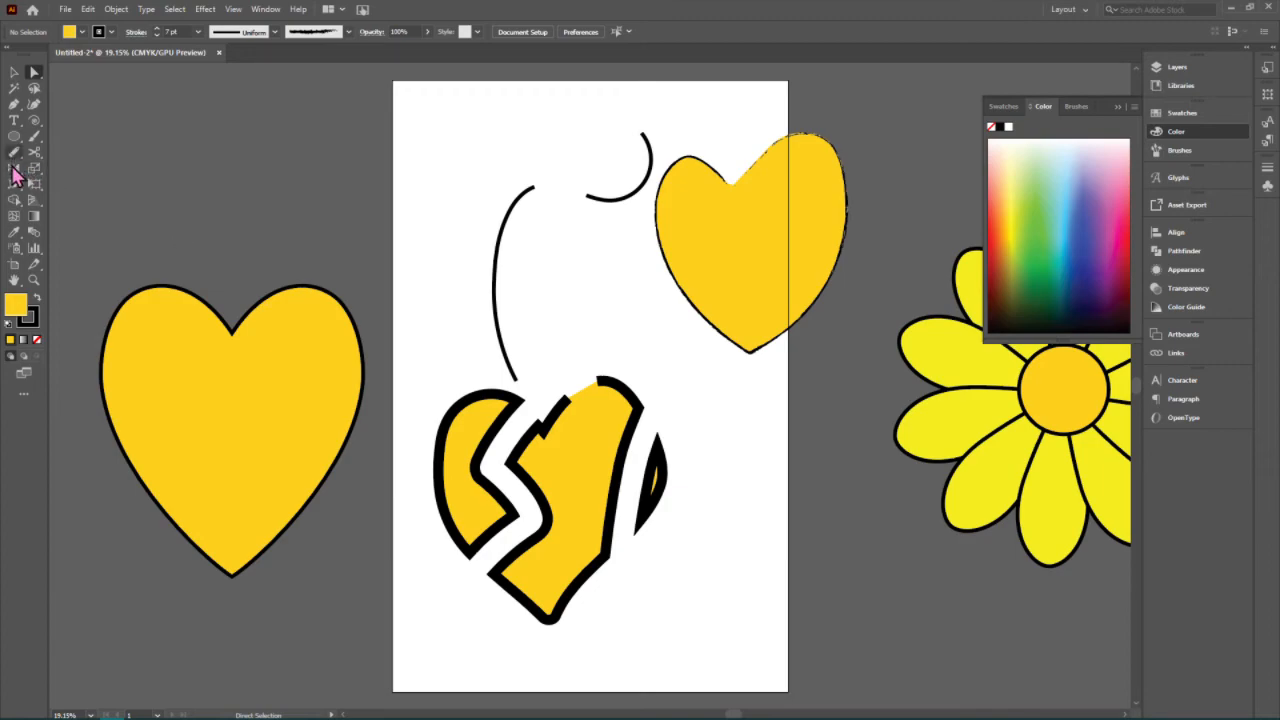
- Select the facing endpoints of the two curved lines, review the path commands available for them, and look through the eraser and pencil tool groups
drag(13, 156, 82, 200)
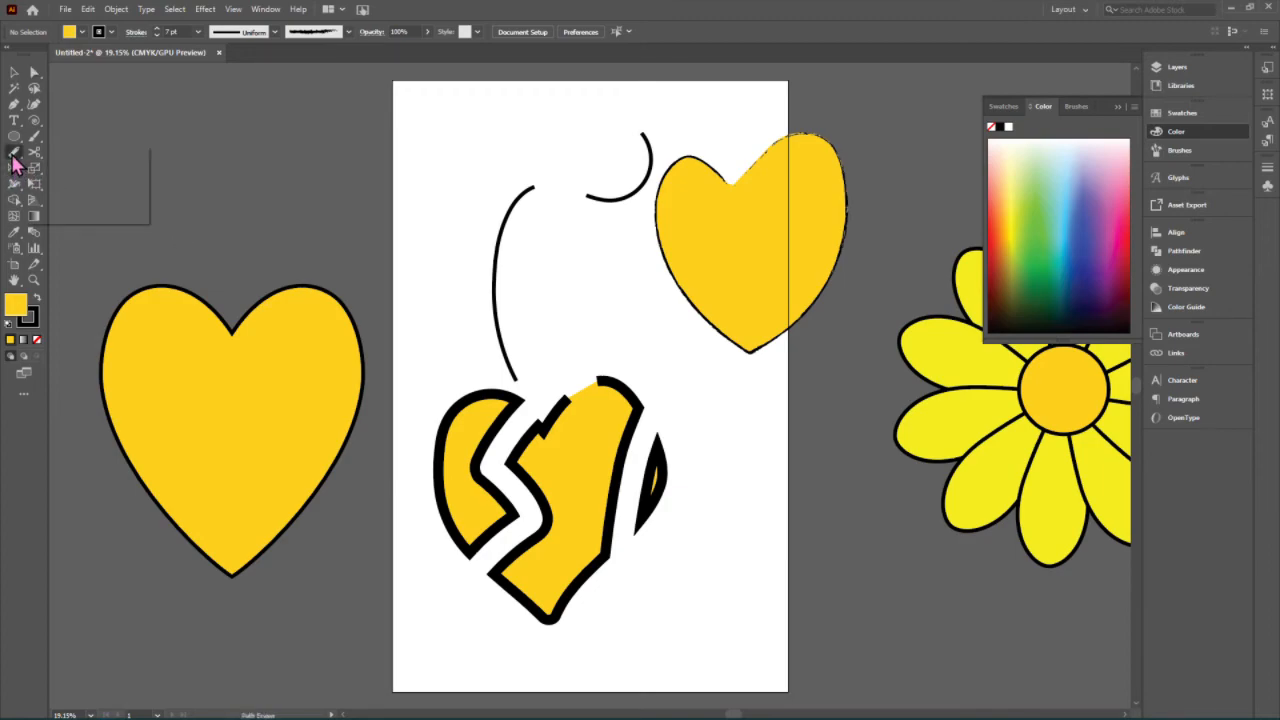
click(35, 74)
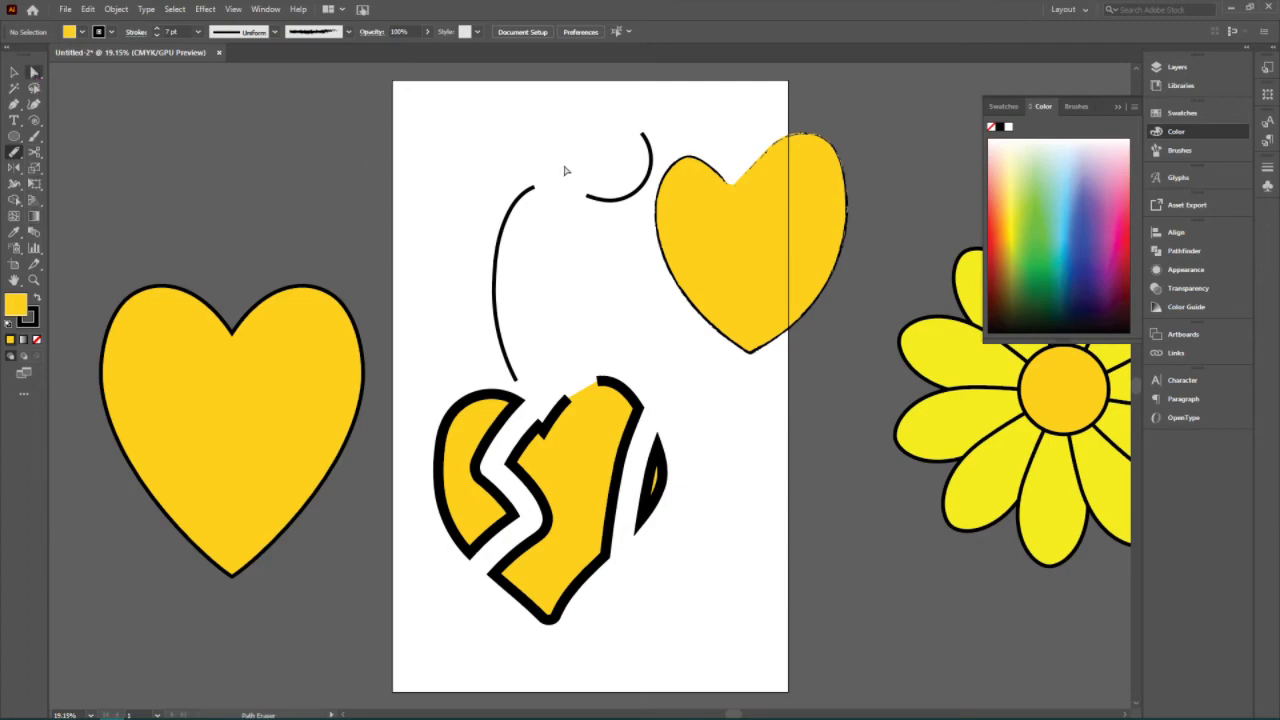
drag(605, 241, 606, 242)
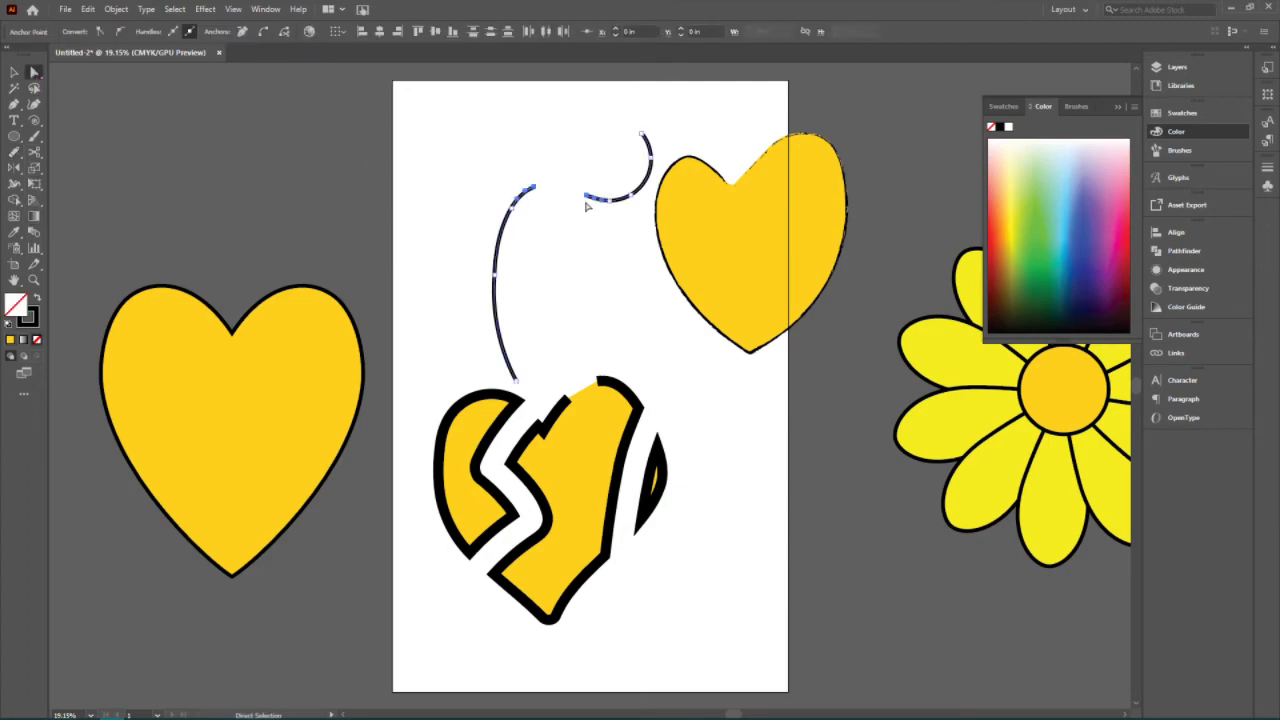
right_click(578, 140)
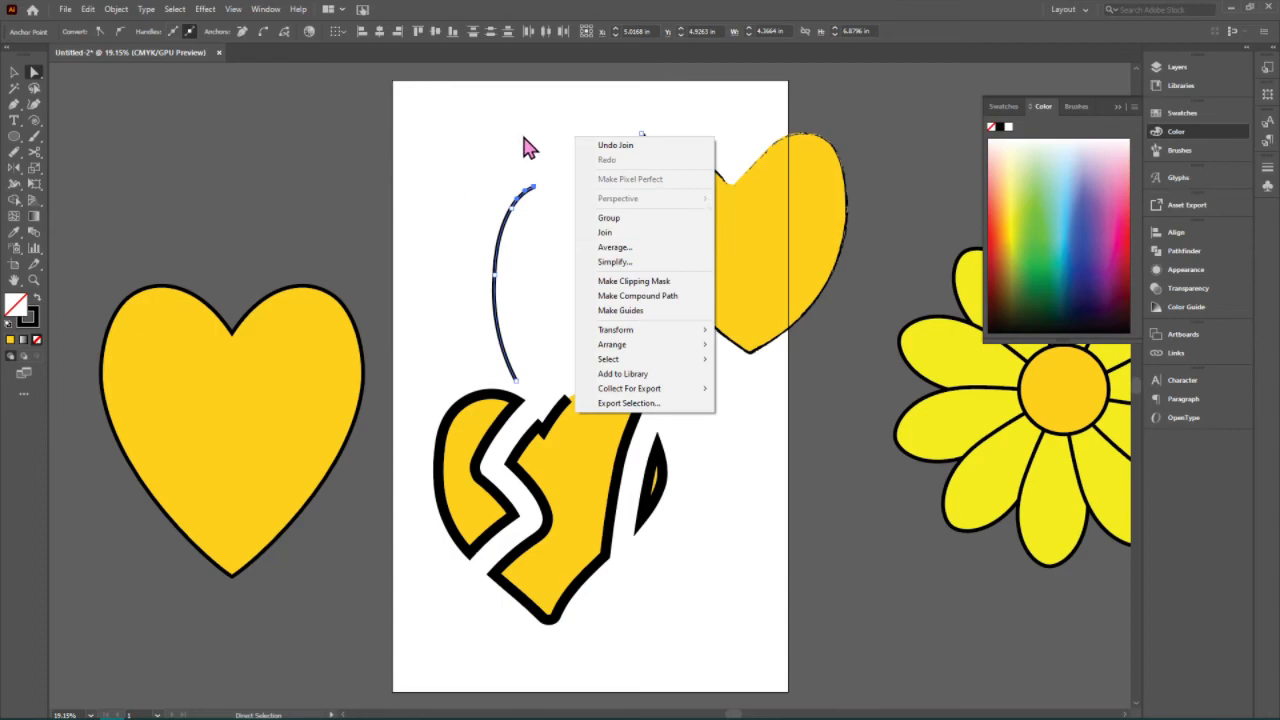
click(477, 166)
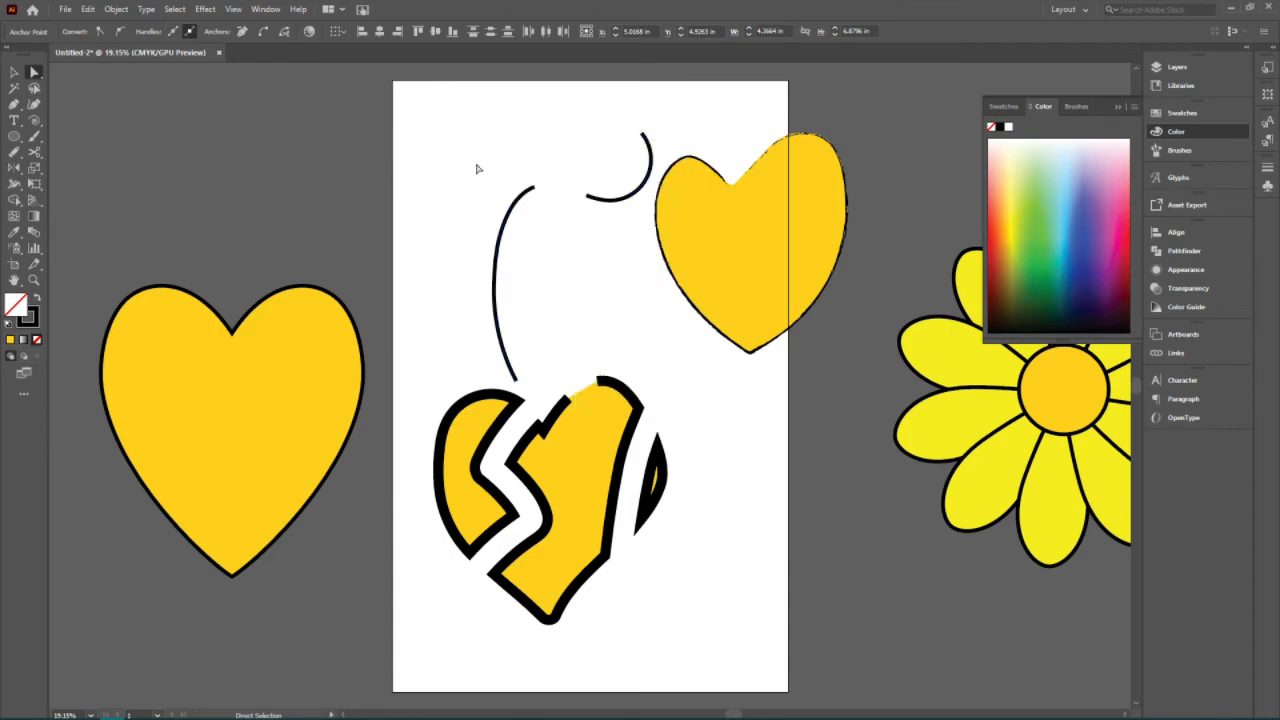
click(34, 158)
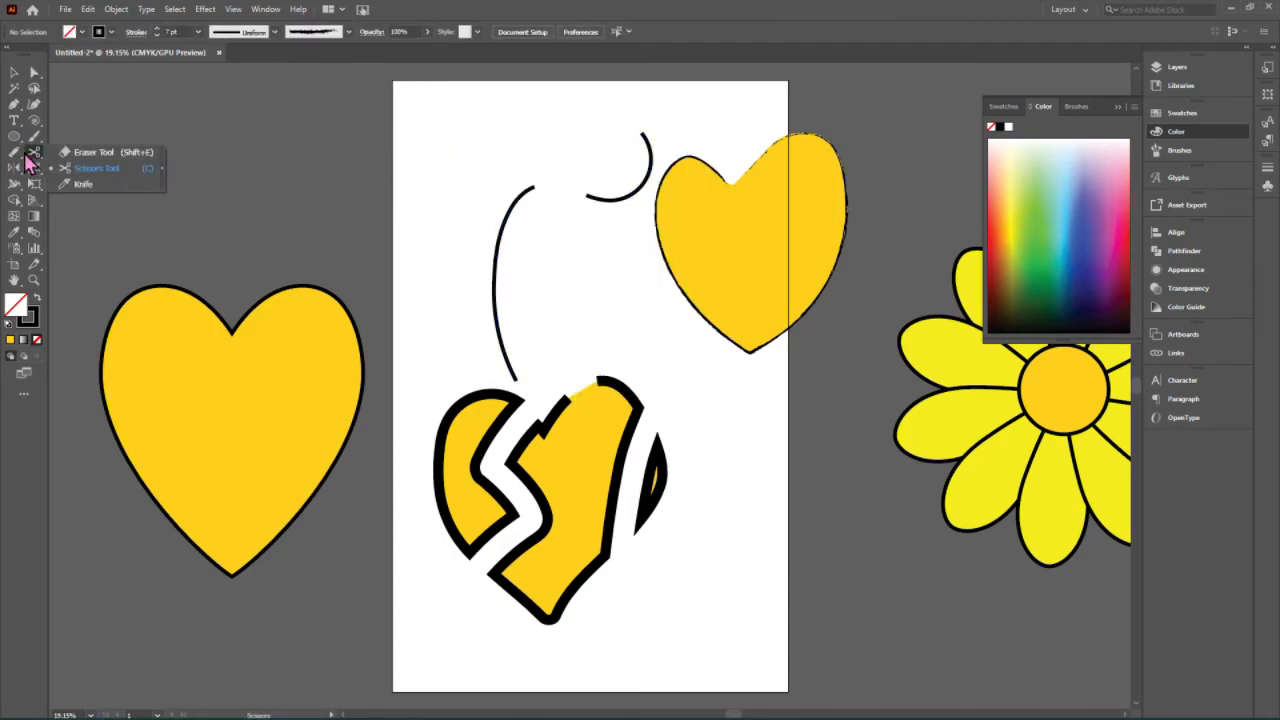
click(14, 152)
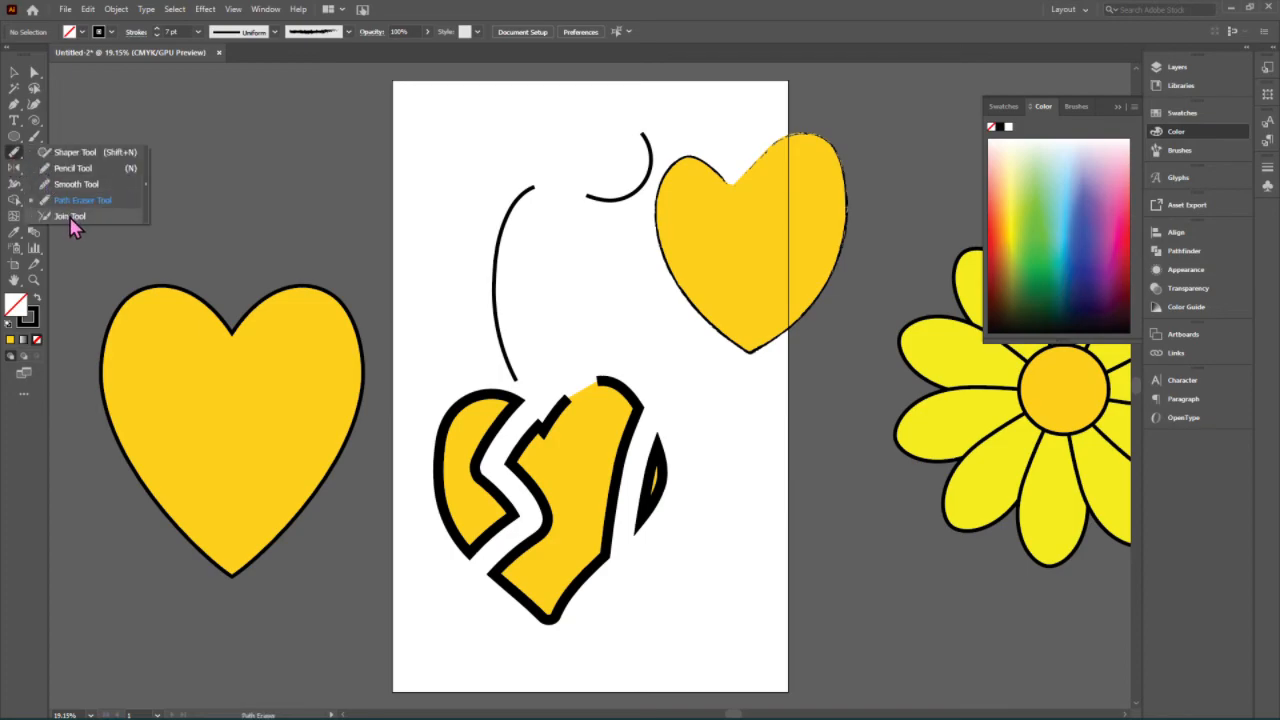
- Select the curved lines, the broken heart and the tilted heart together, and move them off the artboard to the left
key(v)
drag(848, 652, 476, 122)
drag(706, 284, 119, 190)
click(216, 190)
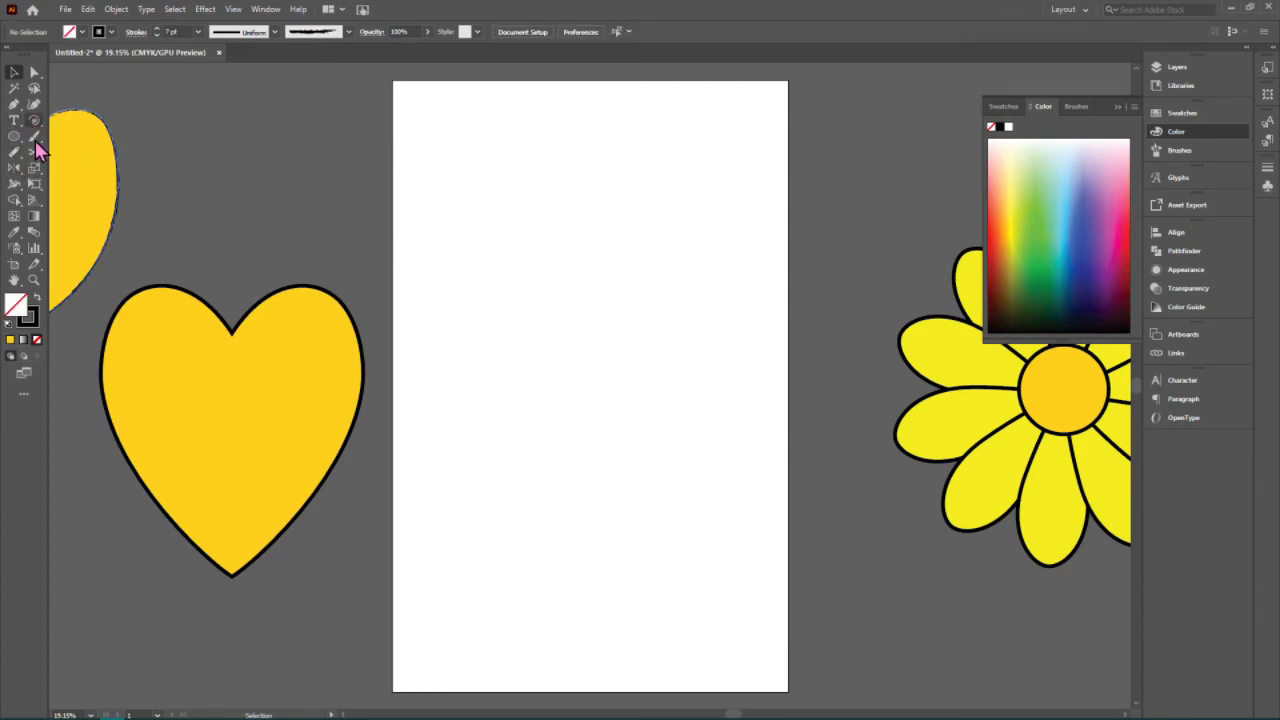
- Draw five overlapping curves in the artboard's upper half with the Arc tool, forming two crossed pairs and one wide lower arc; undo any extra arc
click(34, 121)
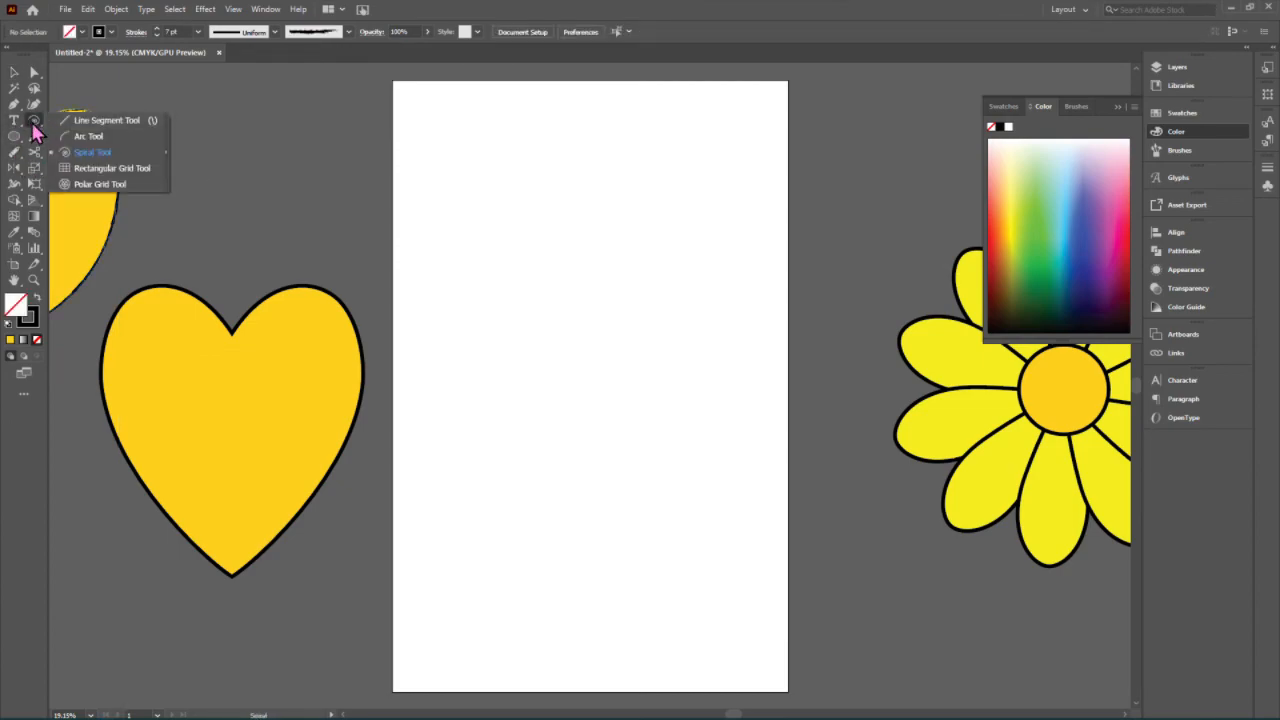
click(85, 137)
mouse_move(450, 334)
mouse_down()
mouse_move(523, 143)
mouse_move(523, 157)
mouse_move(570, 158)
mouse_move(609, 329)
mouse_move(634, 286)
mouse_move(620, 297)
mouse_up()
mouse_move(589, 362)
mouse_down()
mouse_move(691, 151)
mouse_move(724, 321)
mouse_move(750, 360)
mouse_up()
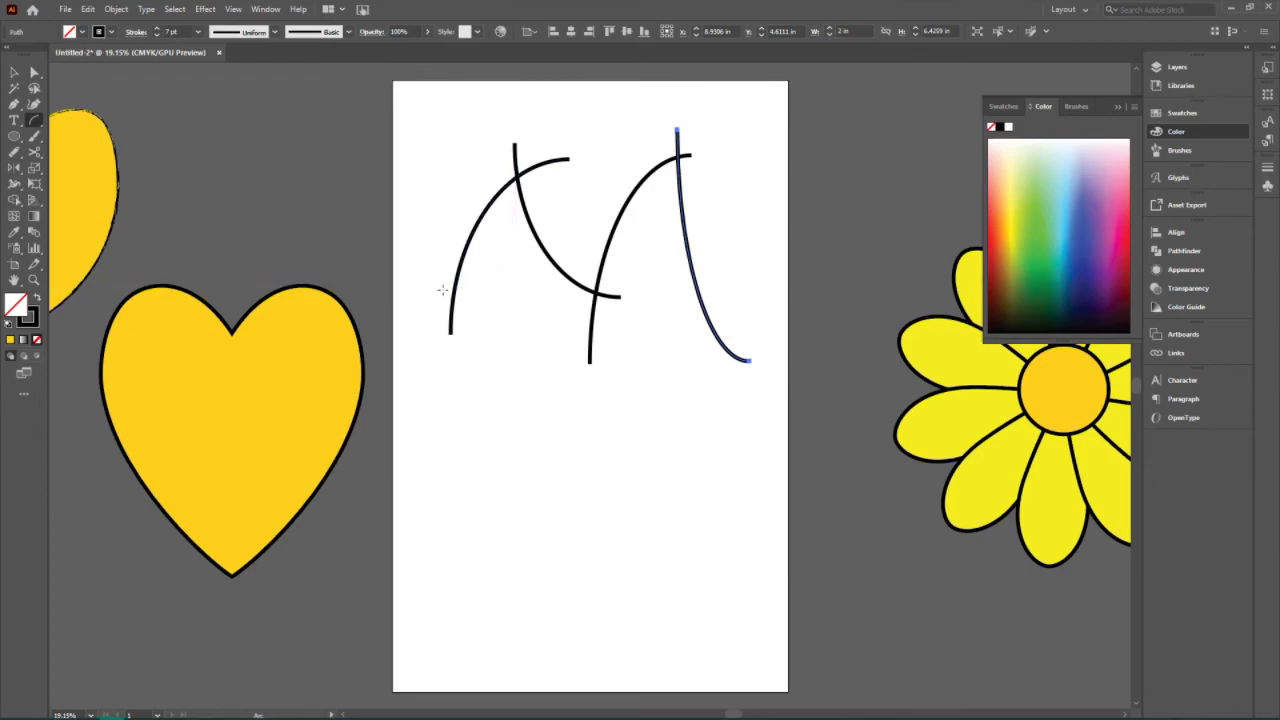
drag(436, 281, 632, 406)
drag(520, 410, 718, 475)
key(ctrl+z)
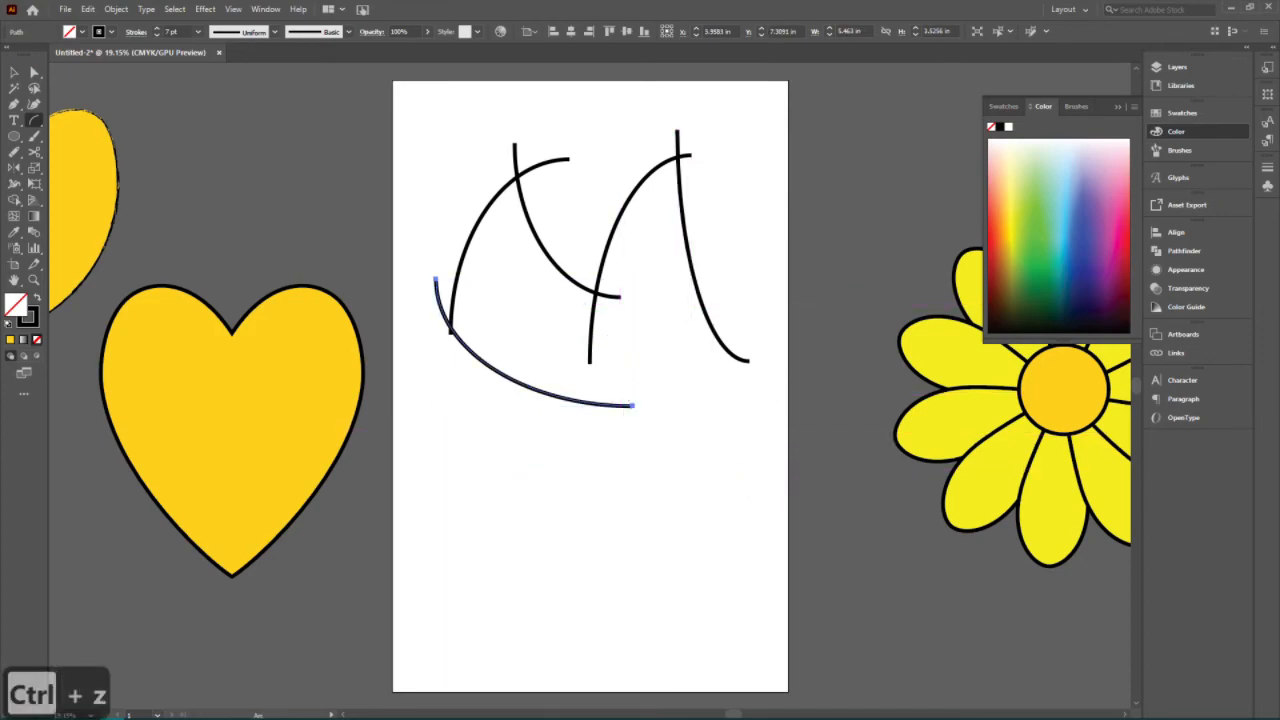
click(14, 151)
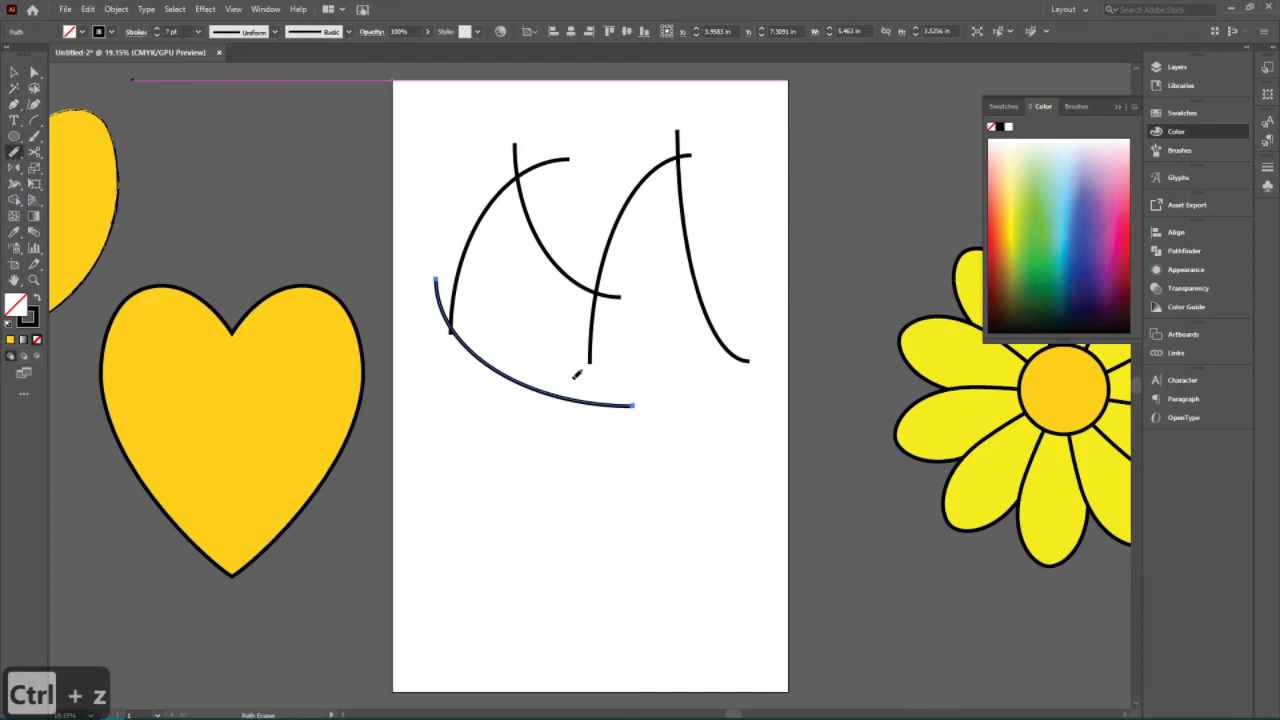
mouse_move(484, 404)
mouse_down()
mouse_move(743, 305)
mouse_move(745, 292)
mouse_up()
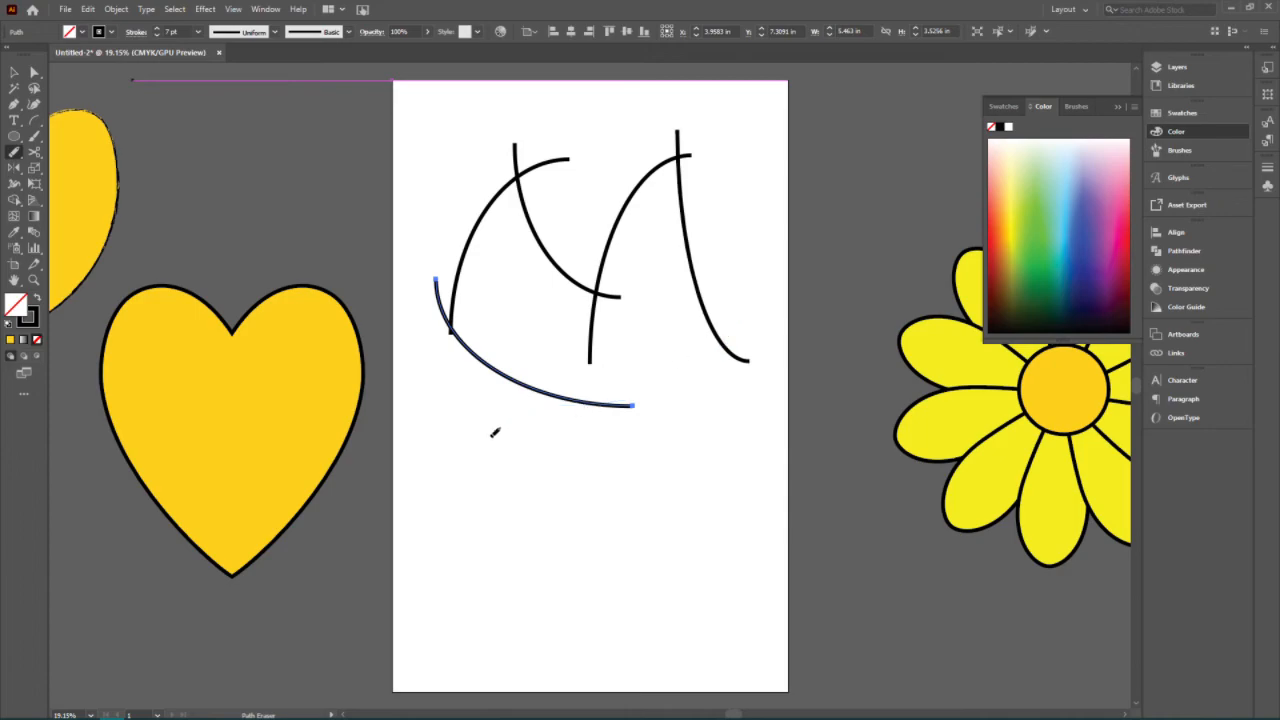
mouse_move(707, 370)
mouse_down()
mouse_move(786, 306)
mouse_move(748, 320)
mouse_up()
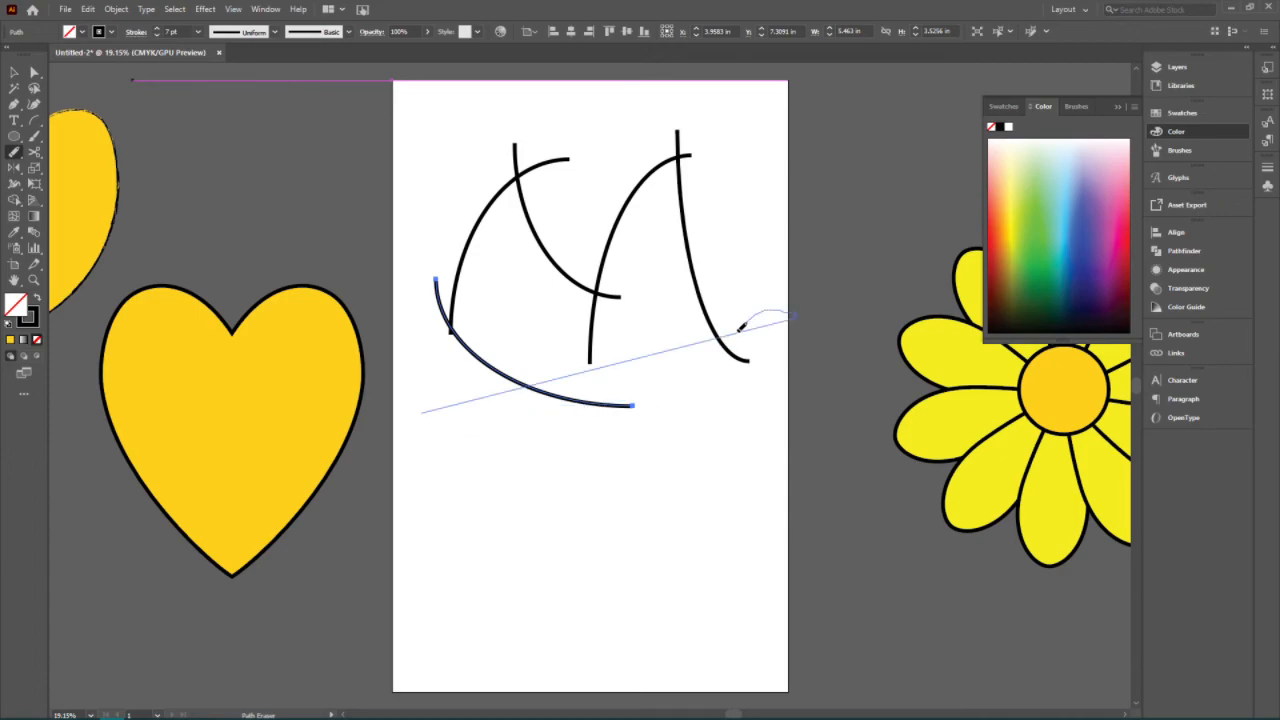
key(ctrl+z)
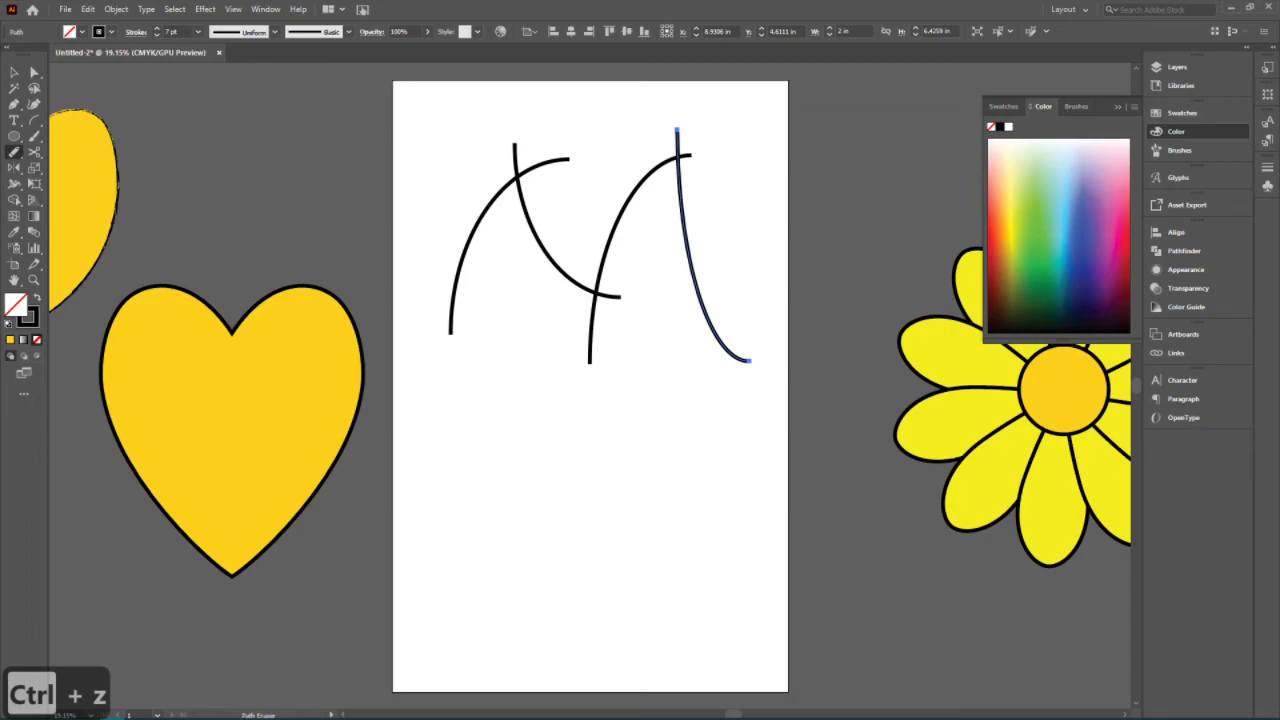
key(ctrl+shift+z)
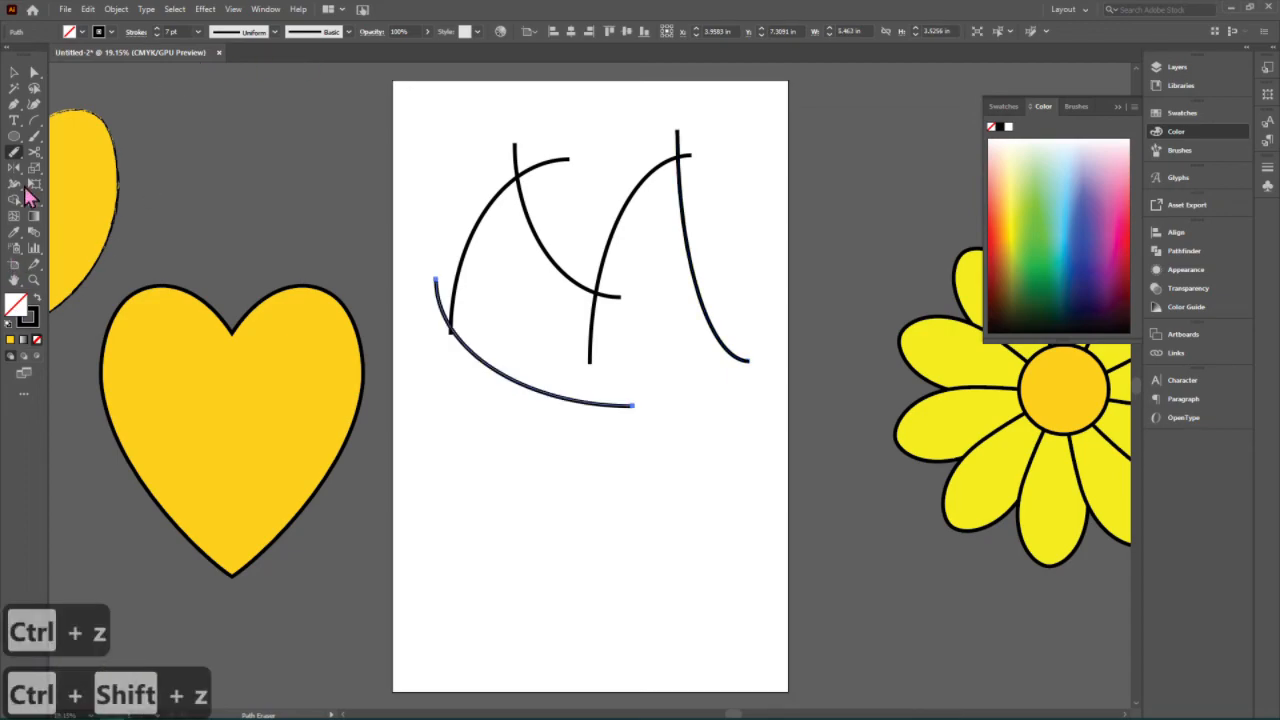
- Paint a stroke about 7.5 in wide across the lower ends of the arcs, change its brush to Basic, and deselect it
click(34, 136)
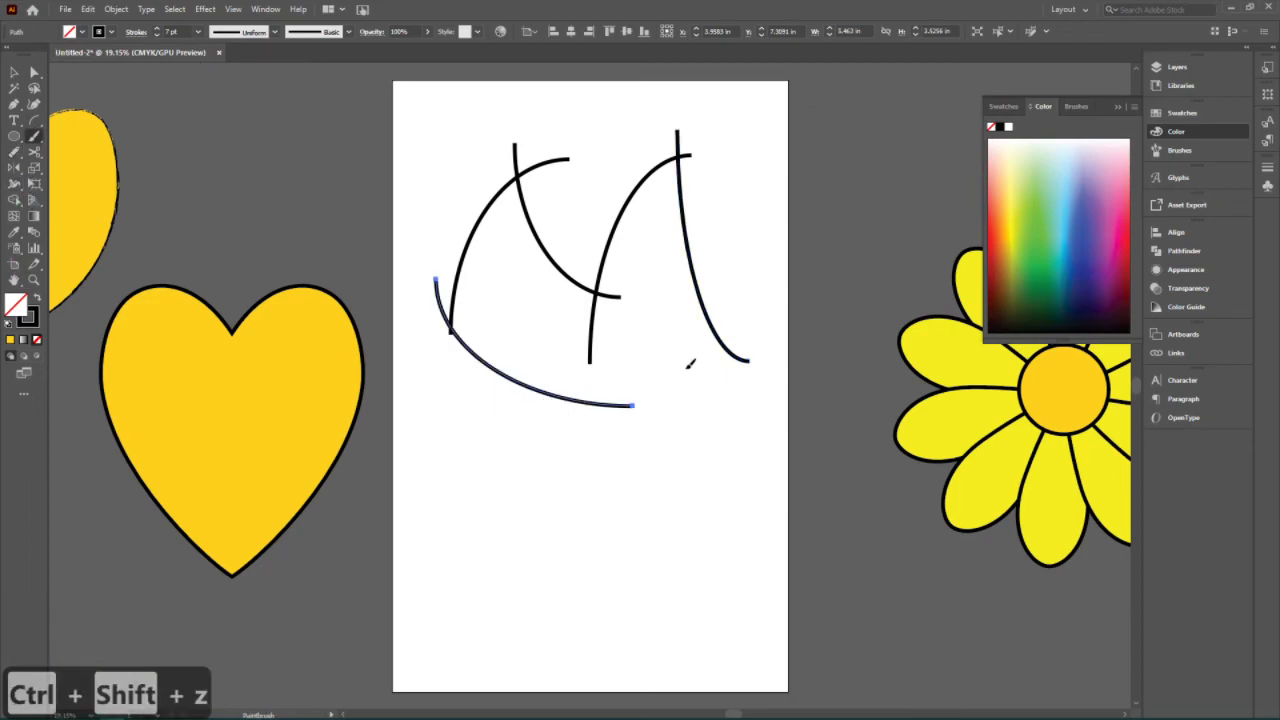
drag(777, 295, 766, 304)
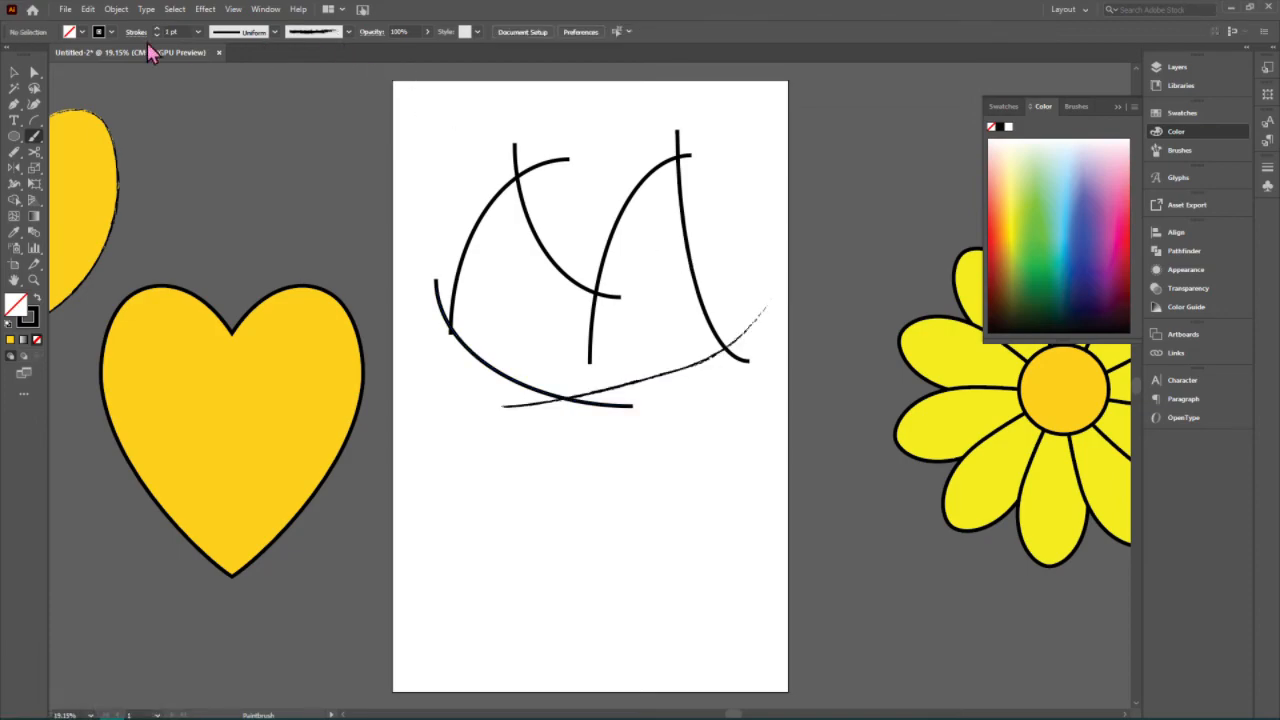
click(15, 75)
click(634, 386)
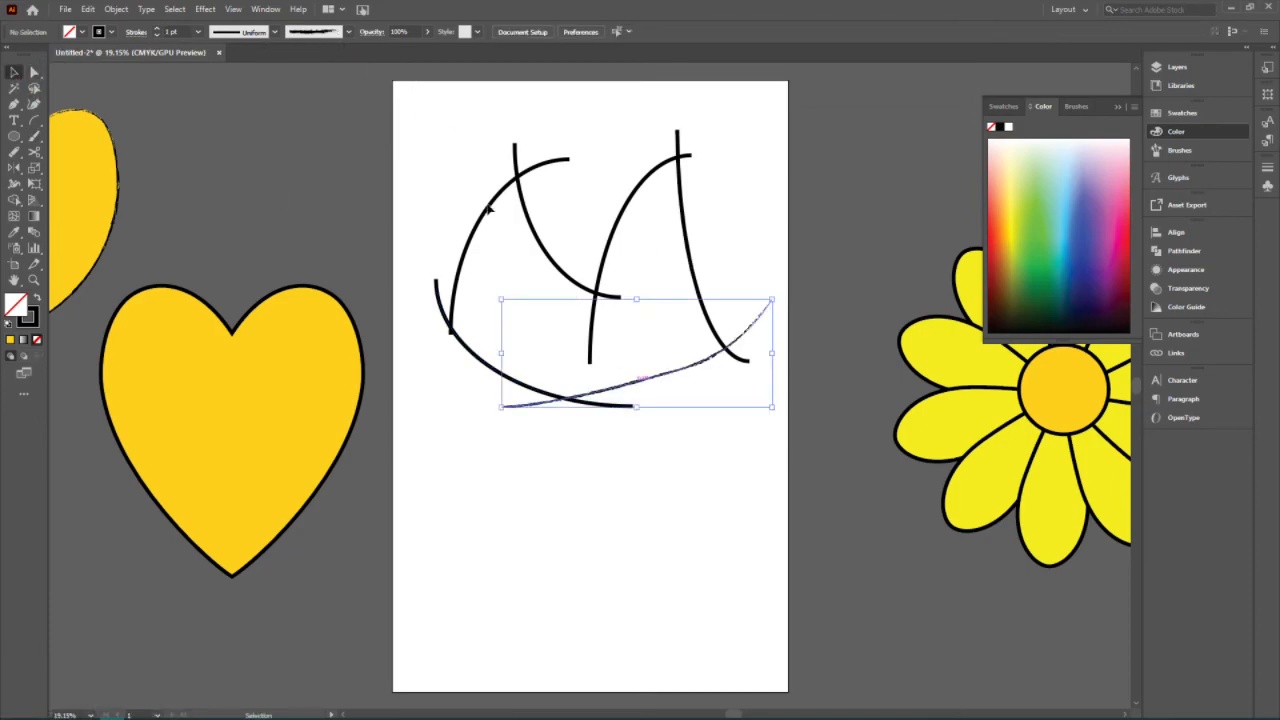
click(348, 31)
click(272, 82)
click(750, 205)
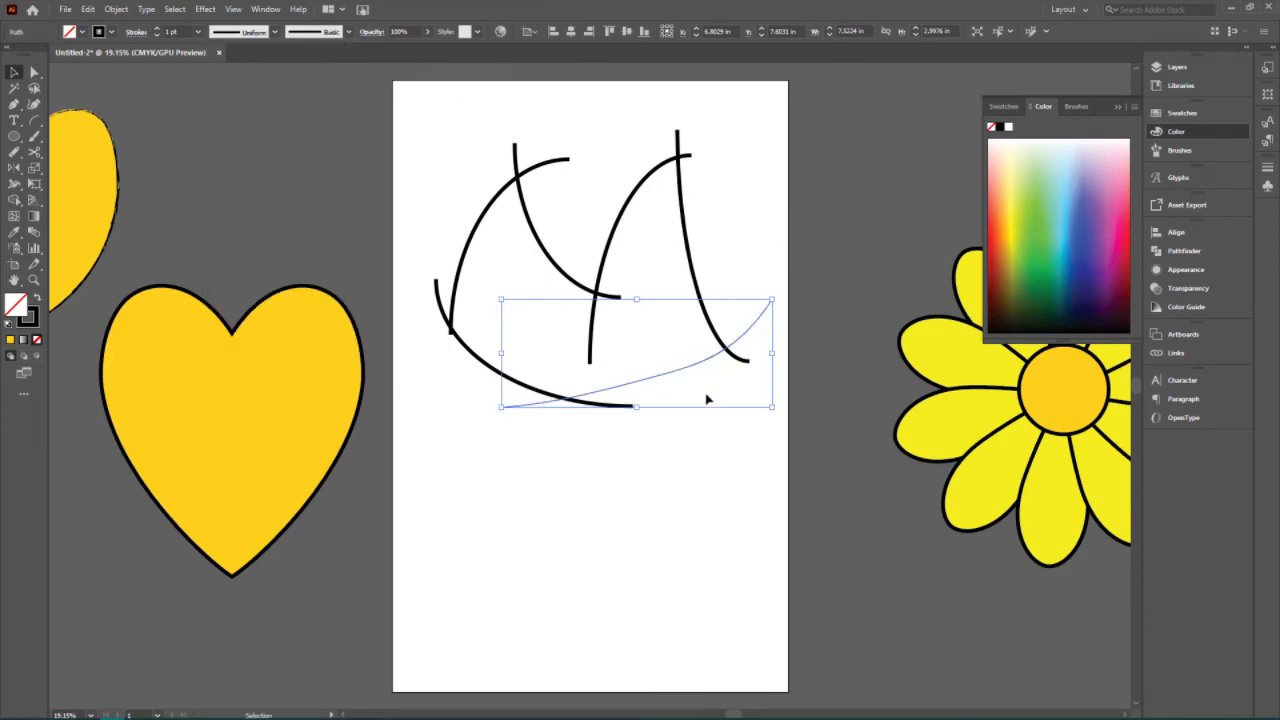
click(735, 528)
- Select all the lines and use the Join tool to trim and join the two arc pairs at their upper crossings
mouse_move(737, 466)
mouse_down()
mouse_move(451, 120)
mouse_move(381, 220)
mouse_move(413, 181)
mouse_up()
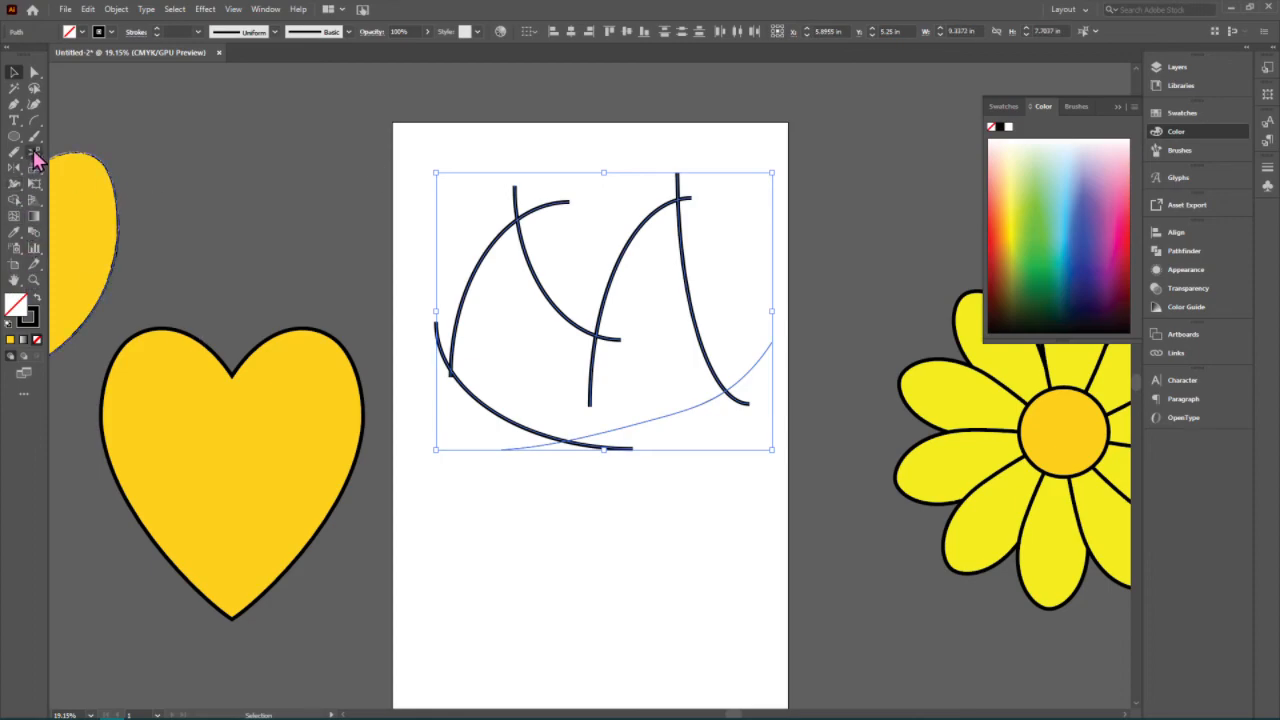
mouse_move(14, 152)
mouse_down()
mouse_move(53, 228)
mouse_move(60, 216)
mouse_up()
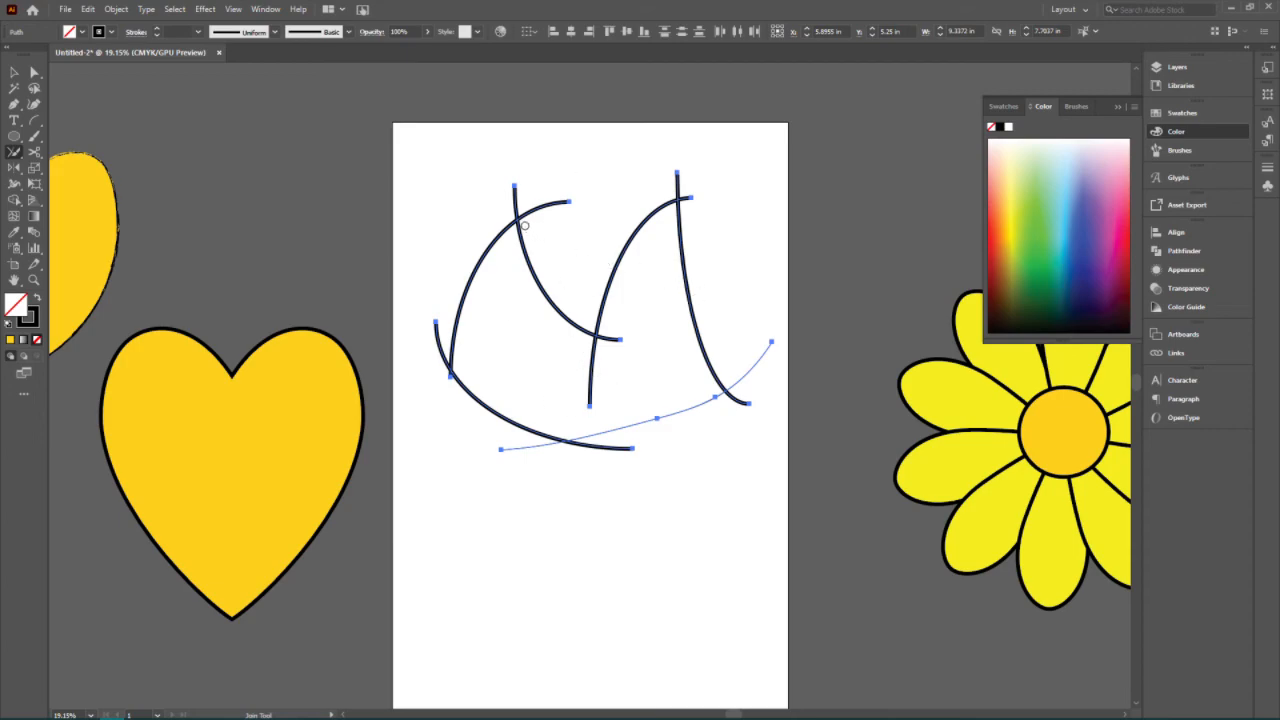
drag(533, 228, 494, 224)
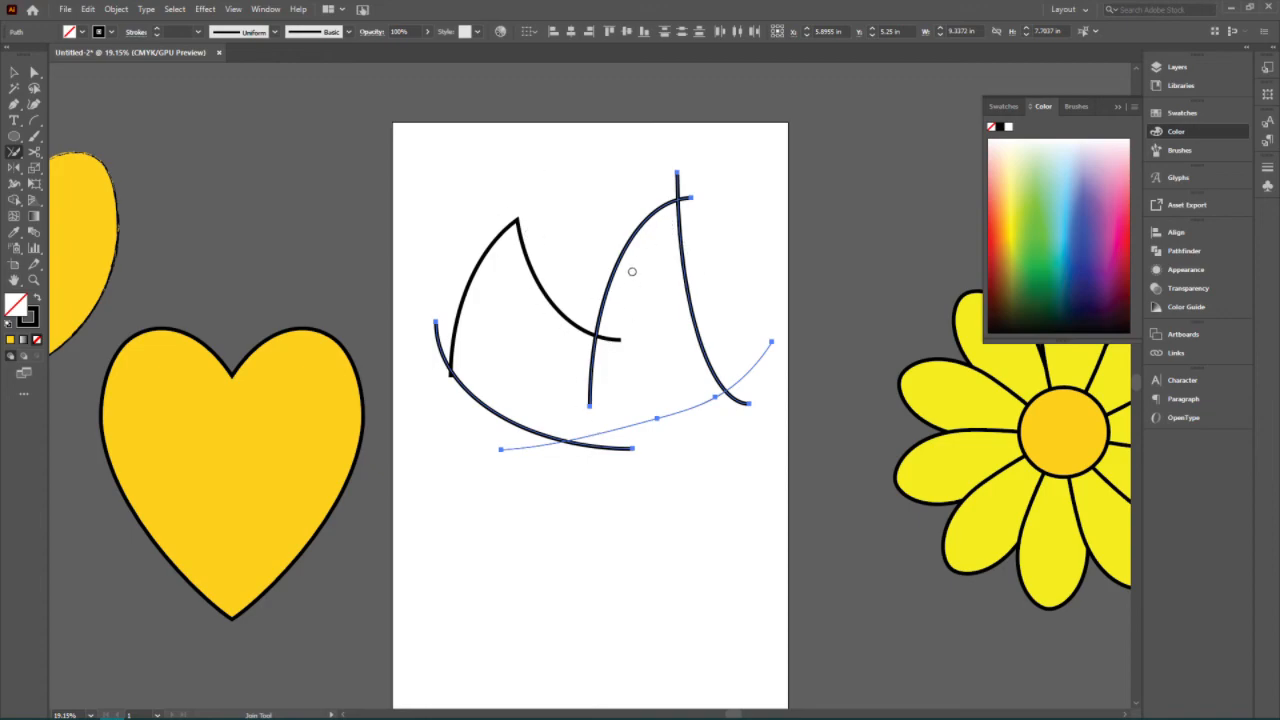
drag(658, 198, 689, 221)
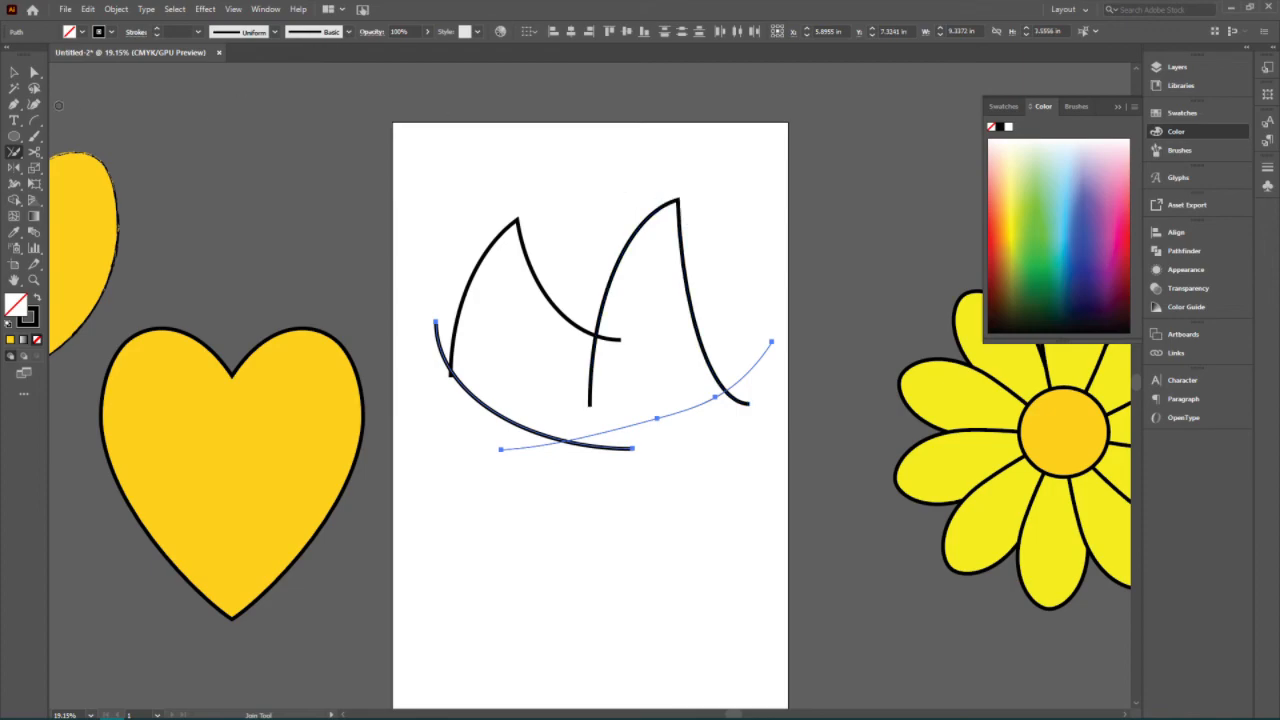
- Move the lower-right end anchor of the left peak down beside the lower-left end of the right peak
click(33, 72)
click(616, 355)
drag(620, 340, 578, 399)
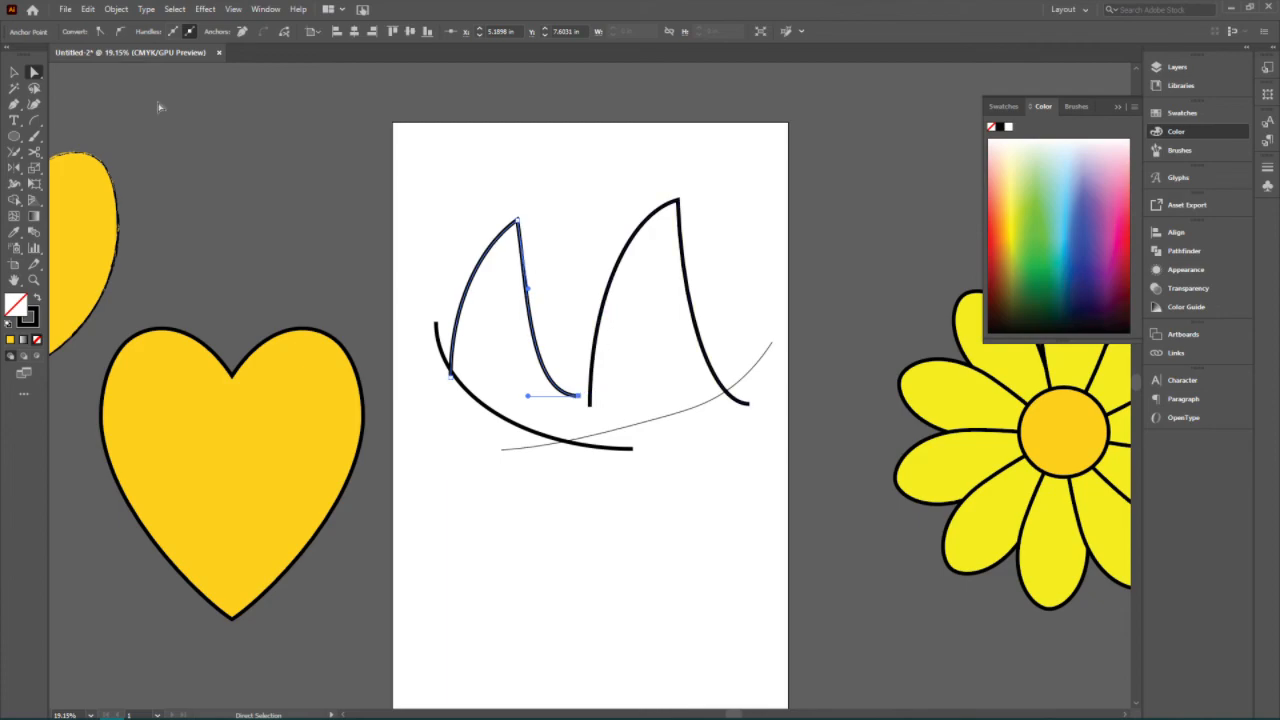
- Select all the lines and join the facing lower ends of the two peaks with the Join tool
key(v)
drag(763, 519, 410, 178)
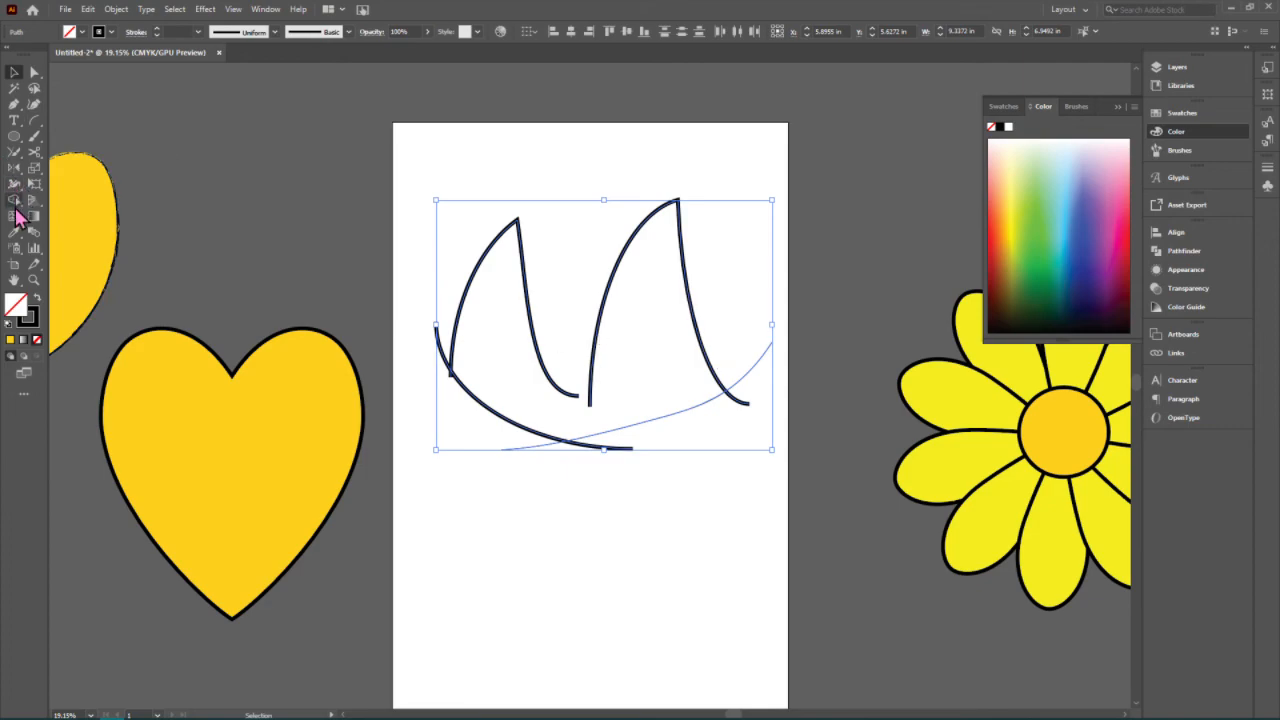
click(14, 151)
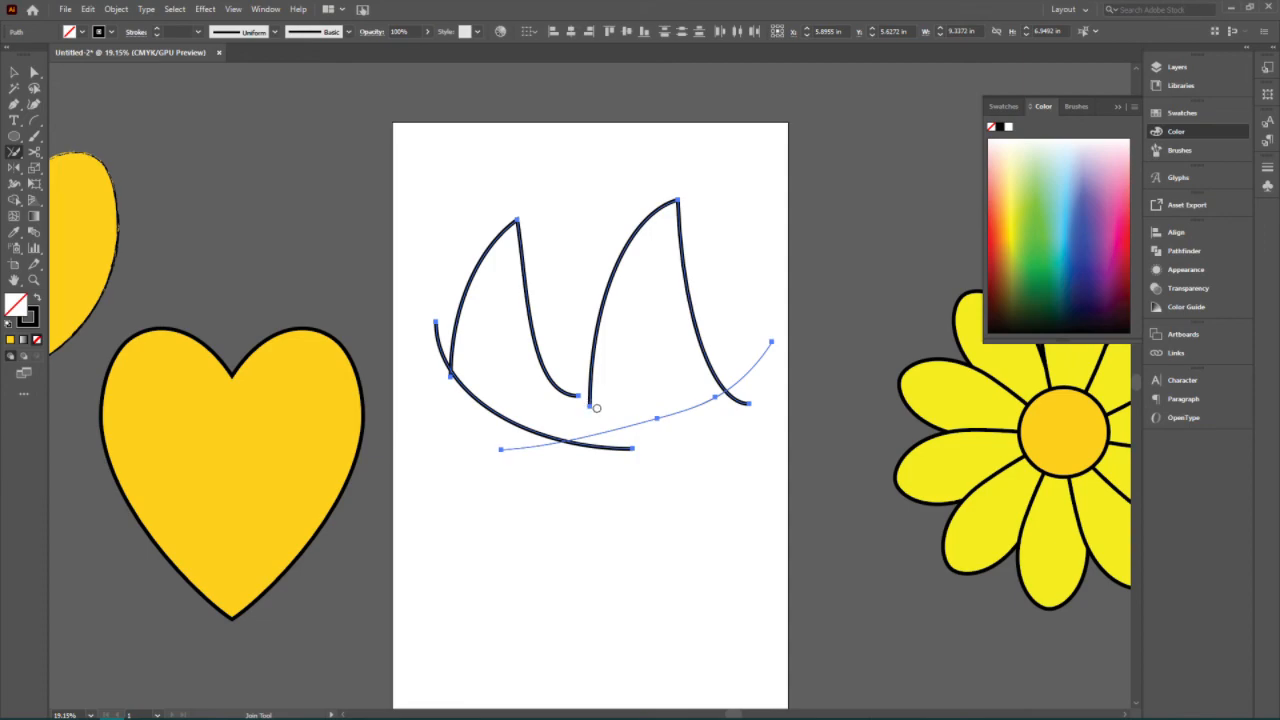
drag(595, 396, 561, 401)
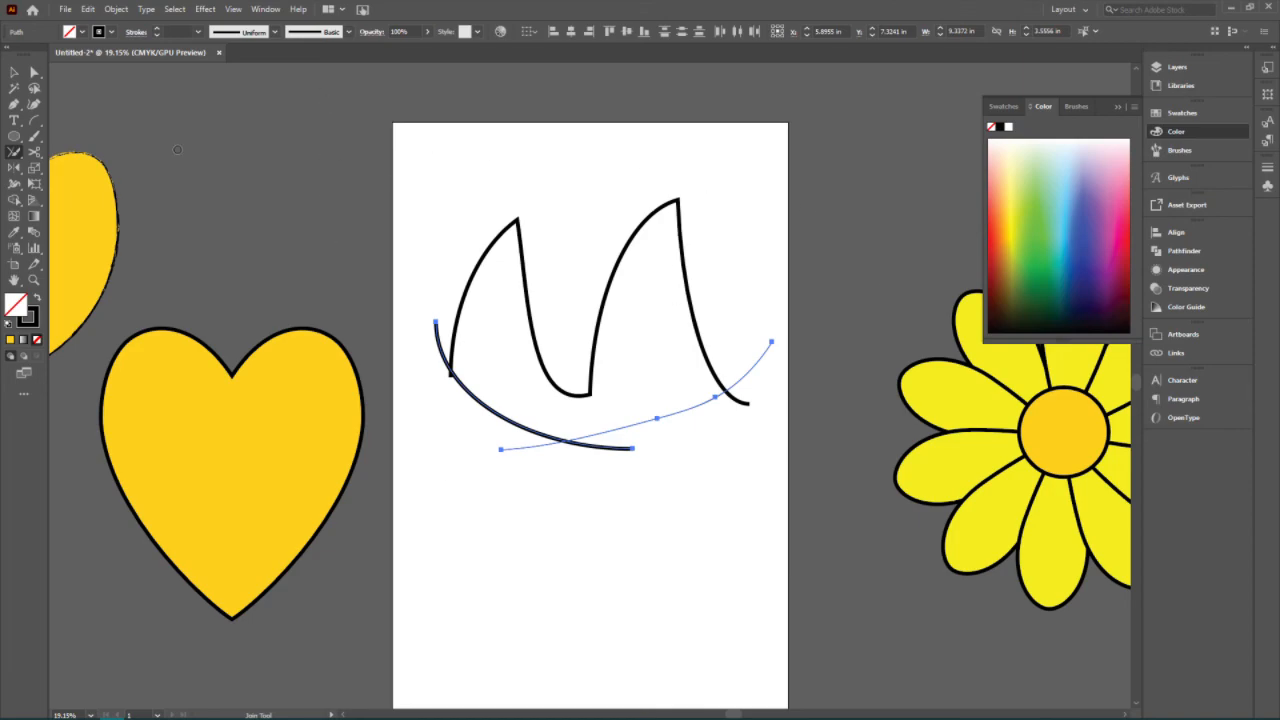
- Move the left peak's top anchor slightly up and to the right
click(34, 72)
click(521, 222)
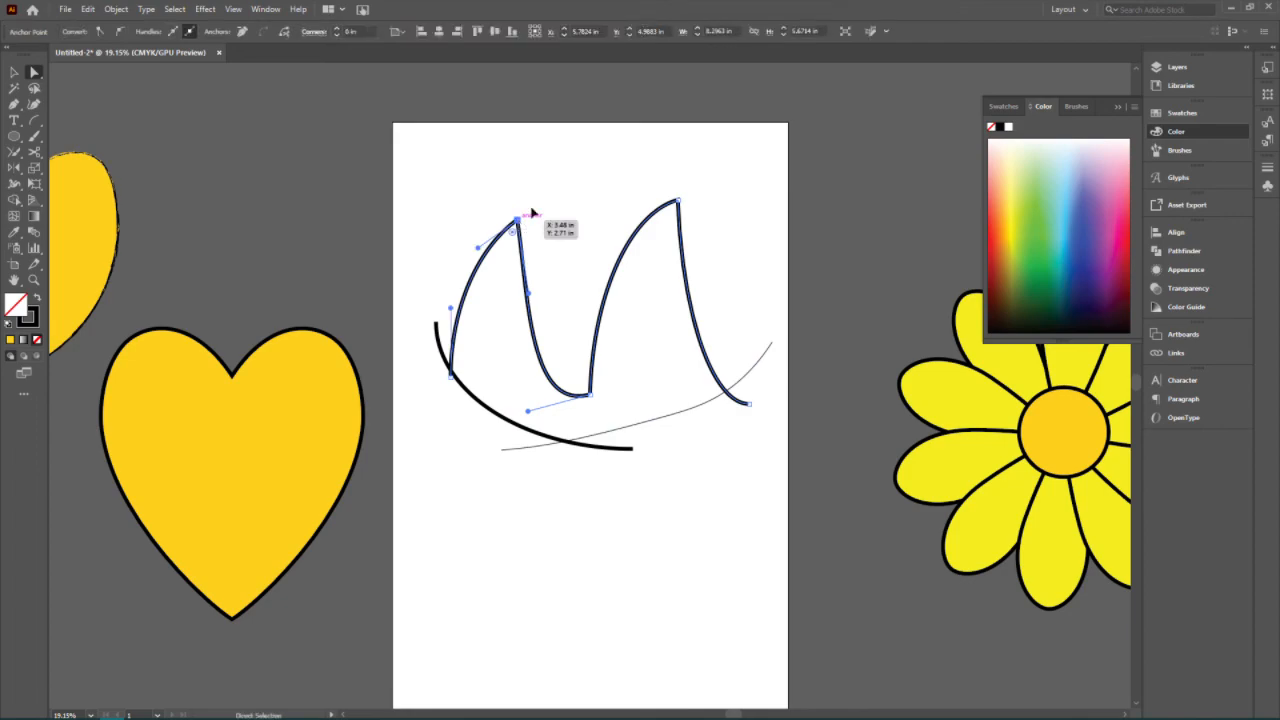
drag(533, 213, 530, 210)
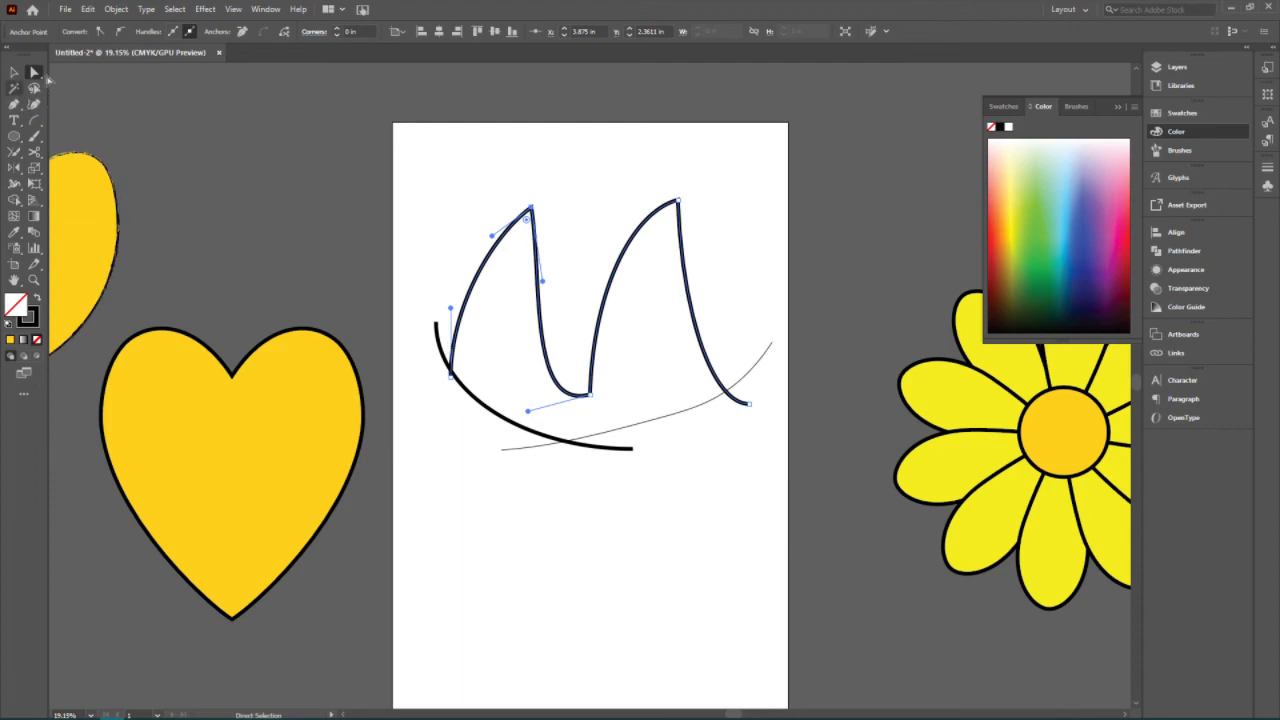
- Select all the lines and use the Join tool to trim and join the left peak's lower end with the wide lower arc
key(v)
drag(454, 177, 766, 571)
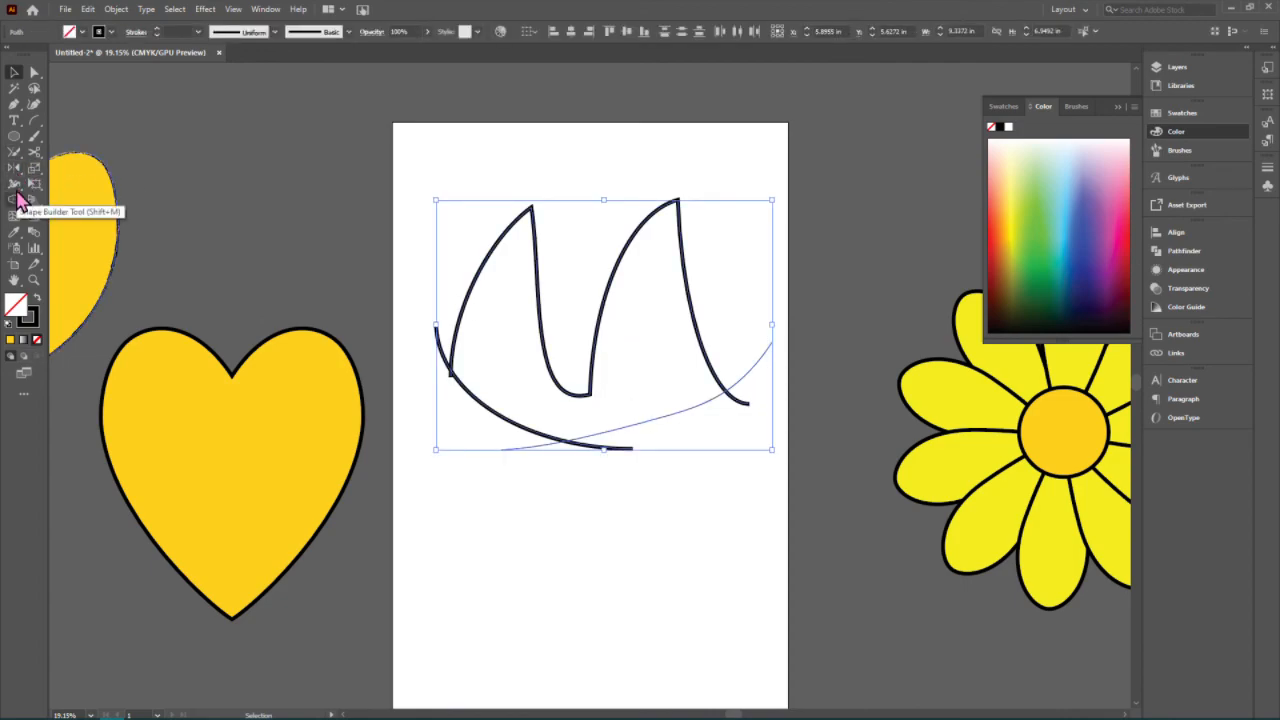
click(16, 156)
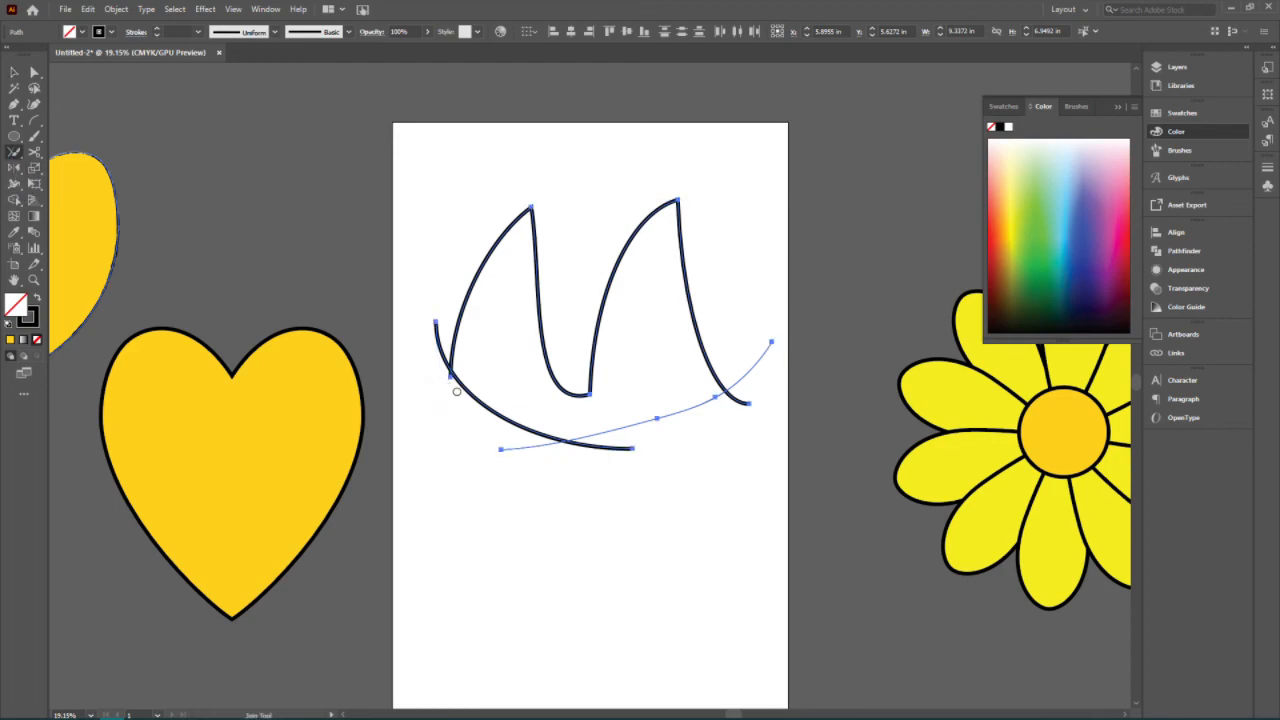
drag(466, 400, 445, 292)
- Select all the lines and use the Join tool to trim and join the wide lower arc with the thin painted line
key(v)
drag(763, 570, 435, 186)
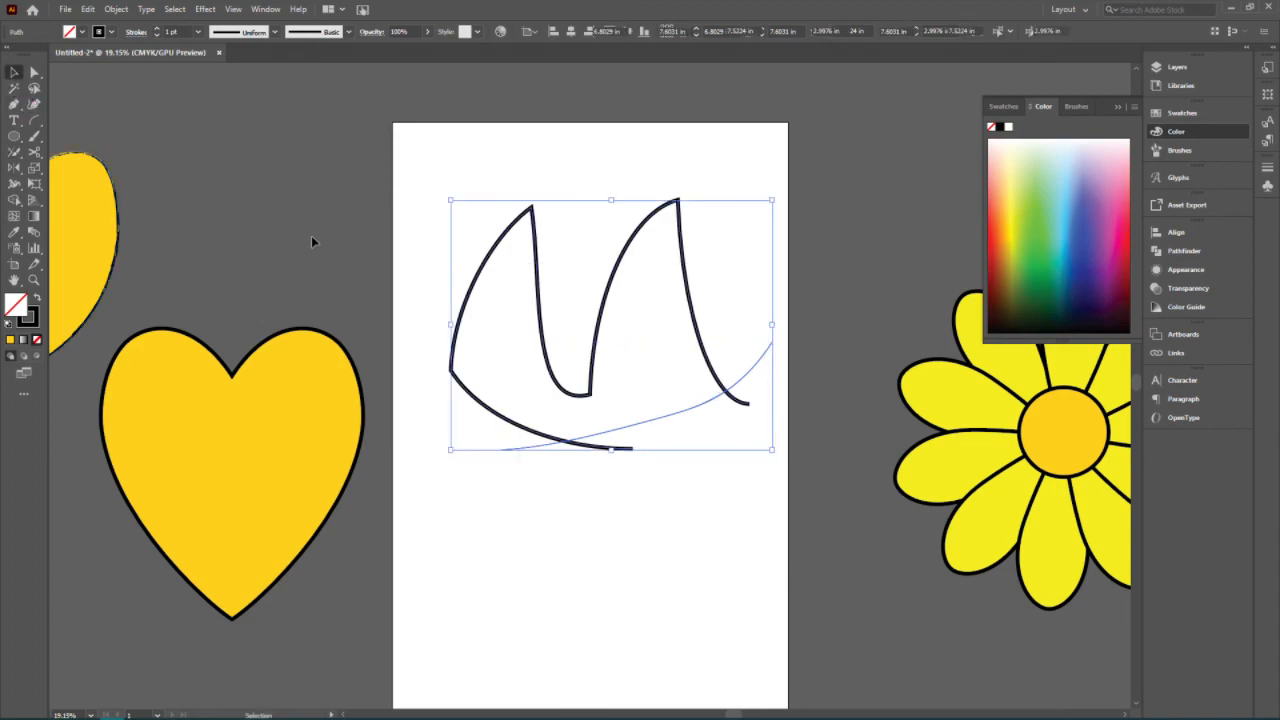
click(14, 151)
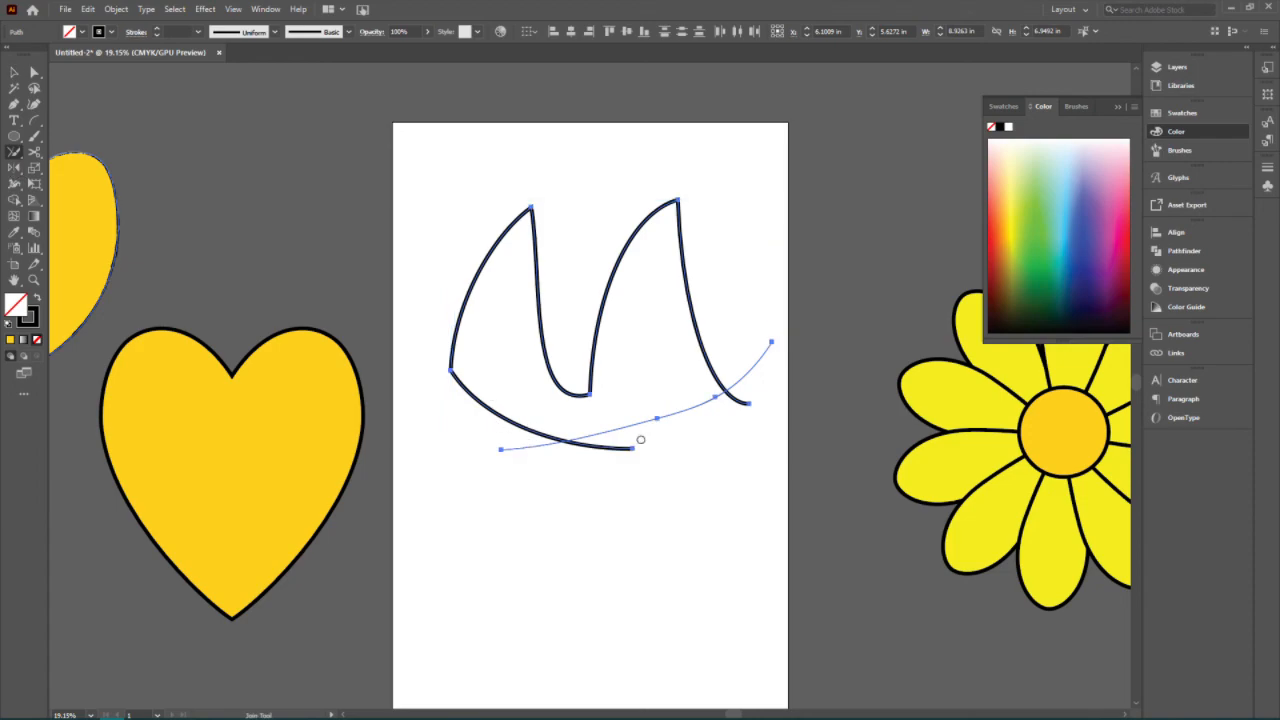
drag(649, 432, 669, 431)
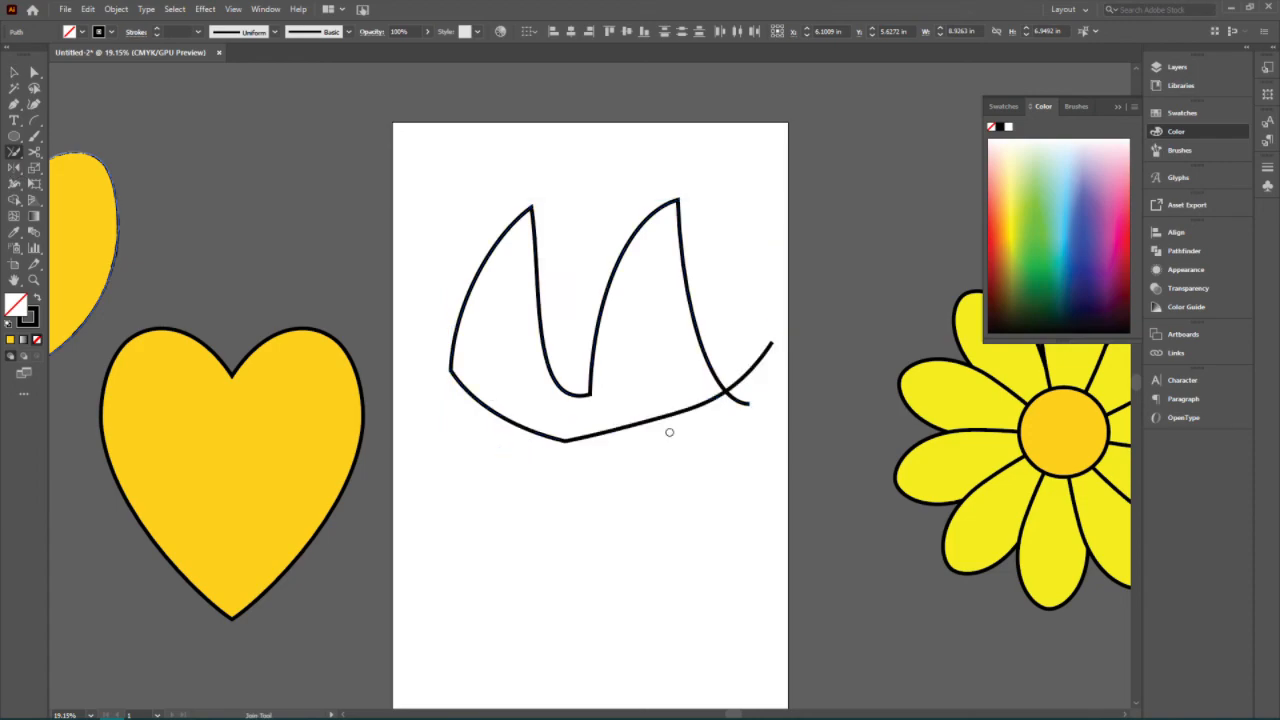
- Fill the joined two-peak shape with a yellow-green color
click(14, 72)
click(705, 350)
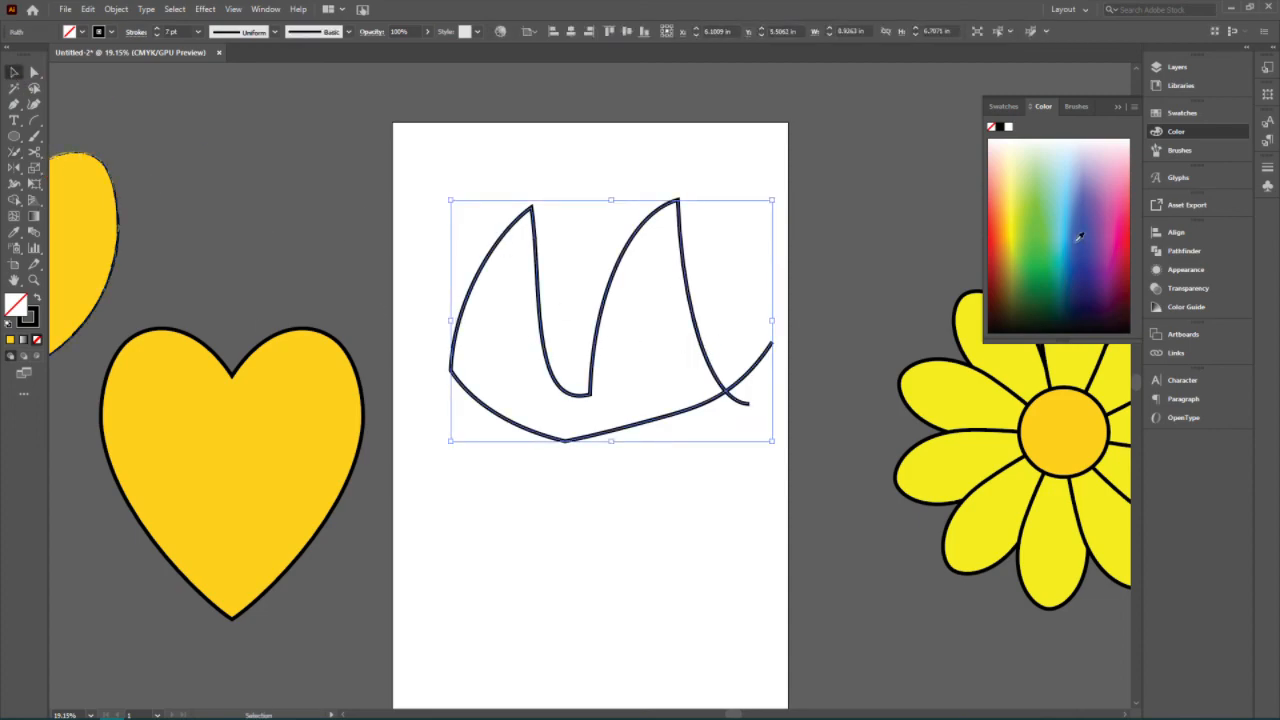
click(1019, 213)
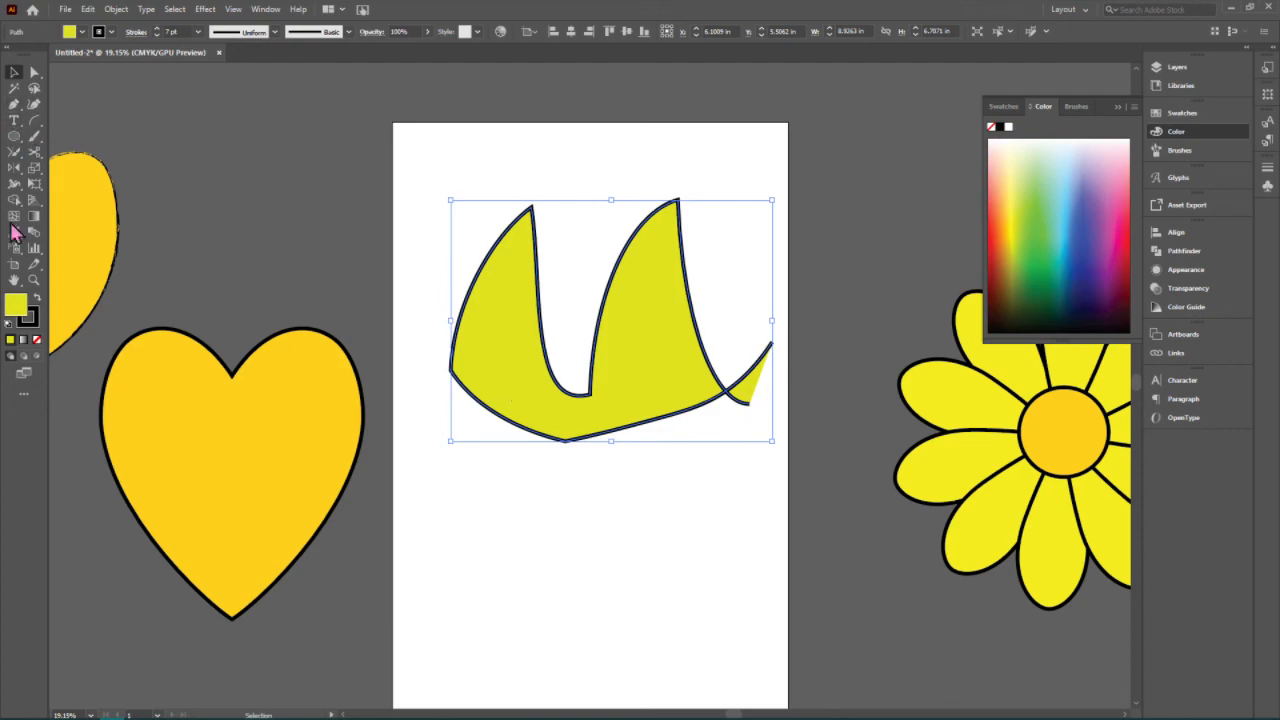
- Try to trim and join the crossing tails at the right end of the yellow-green shape with the Join tool
click(14, 152)
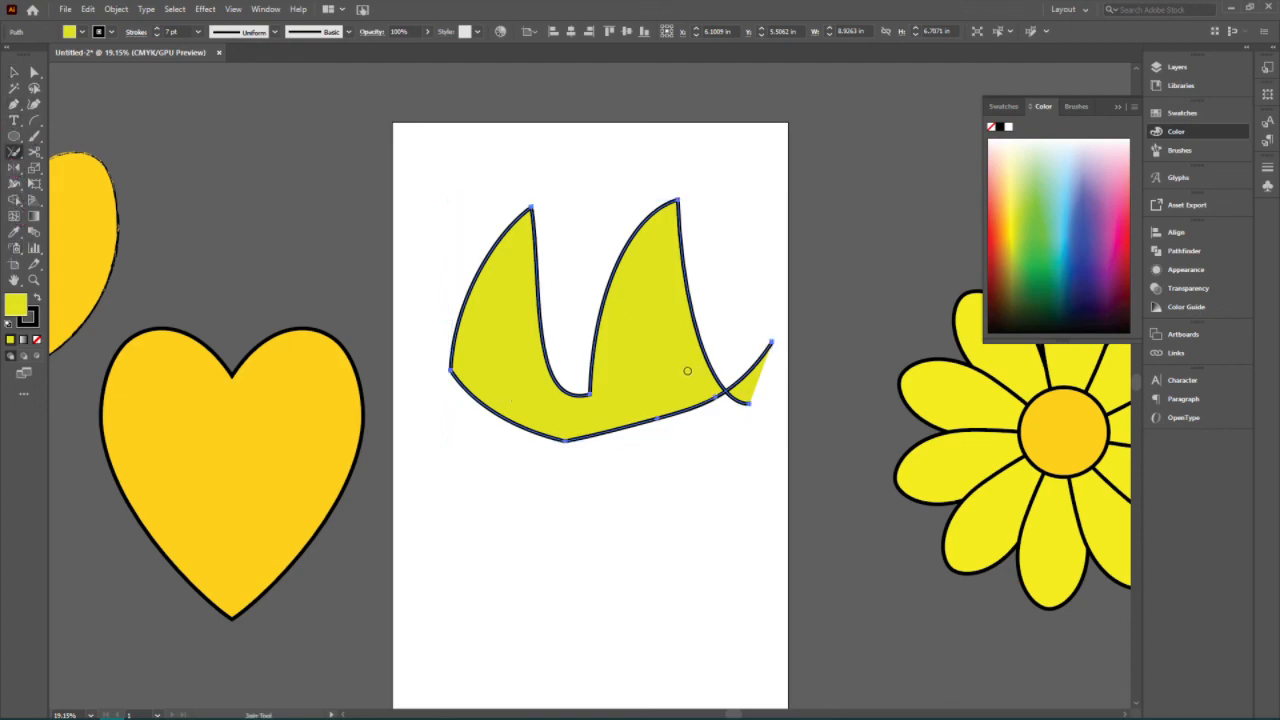
drag(713, 415, 737, 300)
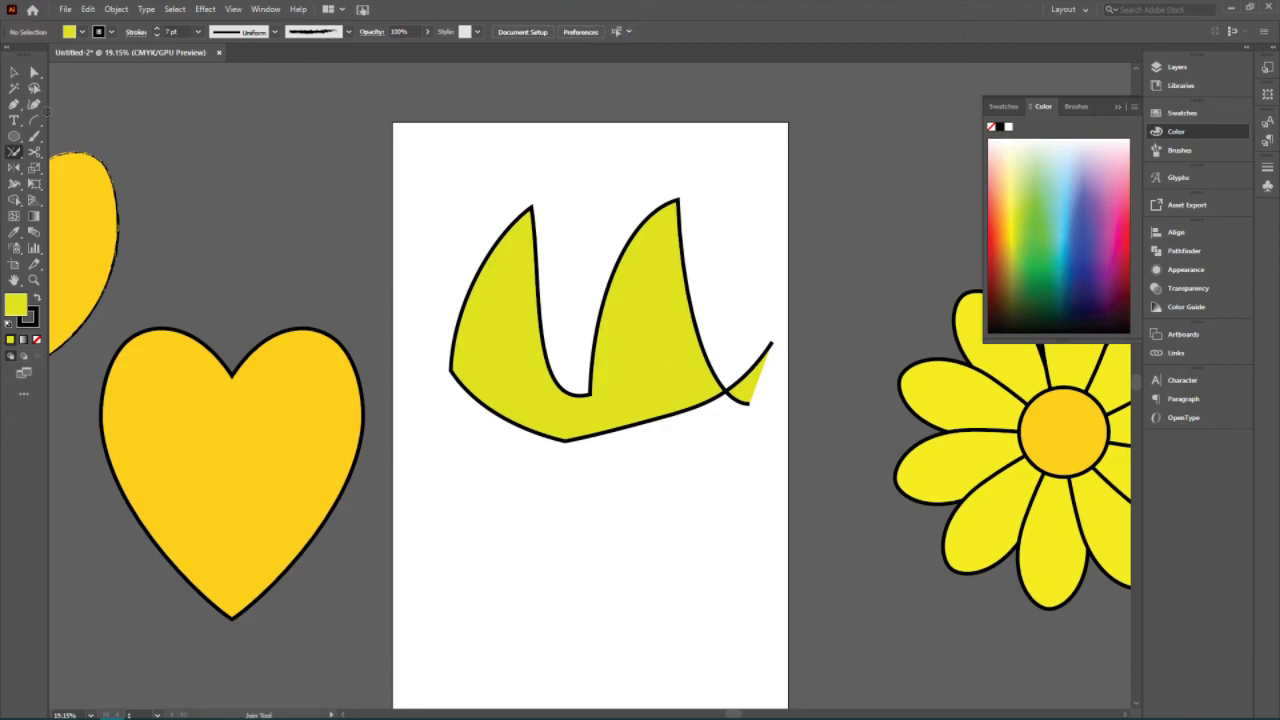
click(14, 72)
click(646, 363)
click(14, 152)
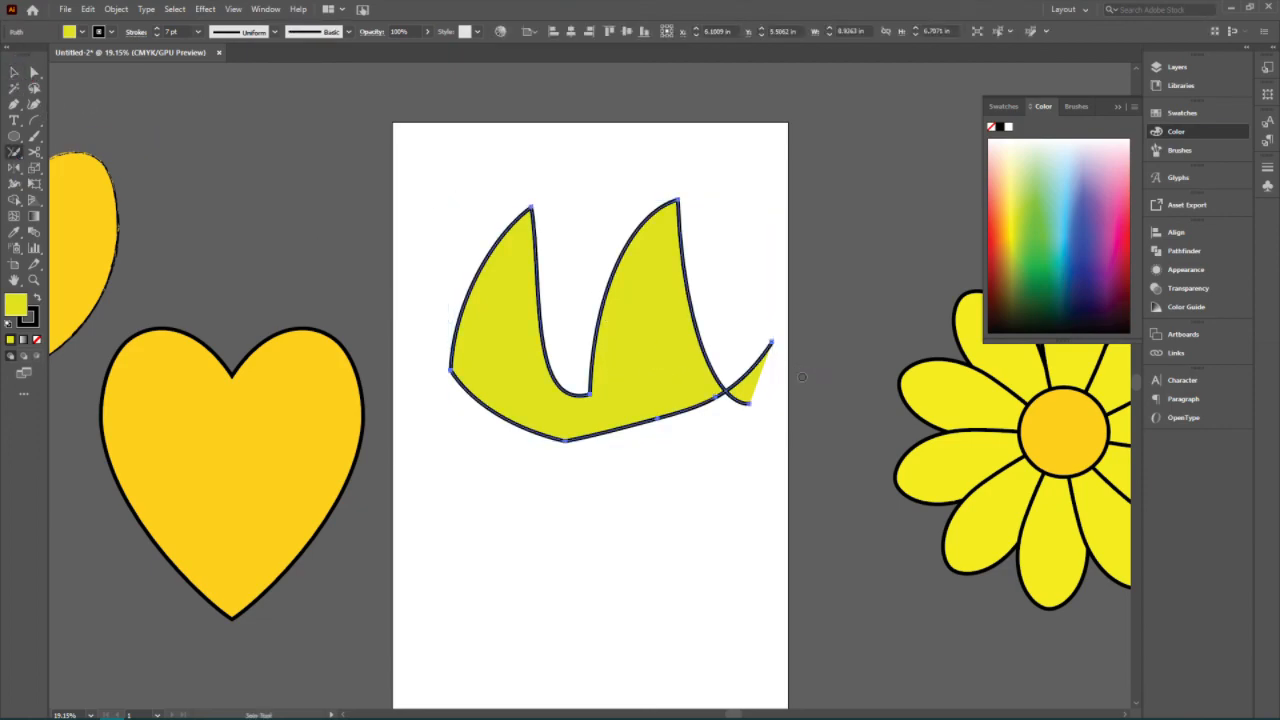
ctrl+click(739, 352)
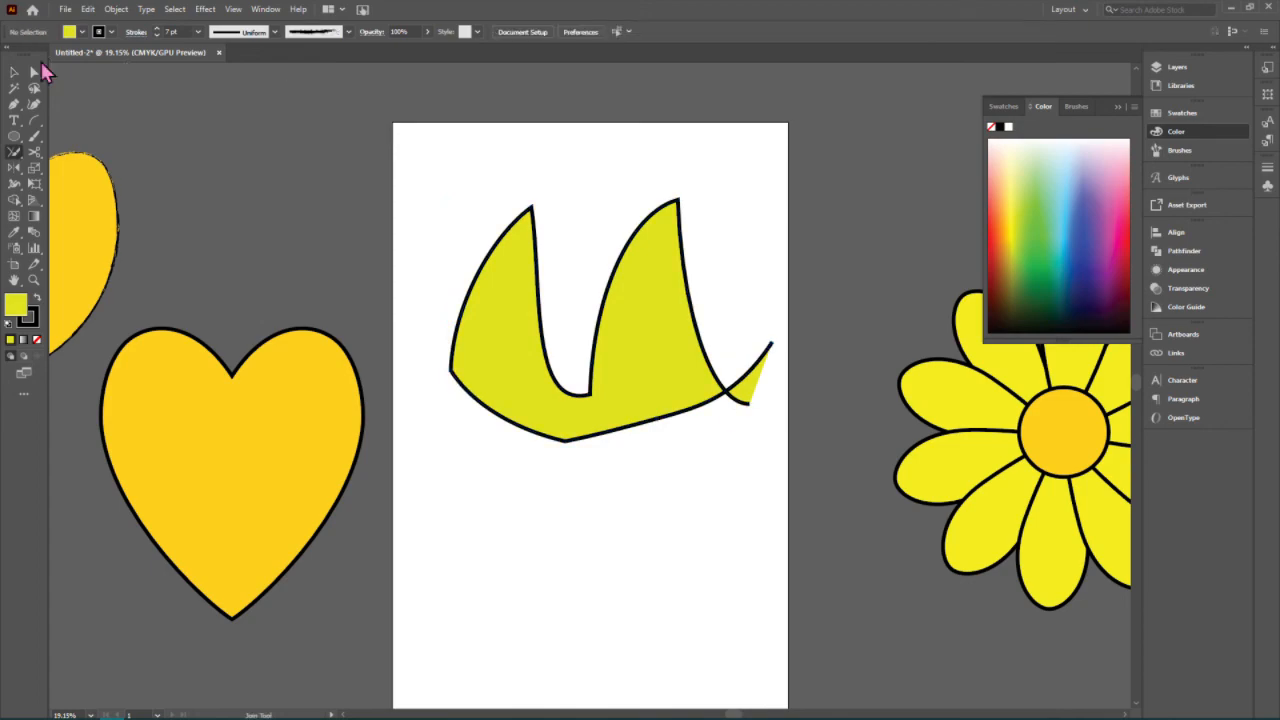
- Select the yellow-green shape's path and erase the crossing tails at its right end with the Eraser tool
click(35, 71)
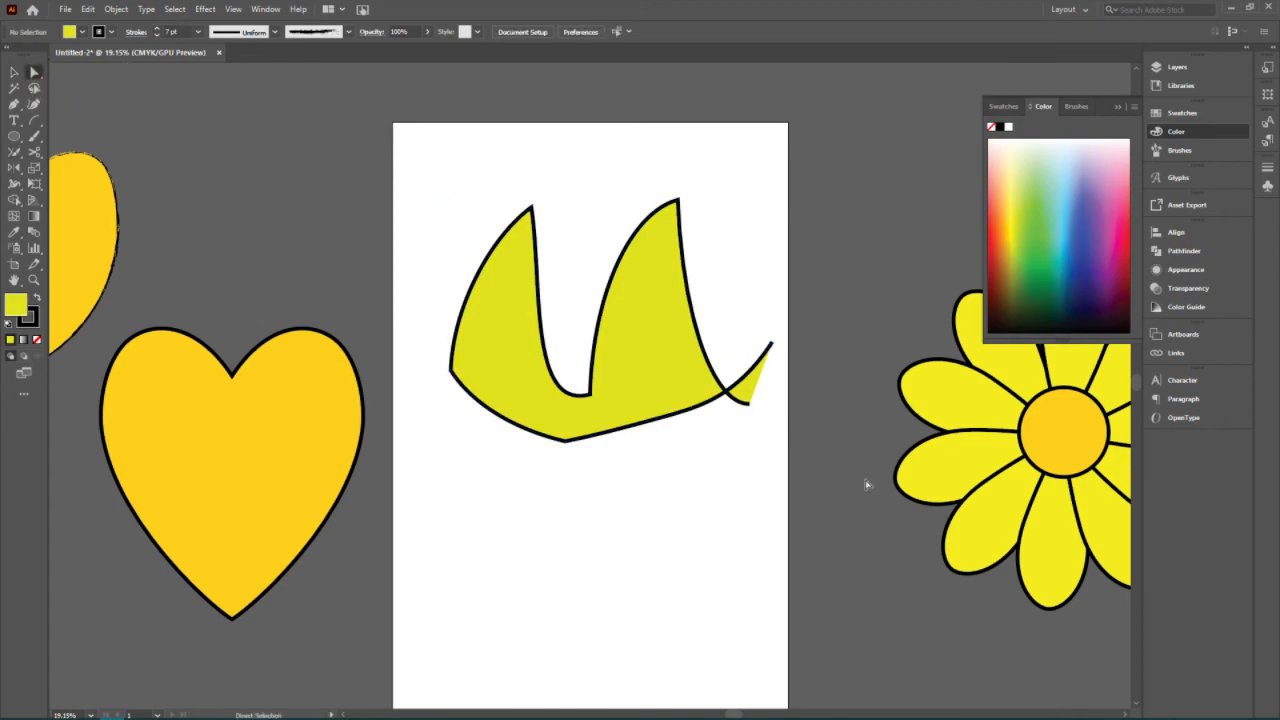
click(737, 404)
click(714, 401)
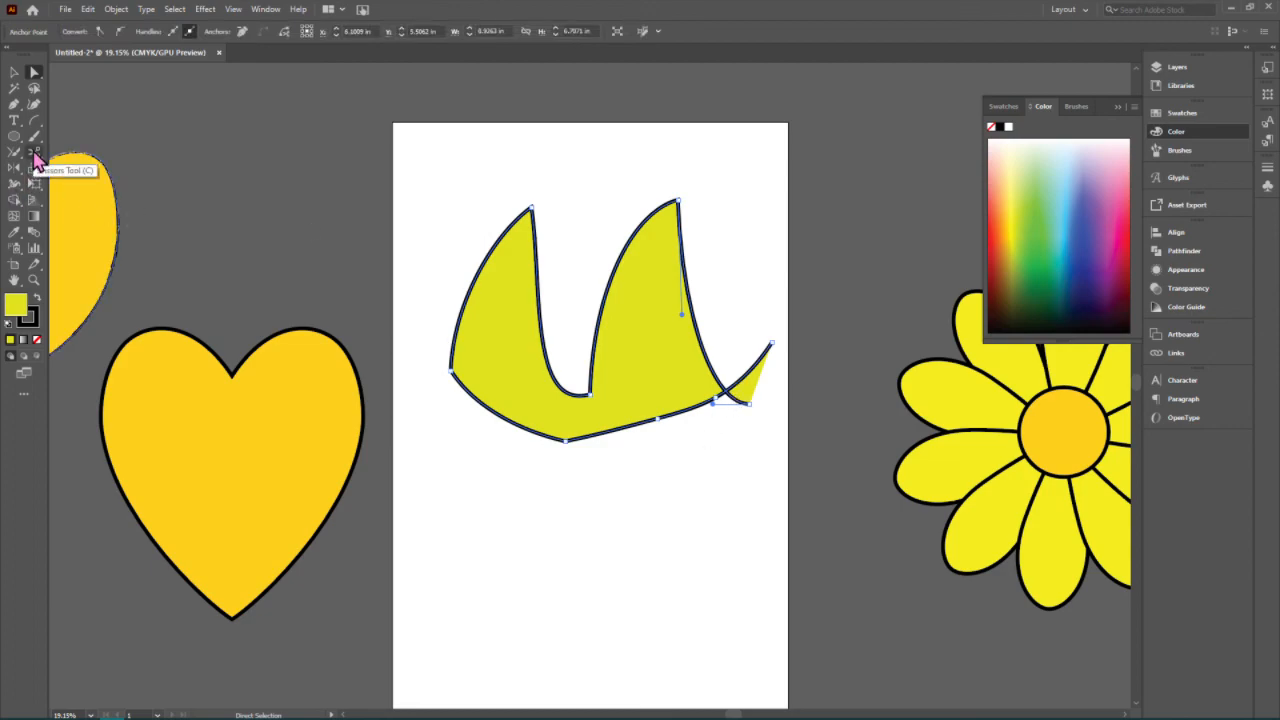
click(33, 155)
click(79, 151)
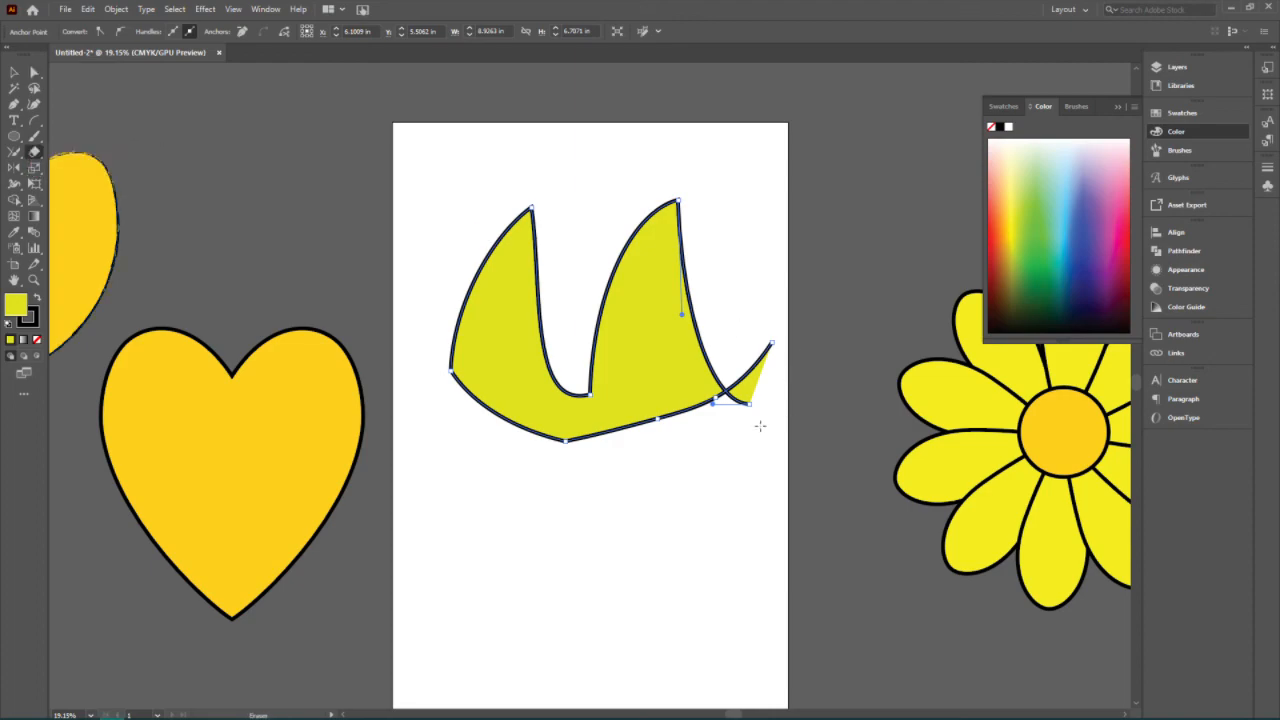
mouse_move(749, 417)
mouse_down()
mouse_move(737, 403)
mouse_move(763, 337)
mouse_up()
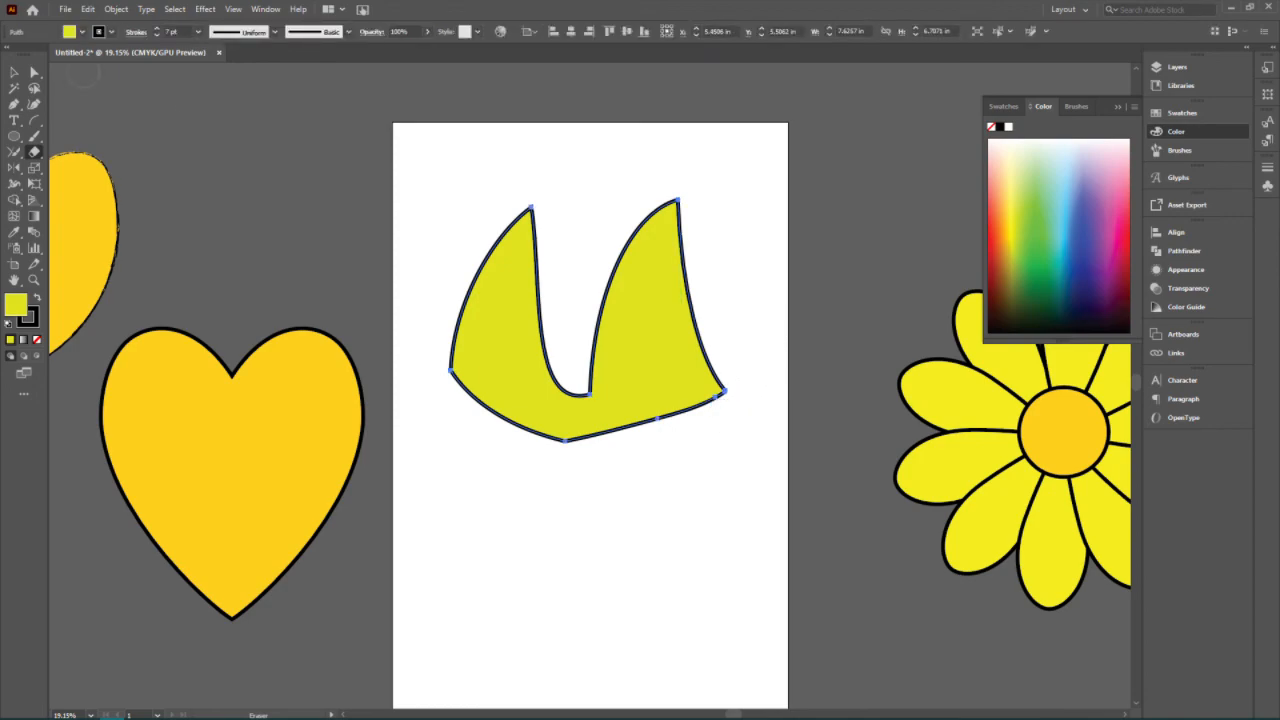
- Try moving the lower-right corner anchor point of the yellow-green shape down and outward to test the closed corner, and undo the move
click(33, 73)
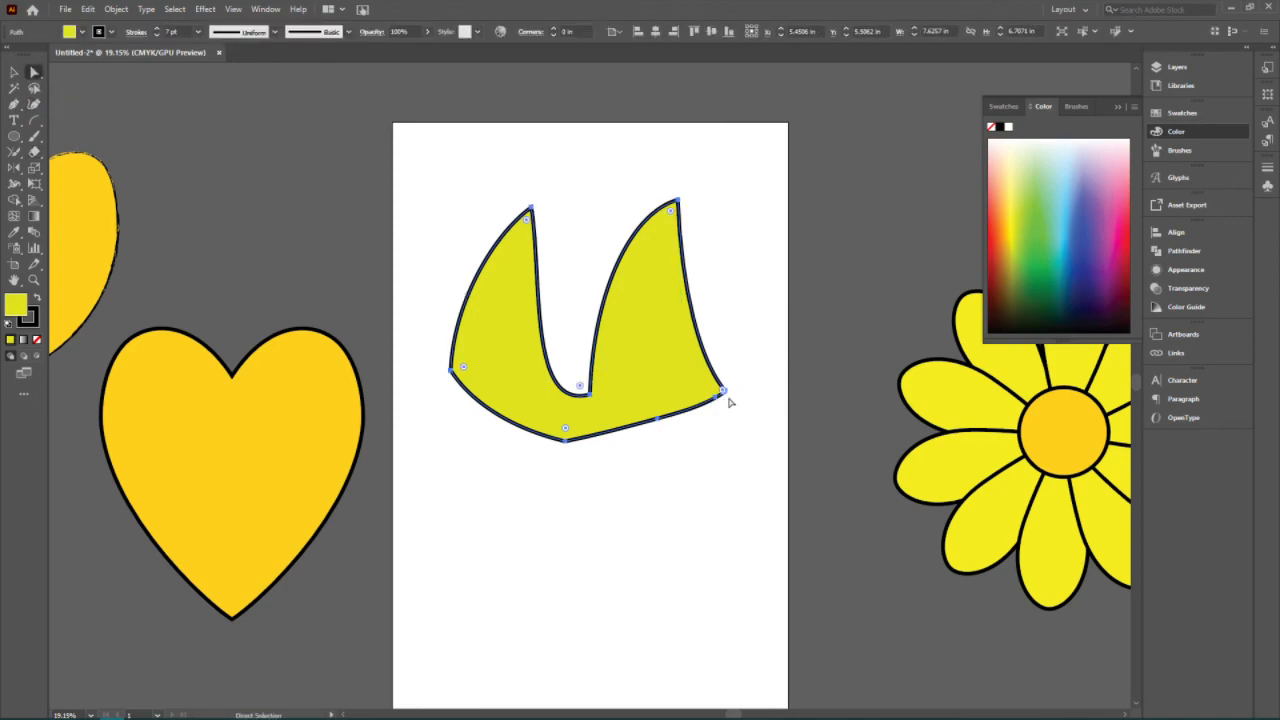
click(730, 402)
key(ctrl+equal)
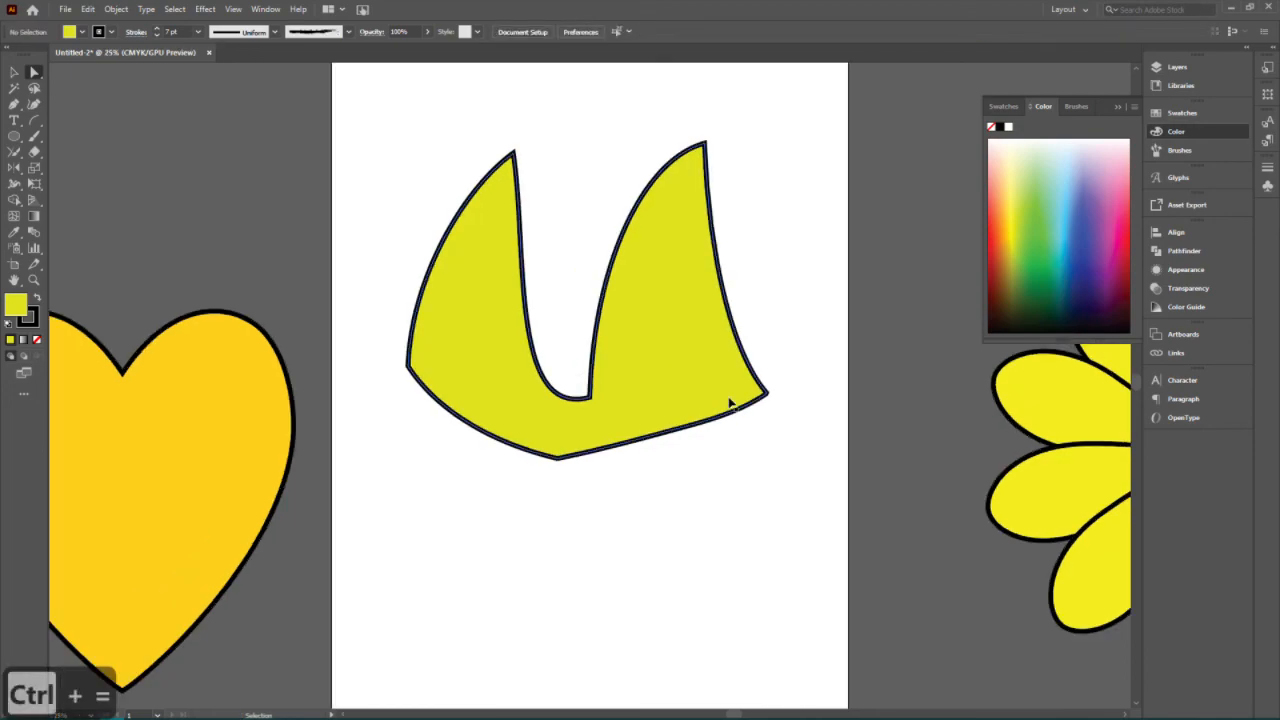
key(ctrl+equal)
key(ctrl+equal)
click(944, 400)
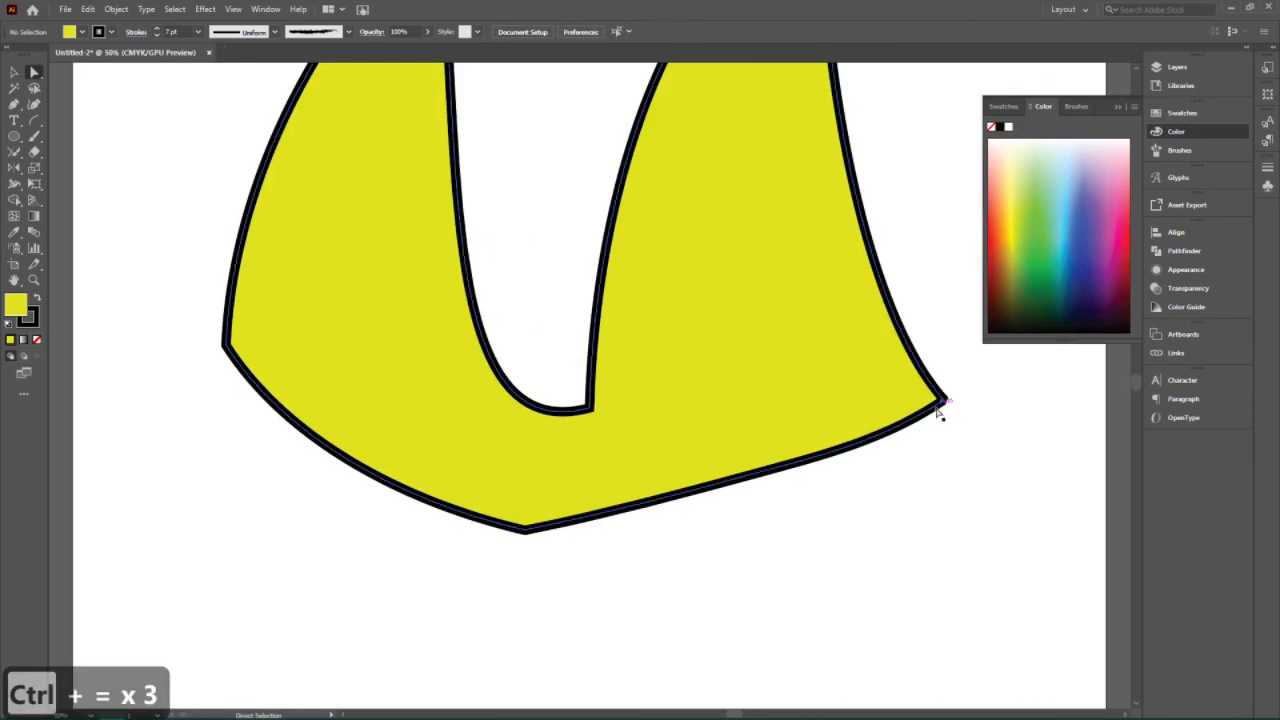
drag(944, 403, 966, 444)
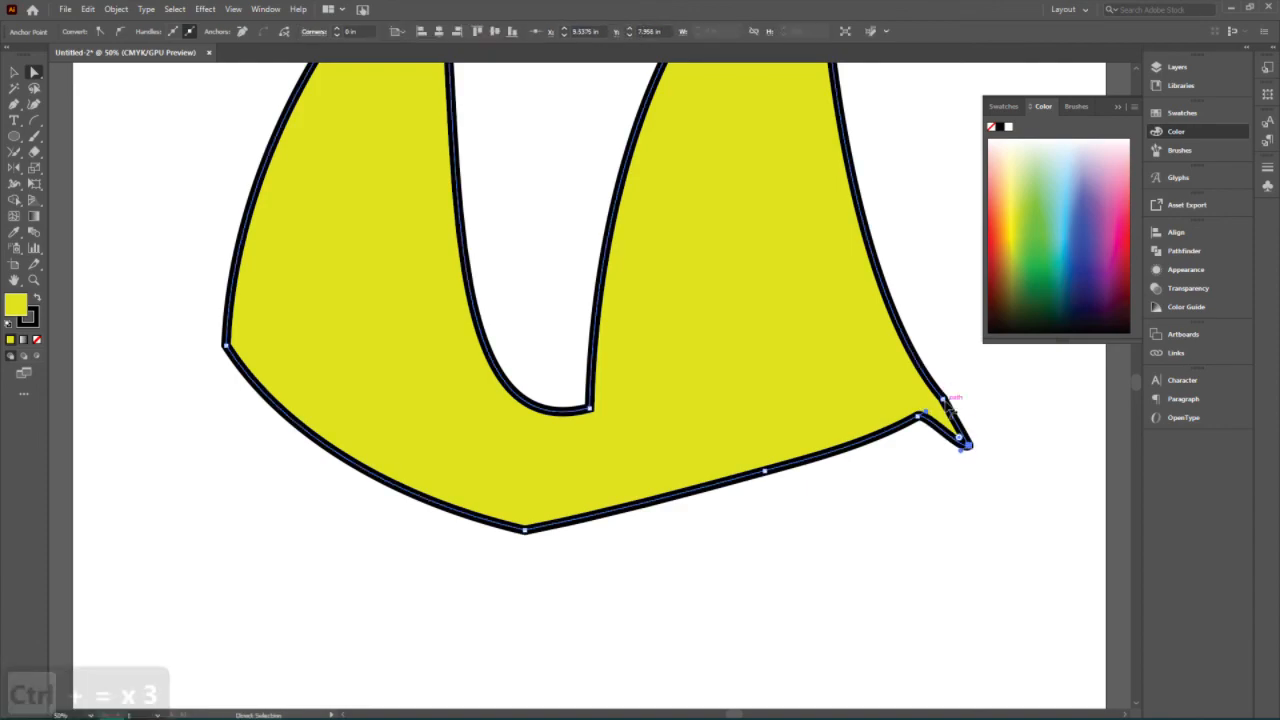
key(ctrl+z)
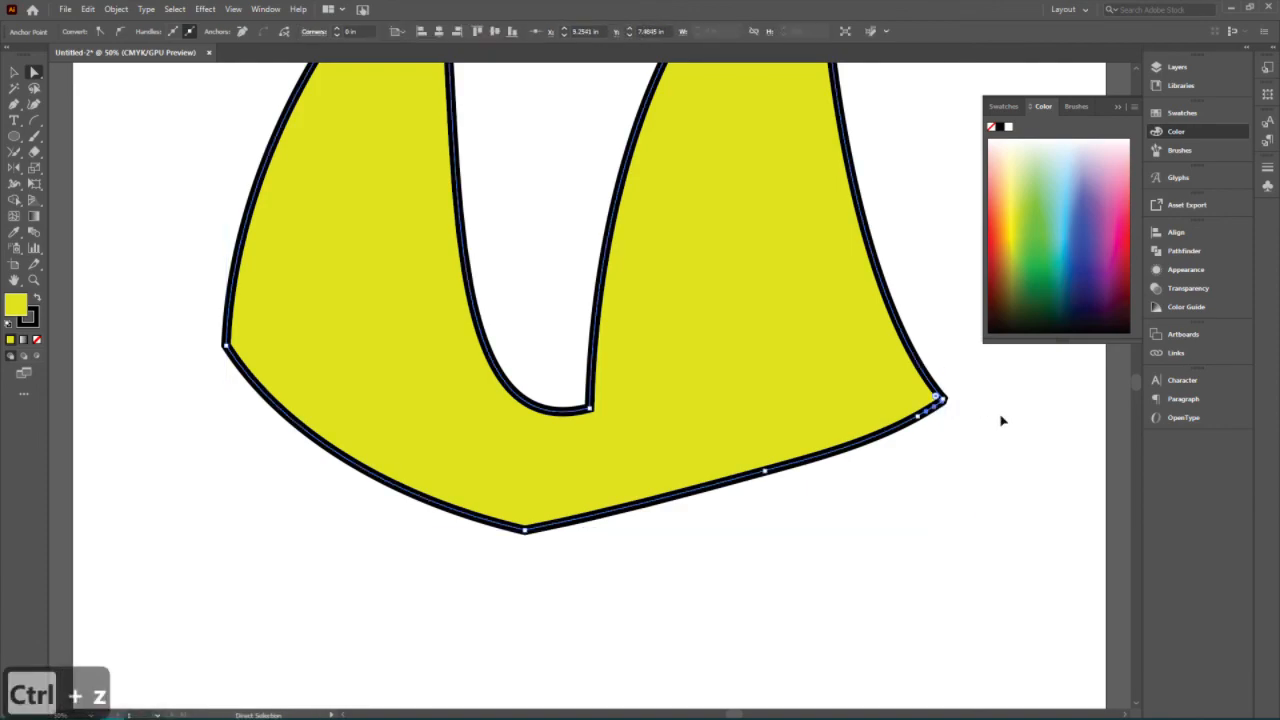
key(ctrl+minus)
key(ctrl+minus)
key(ctrl+minus)
key(ctrl+minus)
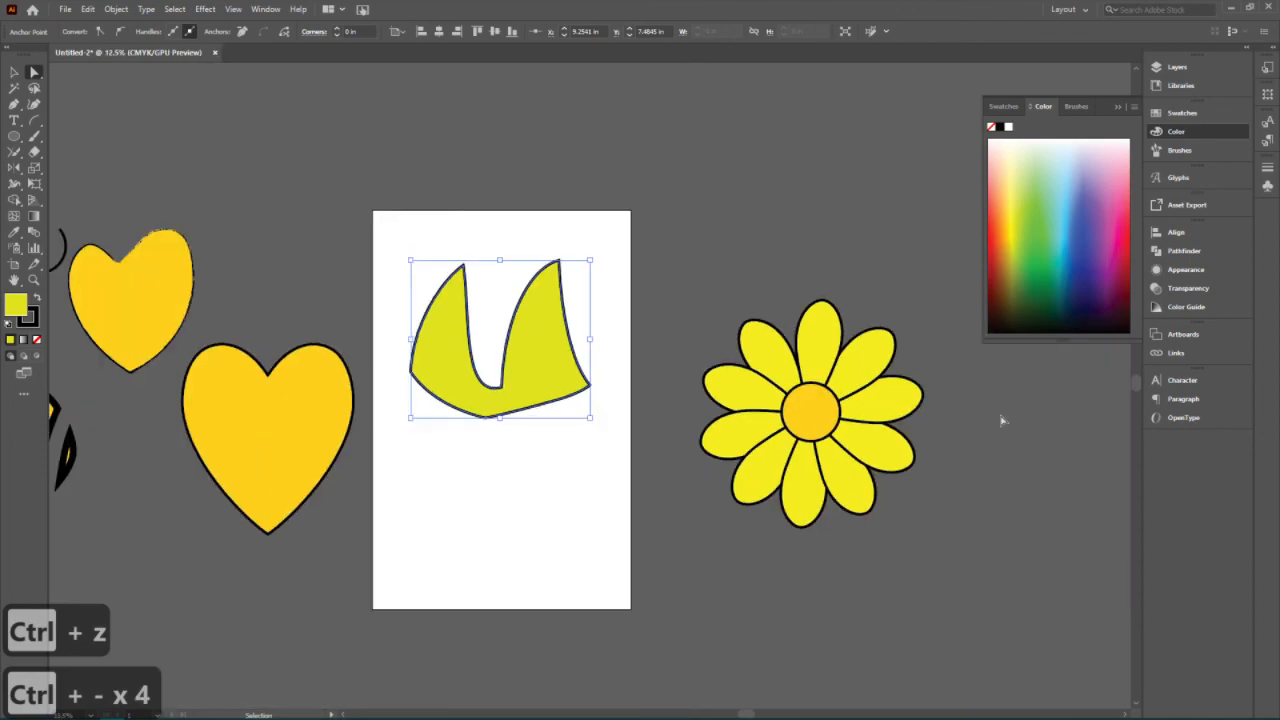